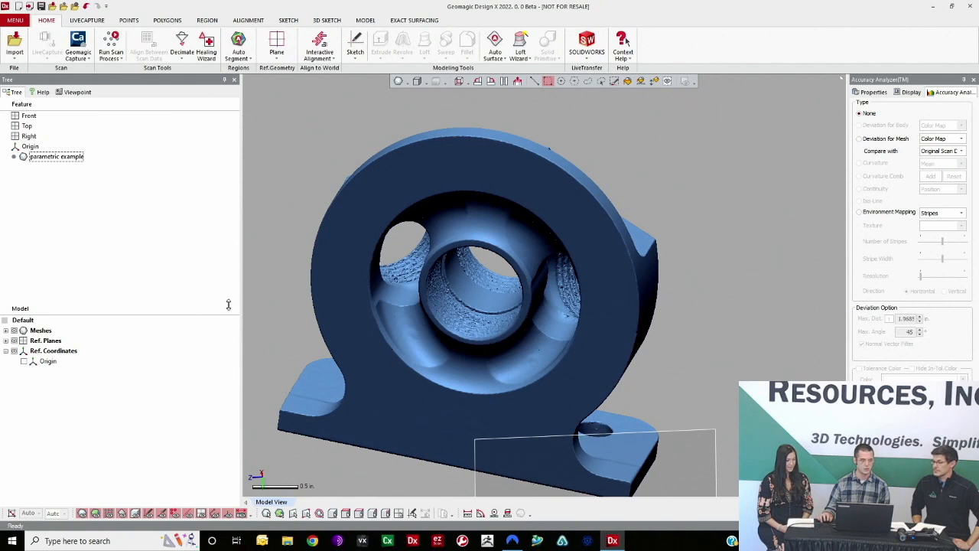
- Examine the scanned housing mesh from front, back and side, and its location relative to the default reference planes
right_click_drag(485, 364, 232, 300)
right_click_drag(661, 371, 573, 392)
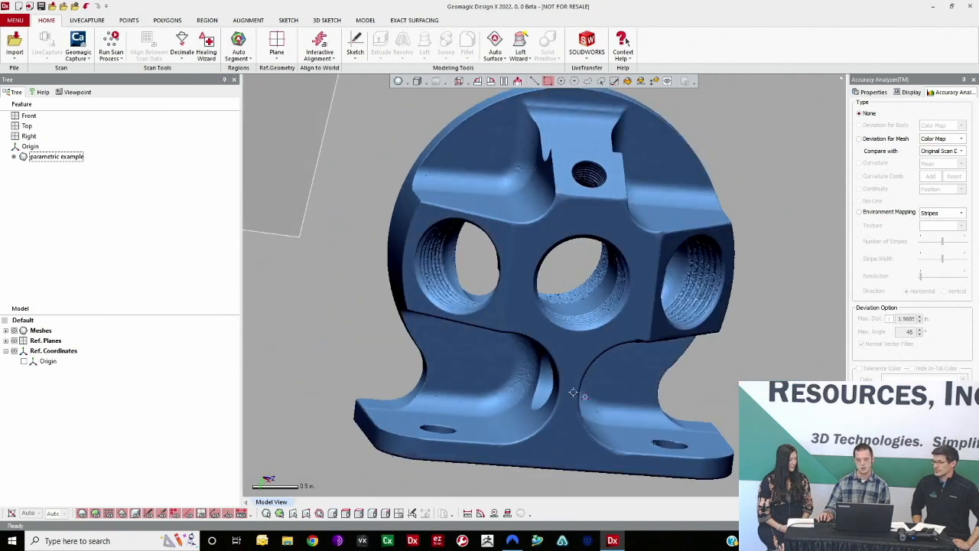
mouse_move(574, 311)
right_mouse_down("ctrl")
mouse_move(558, 319)
mouse_move(598, 341)
mouse_move(573, 330)
right_mouse_up("ctrl")
scroll(558, 318, "down", 5)
scroll(598, 341, "down", 3)
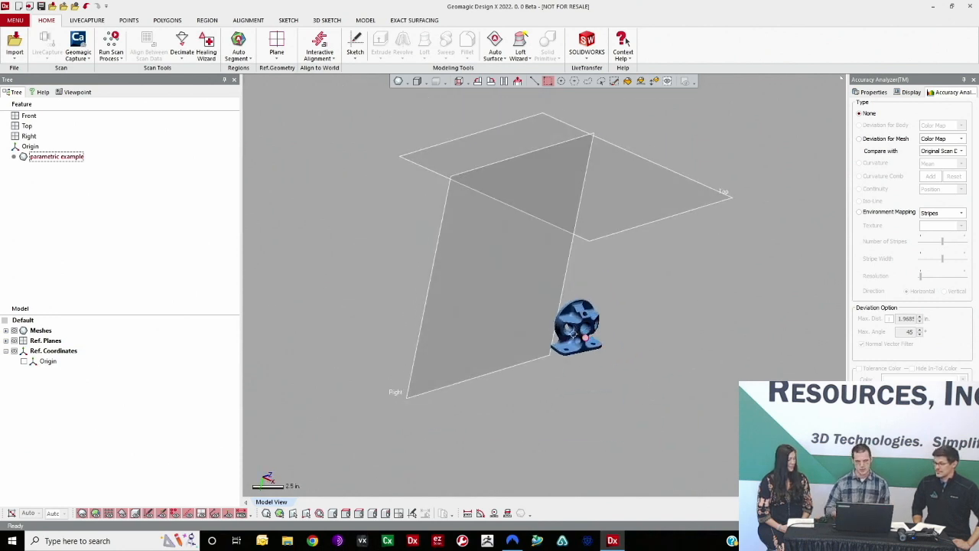
scroll(585, 330, "down", 4)
right_click_drag(565, 330, 457, 350, "ctrl")
scroll(470, 345, "down", 3)
right_click_drag(597, 370, 689, 362)
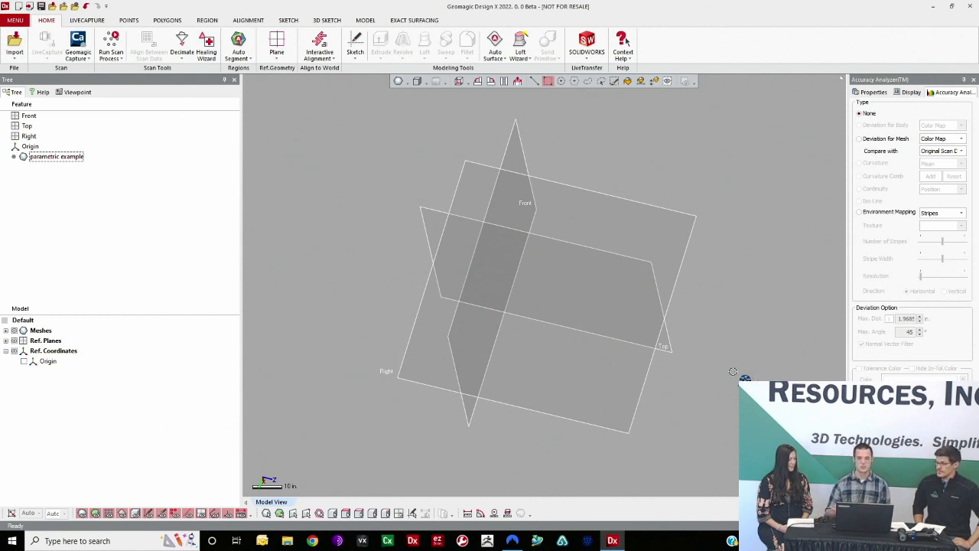
right_click_drag(614, 303, 419, 256, "ctrl")
right_click_drag(560, 335, 626, 365)
scroll(556, 328, "up", 10)
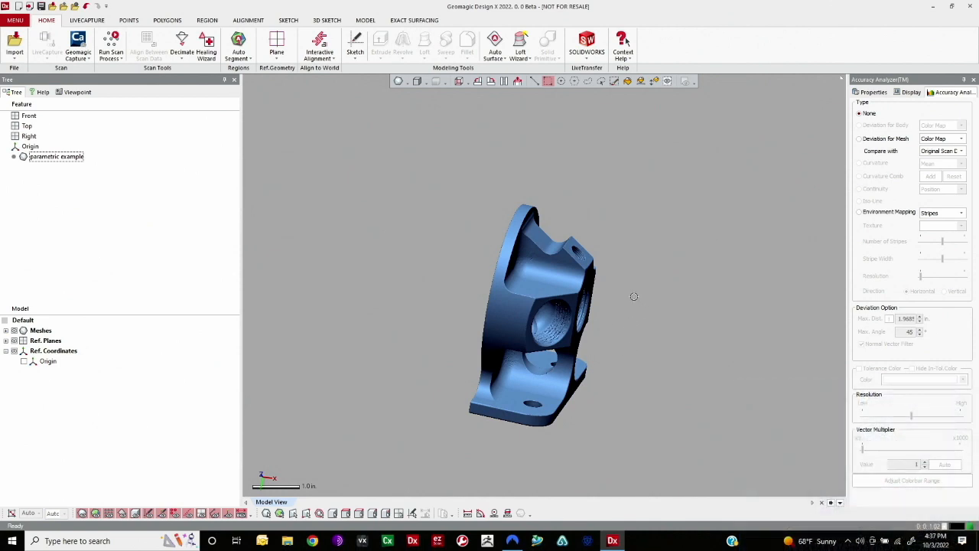
right_click_drag(535, 285, 617, 344)
scroll(580, 326, "up", 4)
right_click_drag(575, 301, 658, 264)
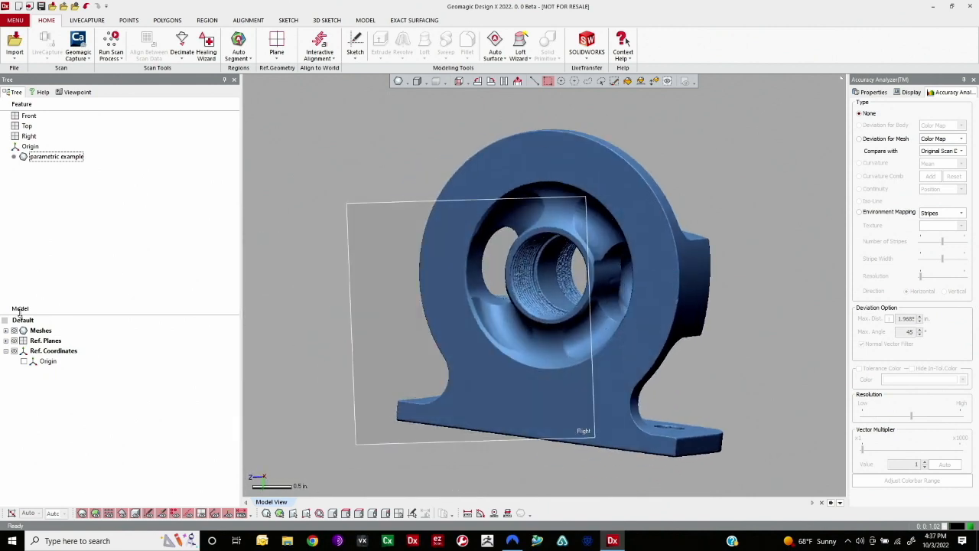
- Hide the reference planes and smart-select the flat front face of the round flange on the mesh
left_click(13, 341)
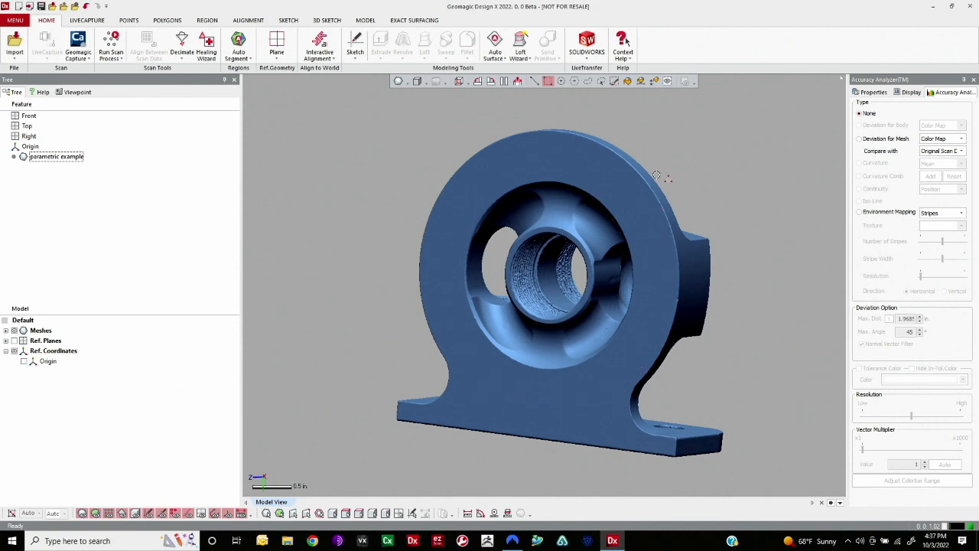
left_click(656, 81)
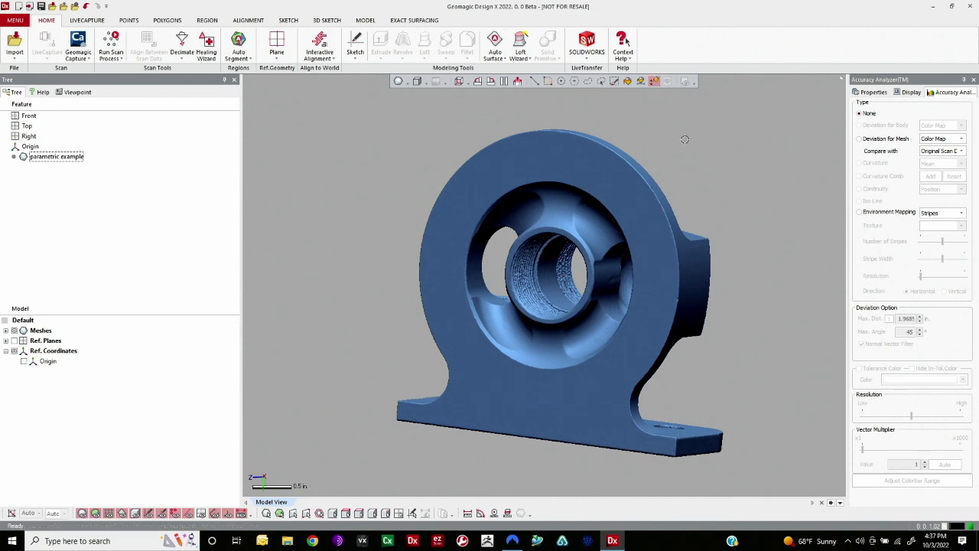
left_click(628, 183)
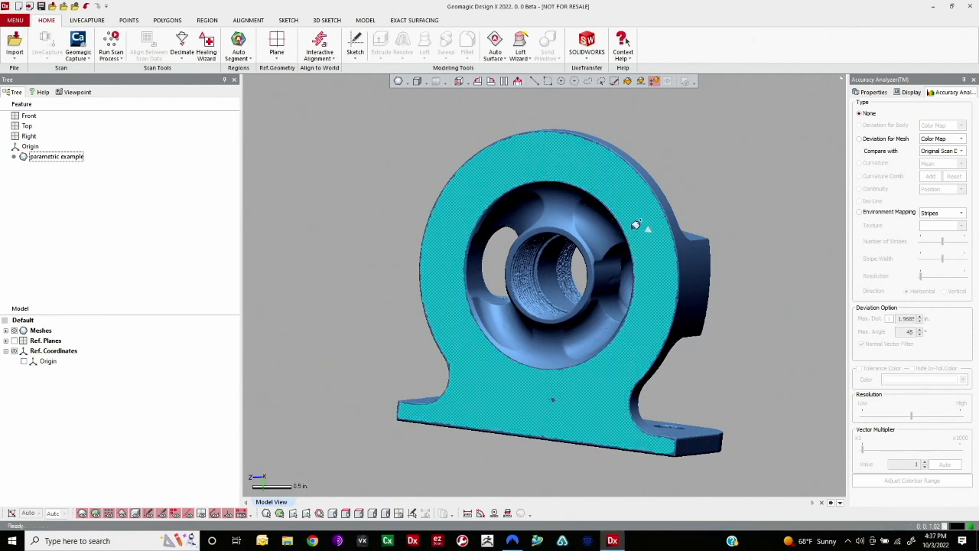
right_click_drag(691, 255, 579, 278)
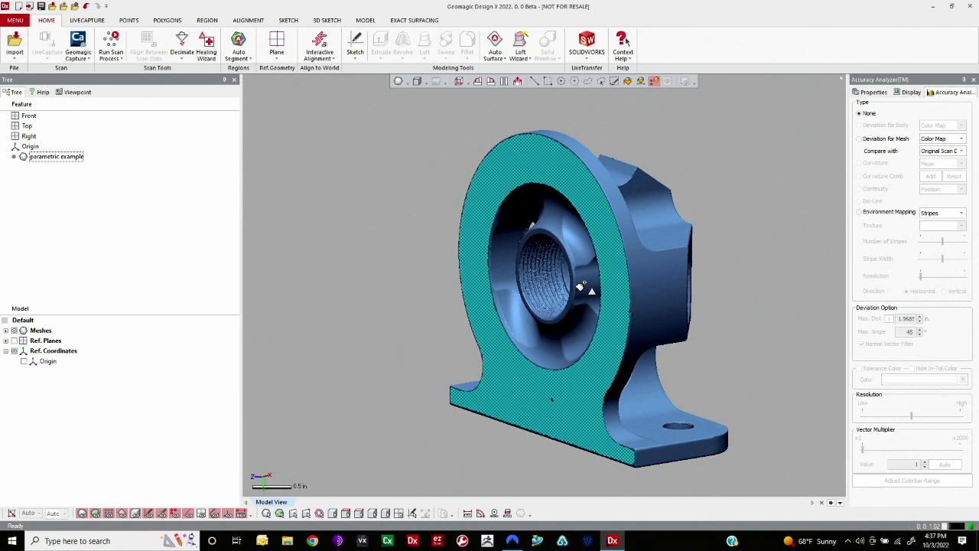
- Try smart selection on the curved outer side surface of the flange instead of the flat face
left_click(566, 176)
double_click(564, 167)
left_click(691, 222)
scroll(667, 274, "up", 3)
right_click_drag(667, 274, 618, 280)
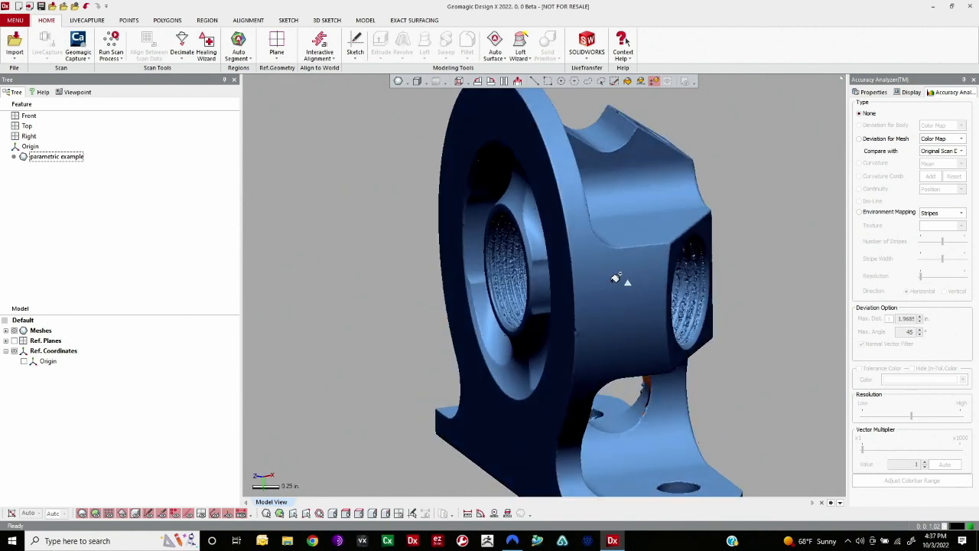
left_click(615, 278)
left_click_drag(615, 278, 612, 268)
right_click_drag(647, 284, 575, 273)
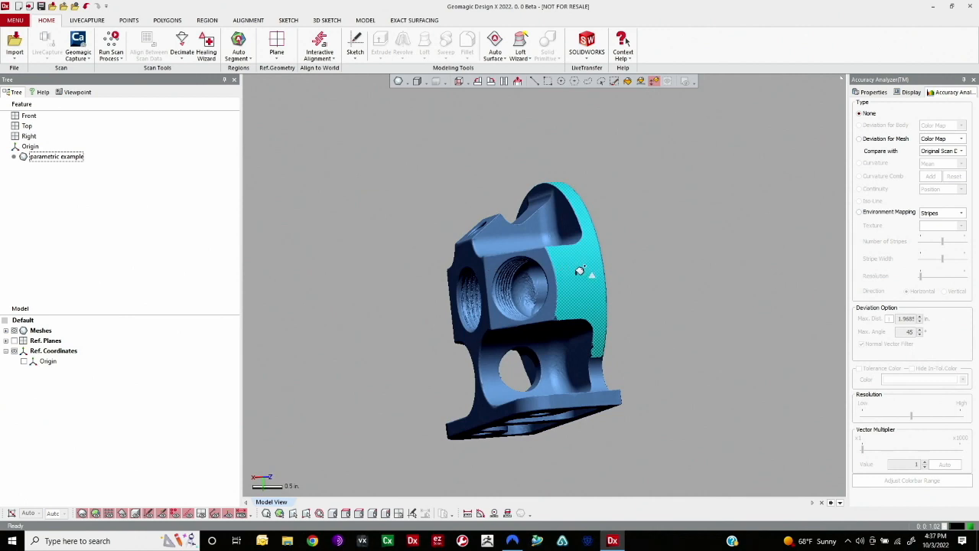
right_click_drag(601, 260, 494, 275)
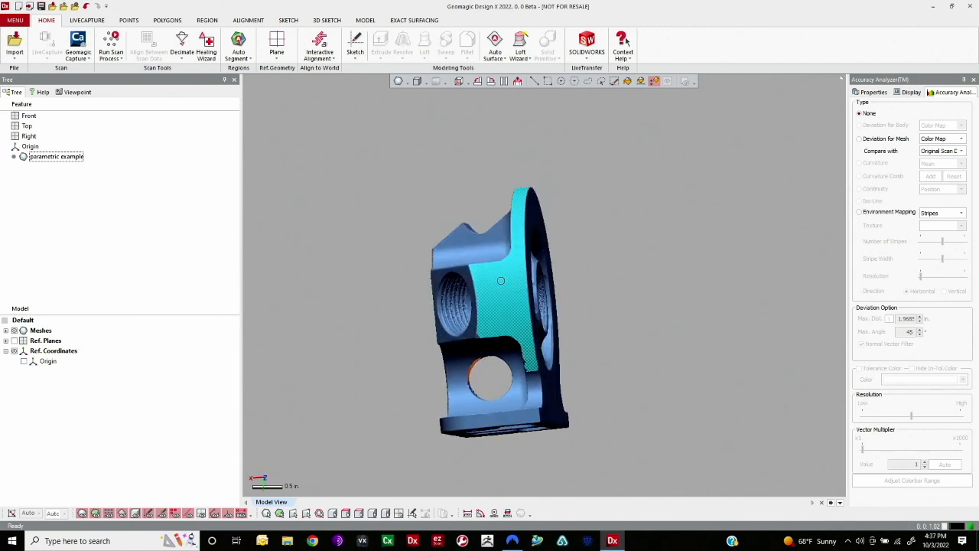
- Select the flat front flange face again and insert it as a new region
right_click_drag(552, 263, 353, 315)
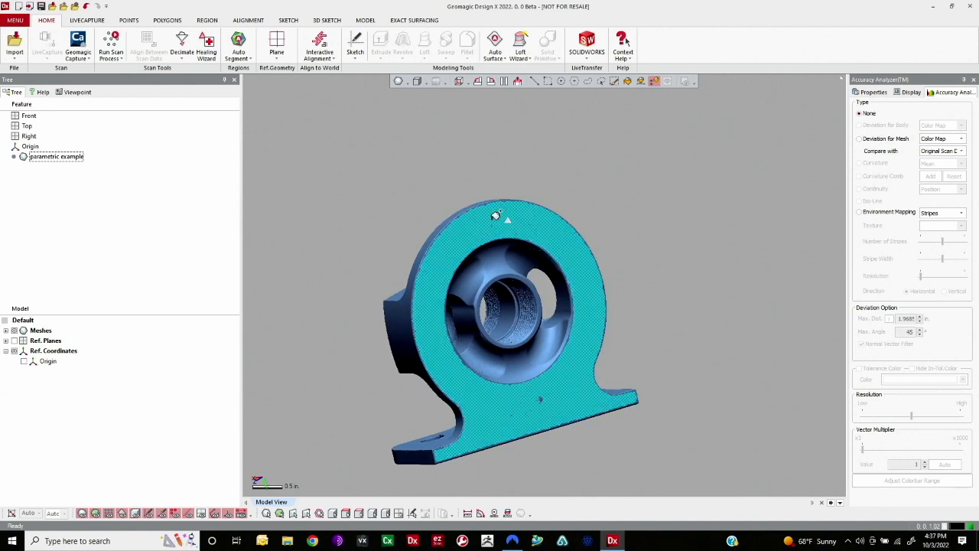
right_click_drag(418, 227, 469, 197)
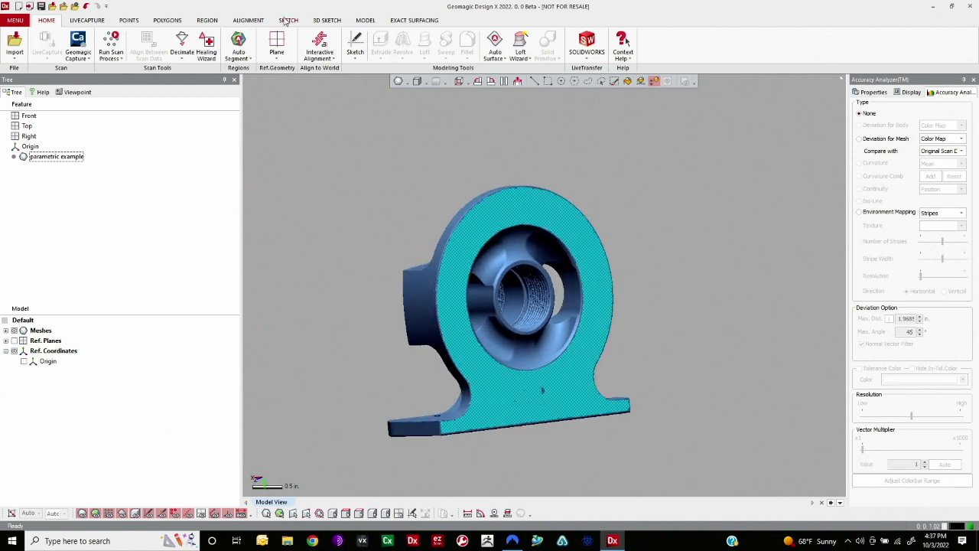
left_click(207, 20)
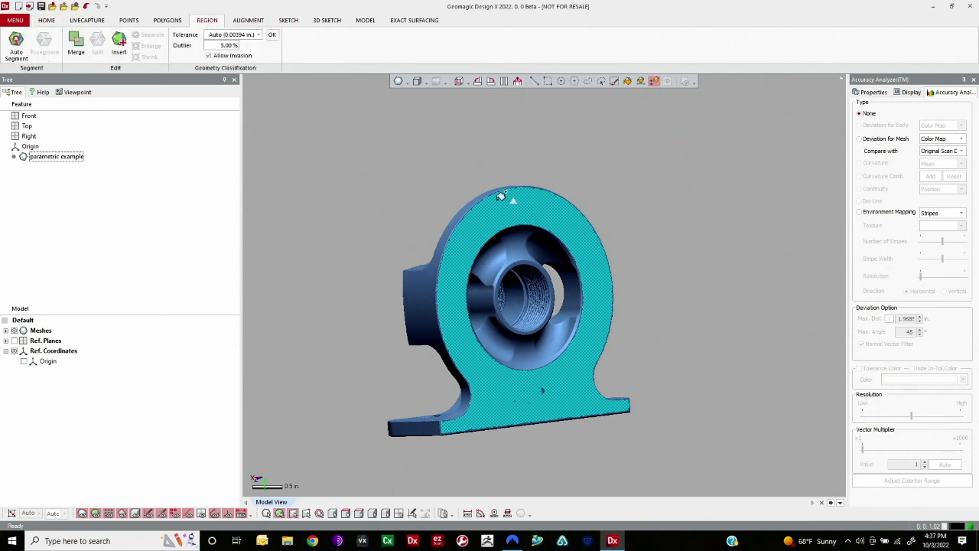
left_click(118, 45)
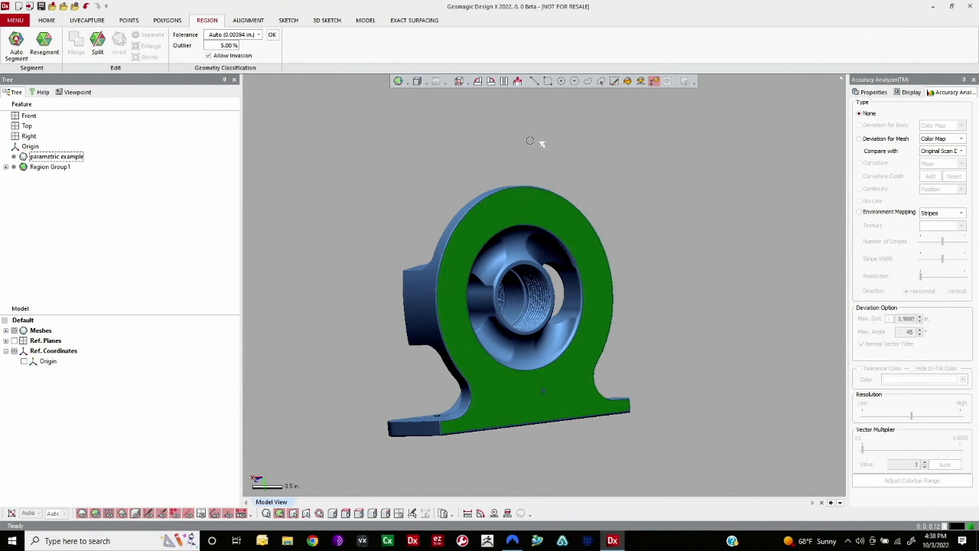
- Switch to circle selection mode and select the plane region on the front flange face
left_click(561, 81)
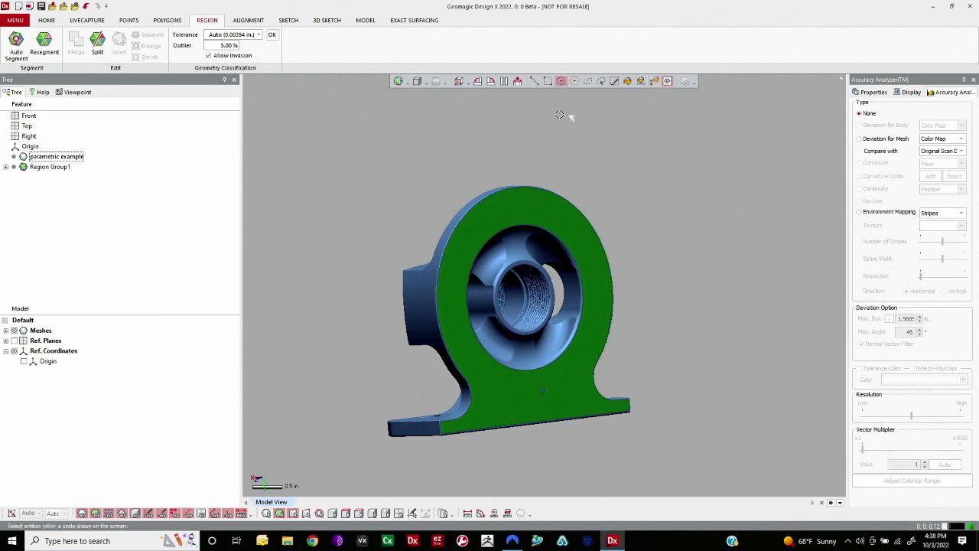
left_click(558, 216)
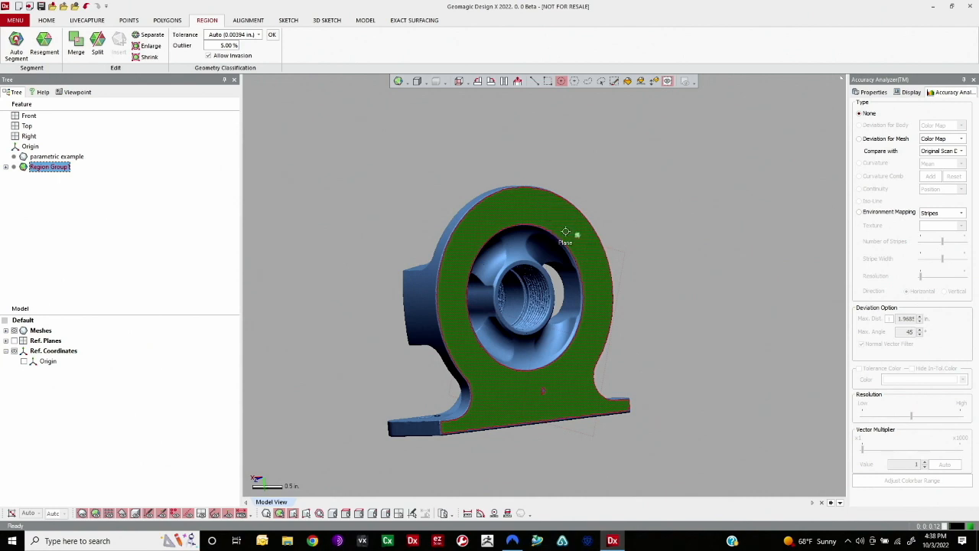
right_click_drag(574, 227, 556, 212)
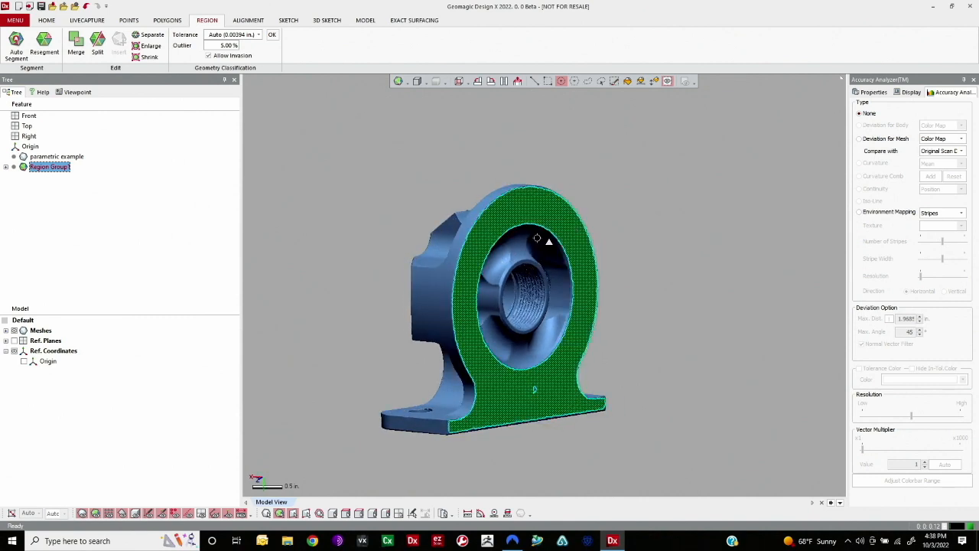
right_click_drag(568, 234, 662, 316)
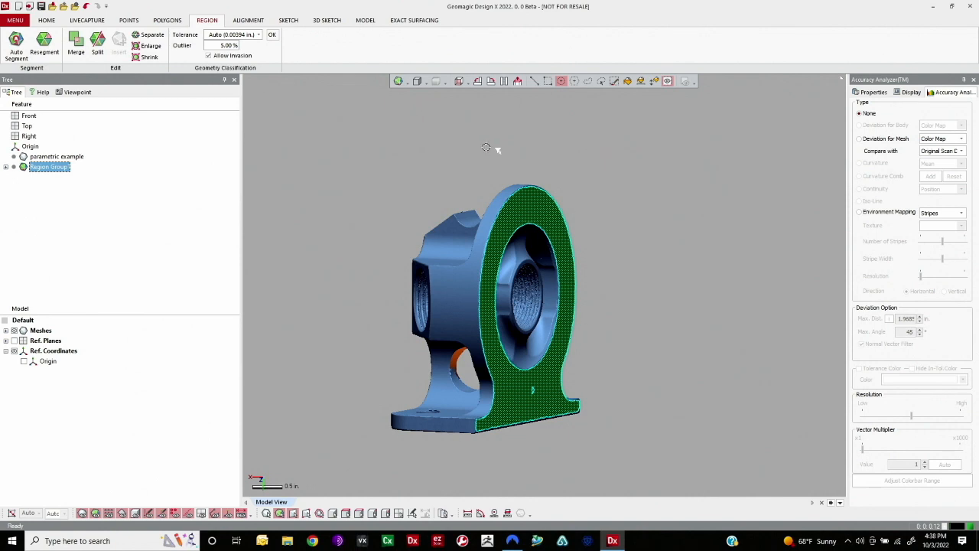
- Compare the part's position with the reference planes by showing them briefly and hiding them again
scroll(390, 225, "down", 3)
scroll(405, 228, "down", 5)
left_click(13, 341)
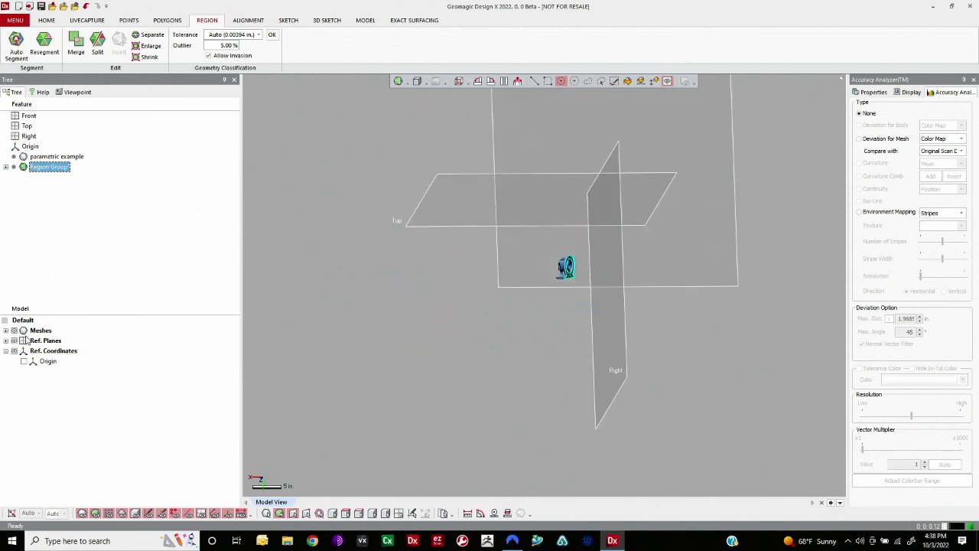
left_click(13, 341)
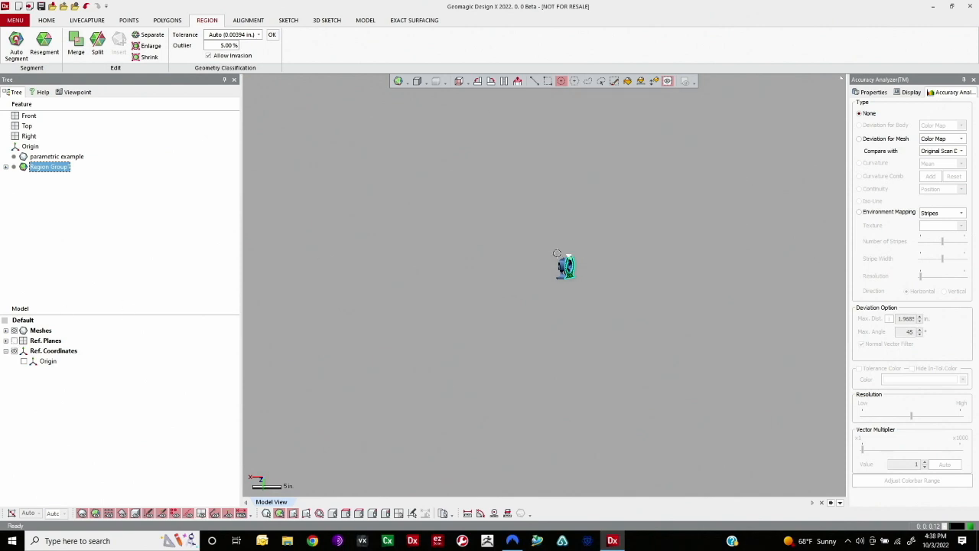
scroll(543, 308, "up", 8)
right_click_drag(542, 308, 517, 339)
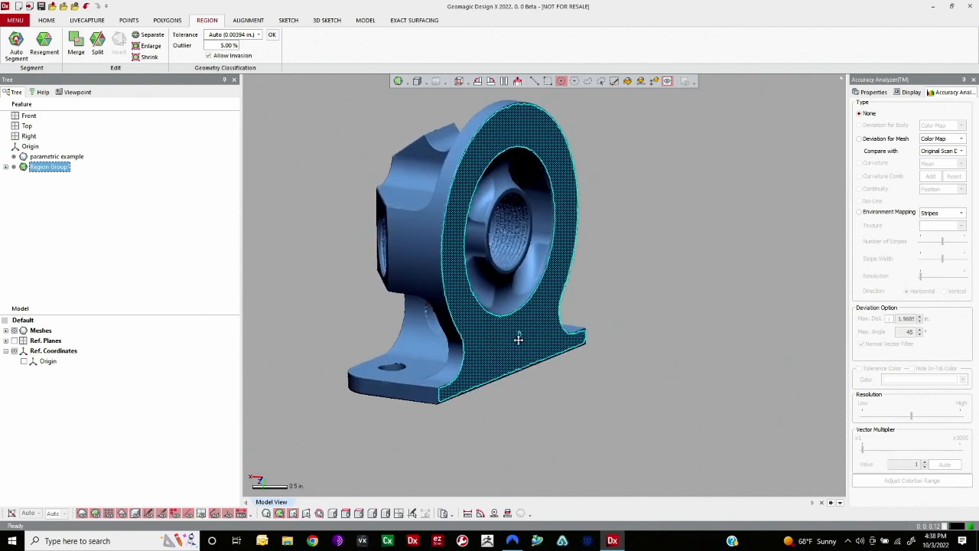
- Start a Mesh Sketch using the front flange face region as its base plane
left_click(520, 344)
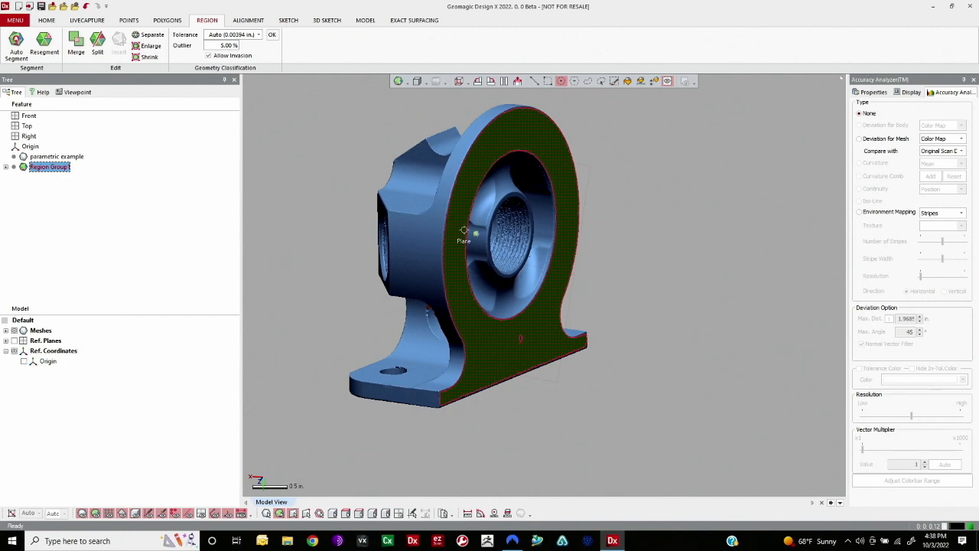
left_click(585, 200)
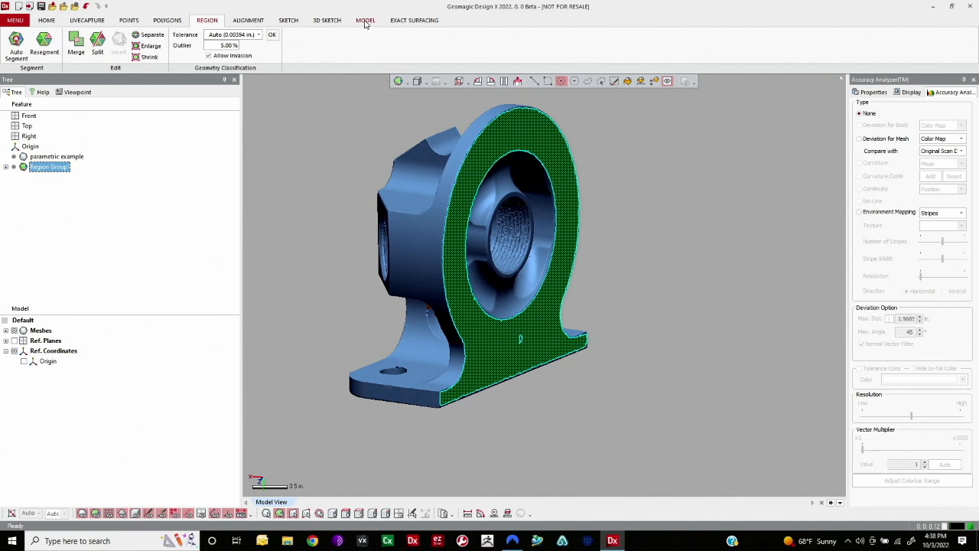
left_click(294, 22)
left_click(15, 54)
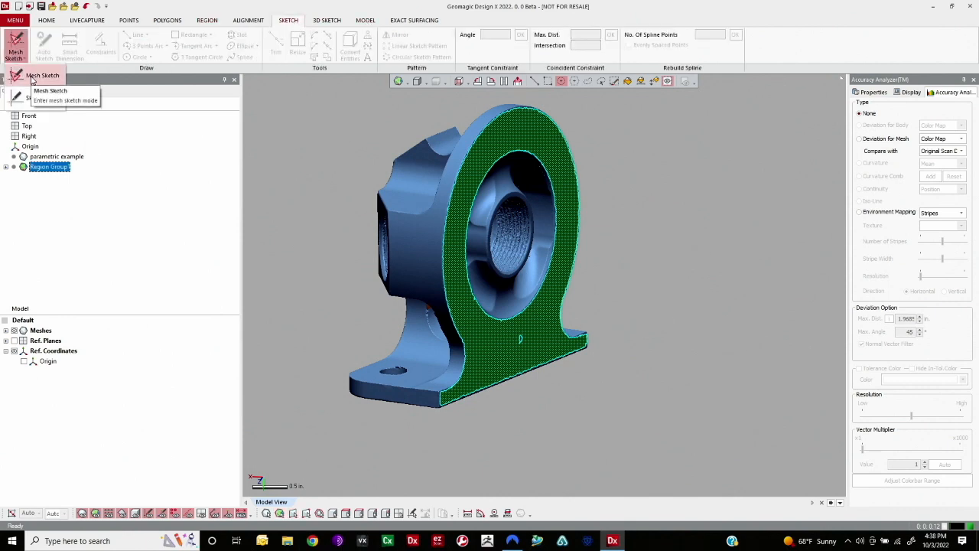
left_click(34, 78)
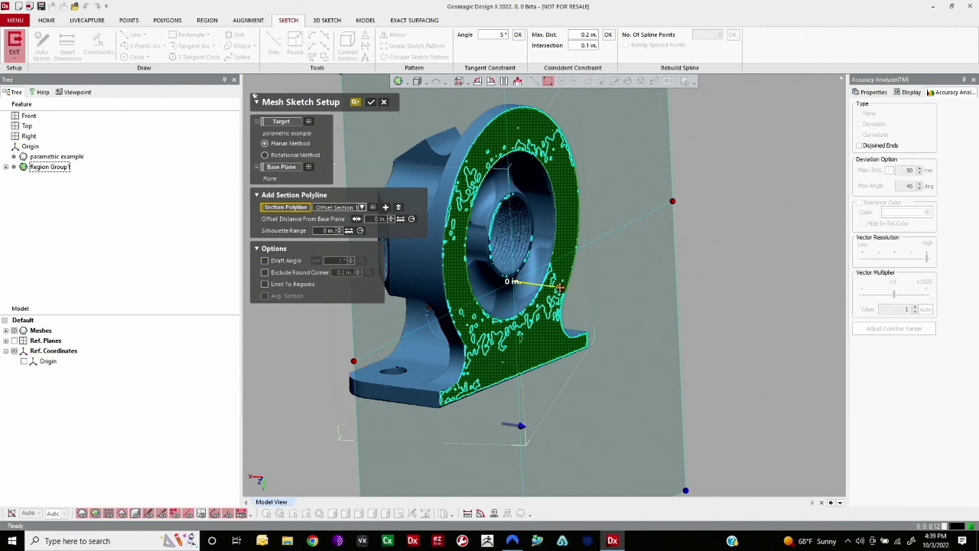
- Offset the section polyline 0.7 in. from the base plane so it cuts through the housing's bores
left_click_drag(560, 291, 518, 281)
right_click_drag(566, 291, 455, 314)
scroll(660, 312, "up", 3)
scroll(482, 308, "down", 2)
mouse_move(582, 327)
left_mouse_down()
mouse_move(554, 338)
mouse_move(580, 330)
left_mouse_up()
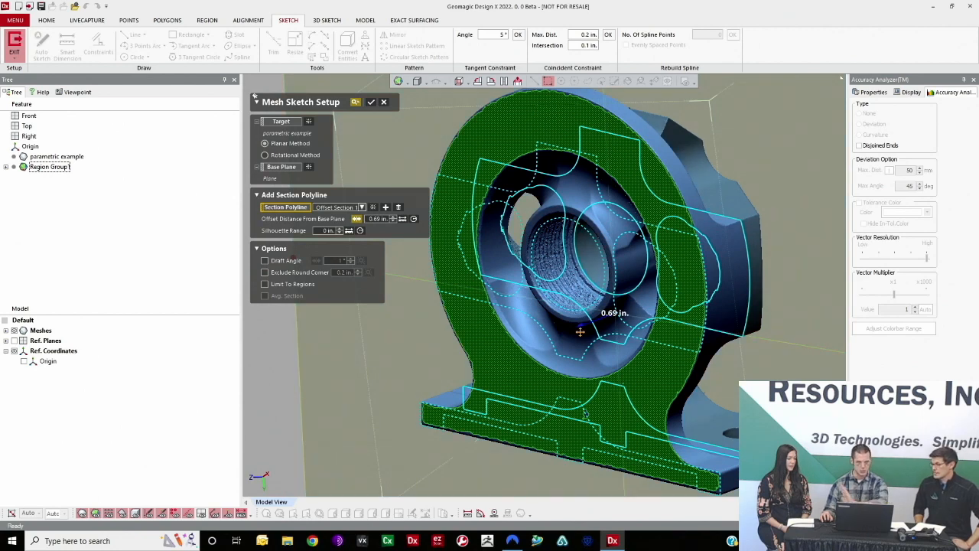
right_click_drag(636, 321, 617, 331)
left_click_drag(579, 331, 573, 329)
right_click_drag(585, 318, 647, 245)
scroll(614, 282, "up", 4)
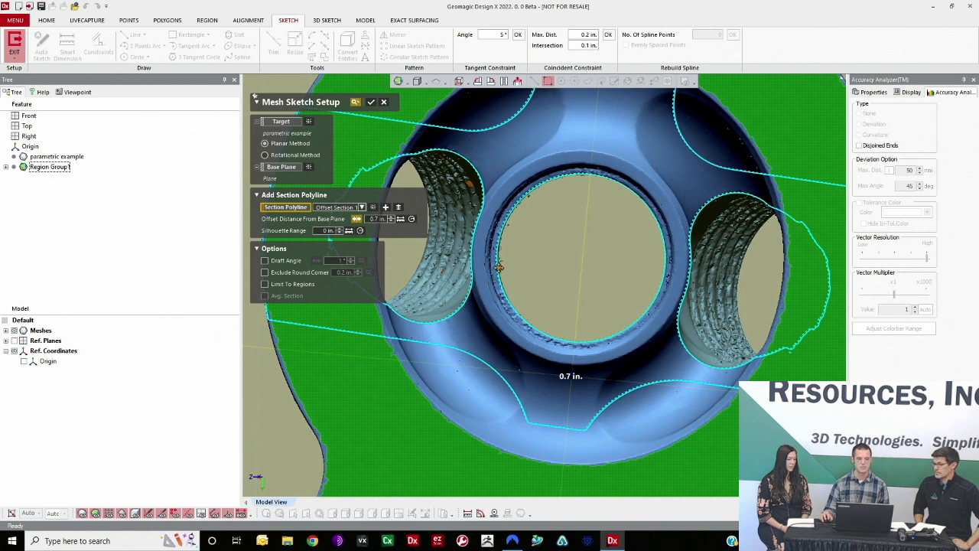
- Check the resulting section outline against the mesh and accept the Mesh Sketch setup
scroll(498, 267, "down", 5)
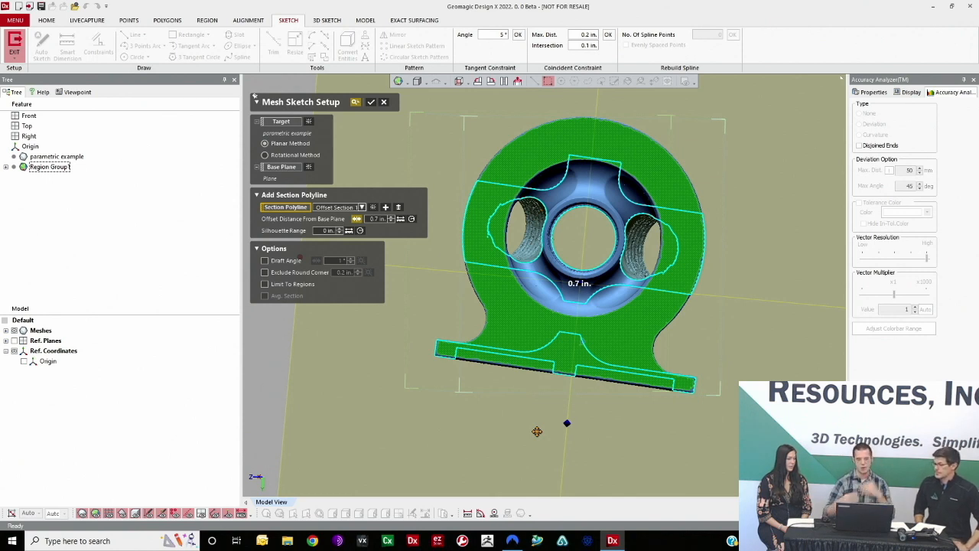
right_click_drag(657, 240, 600, 260)
scroll(600, 260, "up", 4)
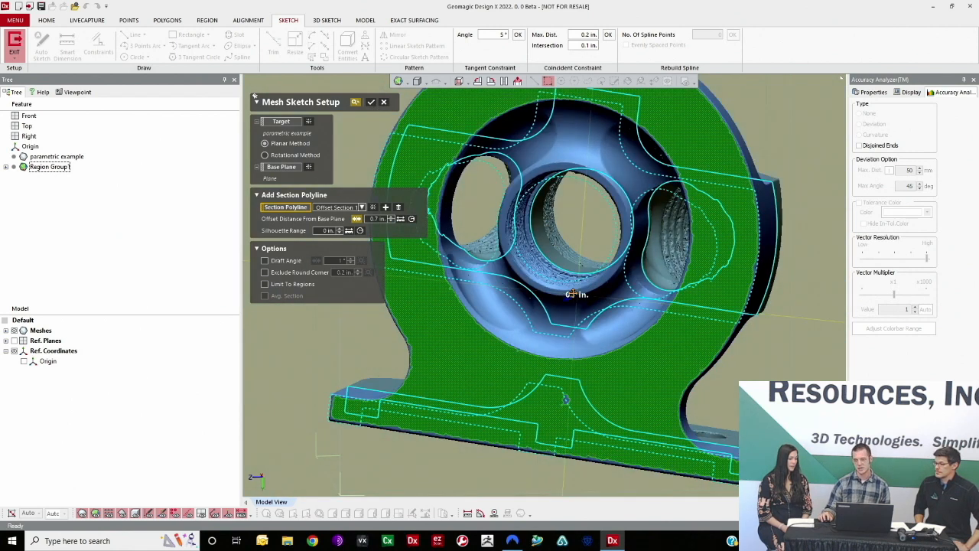
left_click(373, 103)
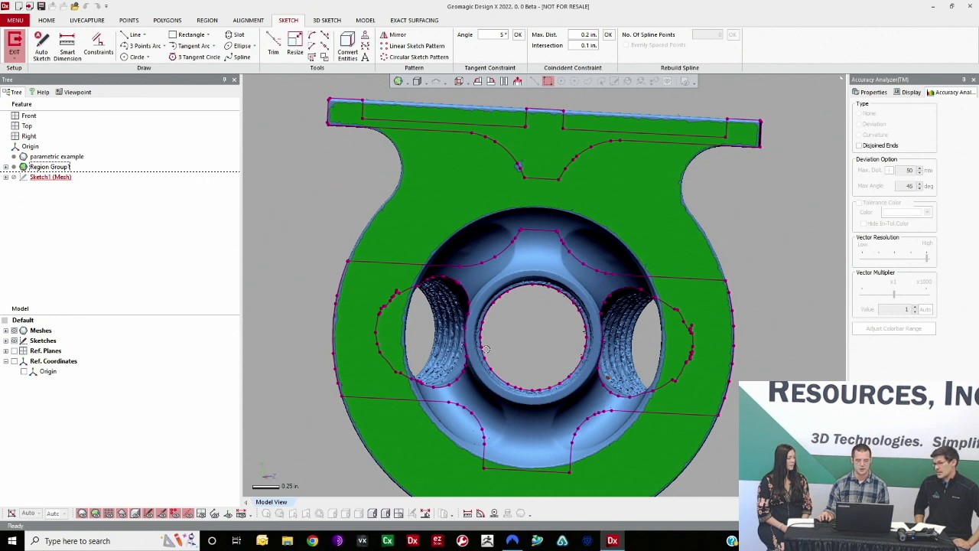
- Hide the region display on the mesh and orient the view normal to the sketch plane
right_click_drag(527, 260, 518, 330, "ctrl")
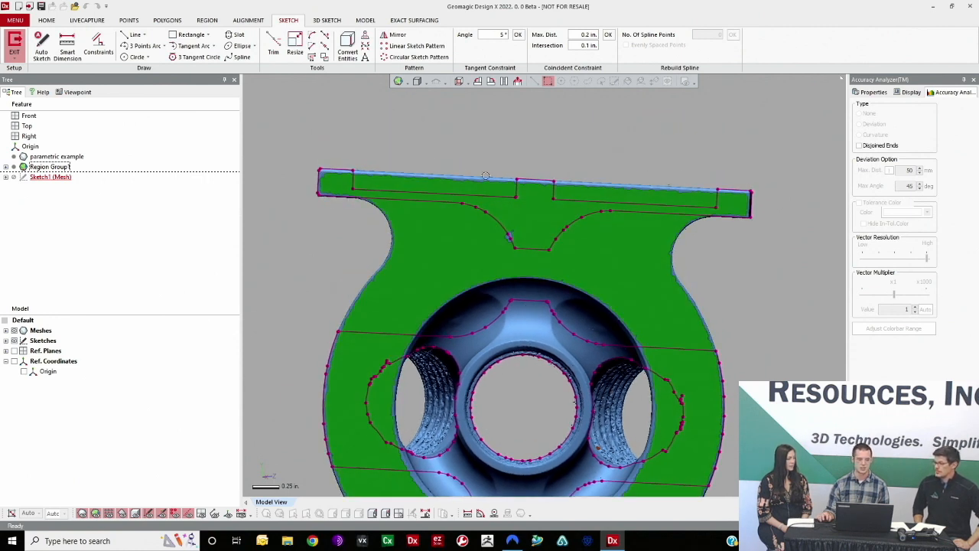
right_click_drag(587, 180, 570, 155)
right_click_drag(592, 212, 525, 162)
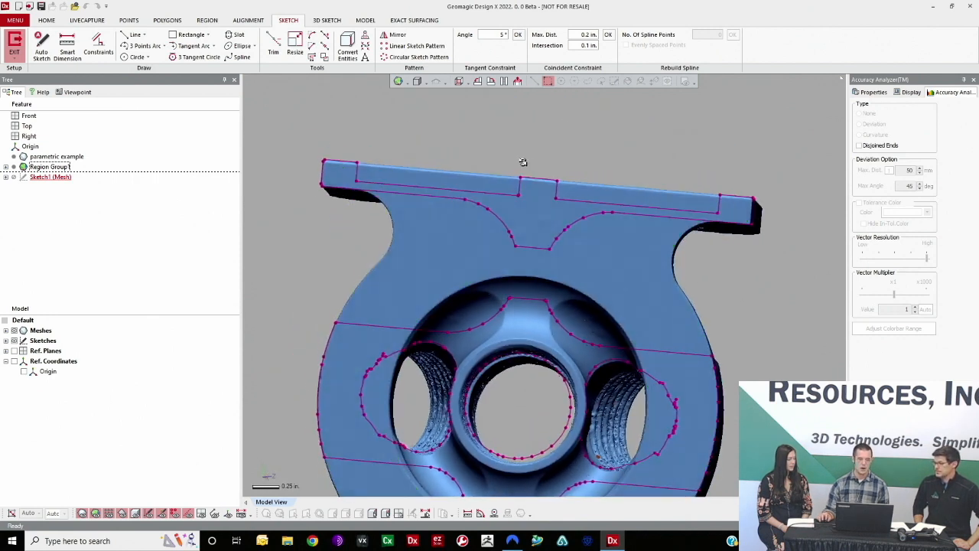
left_click(518, 81)
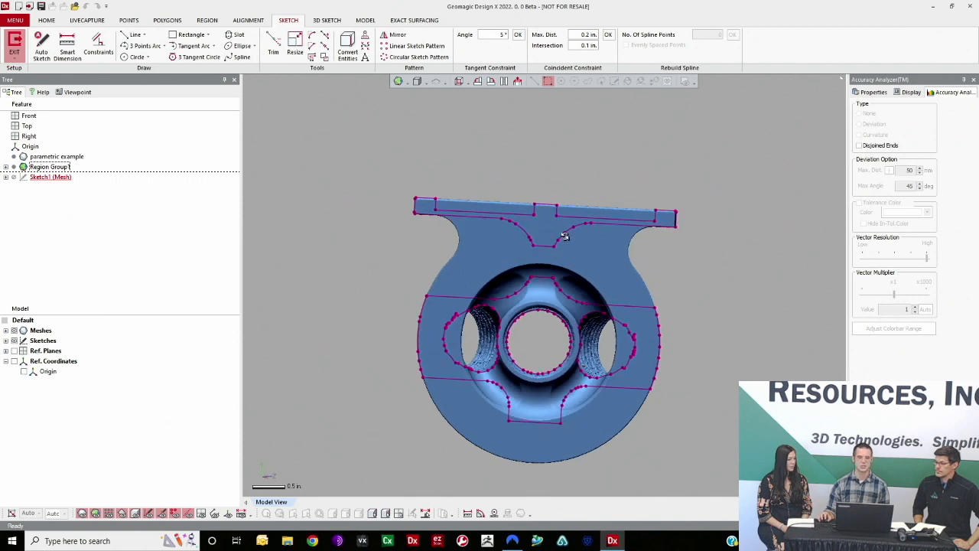
- Hide the parametric example mesh so that only the section polylines remain on display
left_click(6, 330)
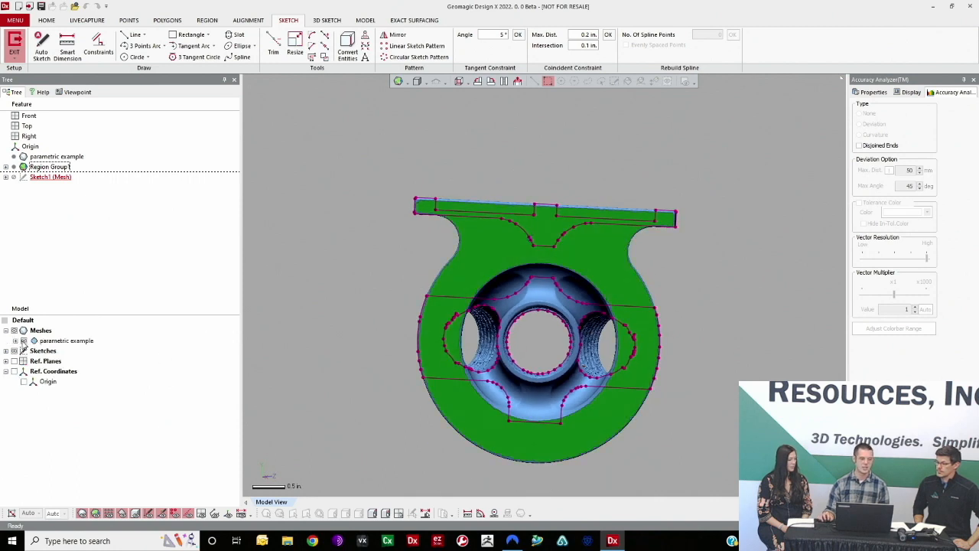
left_click(23, 341)
scroll(587, 367, "up", 3)
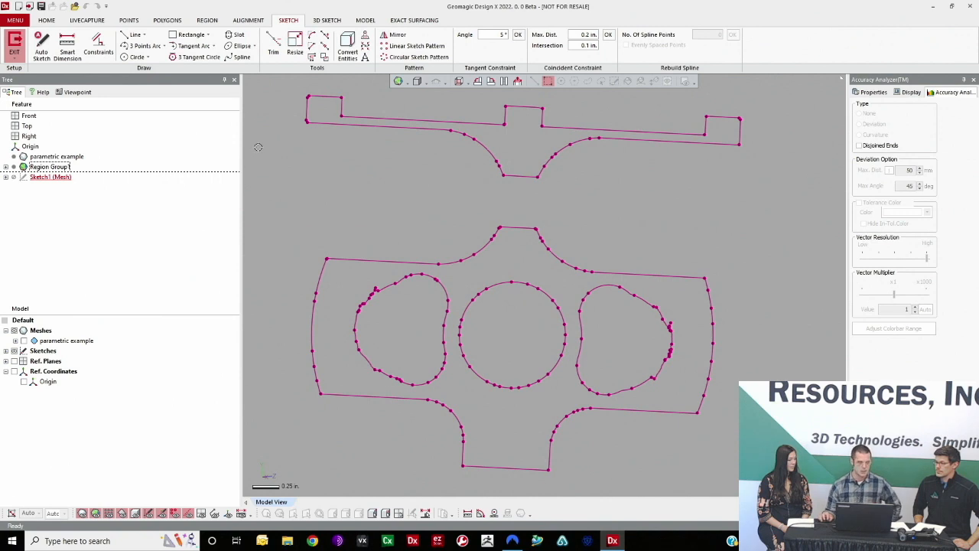
- Fit a circle to the section polyline of the housing's central bore
left_click(127, 58)
scroll(532, 354, "up", 2)
left_click_drag(438, 274, 589, 415)
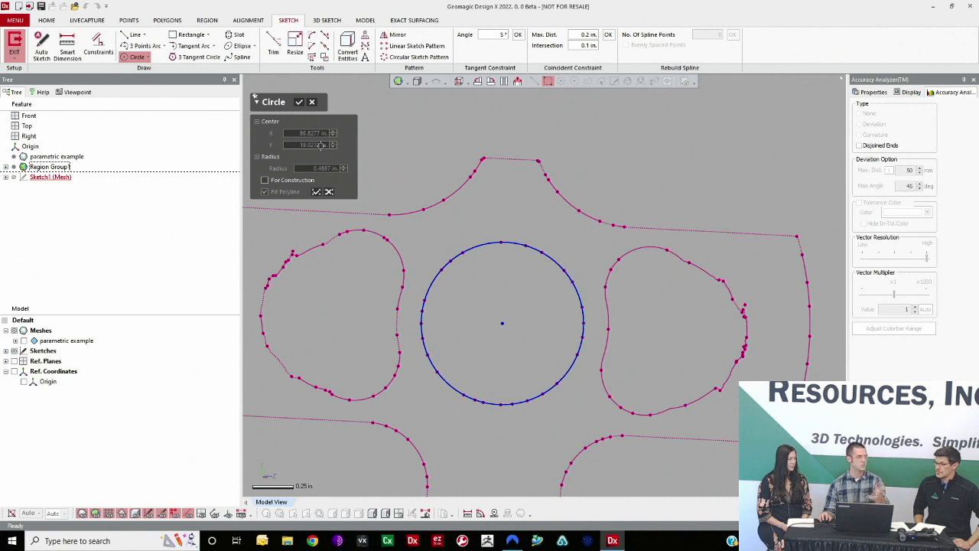
left_click(299, 101)
- Draw a line along the upper edge of the flange section, spanning nearly its full width
scroll(544, 192, "down", 4)
right_click_drag(539, 173, 494, 273, "ctrl")
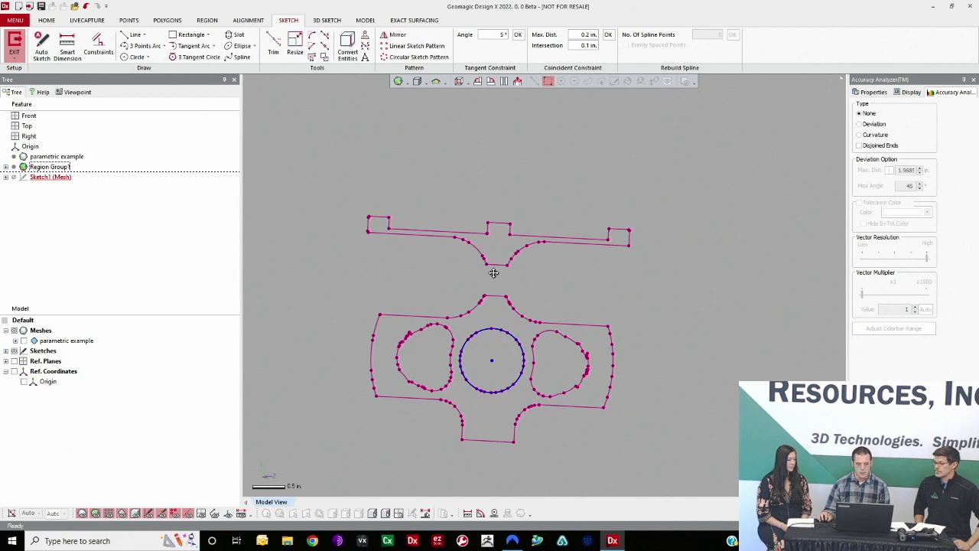
left_click(130, 35)
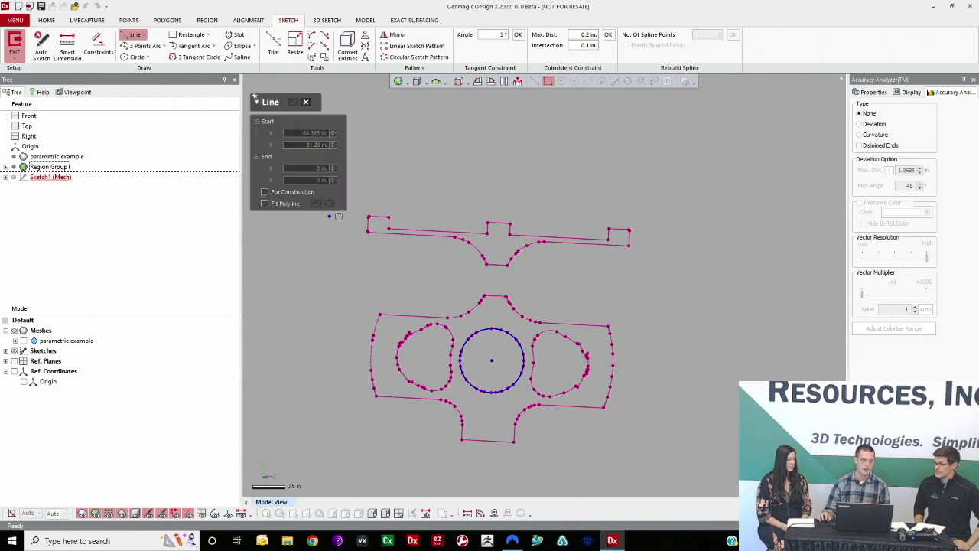
left_click(368, 219)
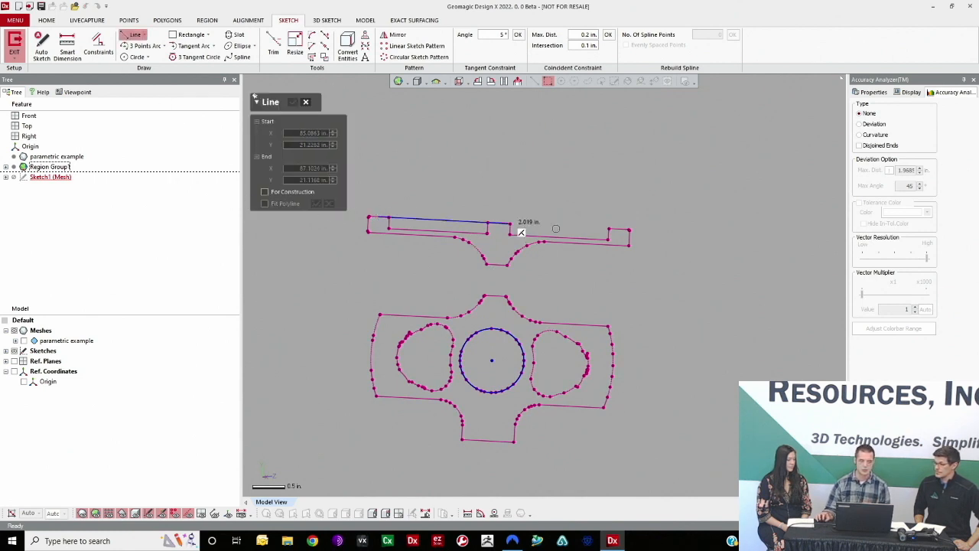
left_click(622, 228)
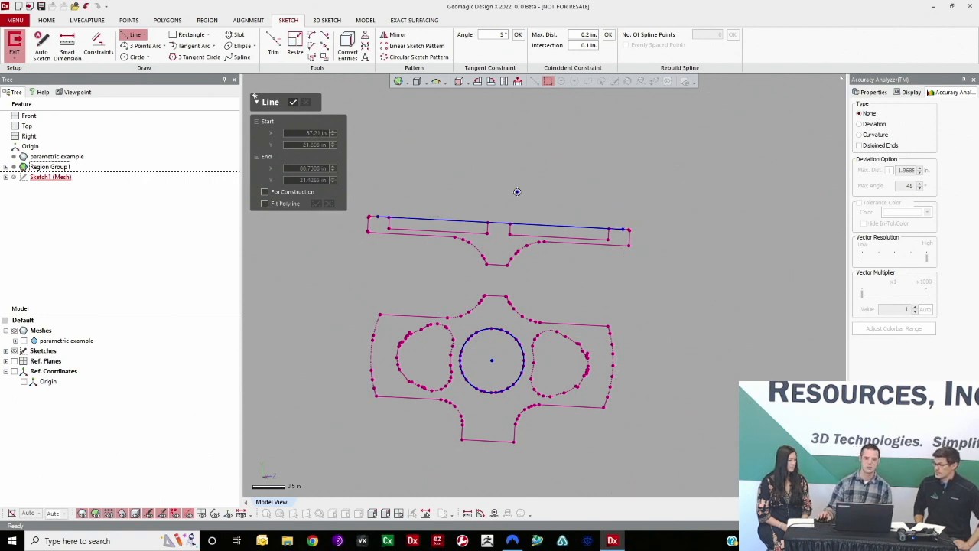
left_click(294, 103)
- Draw a line about 2.89 in. long from the circle's centre, parallel to the flange line
left_click(134, 34)
left_click(491, 360)
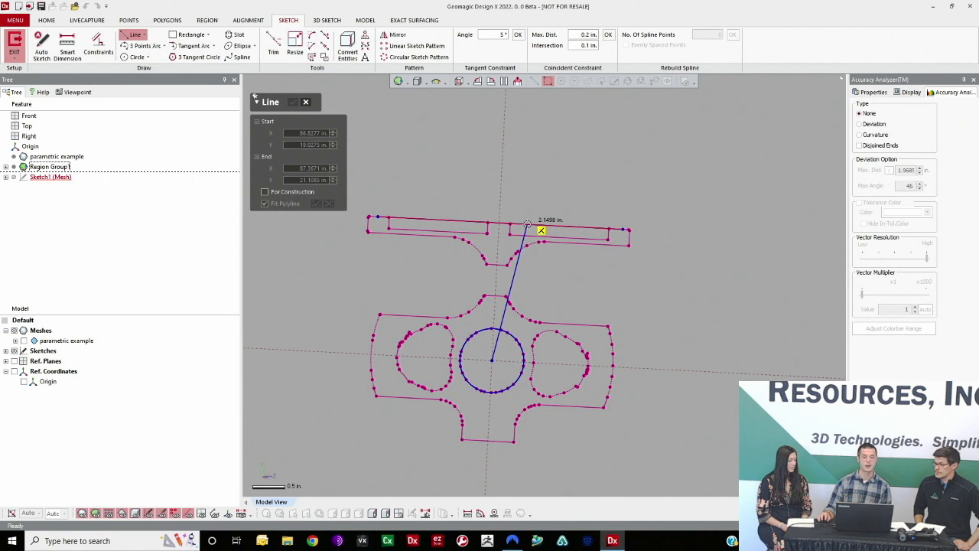
left_click(680, 371)
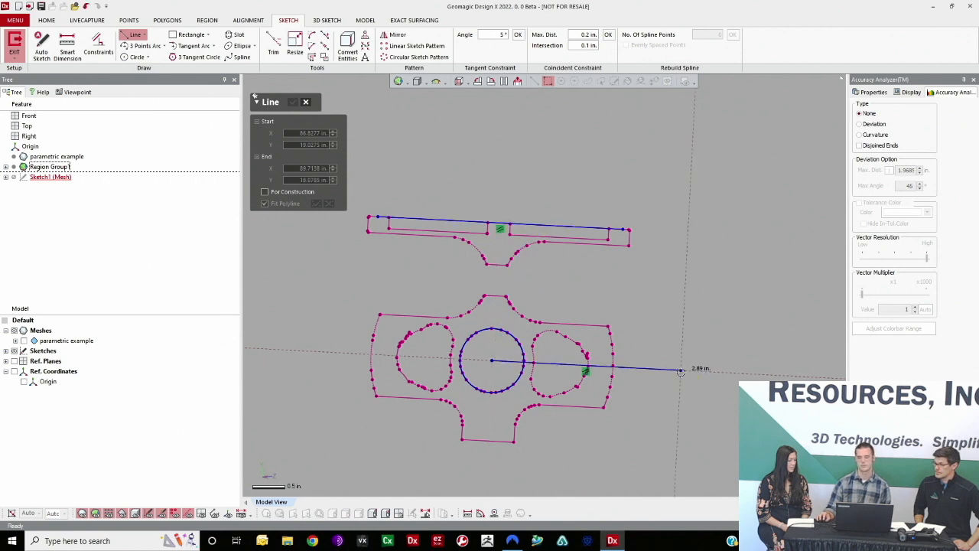
- Draw a perpendicular line from the circle's centre up past the flange line and exit the Mesh Sketch
left_click(491, 360)
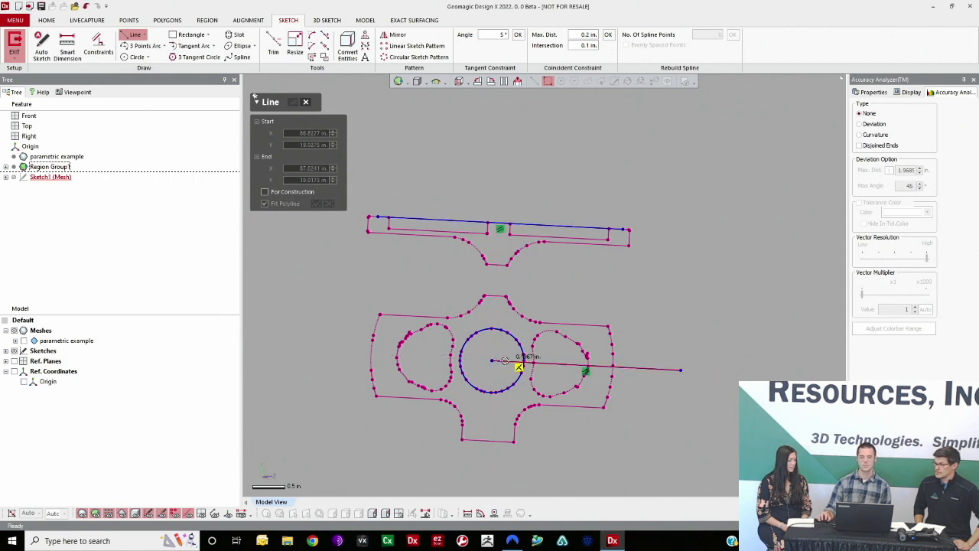
left_click(502, 144)
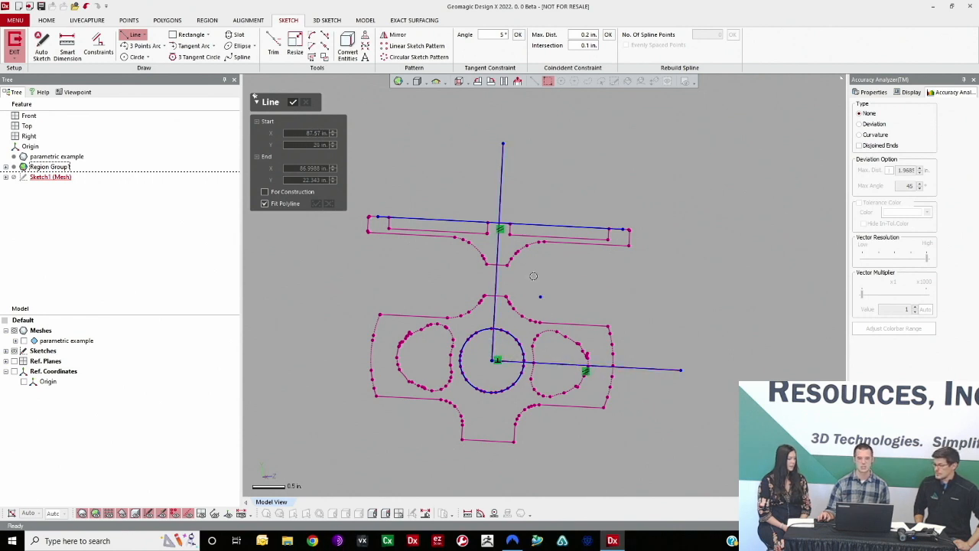
left_click(546, 224)
left_click(293, 102)
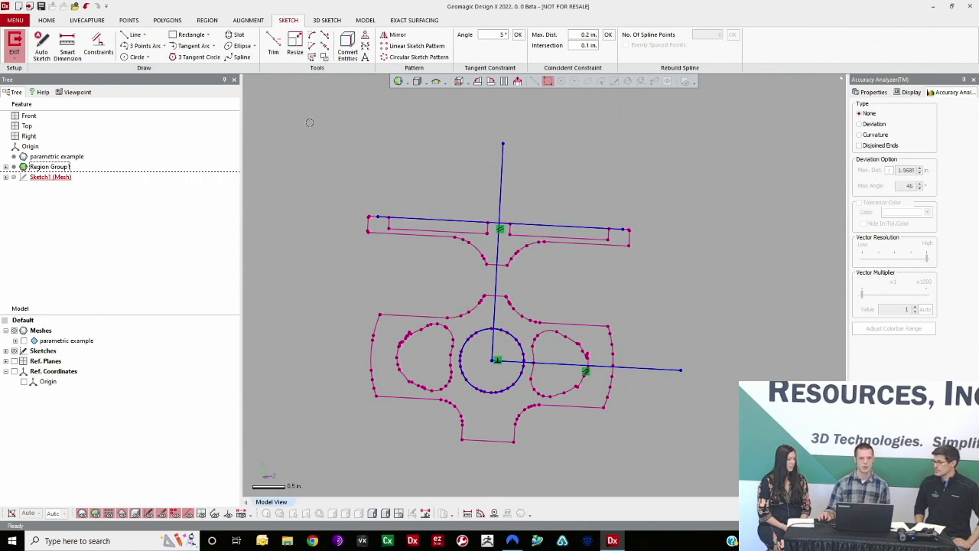
left_click(14, 40)
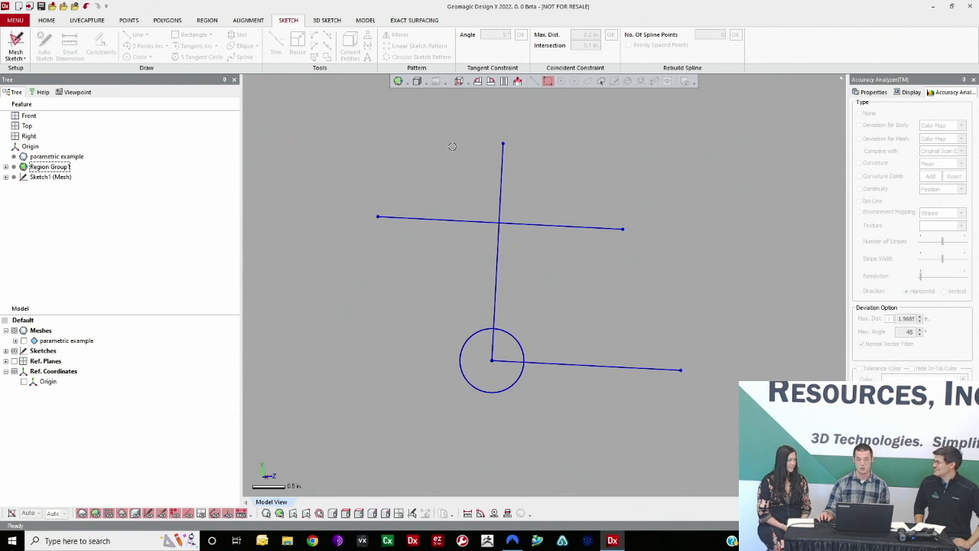
- Define a coordinate system from the circle's centre, the parallel line's far end and the upright line's far end, using XY order
left_click(366, 20)
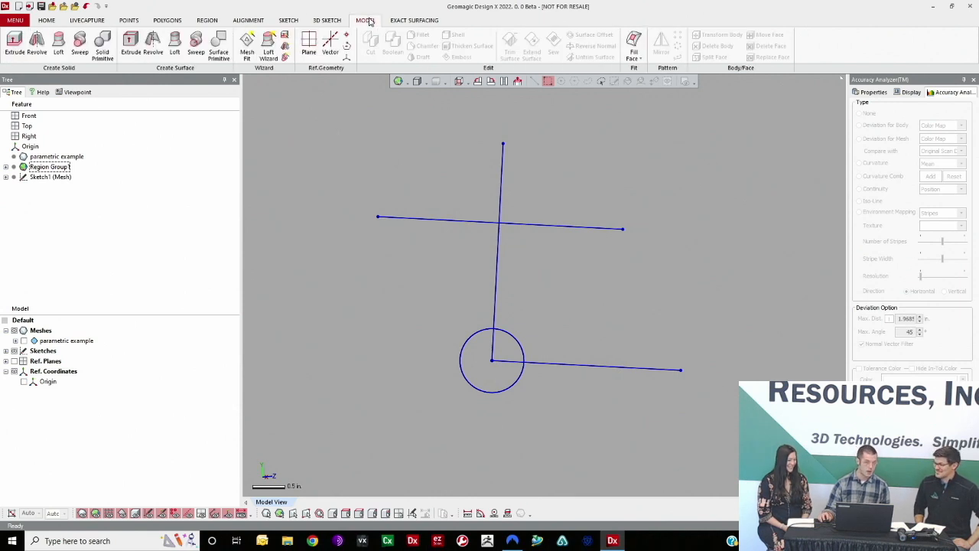
left_click(348, 61)
right_click_drag(623, 336, 522, 354)
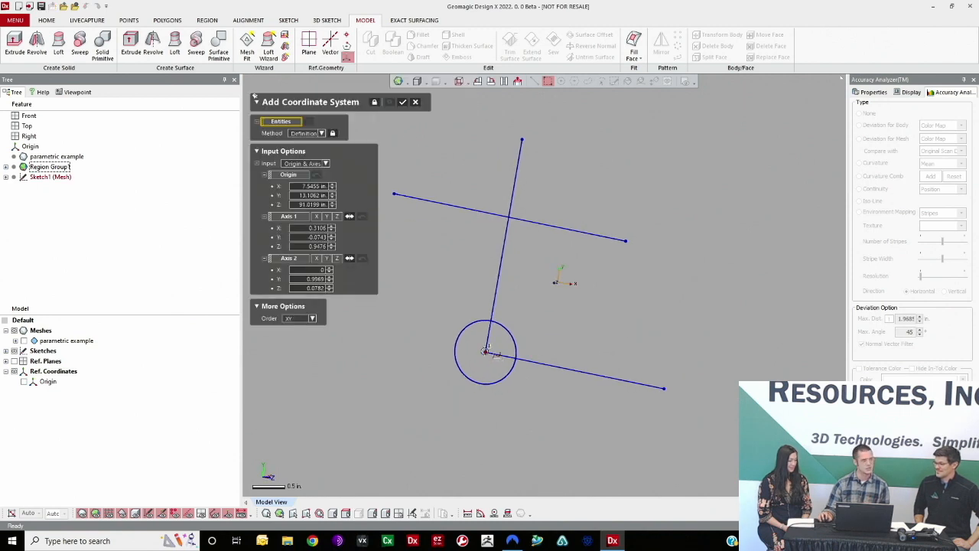
left_click(485, 351)
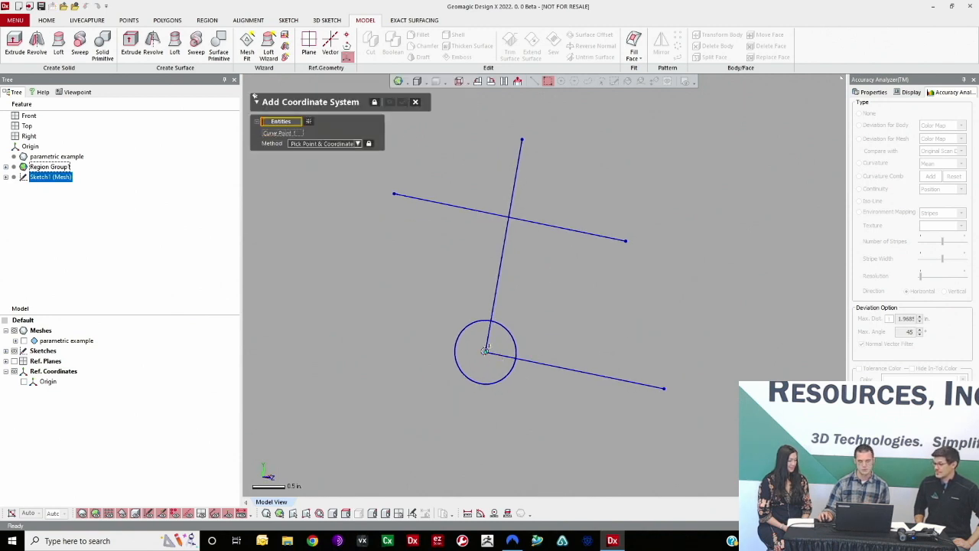
left_click(665, 388)
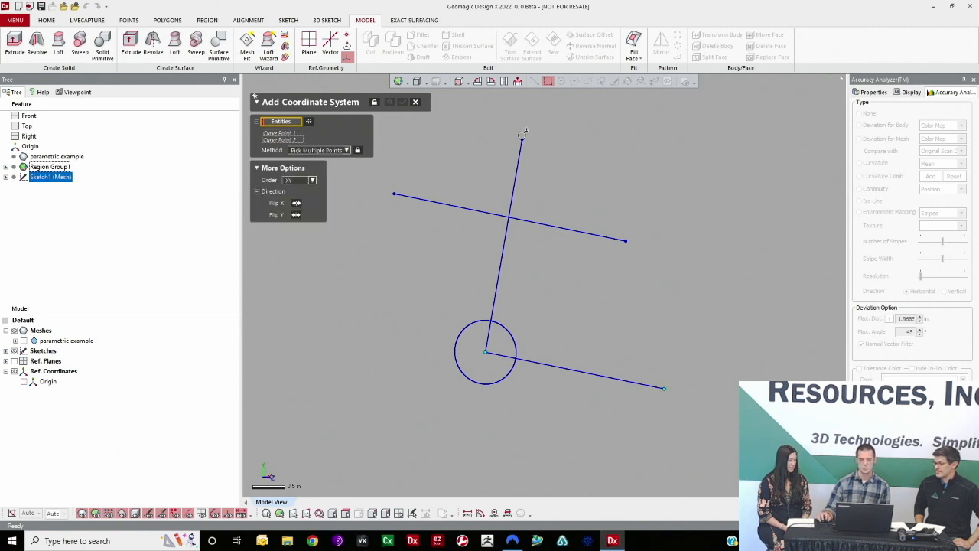
left_click(522, 138)
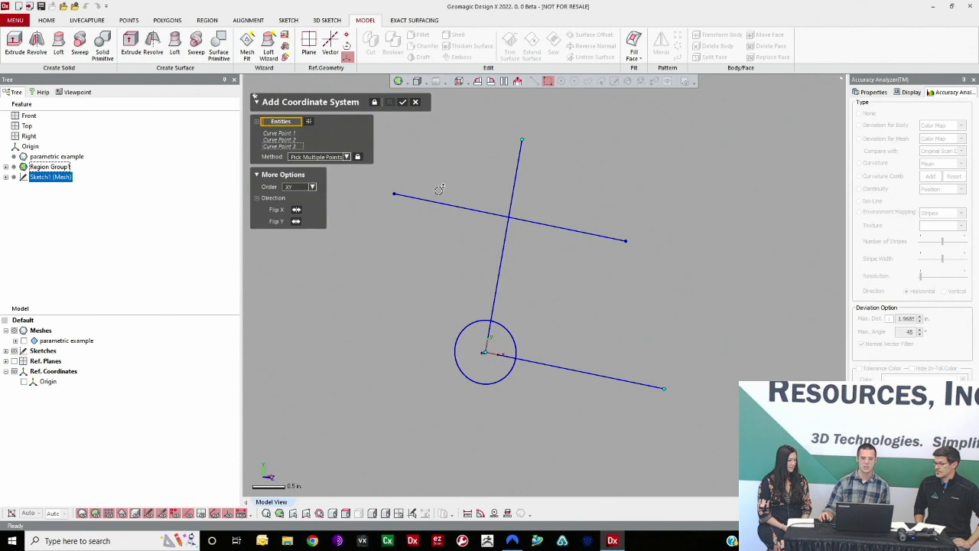
left_click(306, 186)
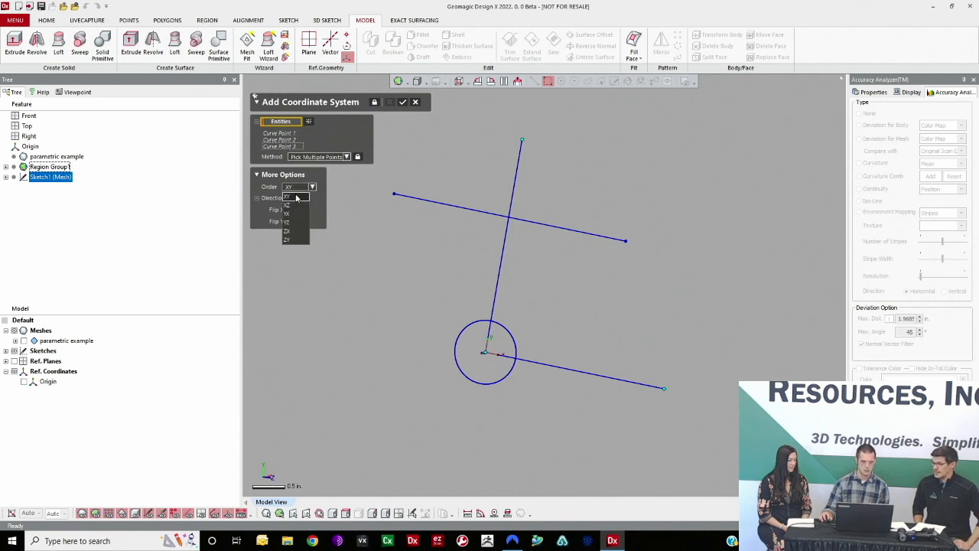
left_click(296, 196)
- Show the parametric example mesh and flip the X direction of the coordinate system
right_click_drag(598, 259, 573, 280)
scroll(539, 371, "up", 5)
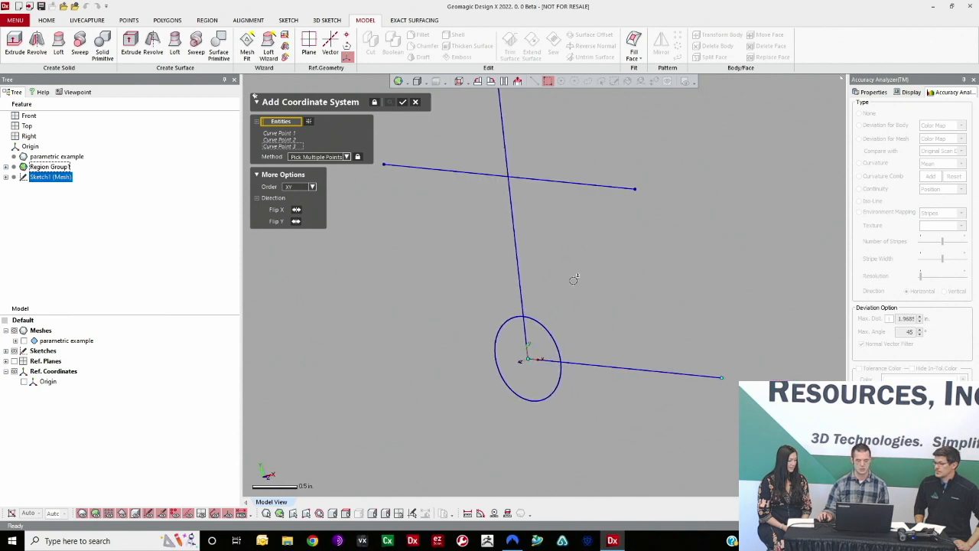
left_click(23, 340)
right_click_drag(609, 352, 502, 360)
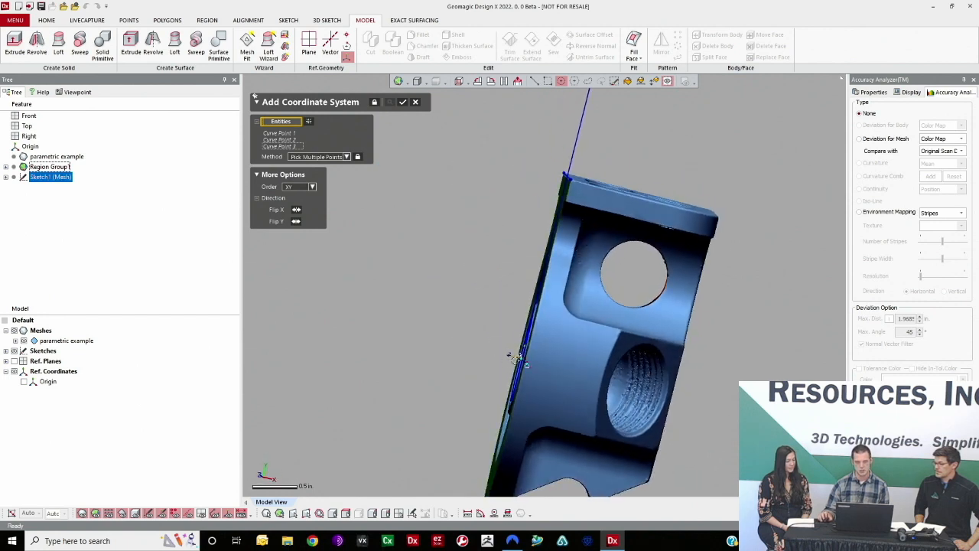
scroll(511, 354, "up", 2)
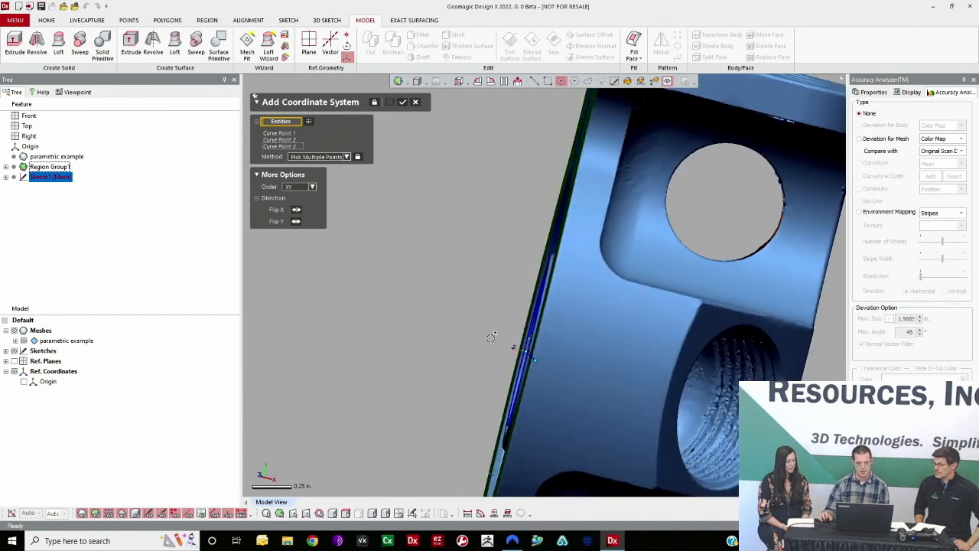
left_click(296, 210)
- Check the axis directions against the housing mesh and accept the coordinate system
right_click_drag(482, 315, 602, 361)
scroll(602, 360, "down", 2)
right_click_drag(538, 270, 514, 308)
scroll(601, 280, "down", 2)
scroll(545, 343, "up", 2)
scroll(545, 342, "up", 1)
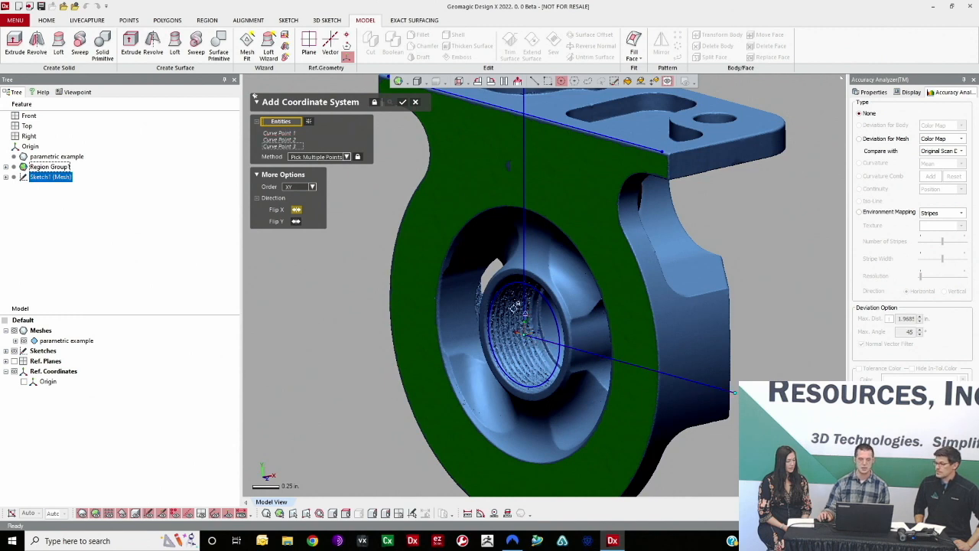
scroll(520, 333, "up", 1)
scroll(579, 334, "down", 2)
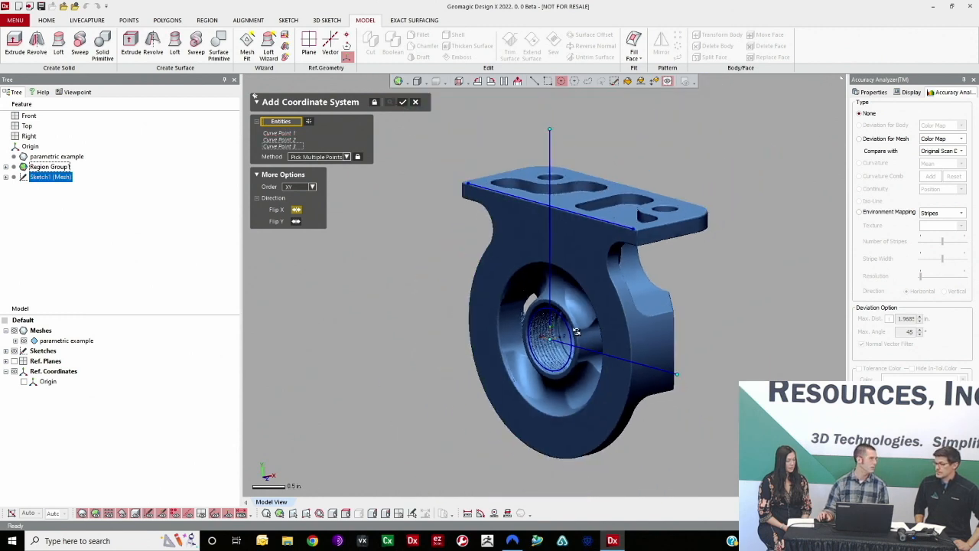
left_click(402, 101)
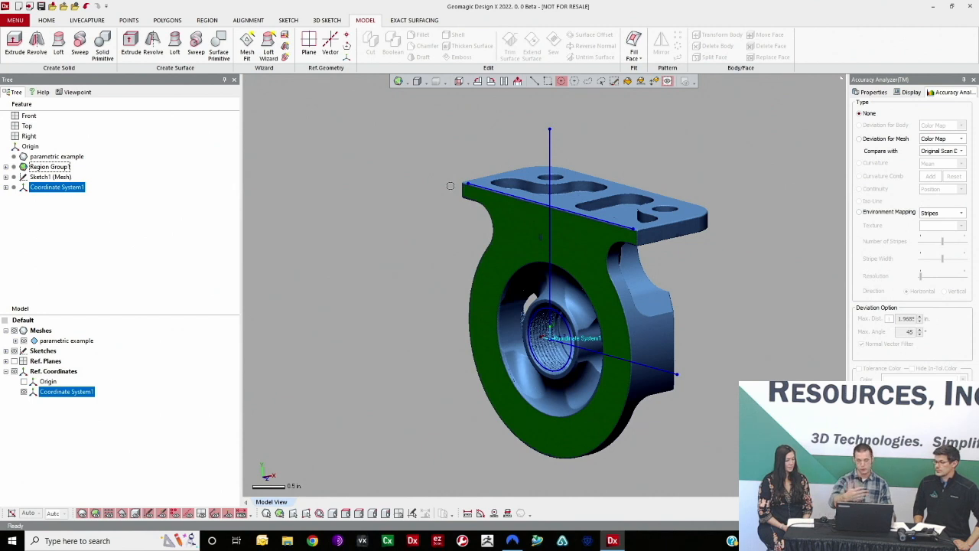
- Show the global Origin to compare its location with the housing's new coordinate system
scroll(438, 172, "down", 5)
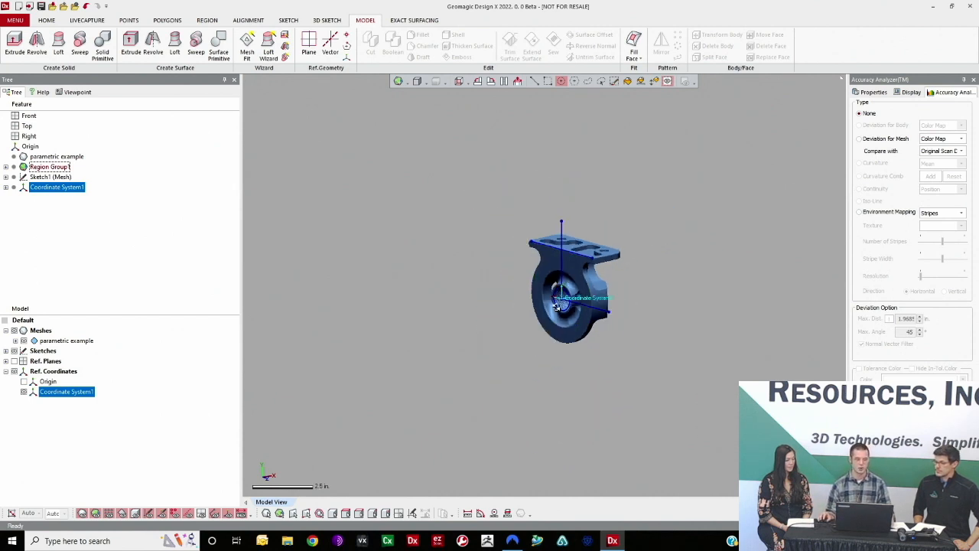
scroll(510, 300, "down", 5)
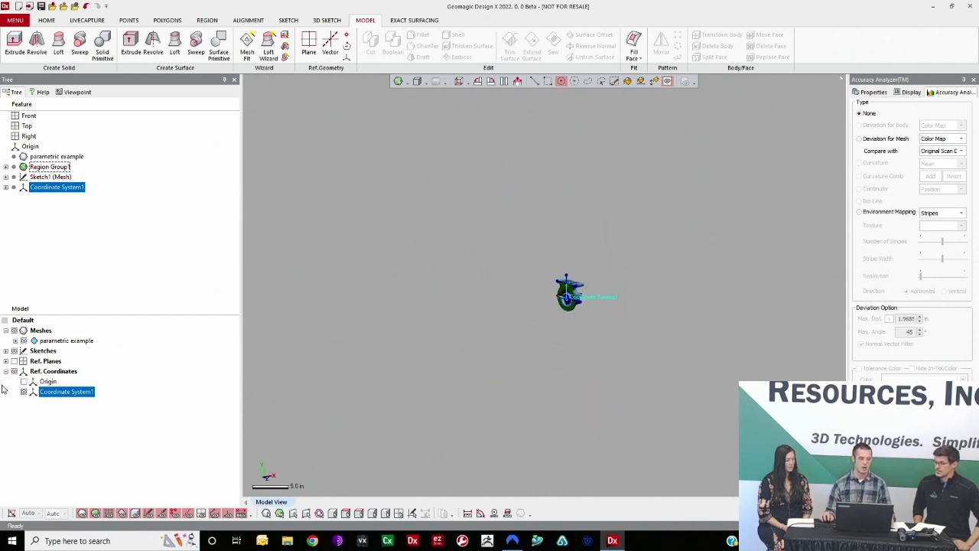
middle_click_drag(410, 309, 453, 303)
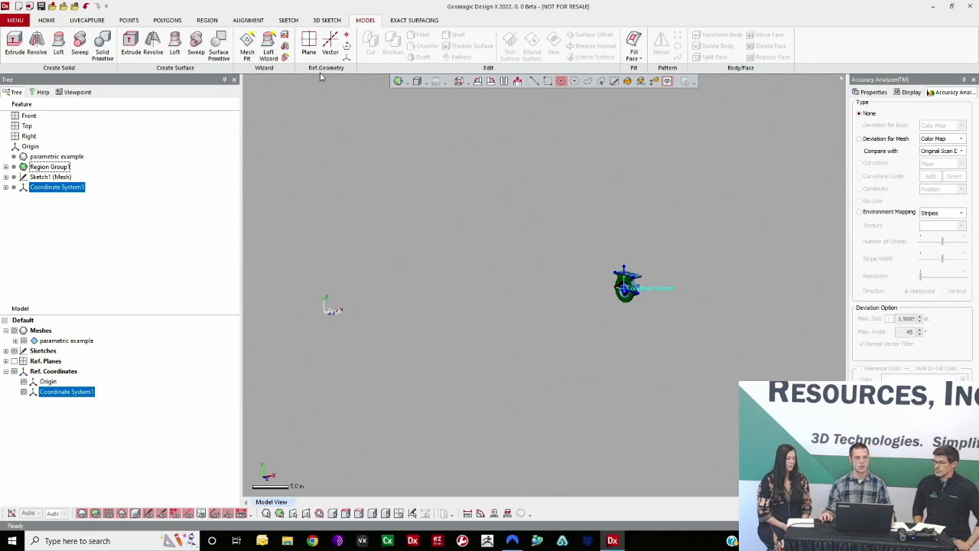
- Start a Datum Match alignment with the parametric example mesh as the moving entity and proceed to the datum pairs
left_click(250, 21)
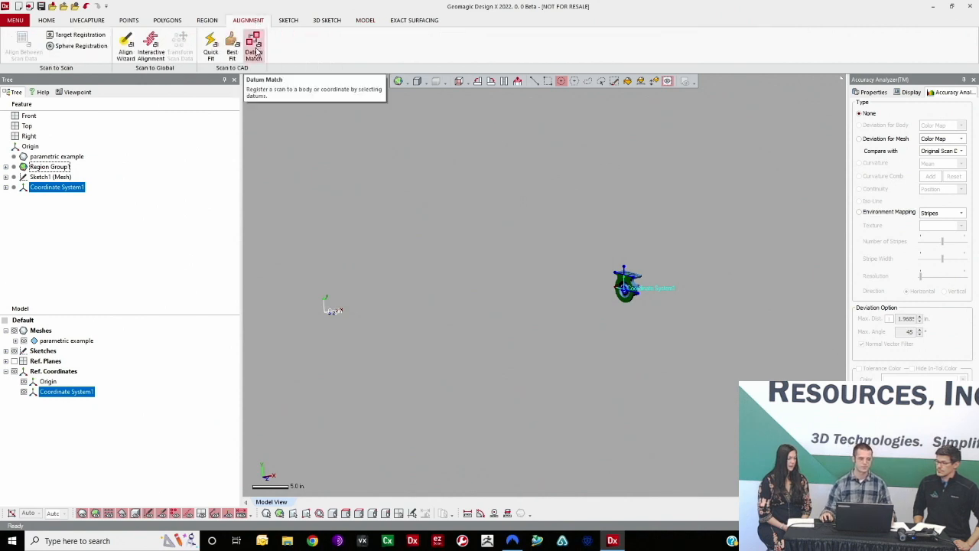
left_click(255, 51)
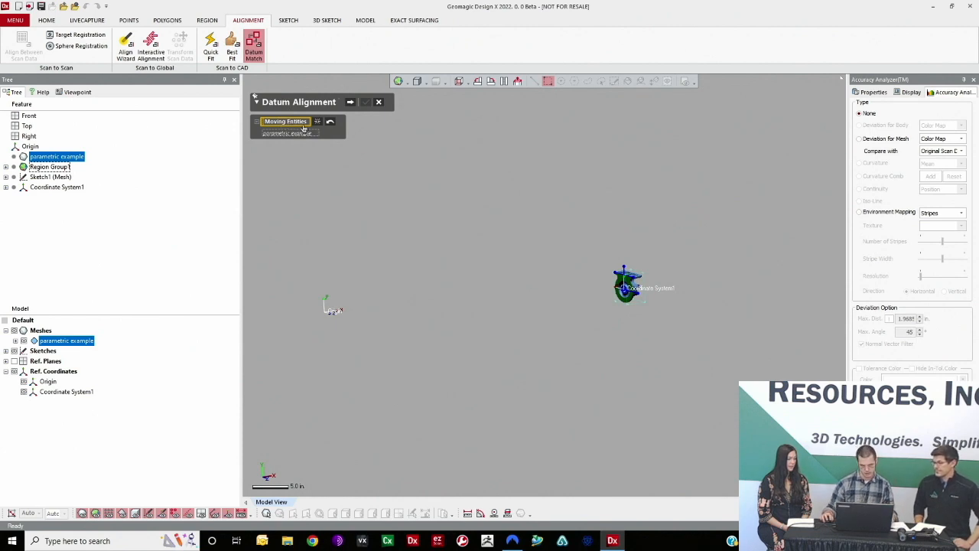
left_click(351, 103)
scroll(701, 295, "up", 3)
scroll(710, 271, "up", 3)
mouse_move(692, 273)
right_mouse_down()
mouse_move(681, 258)
mouse_move(686, 293)
mouse_move(735, 277)
mouse_move(699, 262)
right_mouse_up()
scroll(719, 276, "down", 2)
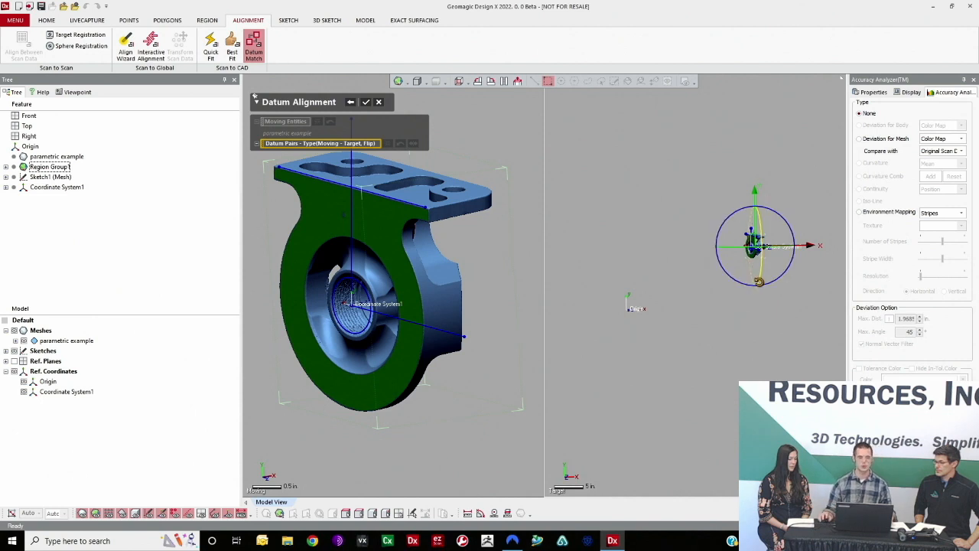
- Pair Coordinate System1 with Origin, apply the alignment, and hide both reference coordinates
left_click(58, 393)
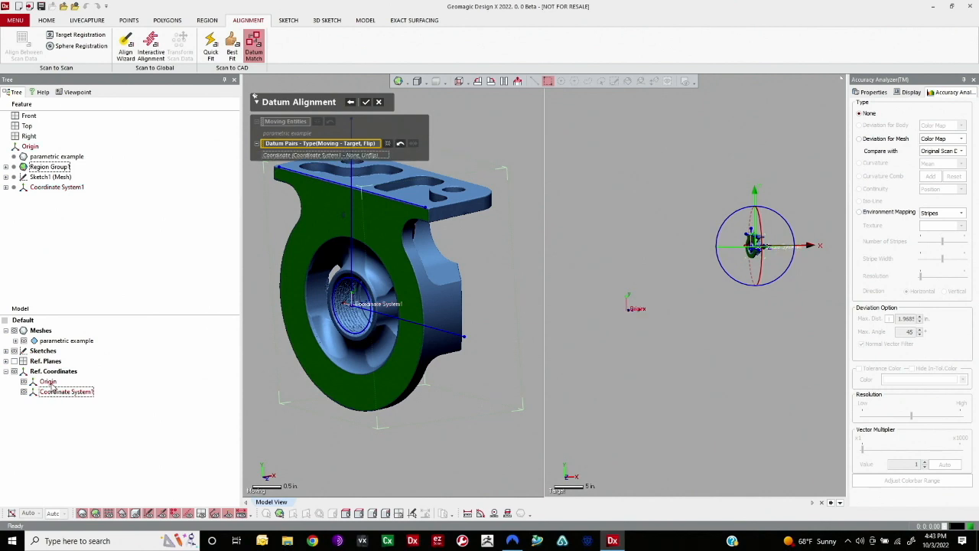
left_click(49, 383)
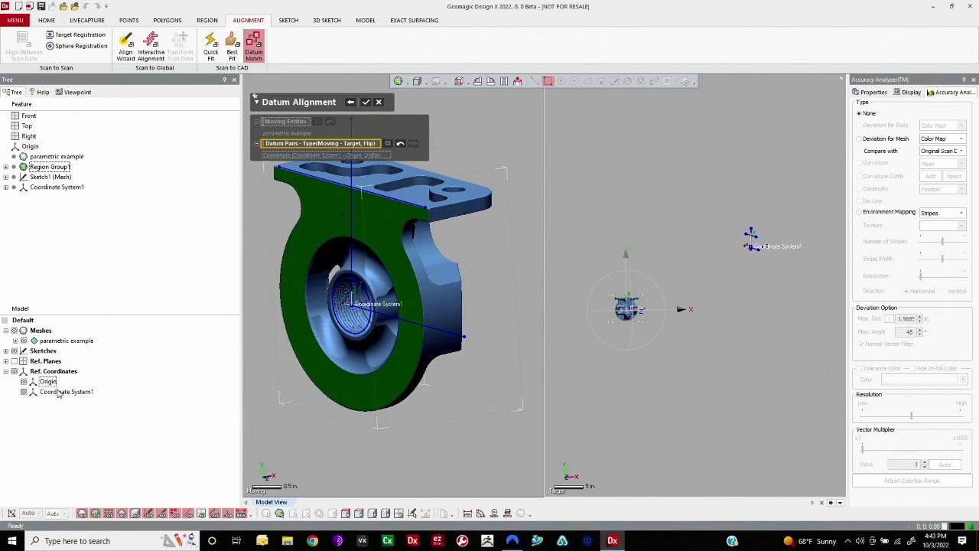
left_click(366, 101)
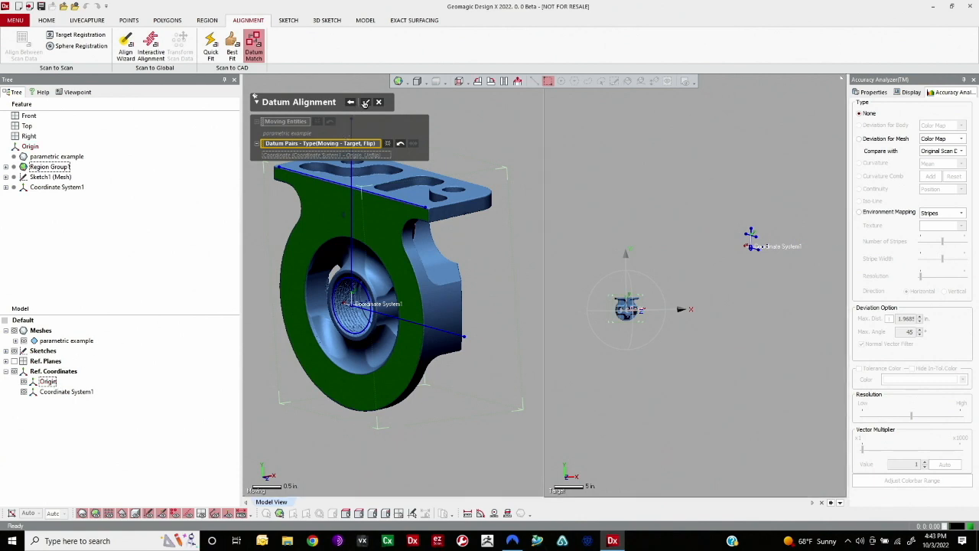
left_click(24, 382)
left_click(23, 391)
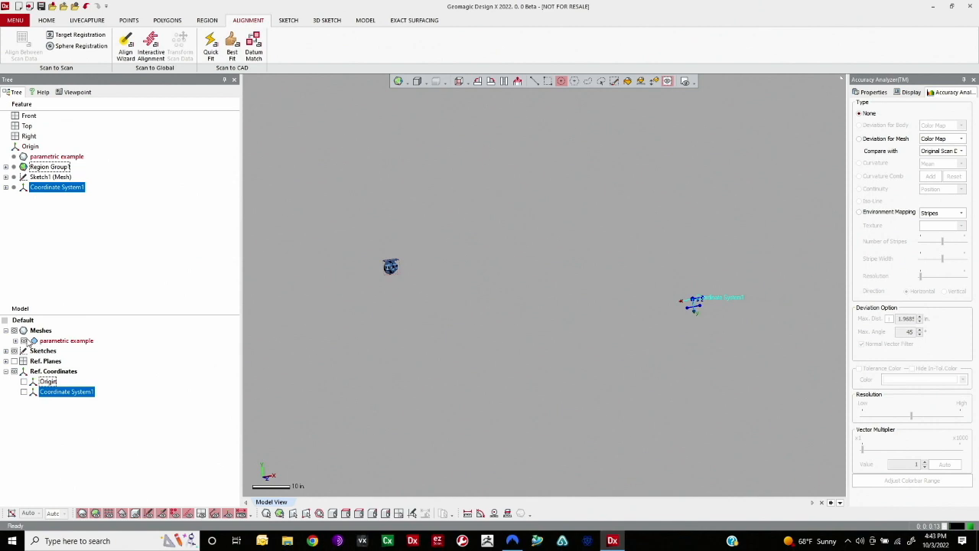
- Hide the sketches, show the reference planes, and check the aligned housing mesh perpendicular to the Front plane
left_click(133, 369)
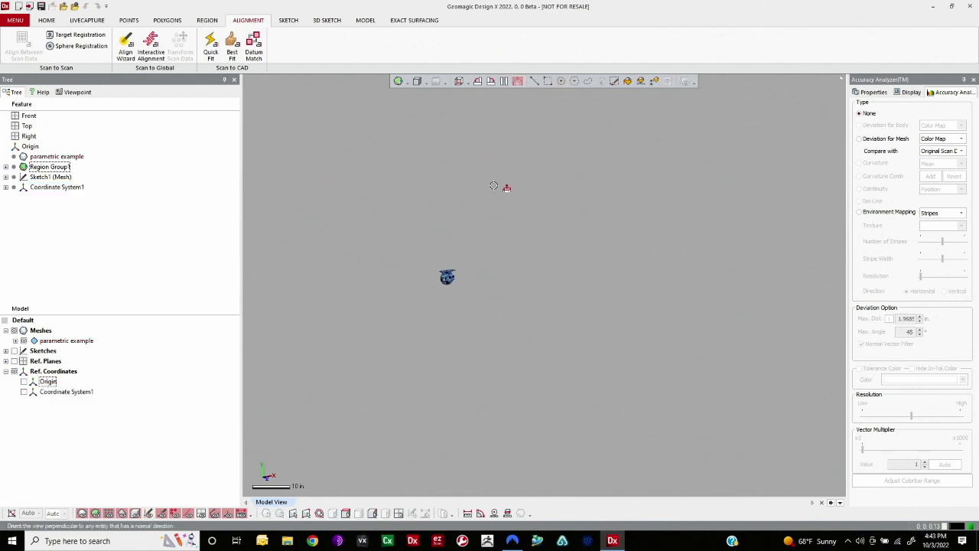
left_click(14, 360)
double_click(544, 194)
scroll(458, 280, "up", 8)
scroll(459, 279, "up", 6)
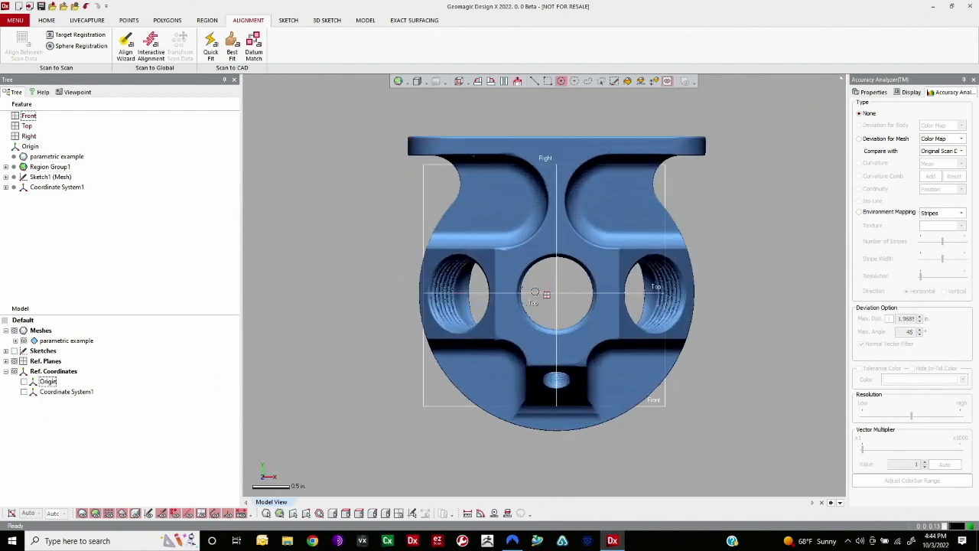
right_click_drag(558, 324, 556, 173)
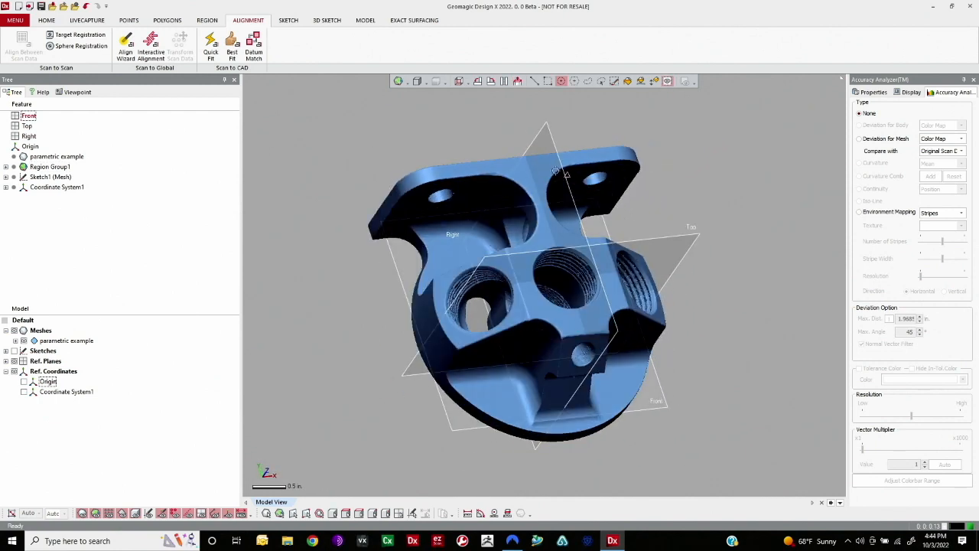
- Check the housing mesh against the Right plane, both perpendicular to it and from oblique angles
left_click(403, 266)
right_click_drag(520, 70, 482, 155)
left_click(486, 174)
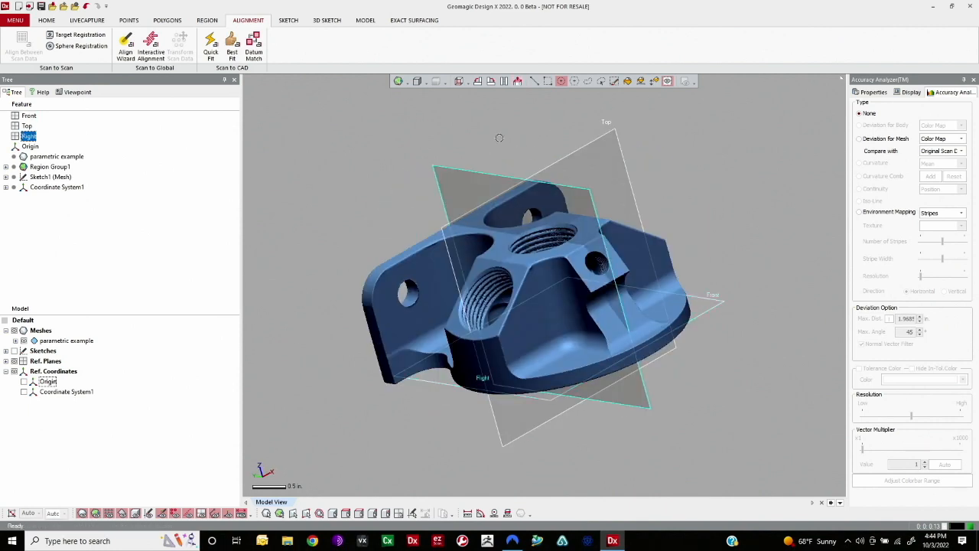
left_click(517, 81)
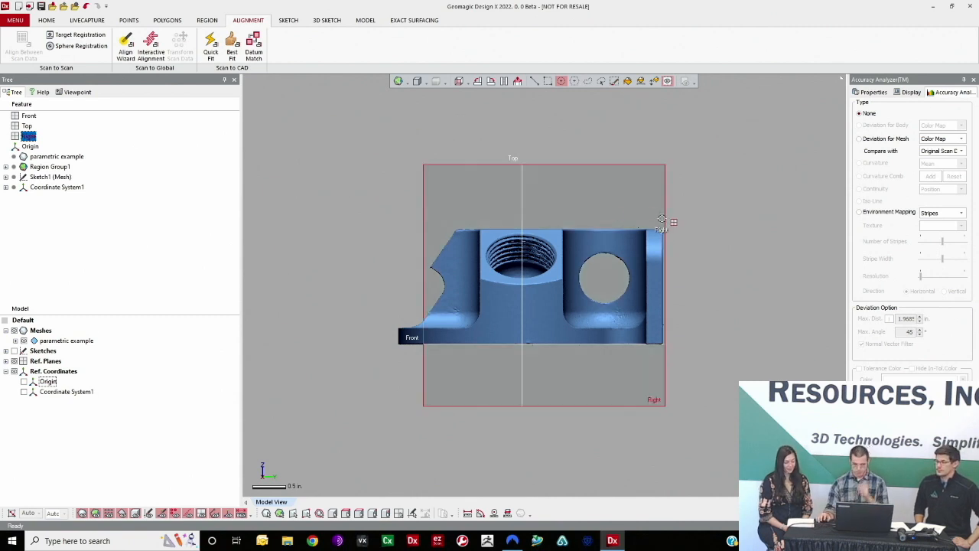
scroll(564, 207, "down", 4)
right_click_drag(564, 206, 582, 234)
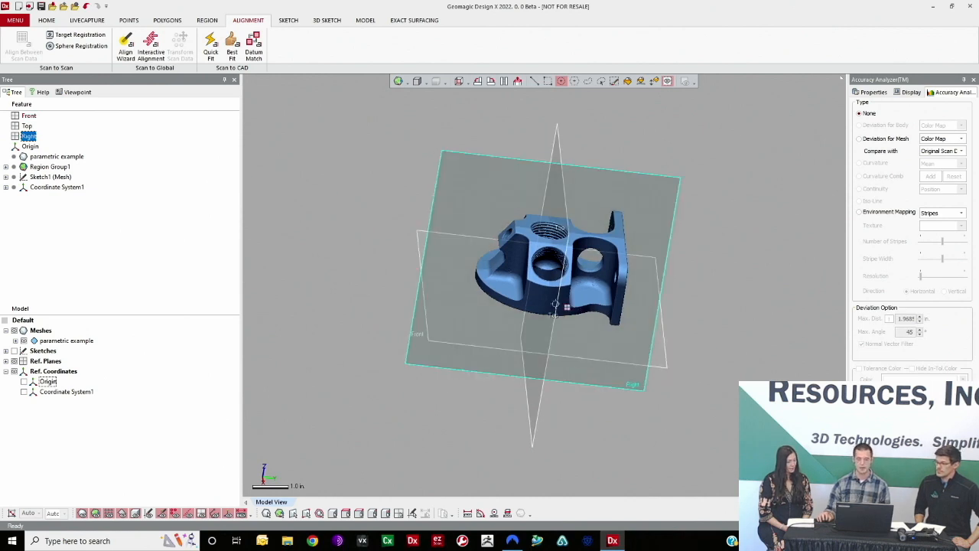
right_click_drag(473, 363, 504, 346)
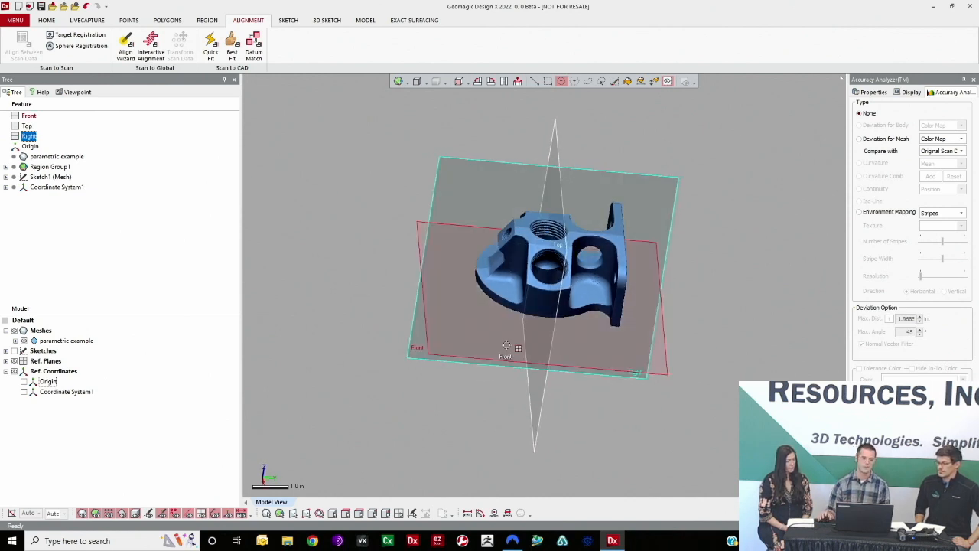
right_click_drag(376, 317, 425, 341)
- Start a planar mesh sketch on the Front plane with the section offset 0.1 in. from the base plane
left_click(409, 244)
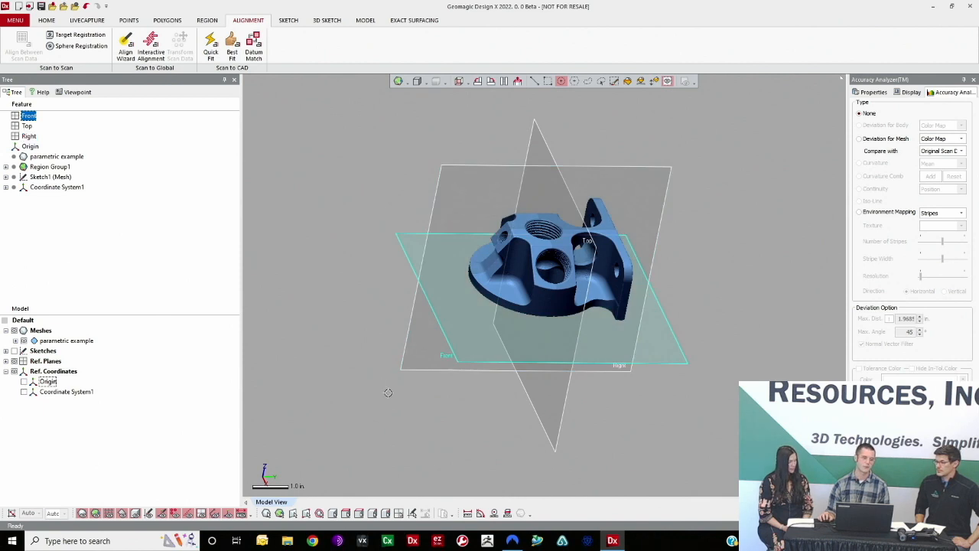
right_click_drag(390, 393, 600, 451)
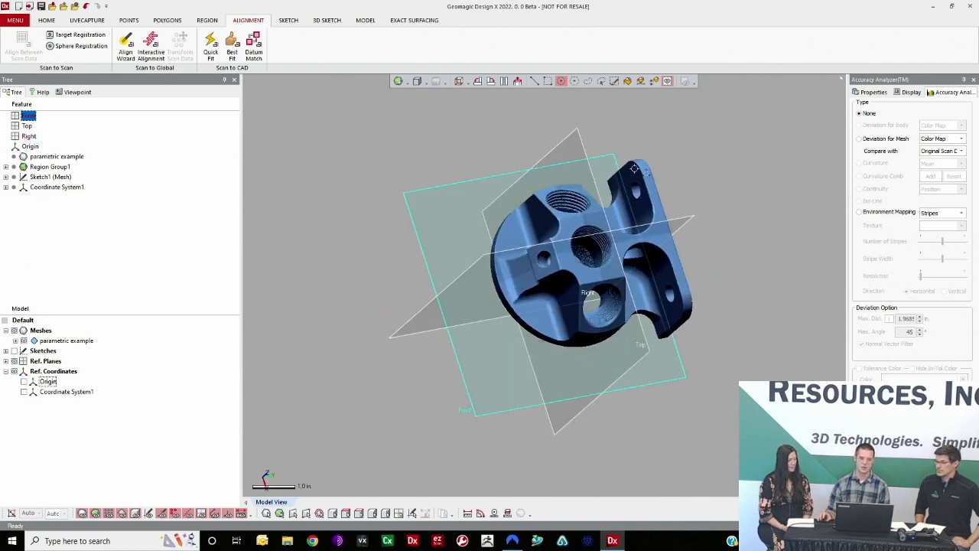
mouse_move(696, 308)
right_mouse_down()
mouse_move(596, 338)
mouse_move(536, 330)
right_mouse_up()
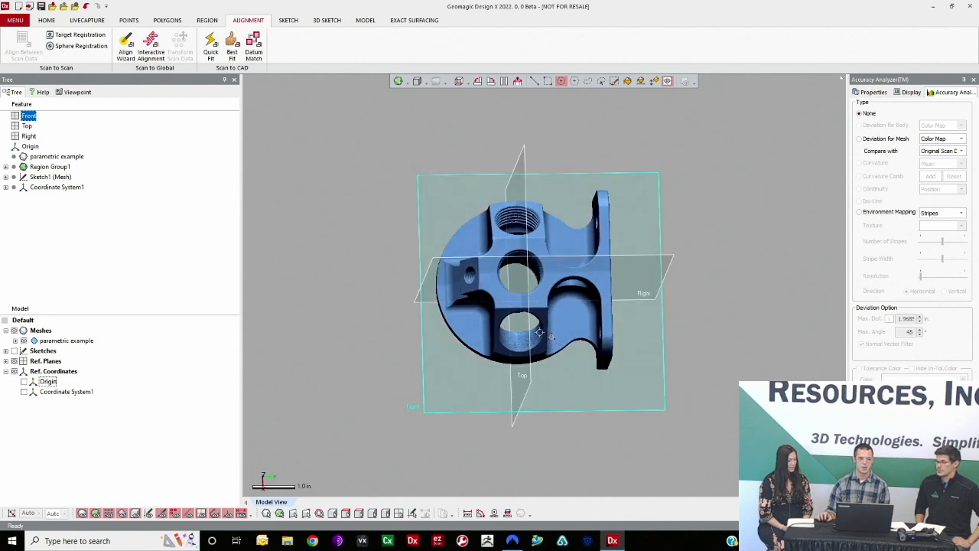
left_click(289, 21)
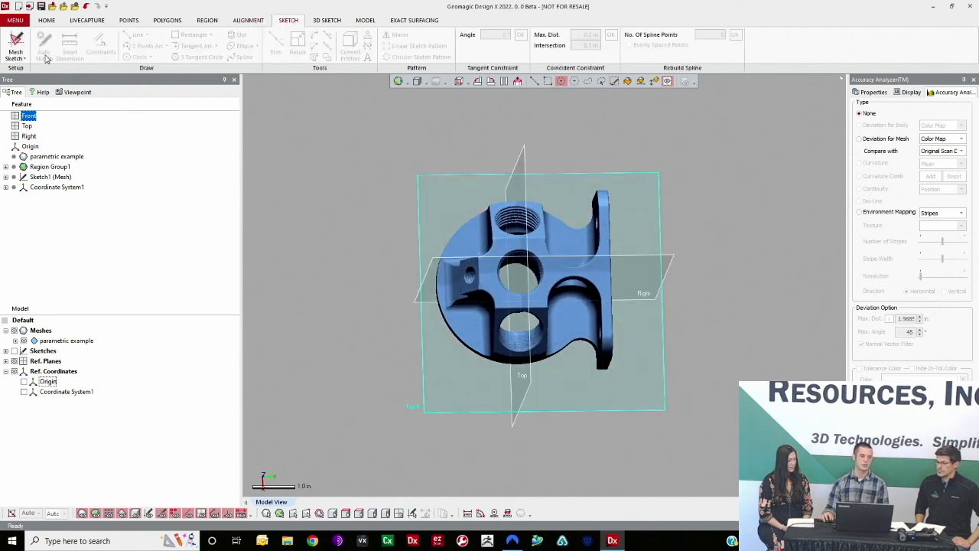
left_click(16, 60)
left_click(24, 71)
right_click_drag(535, 274, 603, 228)
left_click_drag(568, 306, 568, 298)
right_click_drag(572, 298, 588, 347)
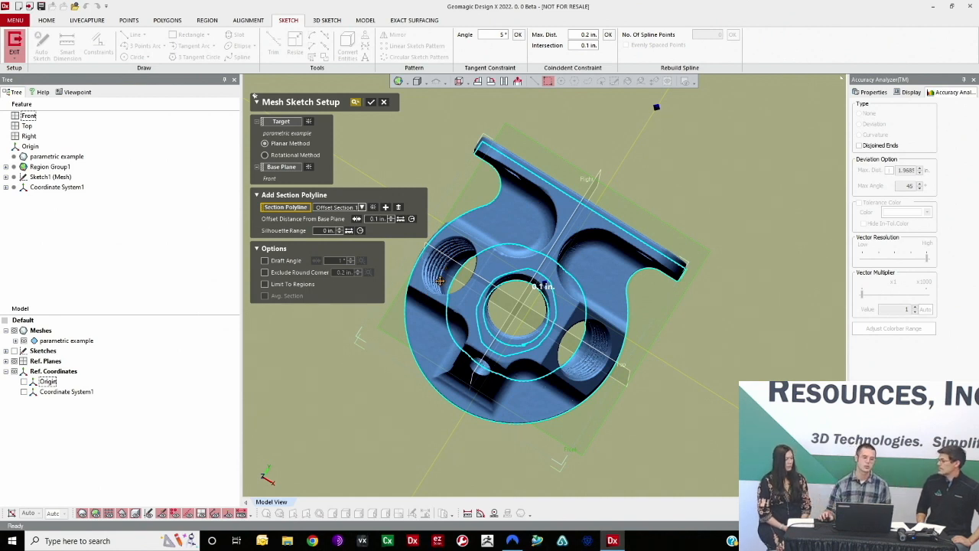
- Extend the silhouette range to about 5.27 in. so it spans the whole housing, and accept the mesh sketch setup
right_click_drag(567, 312, 562, 153)
right_click_drag(565, 398, 636, 312)
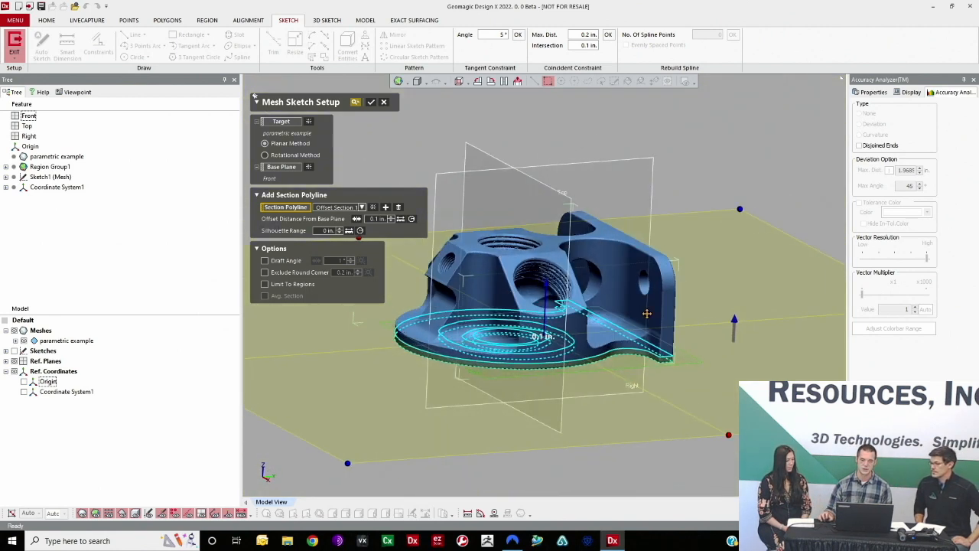
left_click_drag(734, 322, 740, 164)
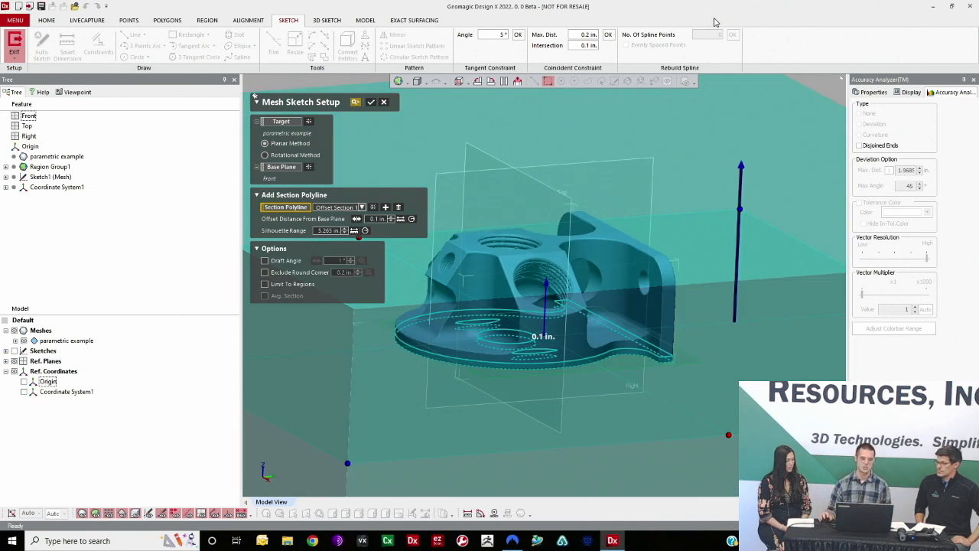
scroll(714, 22, "down", 3)
mouse_move(580, 241)
right_mouse_down()
mouse_move(563, 214)
mouse_move(568, 247)
right_mouse_up()
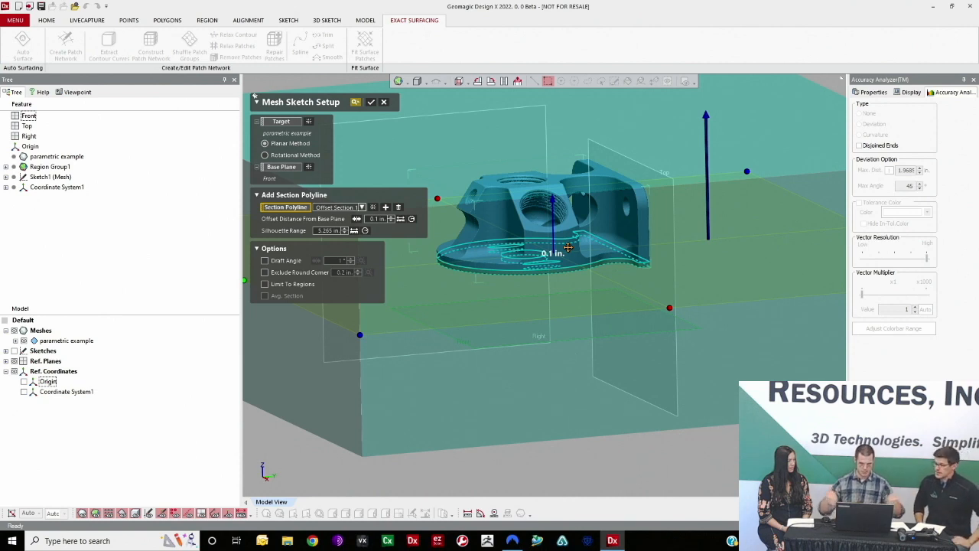
right_click_drag(569, 249, 514, 263)
scroll(605, 286, "up", 2)
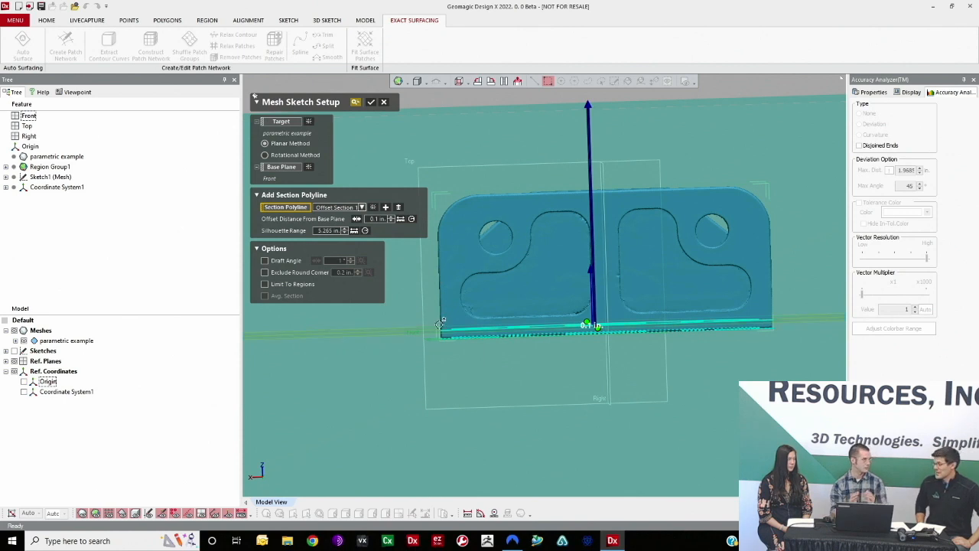
right_click_drag(448, 315, 597, 315)
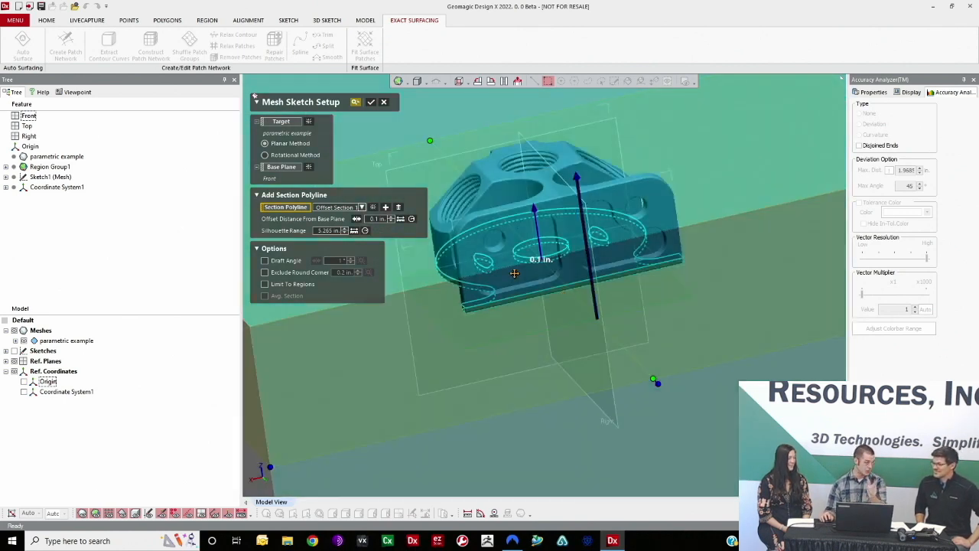
left_click(371, 103)
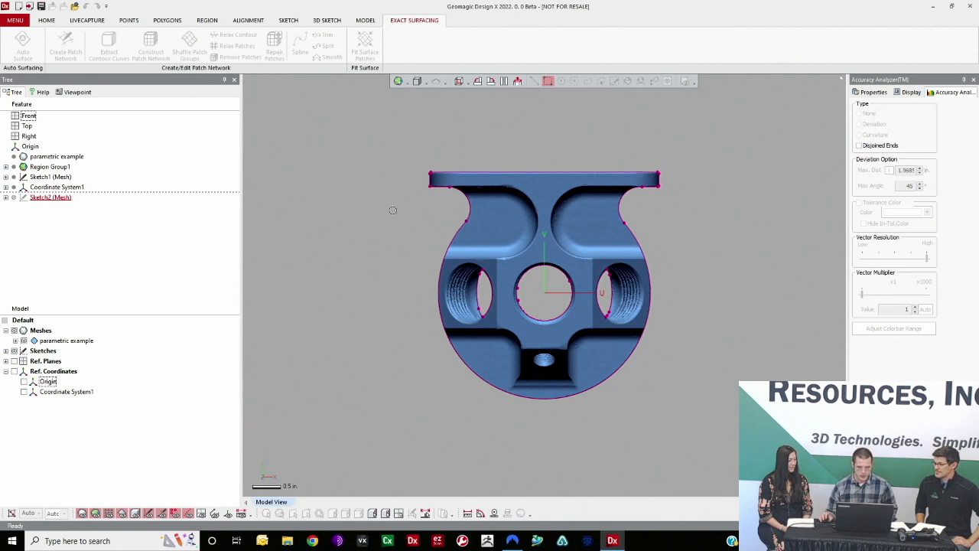
- Hide the housing mesh and fit a circle to the large outer arc of the section outline
left_click(23, 340)
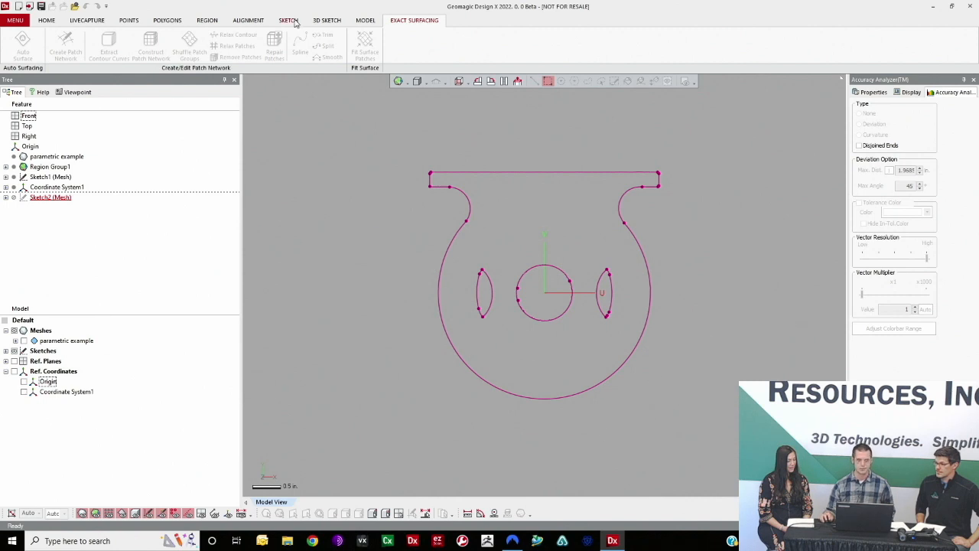
left_click(358, 21)
left_click(288, 20)
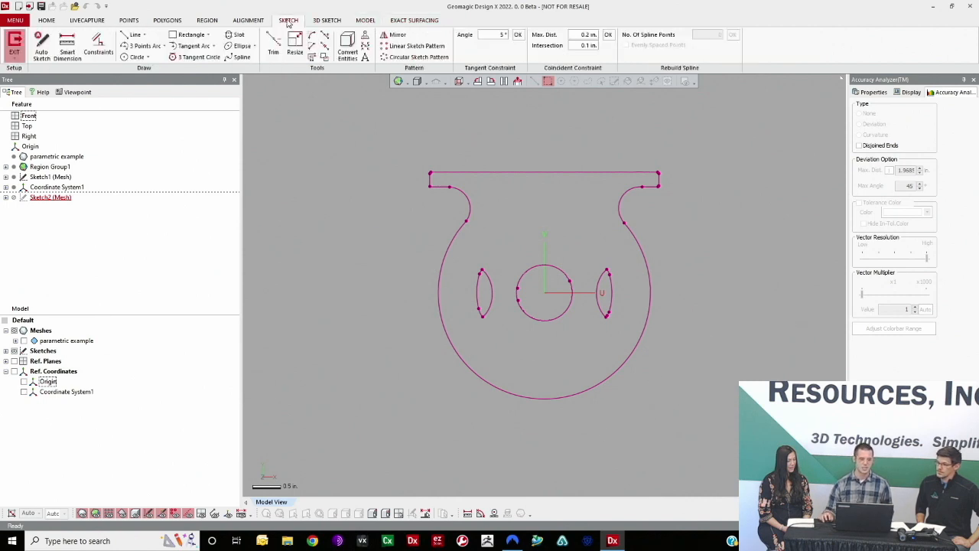
left_click(136, 58)
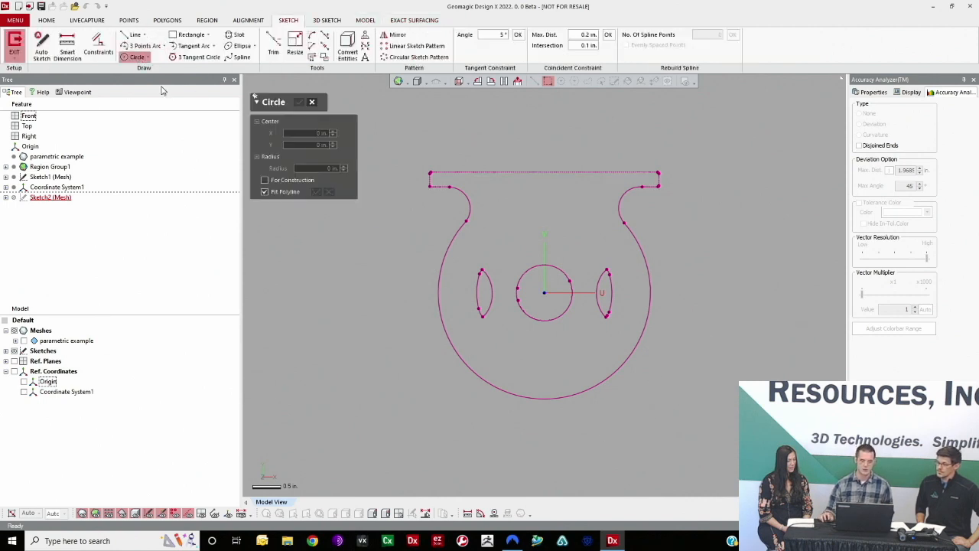
left_click(503, 391)
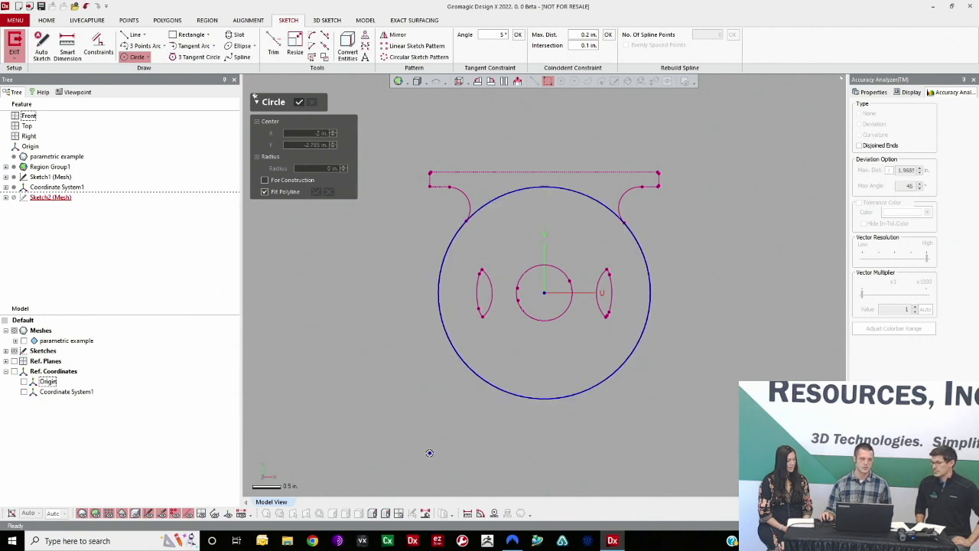
left_click(299, 103)
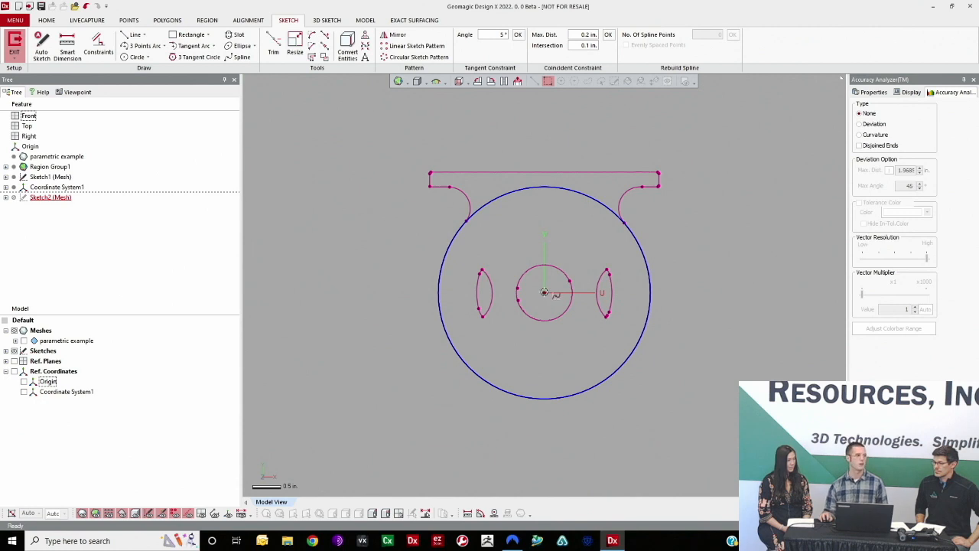
- Set the outer circle's center to X 0, Y 0 and its radius to 1.85 in
double_click(579, 192)
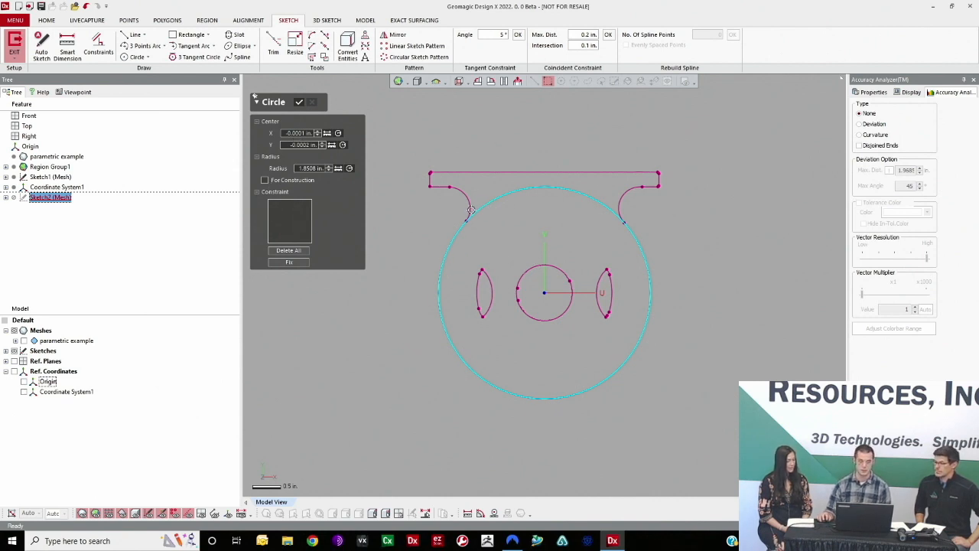
left_click(306, 134)
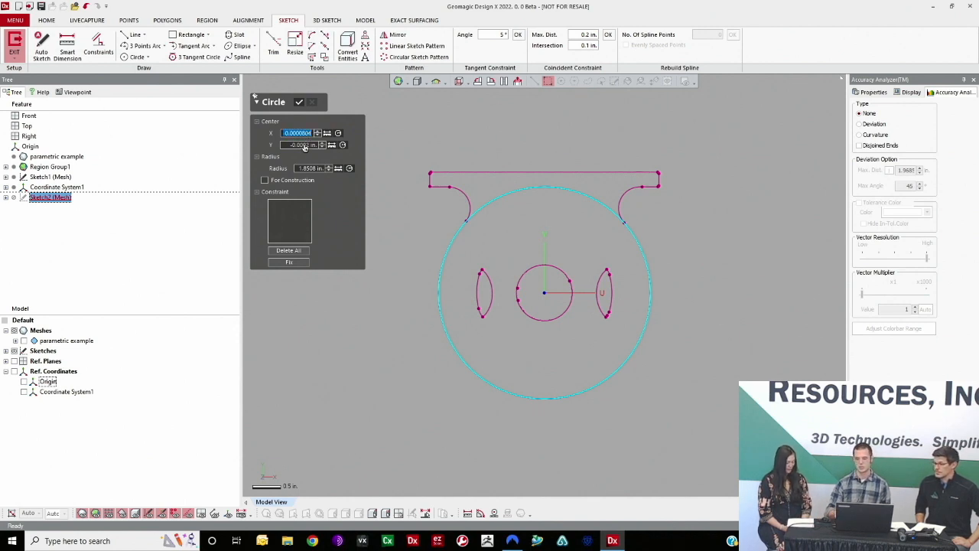
type("0")
key("Tab")
type("0")
key("Return")
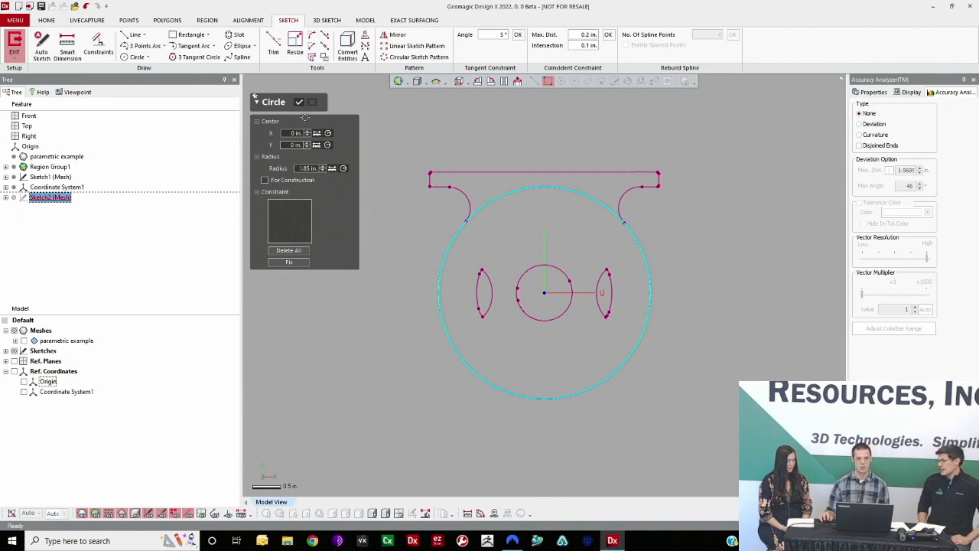
left_click(299, 102)
- Draw a horizontal line along the upper edge of the mounting flange, extending past one end of the outline
scroll(415, 156, "up", 3)
scroll(338, 128, "down", 1)
scroll(399, 130, "down", 1)
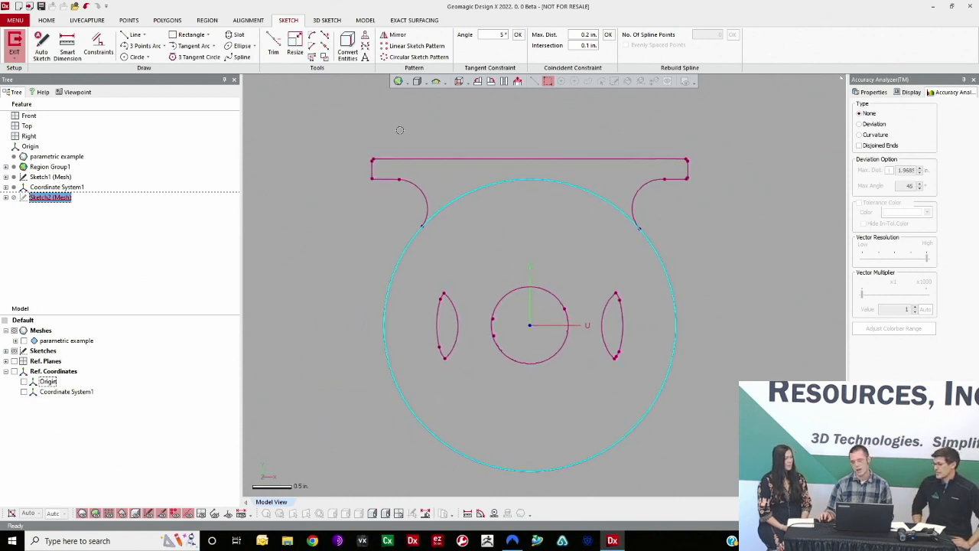
middle_click_drag(500, 204, 516, 209)
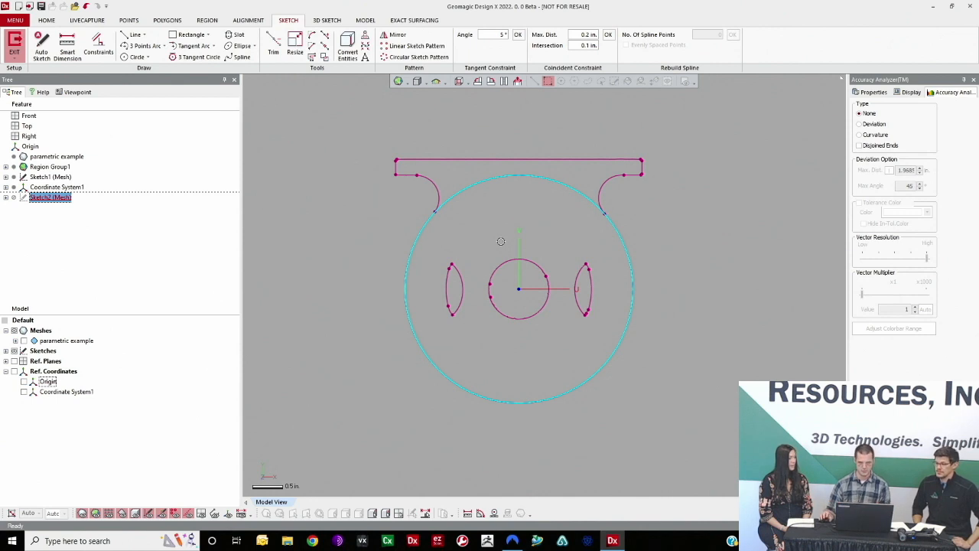
left_click(135, 35)
left_click(467, 159)
left_click(732, 159)
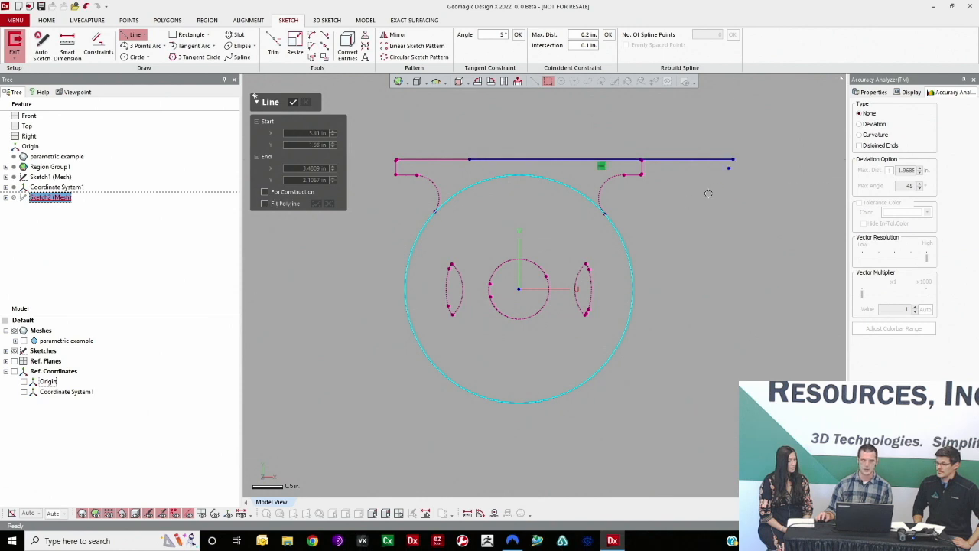
left_click(298, 102)
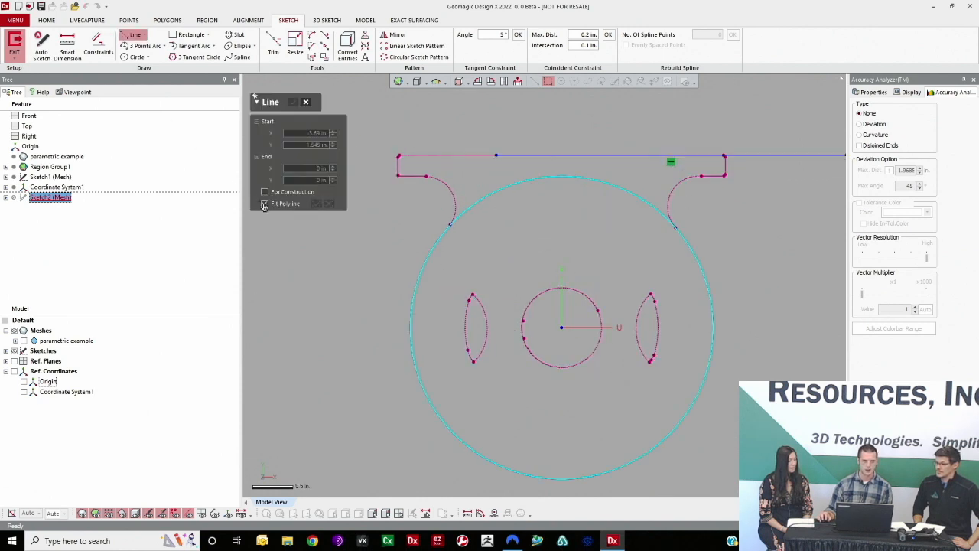
- Turn off Fit Polyline and draw vertical lines along both ends of the flange, crossing its upper edge line
left_click(264, 203)
scroll(381, 173, "up", 2)
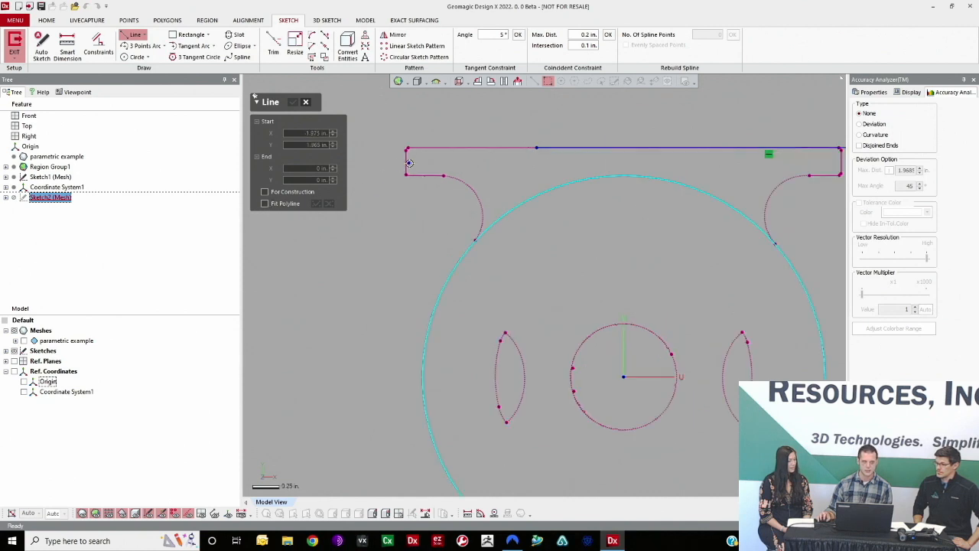
left_click(405, 166)
left_click(405, 126)
right_click_drag(645, 162, 510, 159, "ctrl")
left_click(705, 146)
left_click(705, 119)
right_click_drag(515, 171, 613, 180, "ctrl")
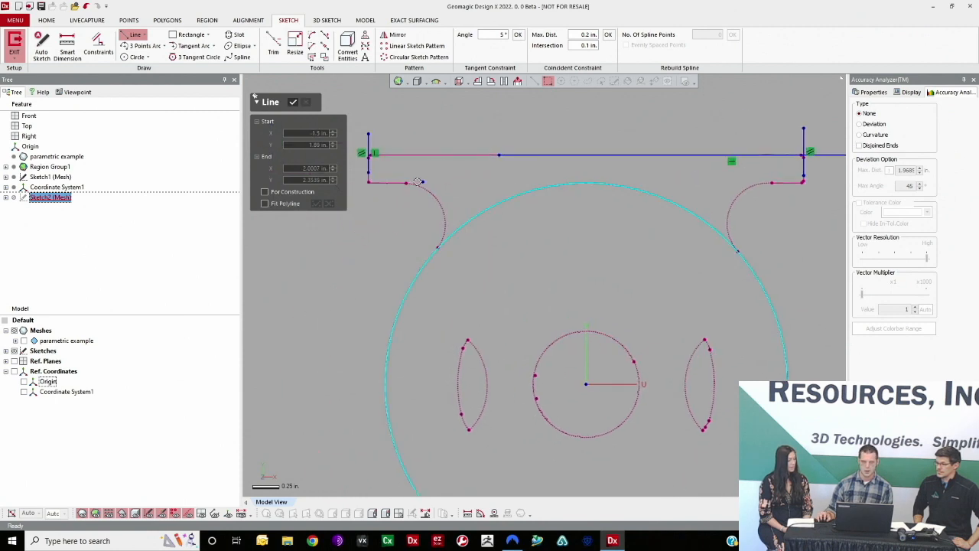
- Draw a horizontal line along the flange's lower edge from one end past the other, and finish the line drawing
left_click(370, 181)
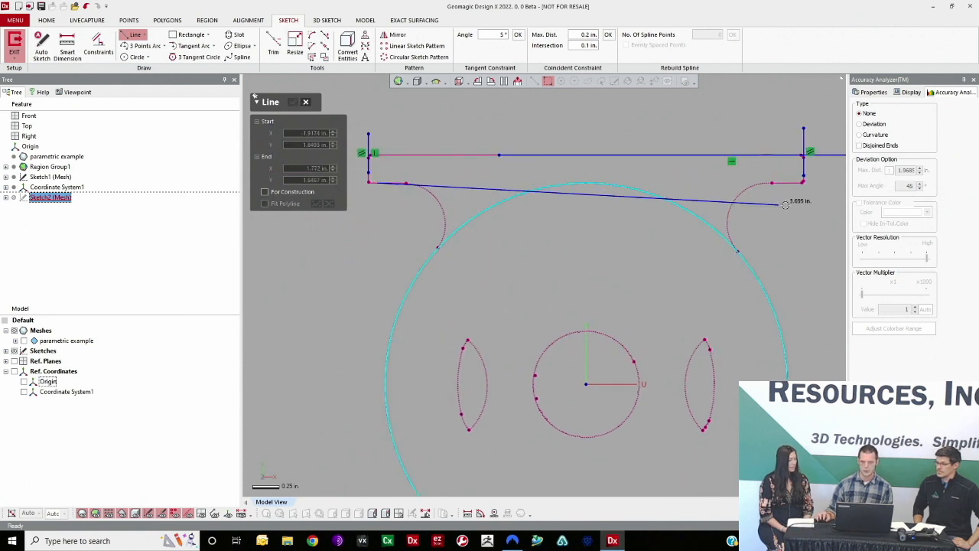
left_click(824, 181)
scroll(560, 208, "down", 2)
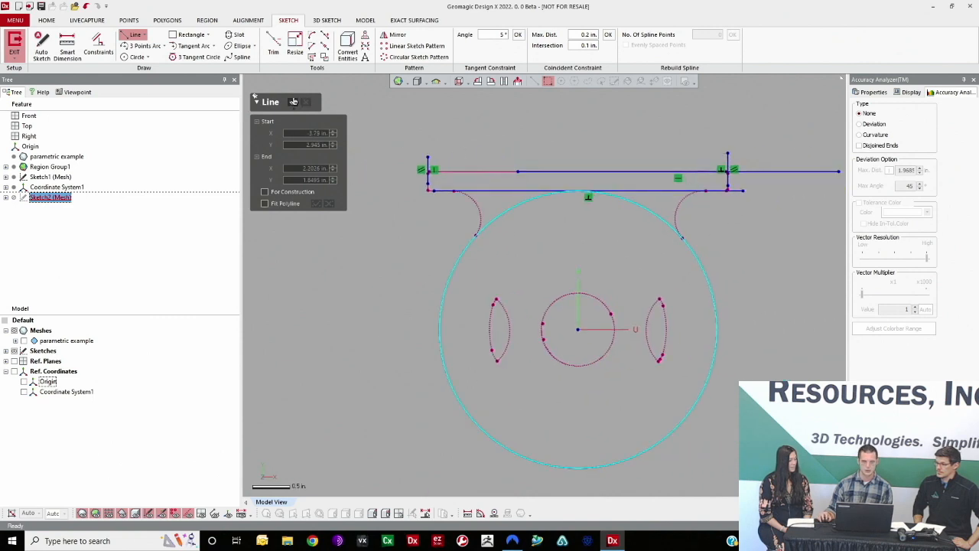
left_click(293, 101)
- Corner-trim the flange's upper, lower and end lines so that they form a closed rectangle
left_click(273, 44)
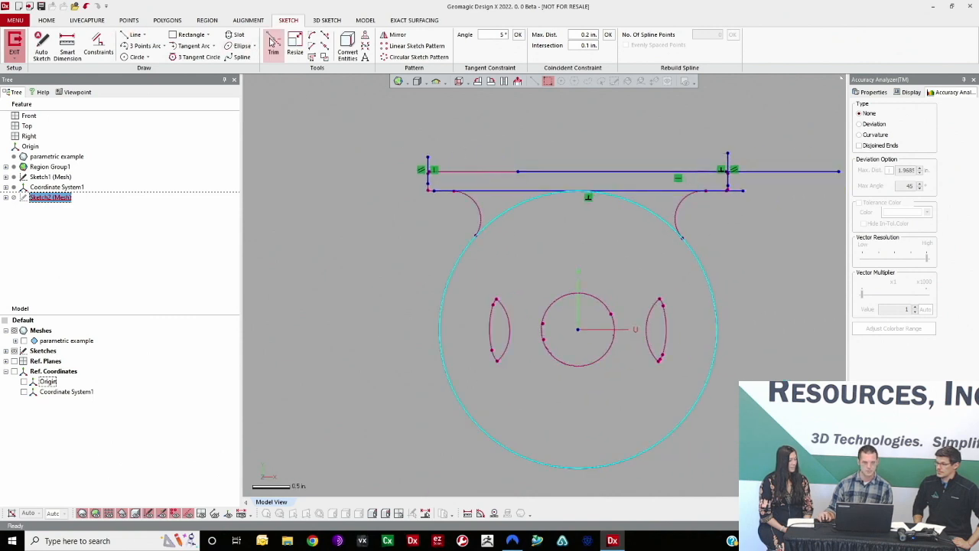
left_click(525, 172)
left_click(429, 178)
left_click(713, 170)
left_click(727, 180)
left_click(727, 182)
left_click(707, 190)
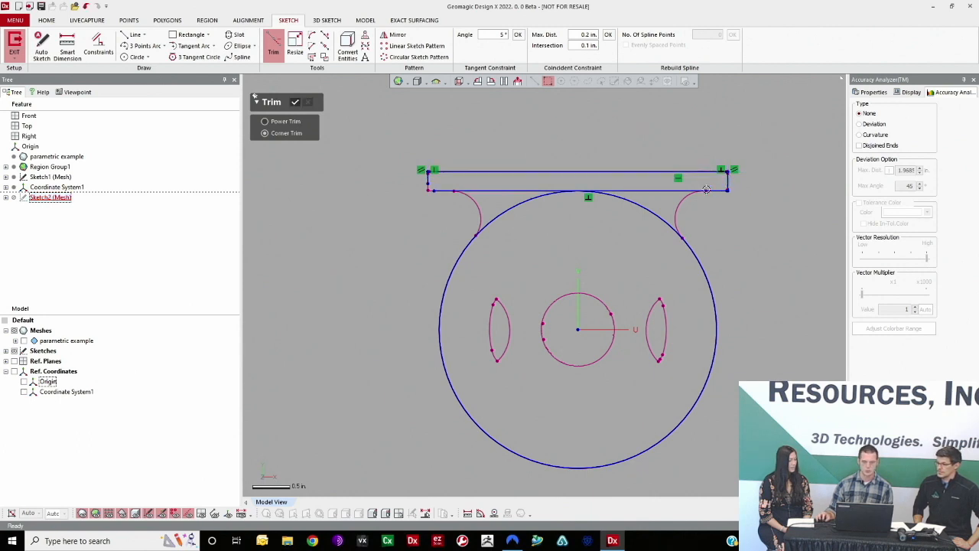
left_click(447, 190)
left_click(429, 181)
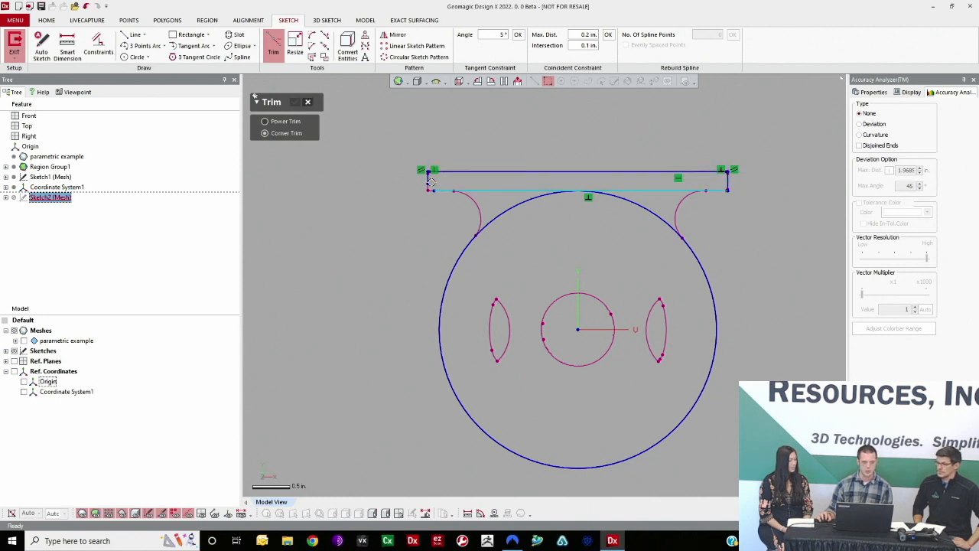
- Split the flange's lower edge line and add dimensioned 0.375 in radius fillets between its two parts and the outer circle
left_click(325, 47)
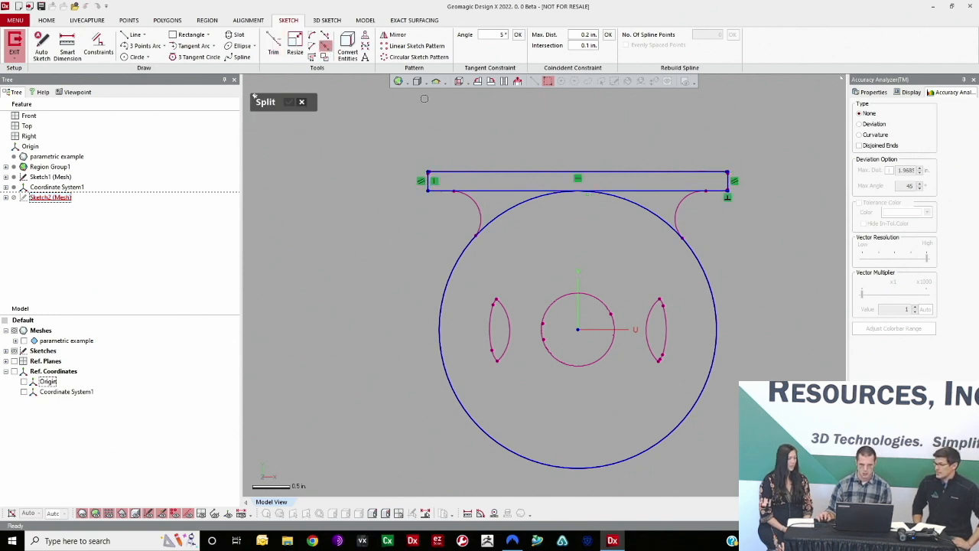
left_click(312, 35)
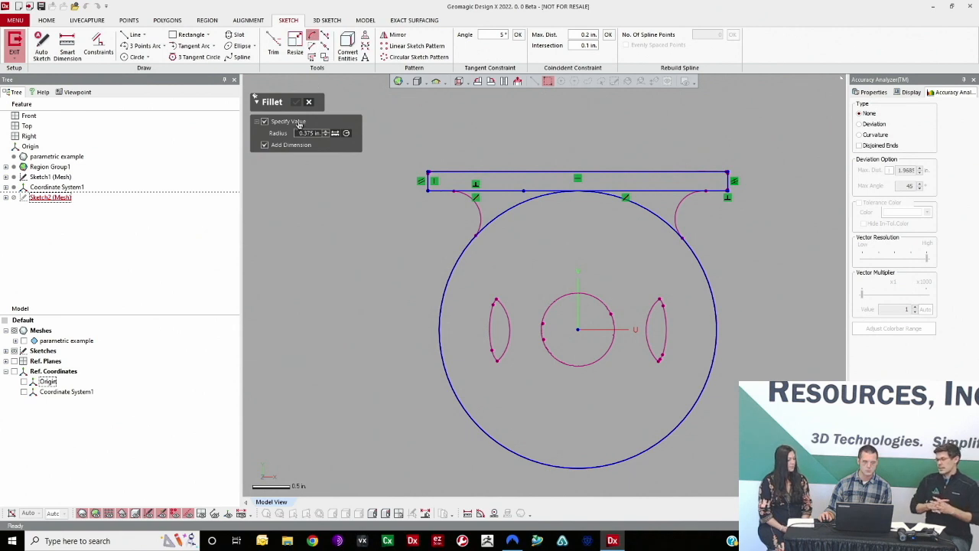
left_click(461, 191)
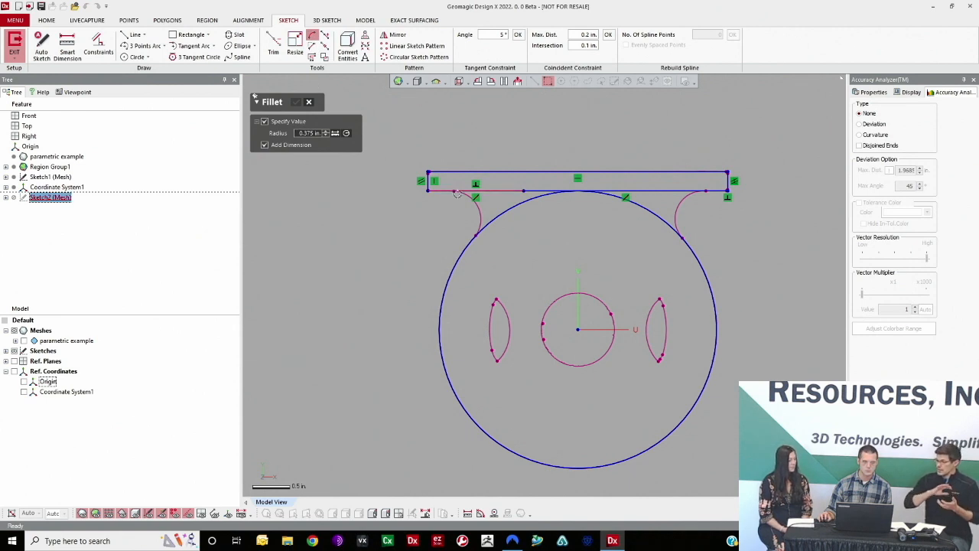
left_click(484, 228)
left_click(696, 192)
left_click(679, 224)
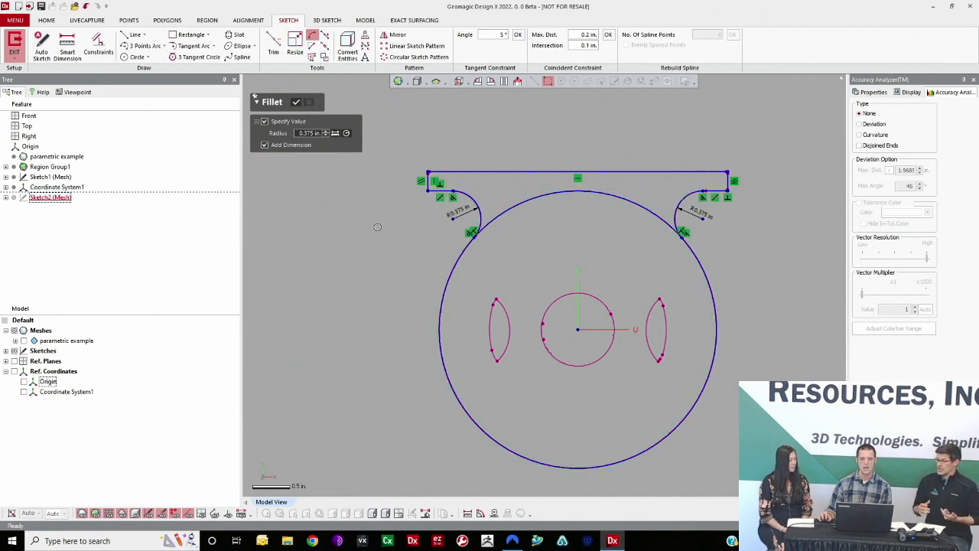
- Power-trim the circle's upper arc between the two fillets to leave one closed outline, and exit the mesh sketch
left_click(272, 47)
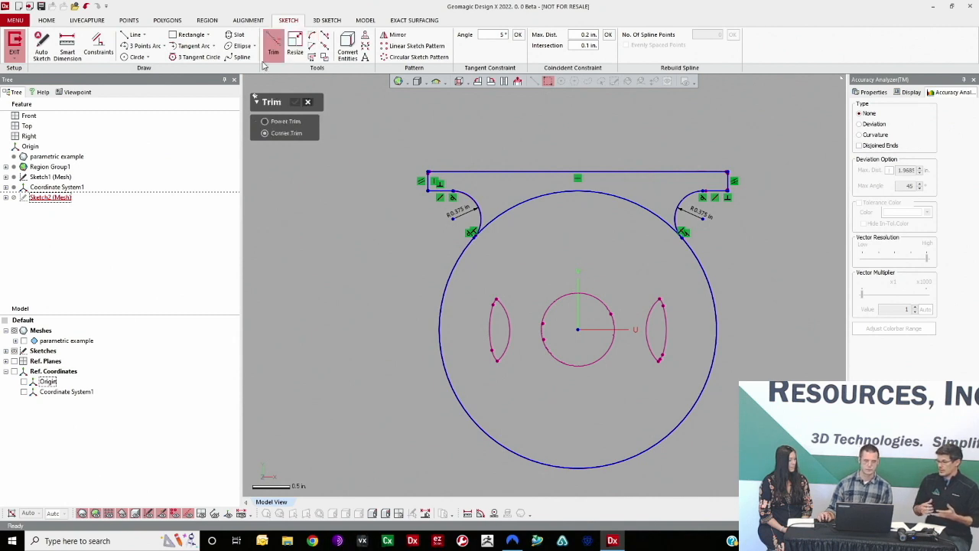
left_click_drag(462, 179, 612, 192)
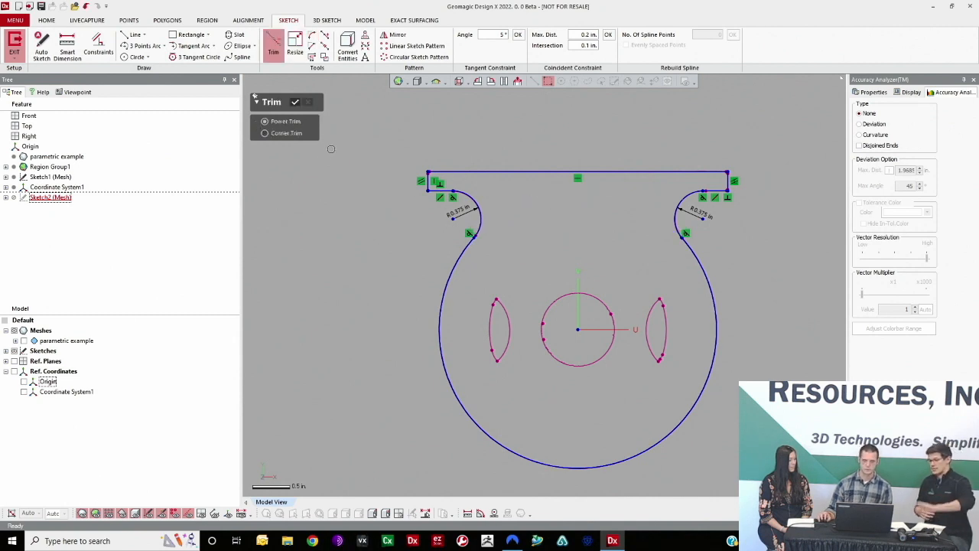
left_click(295, 103)
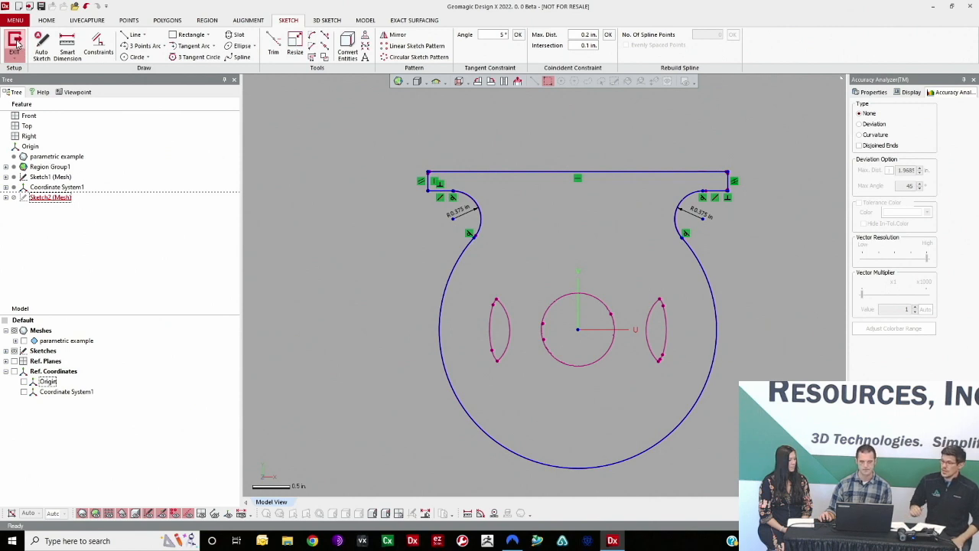
left_click(14, 44)
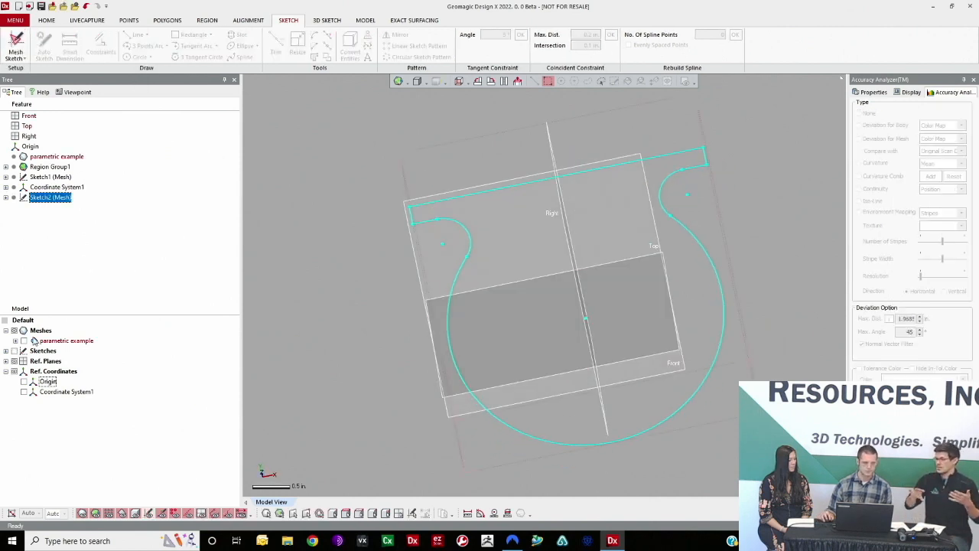
- Show the scanned mesh and start a blind solid Extrude of the base profile sketch, stretching it upward to 1.99 in
left_click(34, 341)
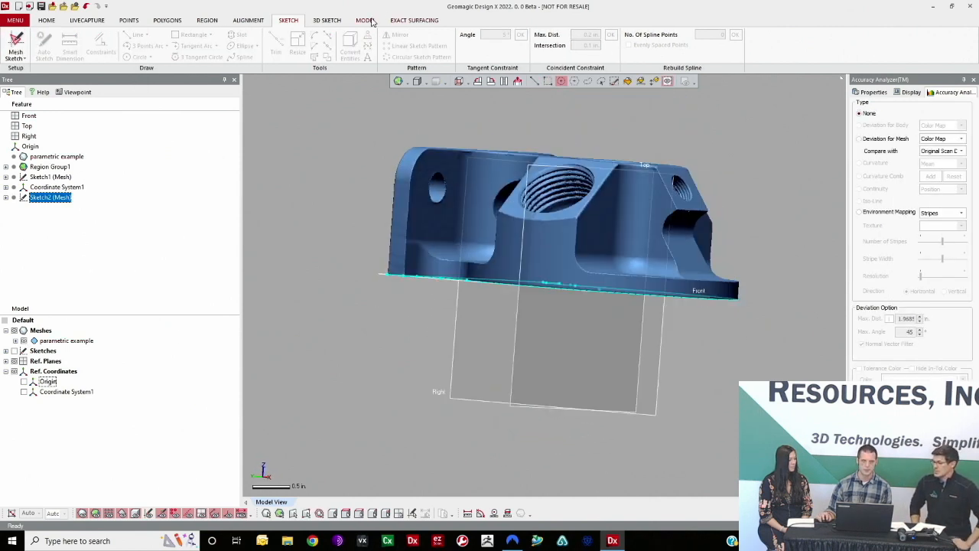
left_click(364, 20)
left_click(14, 44)
right_click_drag(533, 215, 546, 162)
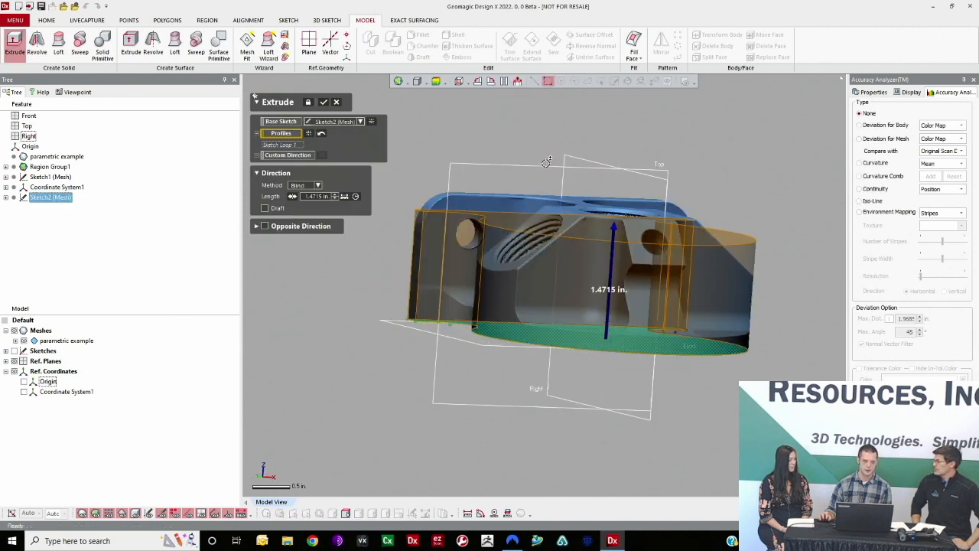
key("alt+4")
left_click_drag(541, 224, 543, 204)
right_click_drag(545, 208, 664, 247)
scroll(597, 238, "up", 3)
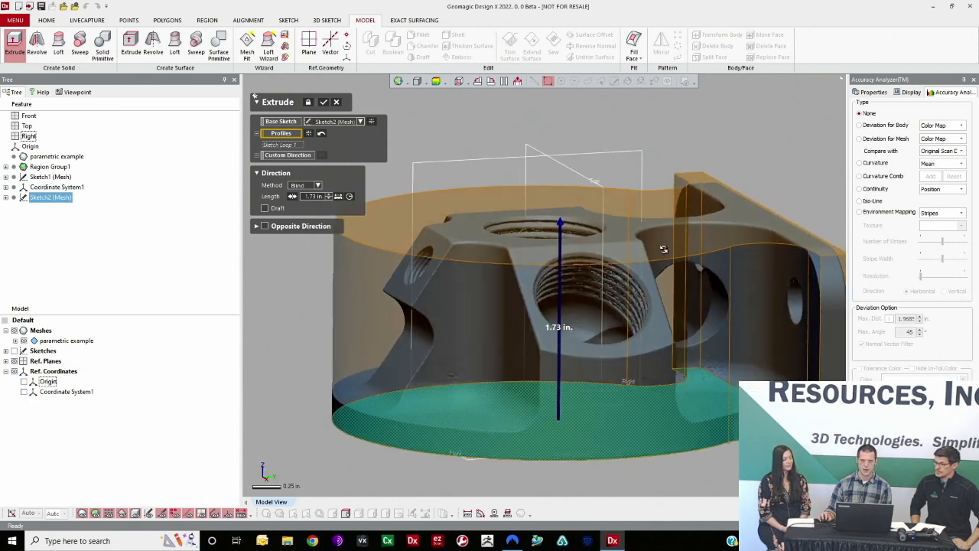
left_click_drag(568, 199, 576, 165)
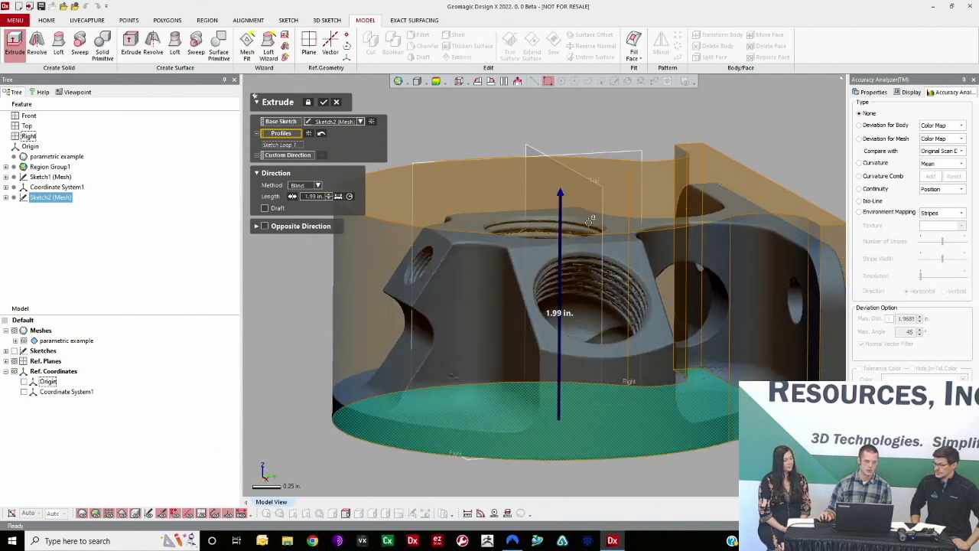
right_click_drag(593, 200, 560, 214)
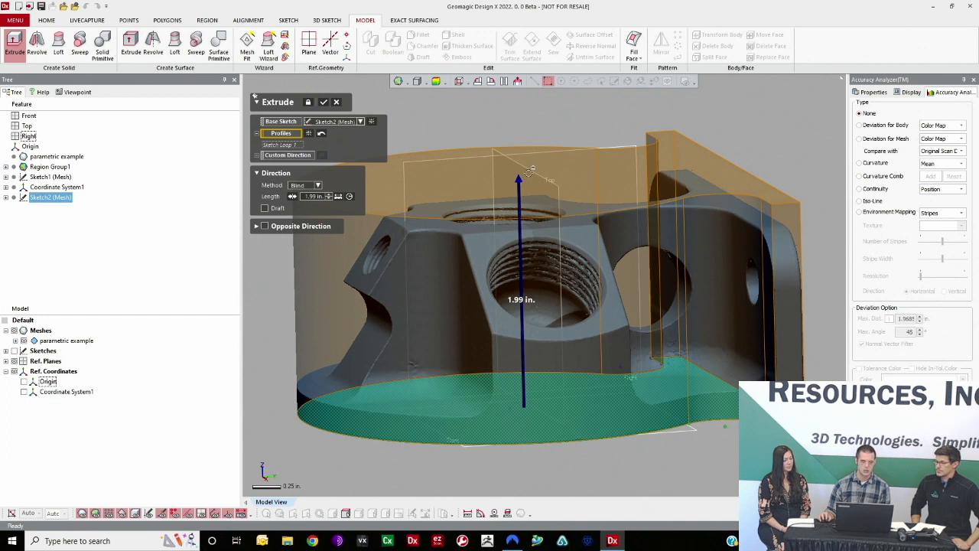
right_click_drag(519, 177, 512, 153)
- Turn on the body deviation color map for the extrusion preview and shorten its length to 1.73 in
left_click(436, 81)
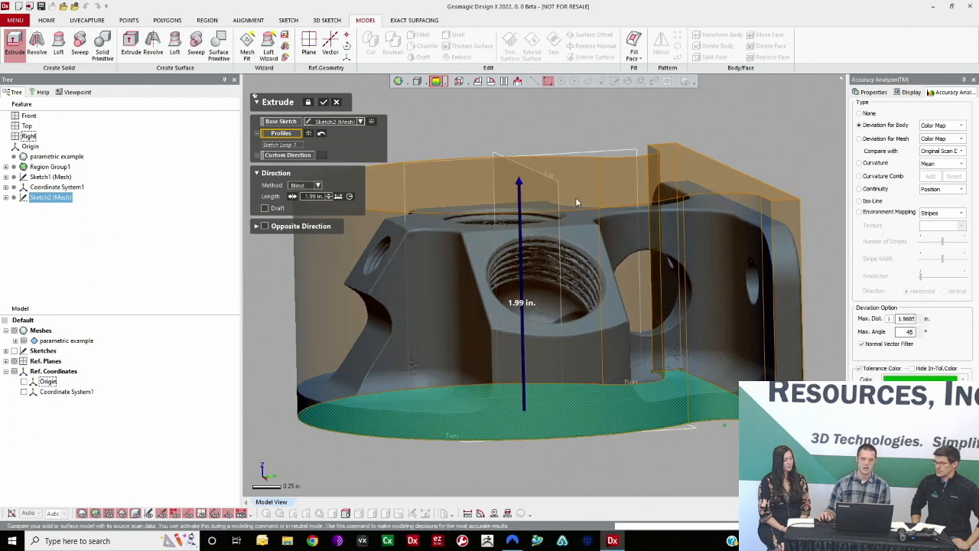
mouse_move(621, 208)
right_mouse_down()
mouse_move(615, 229)
mouse_move(618, 192)
right_mouse_up()
scroll(615, 228, "down", 3)
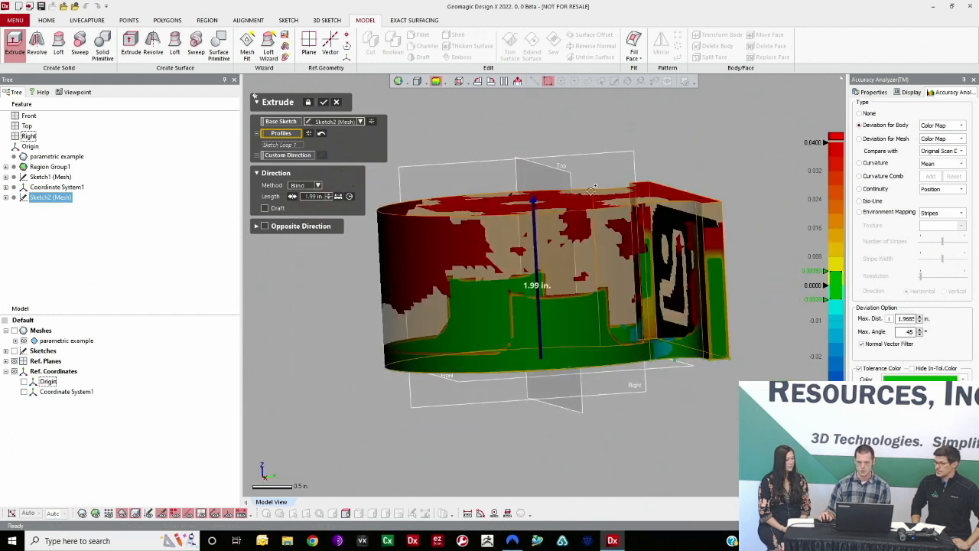
left_click_drag(534, 200, 540, 221)
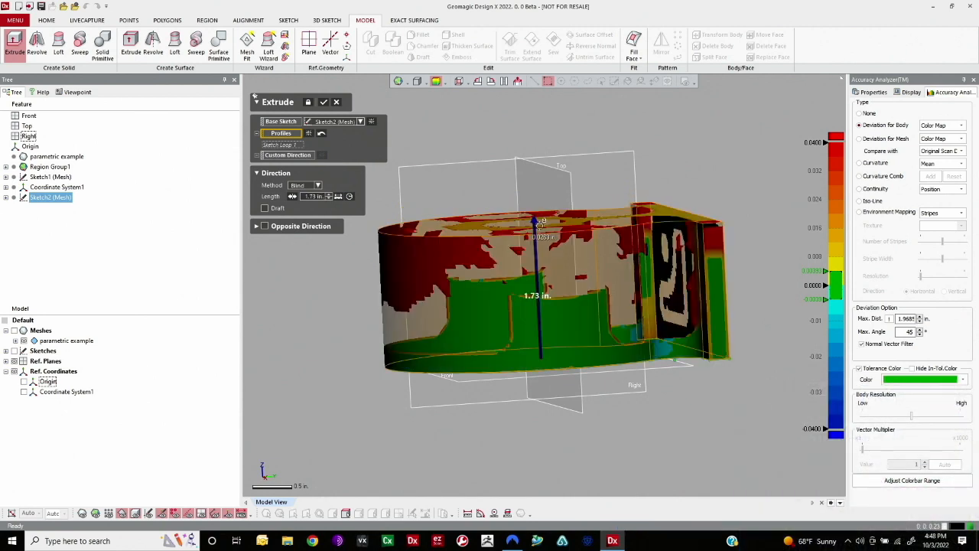
- Examine the deviation colors on the extrusion's base, flange, side walls and top face against the scan
right_click_drag(565, 217, 535, 250)
scroll(588, 229, "up", 3)
scroll(596, 322, "down", 3)
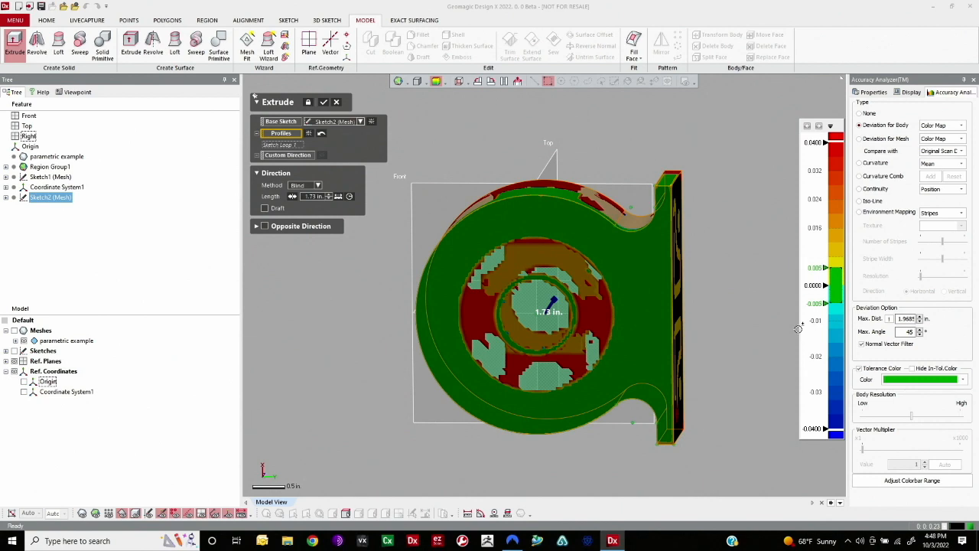
right_click_drag(612, 285, 517, 296)
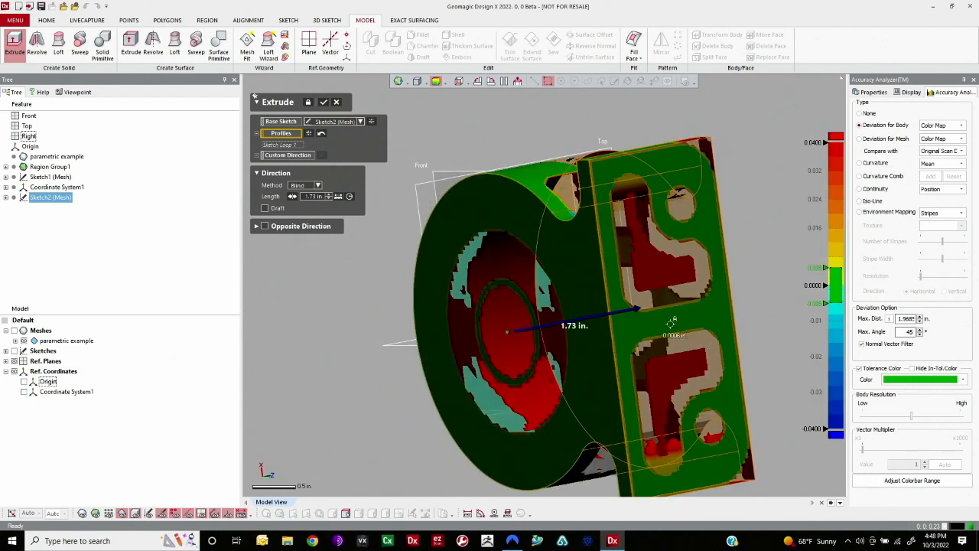
right_click_drag(549, 250, 515, 345)
scroll(514, 345, "up", 4)
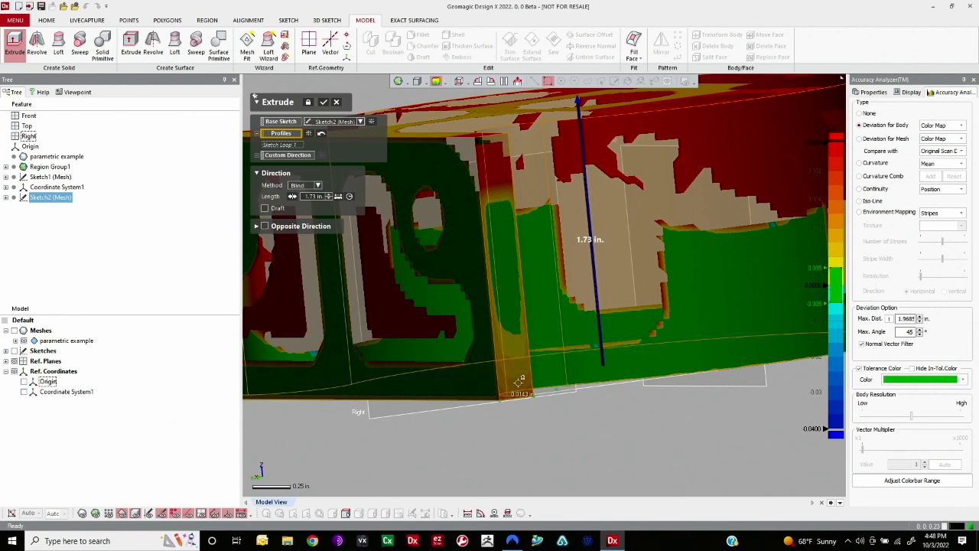
right_click_drag(516, 346, 739, 280)
scroll(700, 241, "down", 4)
right_click_drag(699, 241, 597, 300)
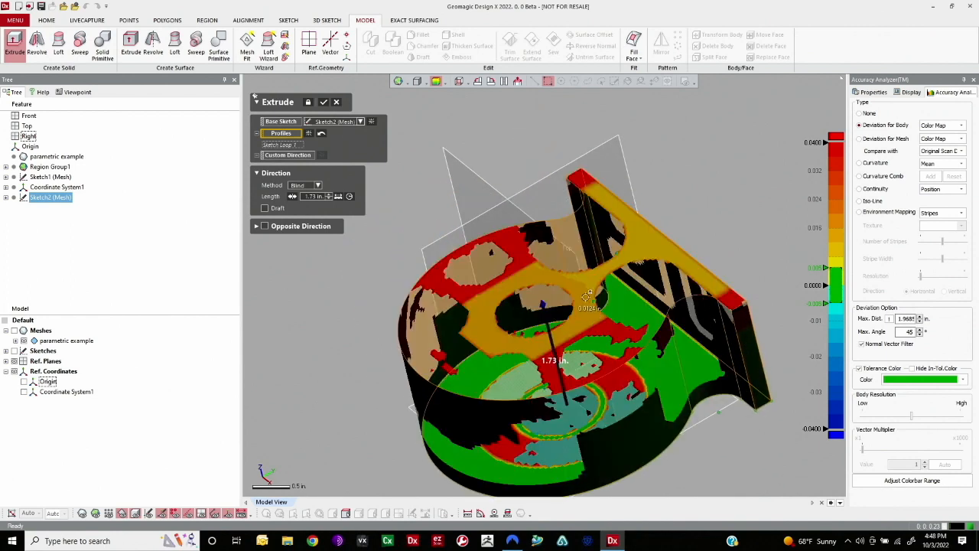
scroll(587, 292, "up", 4)
right_click_drag(587, 292, 559, 308)
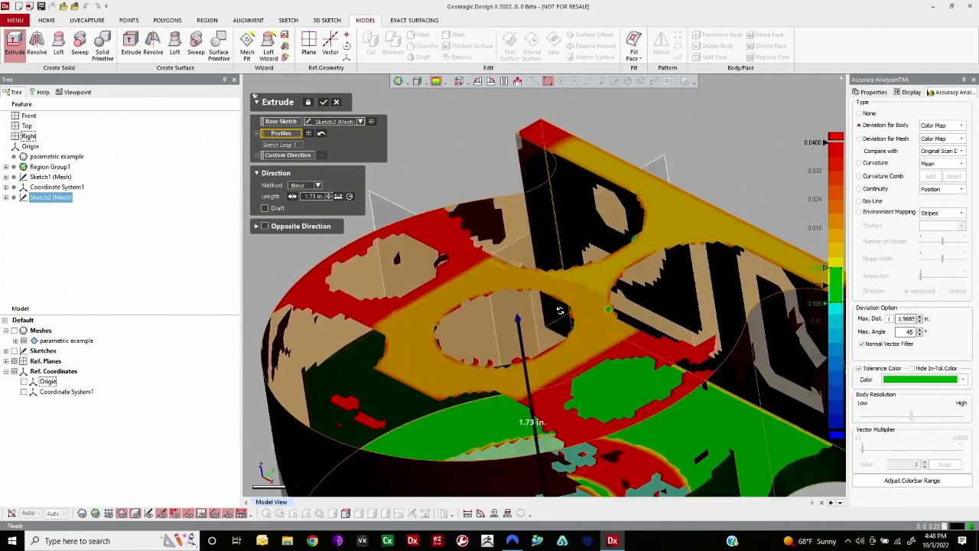
scroll(564, 299, "up", 2)
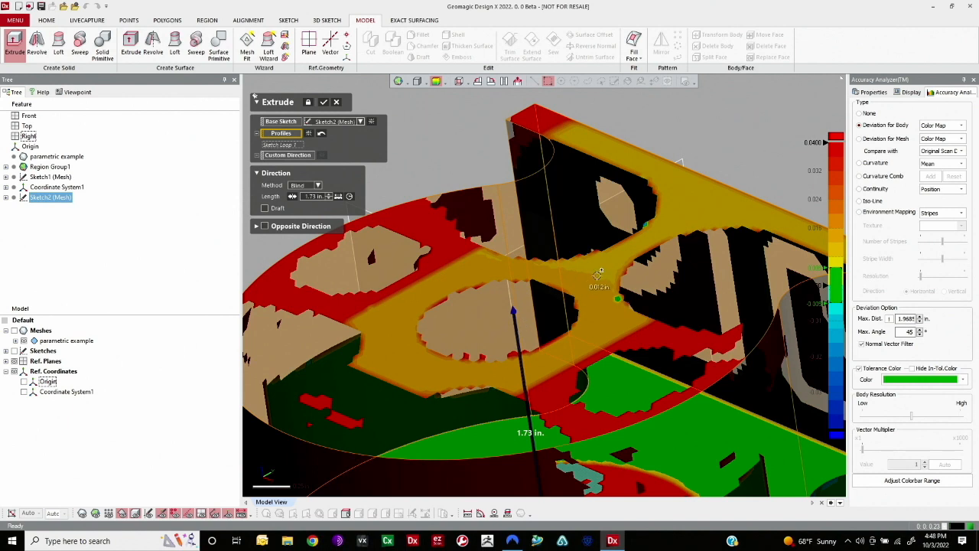
- Fine-tune the extrusion length to 1.7 in, 1.715 in and finally 1.718 in, and create the solid
left_click_drag(511, 309, 513, 318)
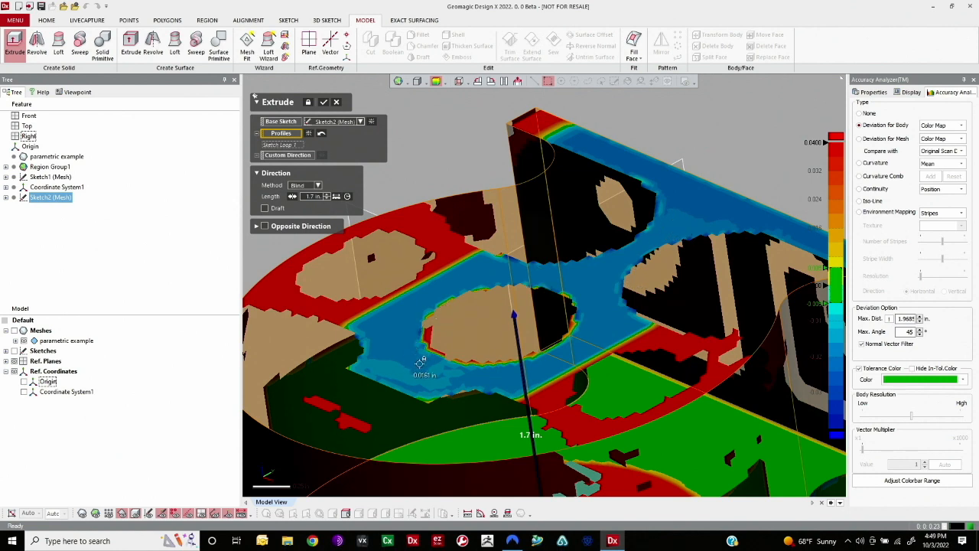
left_click(313, 196)
type("1.715")
key("Return")
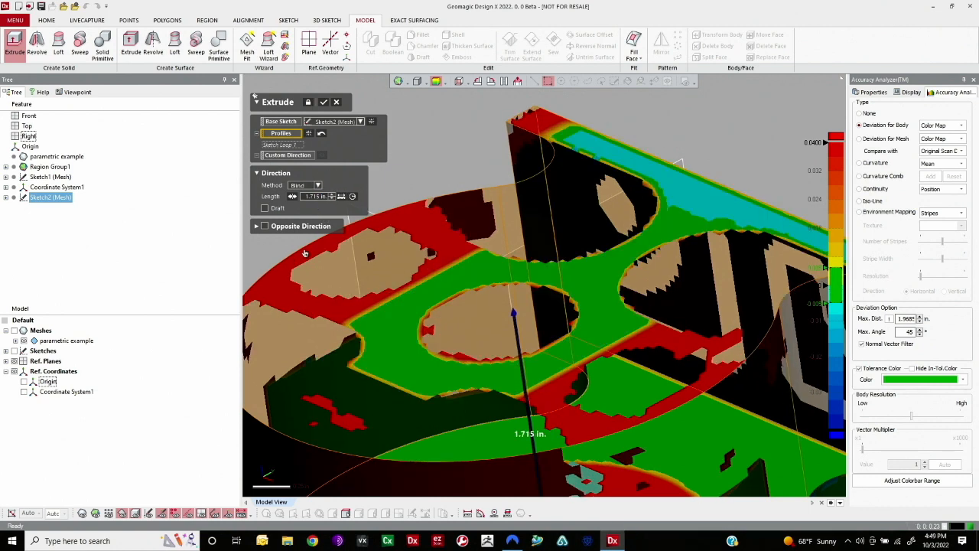
right_click_drag(321, 233, 621, 219)
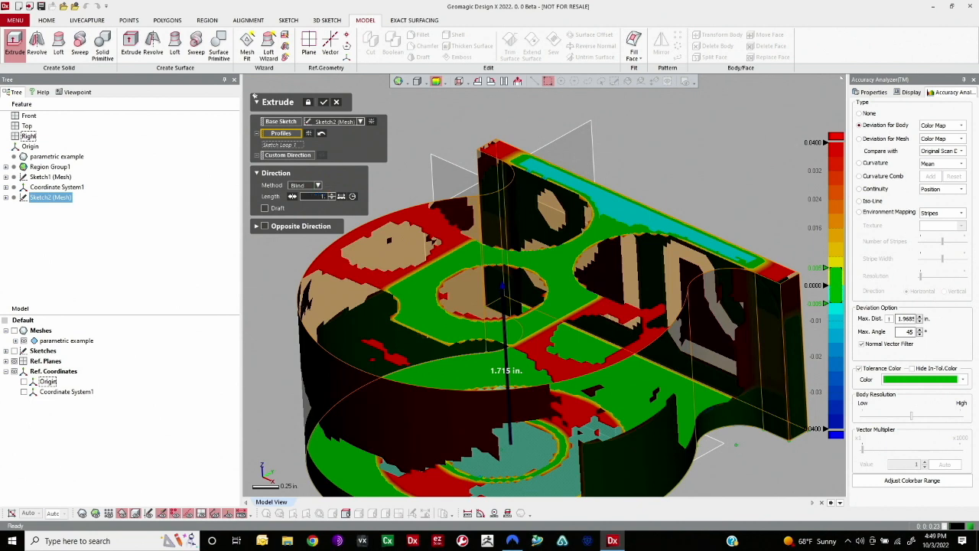
key("Return")
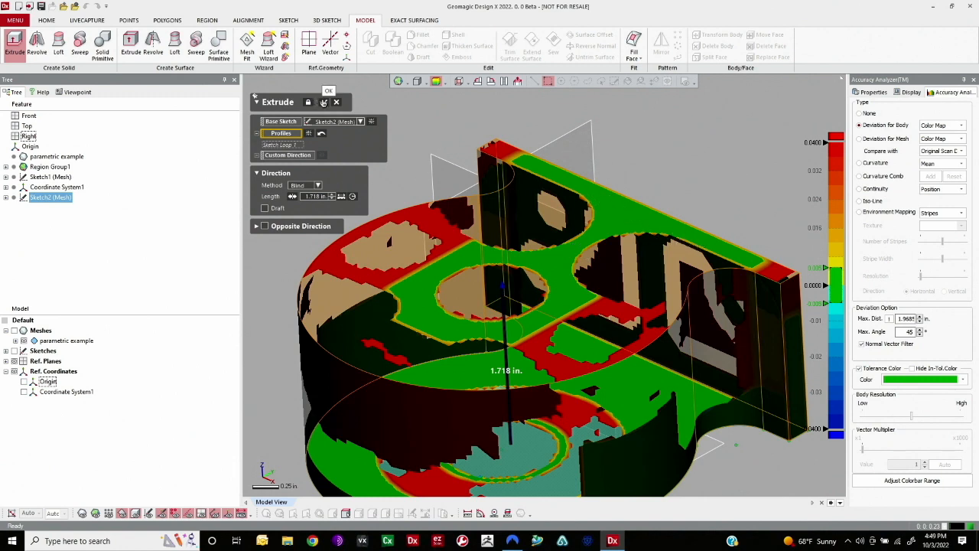
left_click(324, 102)
- Start a planar mesh sketch on the top face of the extruded solid, targeting the scanned mesh
right_click_drag(834, 313, 644, 321)
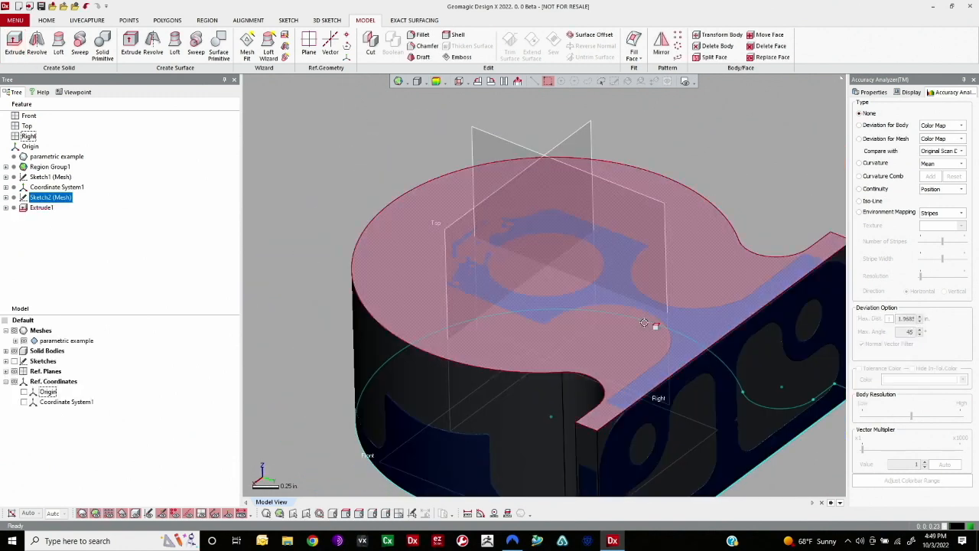
left_click(766, 189)
mouse_move(612, 286)
right_mouse_down("ctrl")
mouse_move(534, 264)
mouse_move(592, 371)
right_mouse_up("ctrl")
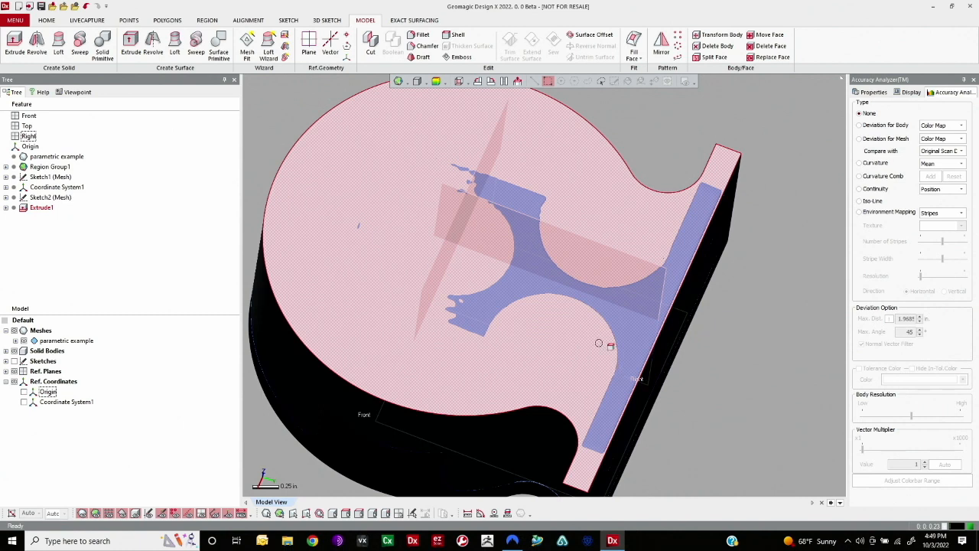
right_click_drag(599, 342, 619, 289)
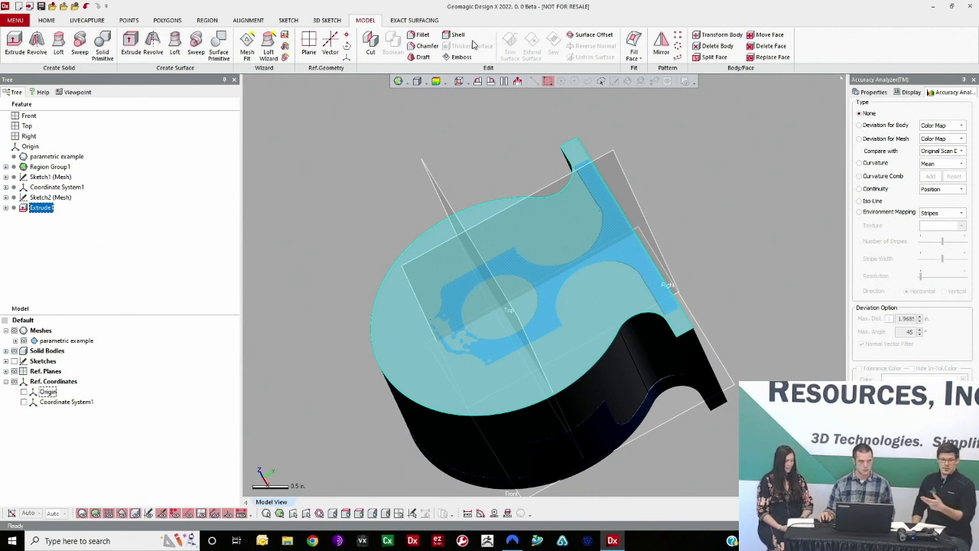
left_click(288, 20)
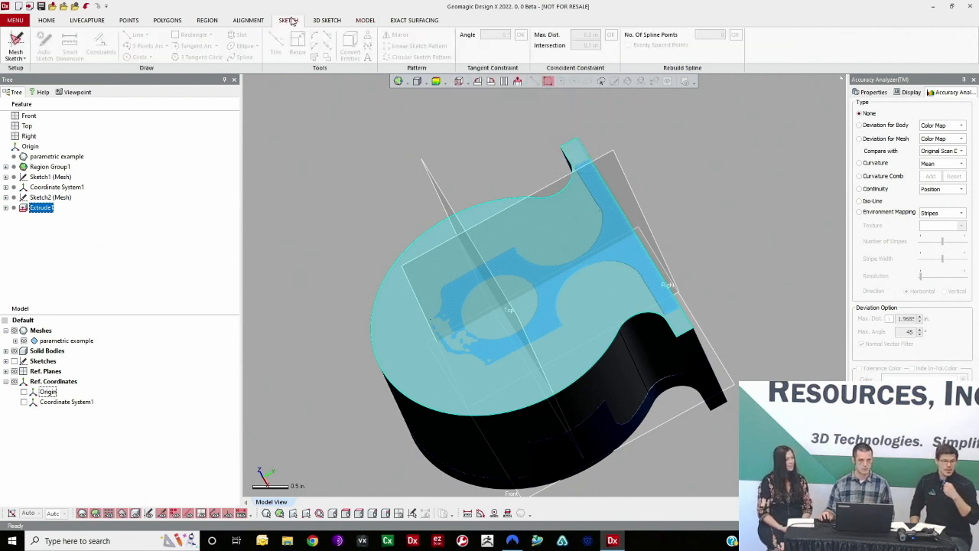
left_click(15, 56)
left_click(39, 81)
- Hide the solid body and keep the scanned mesh shown to check it against the 0 in section plane
mouse_move(606, 336)
right_mouse_down()
mouse_move(629, 269)
mouse_move(611, 298)
mouse_move(647, 394)
mouse_move(604, 344)
mouse_move(596, 315)
right_mouse_up()
scroll(612, 298, "up", 3)
left_click(25, 341)
right_click_drag(454, 330, 646, 169, "ctrl")
left_click(25, 341)
left_click(15, 351)
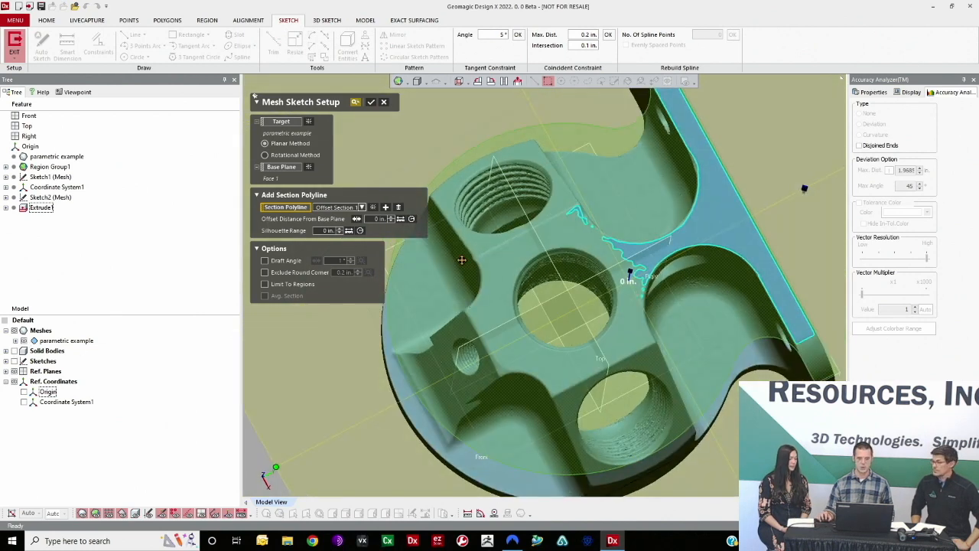
right_click_drag(459, 255, 517, 368)
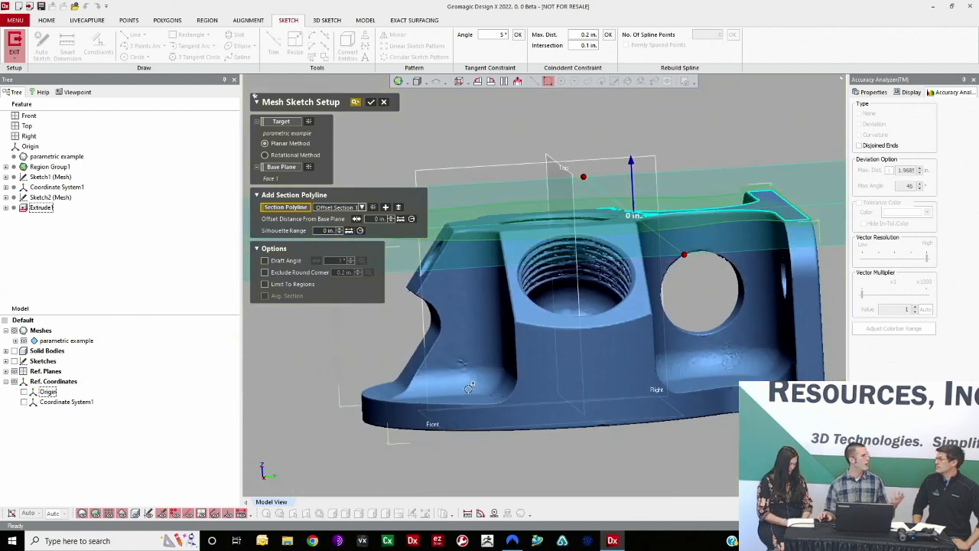
- Offset the mesh section plane 0.3 in below the solid's top face and accept the mesh sketch setup
right_click_drag(465, 378, 588, 214)
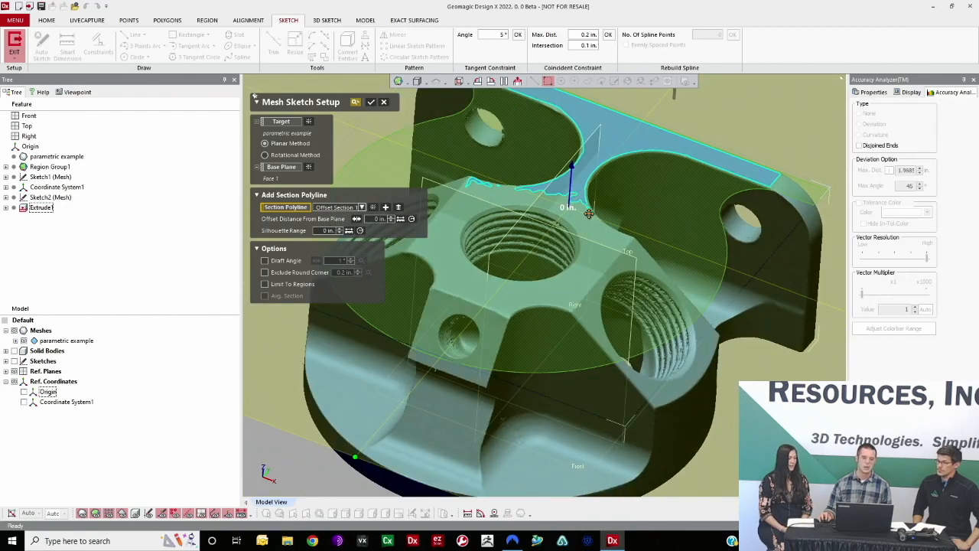
left_click_drag(572, 168, 571, 194)
right_click_drag(497, 222, 358, 141)
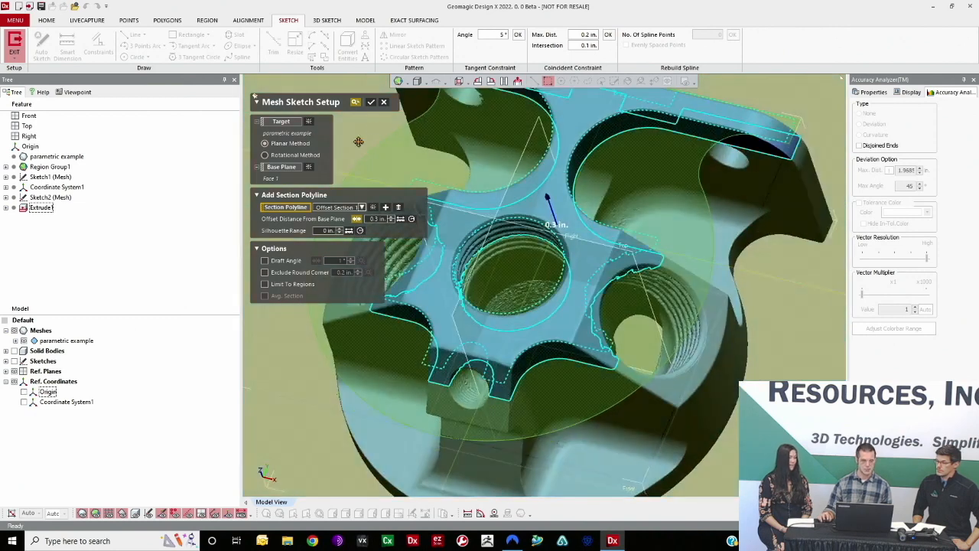
left_click(370, 104)
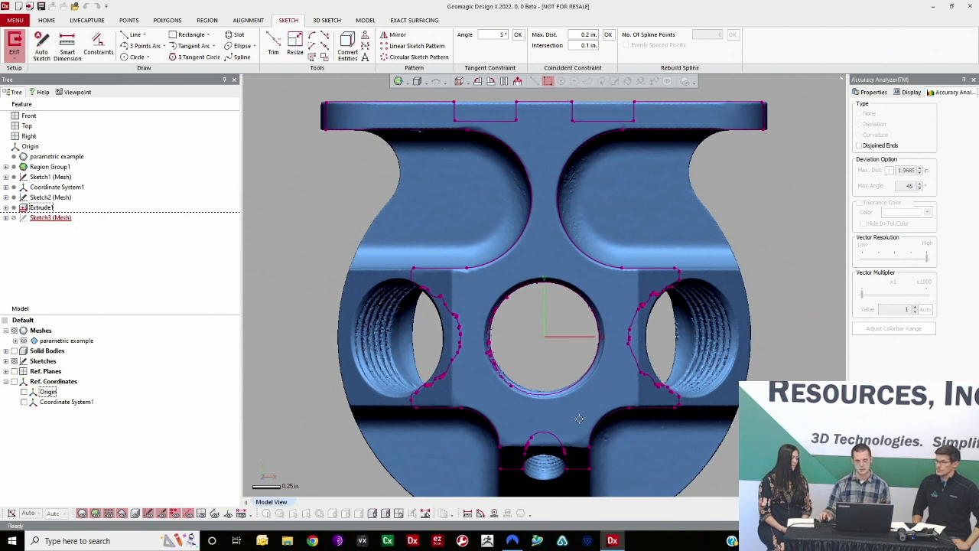
scroll(622, 400, "down", 2)
middle_click_drag(527, 397, 540, 342)
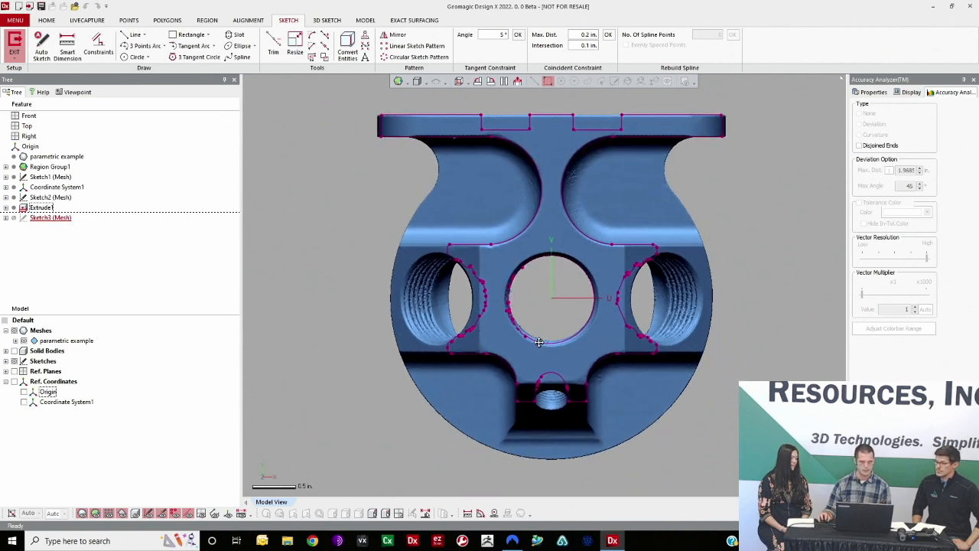
- Hide the scanned mesh and show the solid body beneath the section polylines
left_click(24, 341)
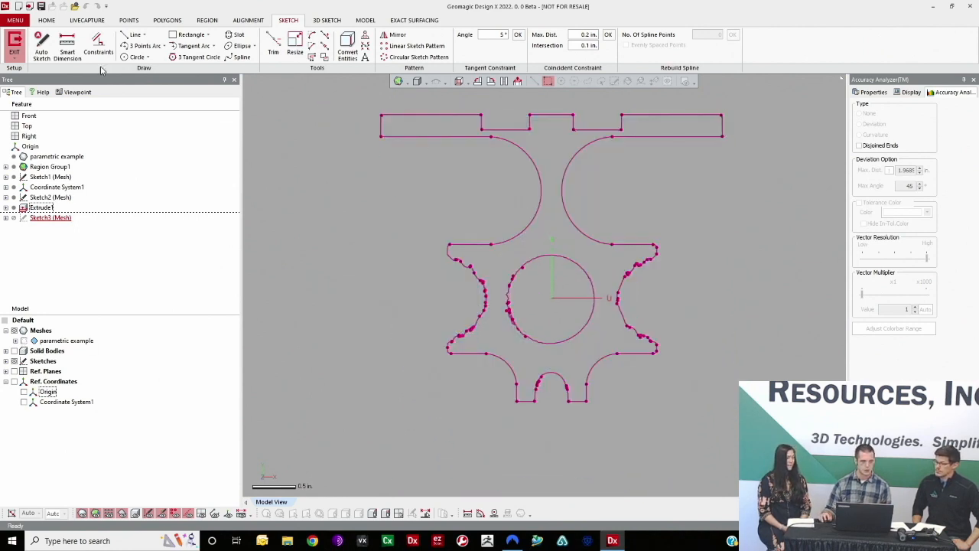
left_click(135, 35)
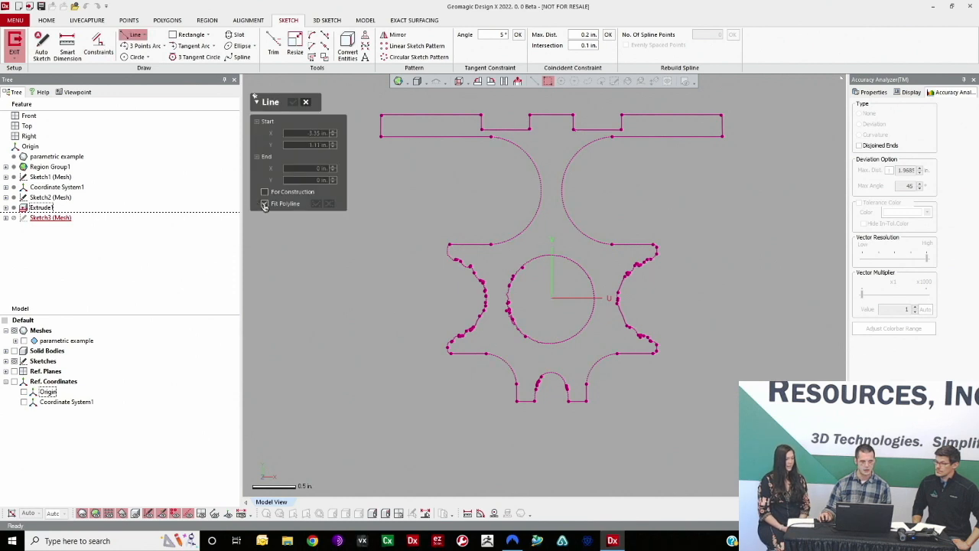
left_click(23, 350)
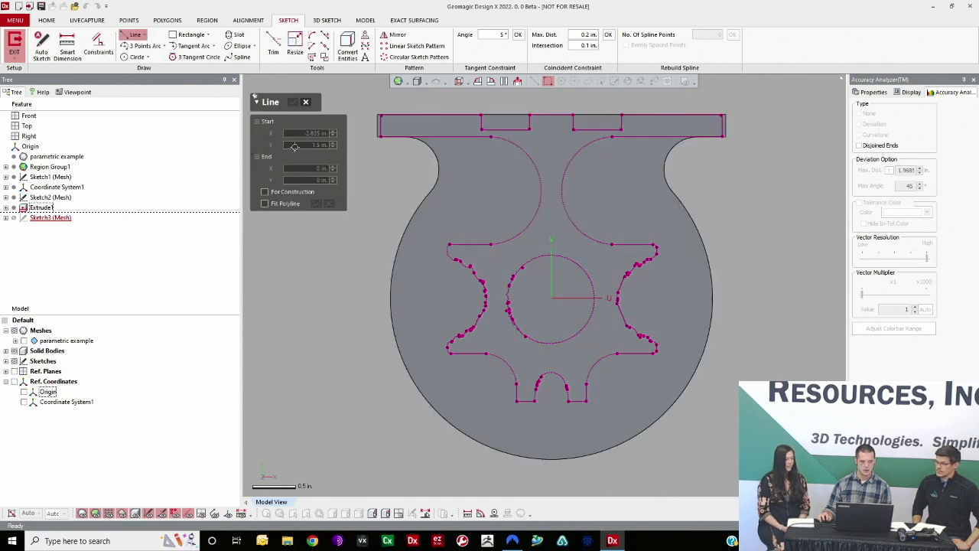
left_click(305, 103)
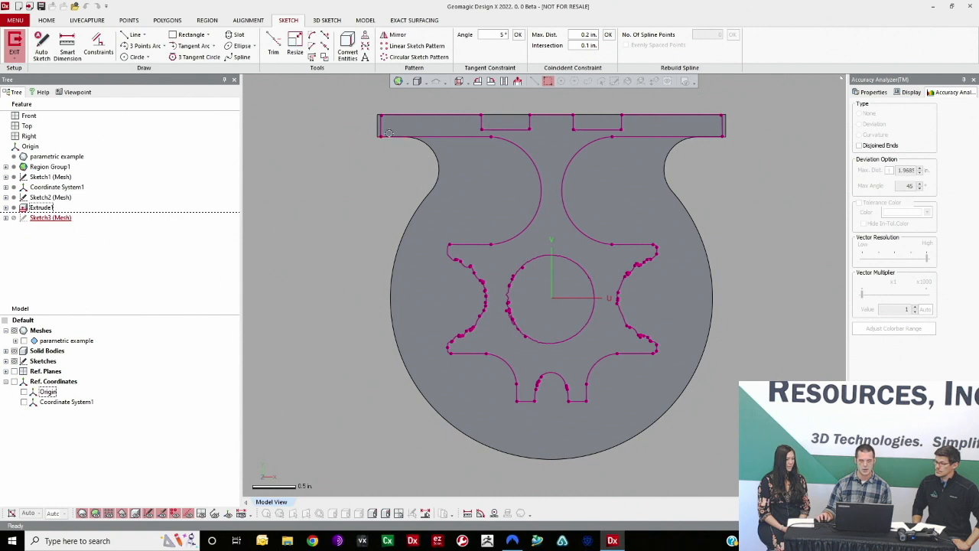
- Convert the solid's lower-left flange edge into a sketch line and extend it inward to the part's vertical centerline
scroll(390, 136, "up", 3)
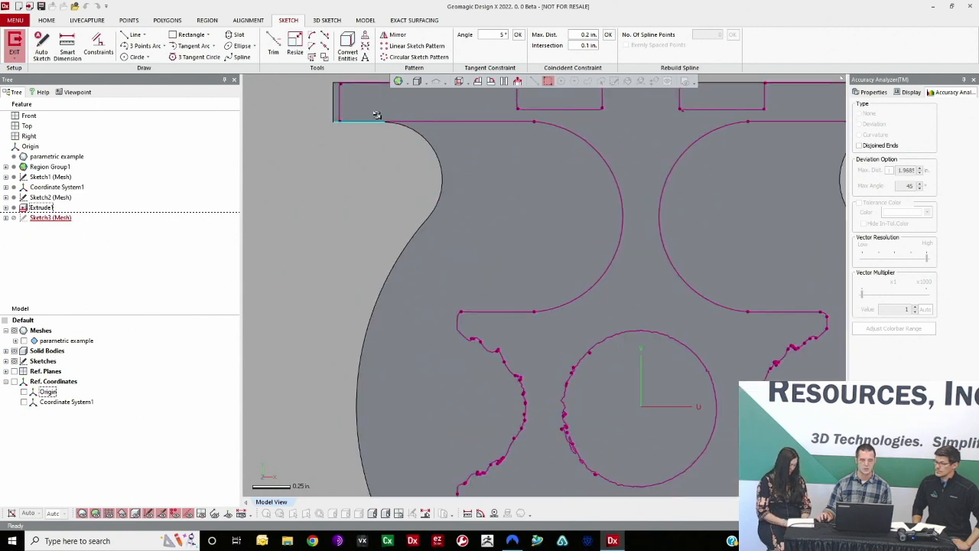
left_click(347, 46)
left_click(342, 103)
right_click_drag(481, 224, 519, 207)
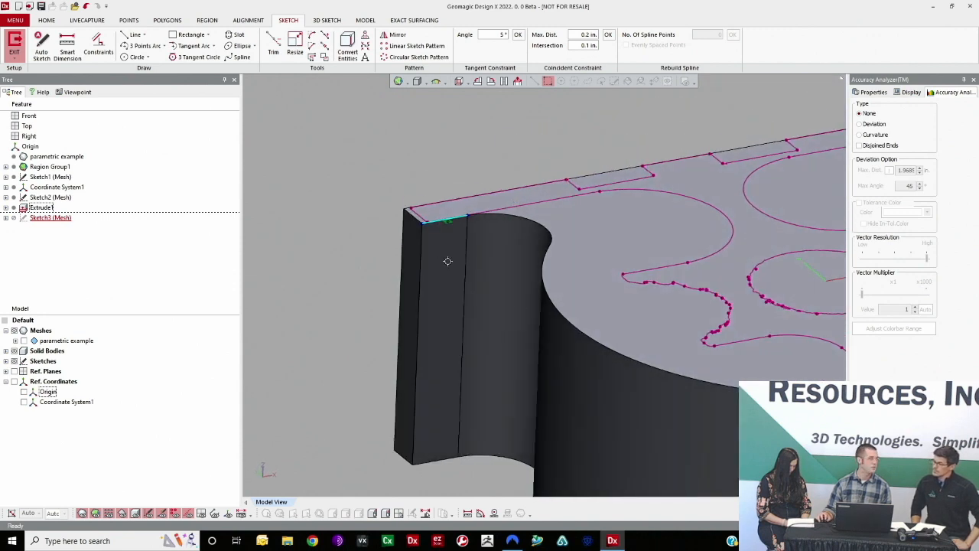
right_click_drag(447, 262, 607, 389)
left_click(517, 81)
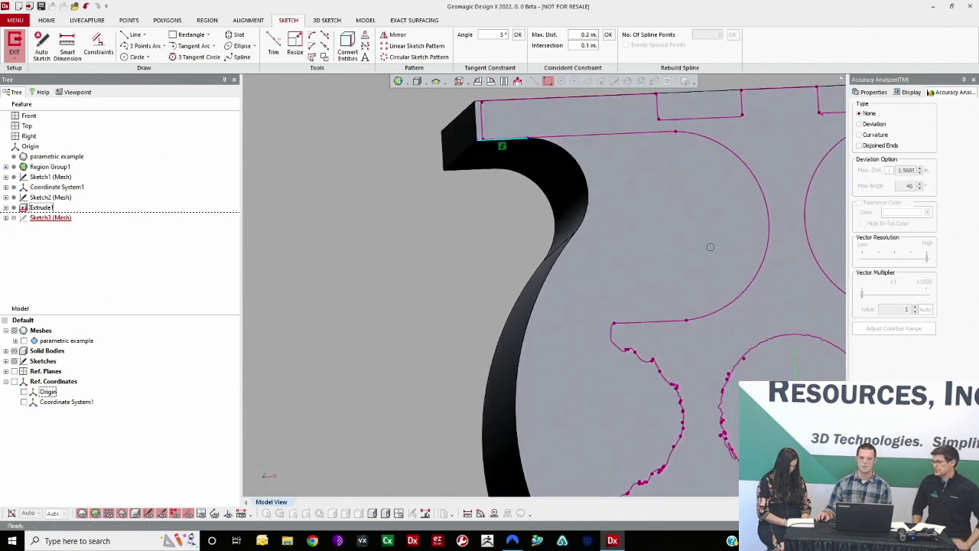
scroll(722, 235, "down", 3)
middle_click_drag(733, 235, 446, 218)
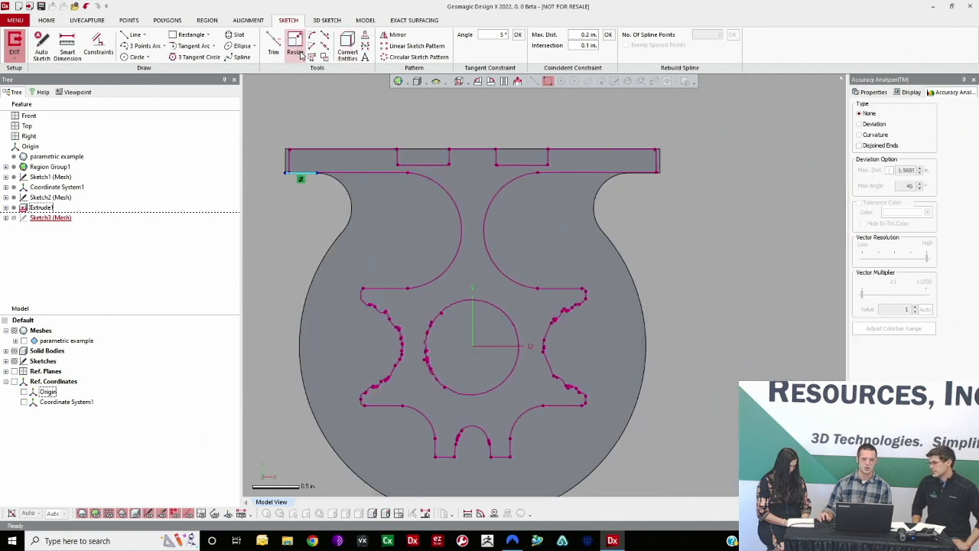
left_click(294, 43)
left_click_drag(318, 173, 486, 190)
- With polyline fitting off, draw a horizontal line about 1.4 in long from the left pocket's lower edge out past the body
left_click(131, 35)
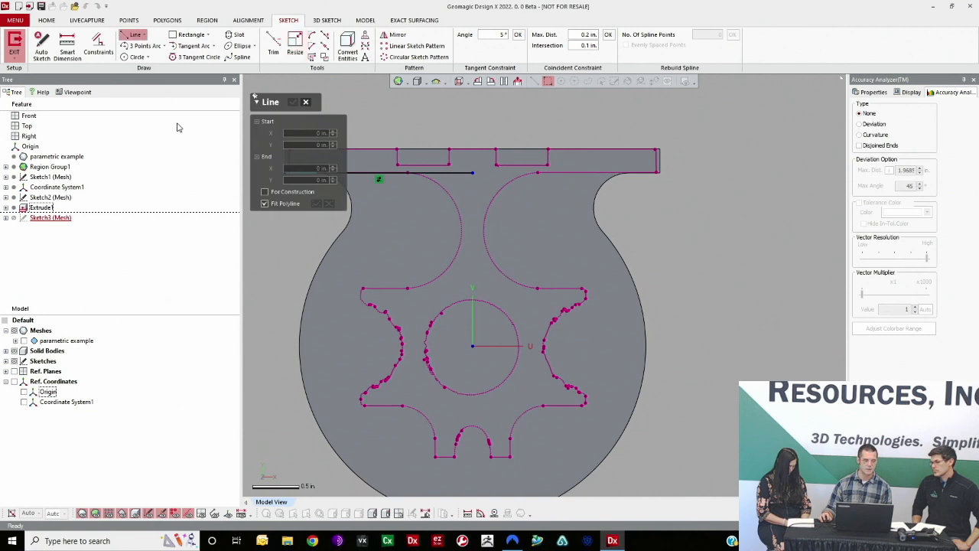
left_click(265, 203)
left_click(407, 288)
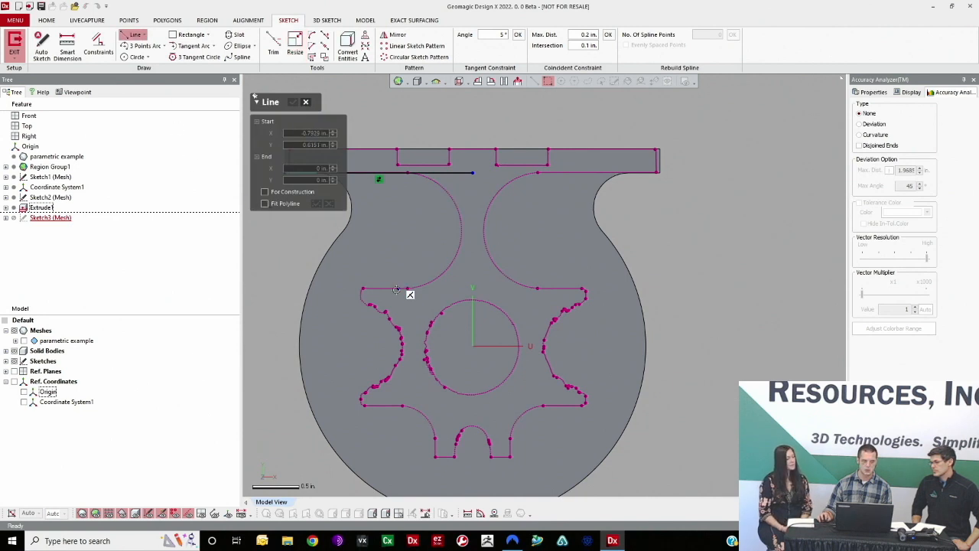
right_click_drag(264, 288, 343, 291, "ctrl")
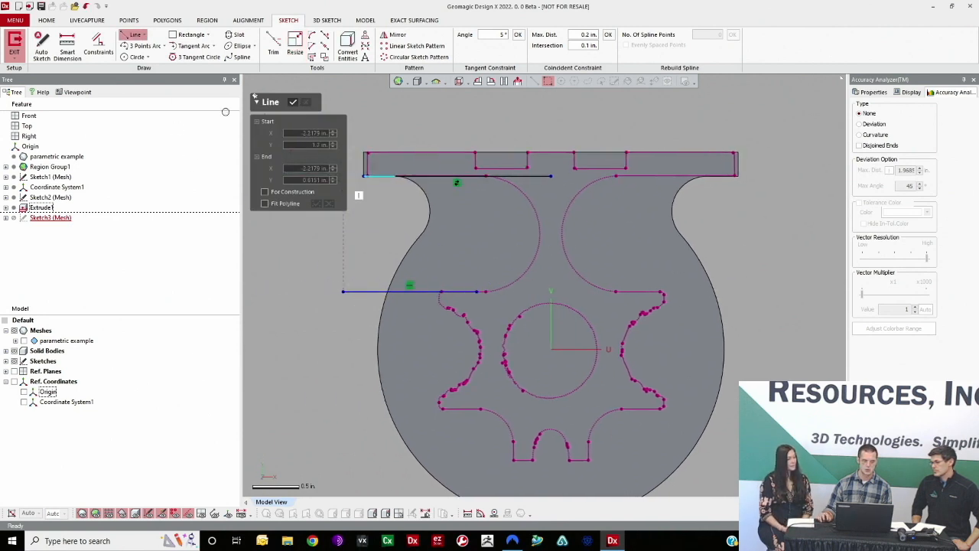
- Draw a vertical line, align it with the left pocket's innermost curve point, and corner-trim it against both horizontal lines
left_click(535, 135)
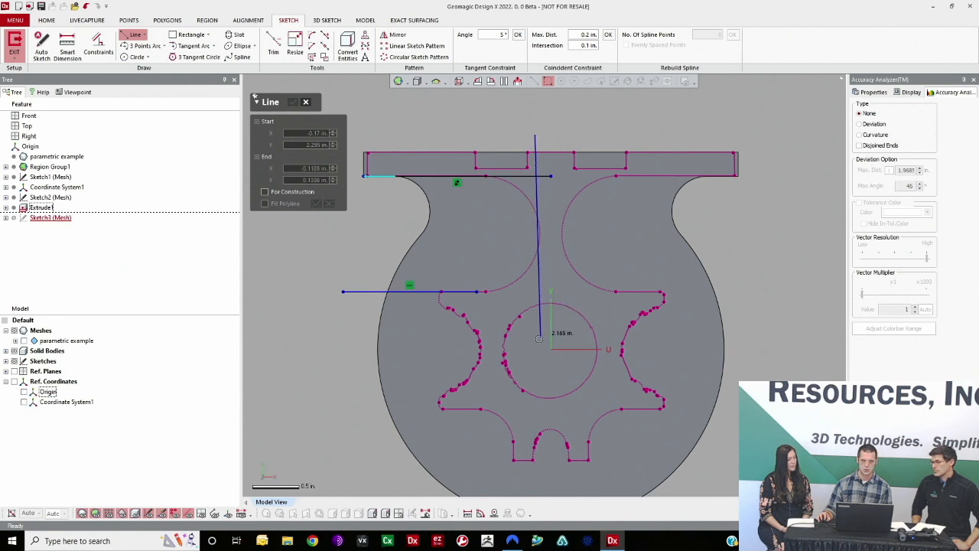
left_click(534, 338)
left_click(293, 102)
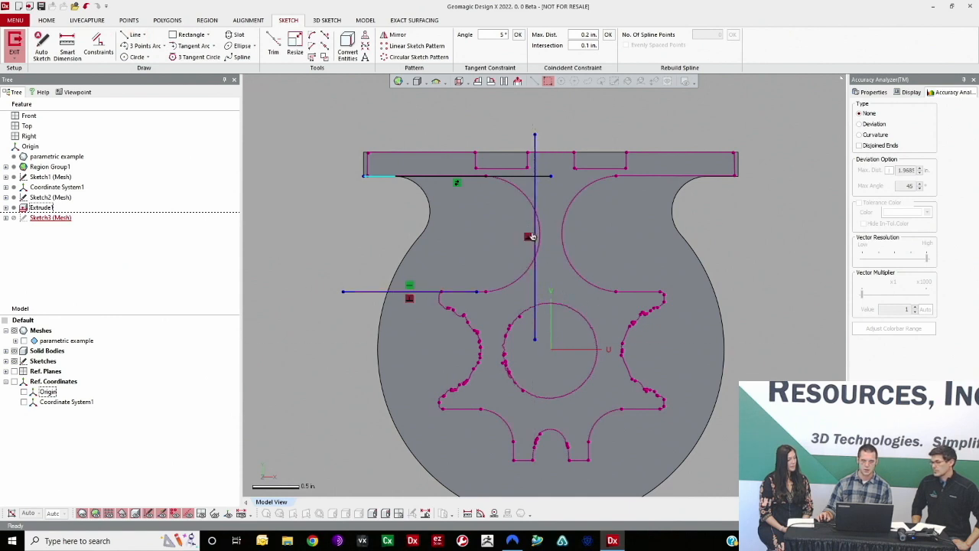
left_click_drag(534, 237, 538, 239)
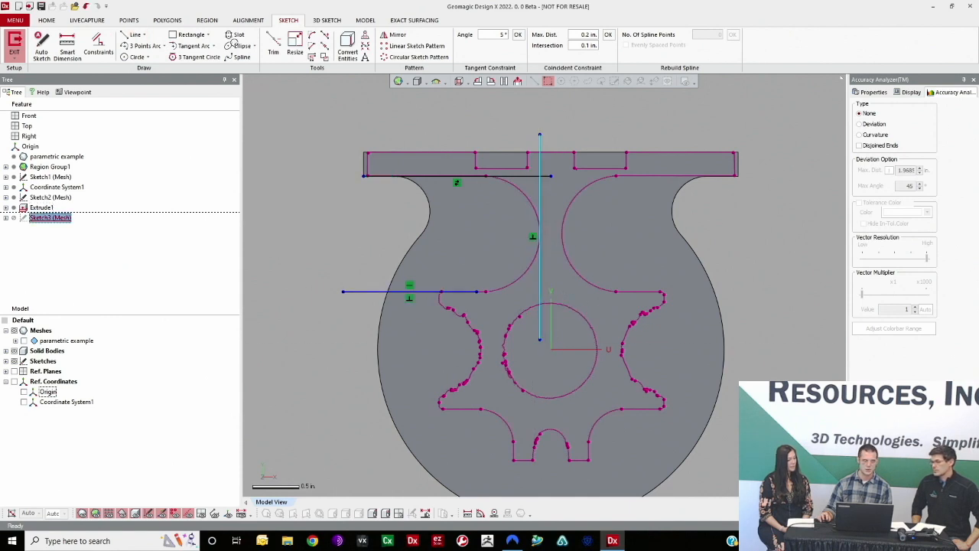
left_click(272, 50)
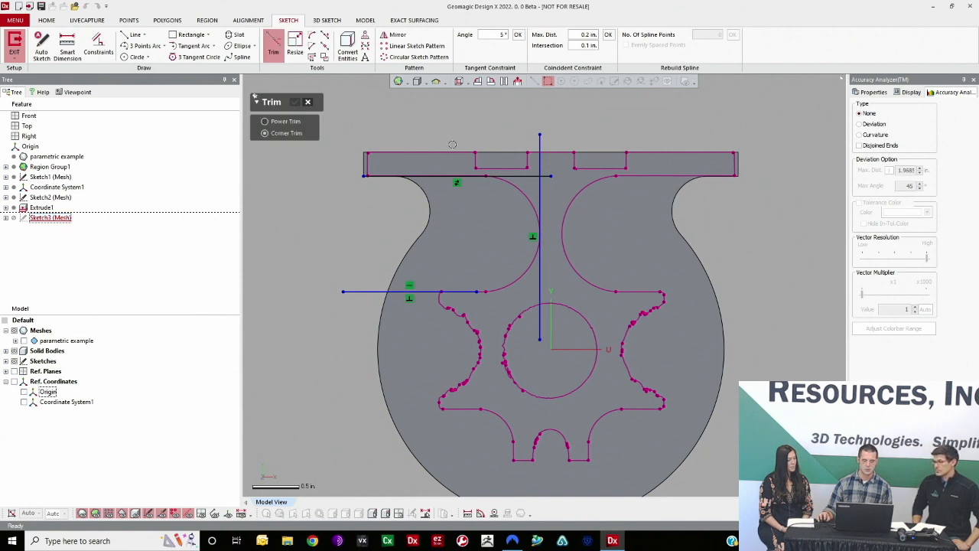
left_click(460, 175)
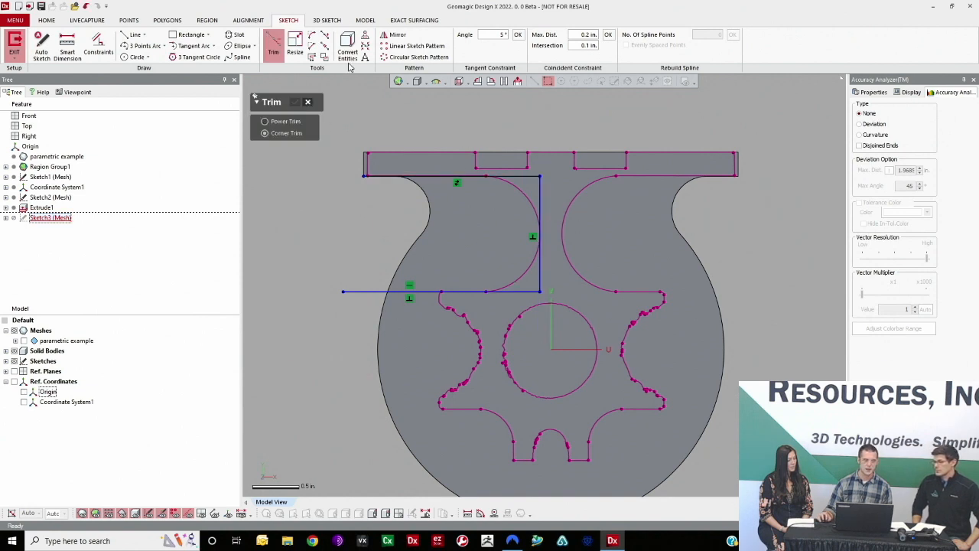
- Add a three-tangent circle to the left pocket's lines and trim it to the rounded pocket end
left_click(181, 58)
left_click(537, 227)
left_click(474, 290)
left_click(342, 102)
left_click(271, 46)
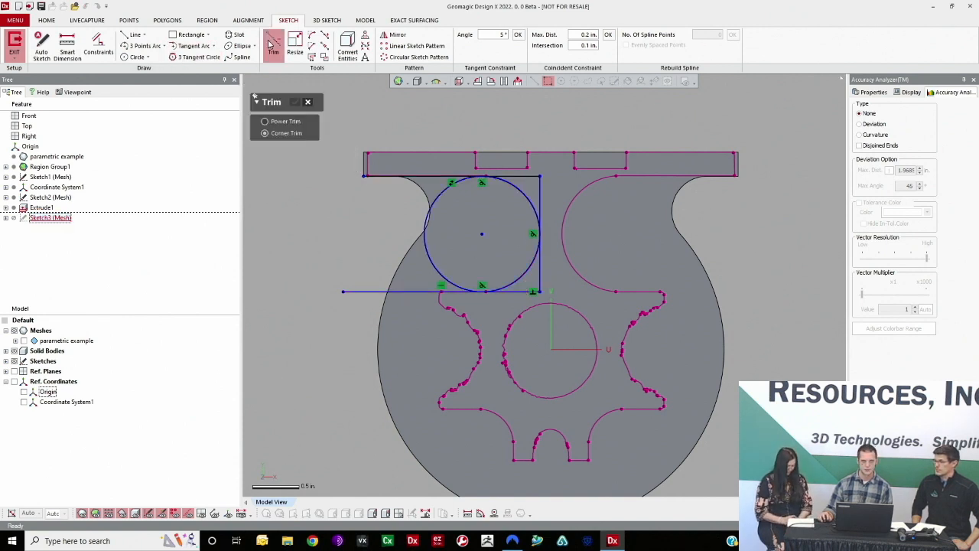
mouse_move(555, 209)
left_mouse_down()
mouse_move(493, 276)
mouse_move(406, 254)
left_mouse_up()
- Close the left pocket profile with a vertical line outside the flange, corner-trimmed to the two horizontal lines
left_click(135, 35)
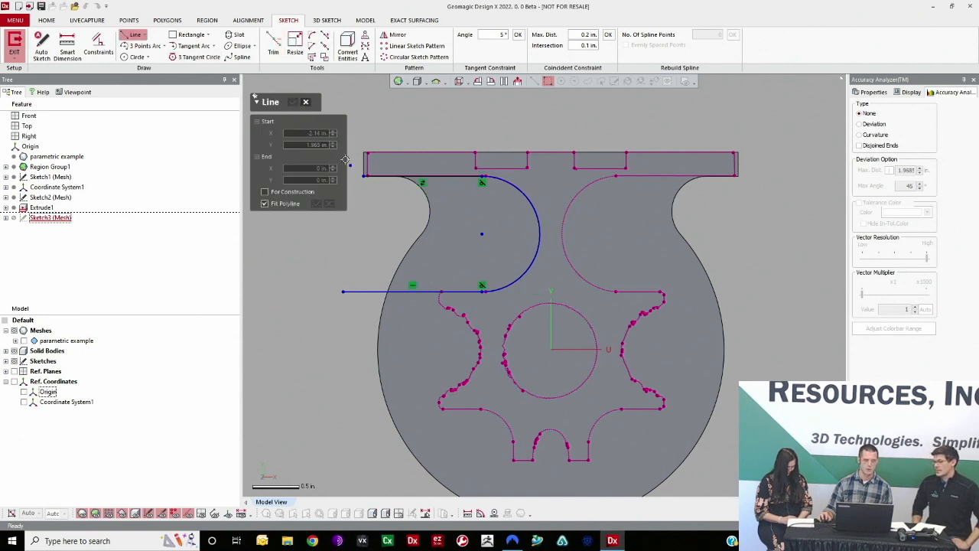
left_click(347, 142)
left_click(346, 348)
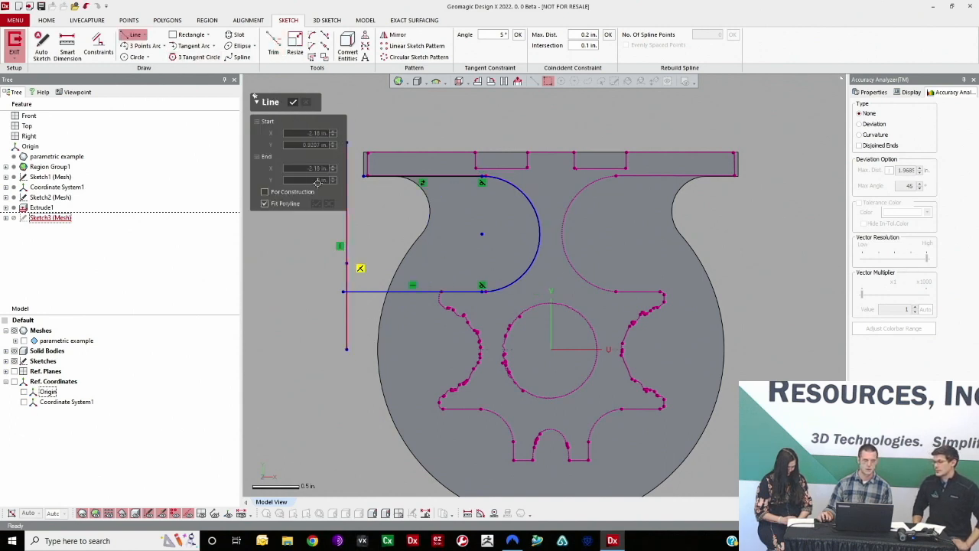
left_click(275, 46)
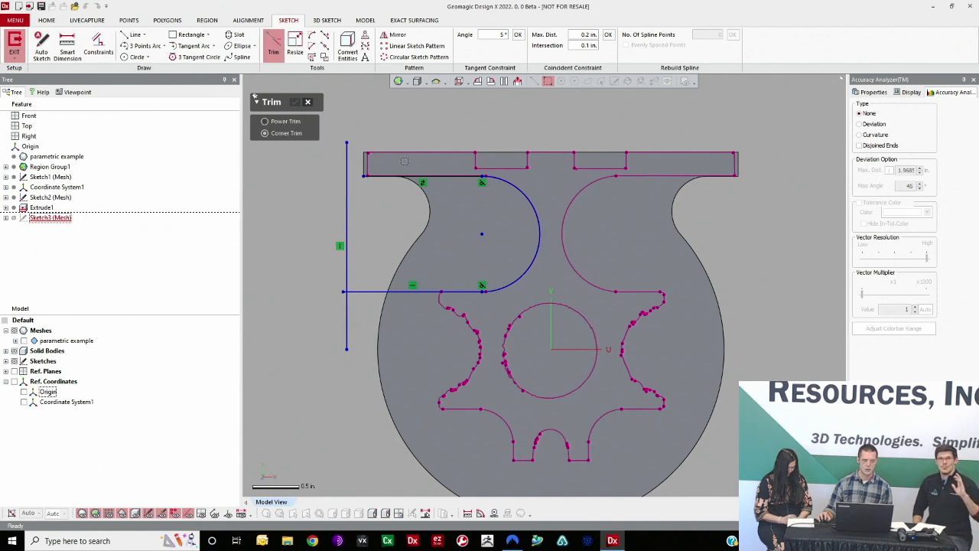
left_click(346, 229)
left_click(382, 290)
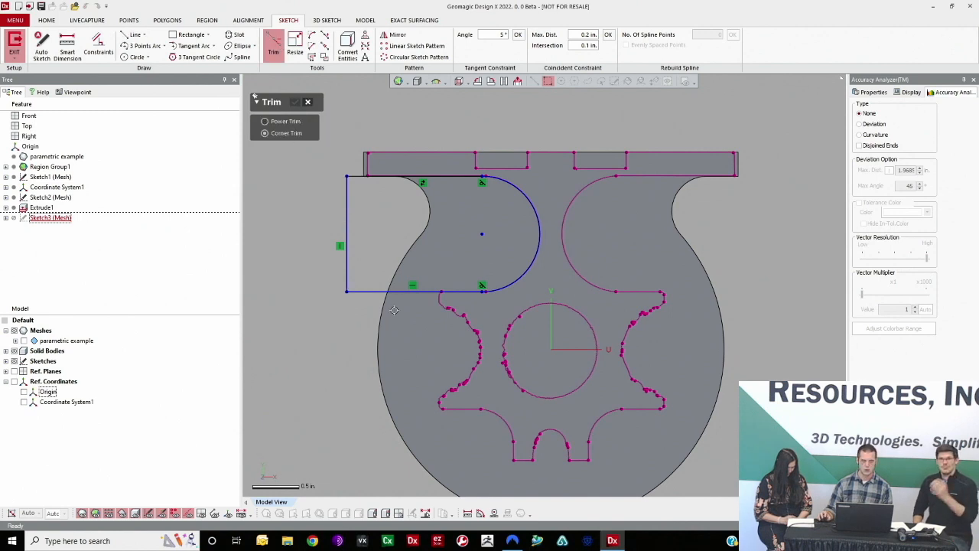
- Draw a horizontal and a vertical line along the lower-left notch's straight edges, both running out past the body
left_click(134, 34)
left_click(480, 409)
left_click(325, 408)
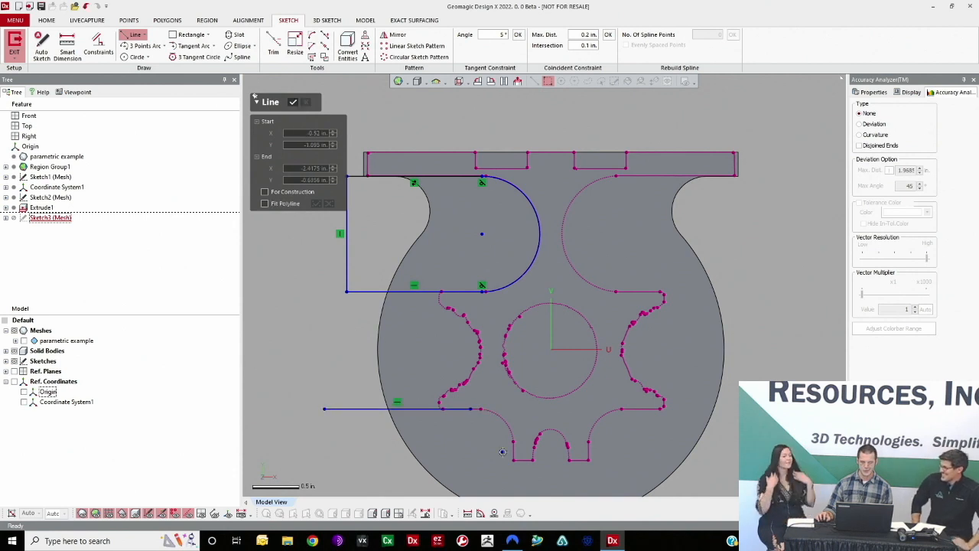
scroll(524, 452, "down", 3)
left_click(522, 348)
left_click(522, 410)
scroll(522, 359, "up", 3)
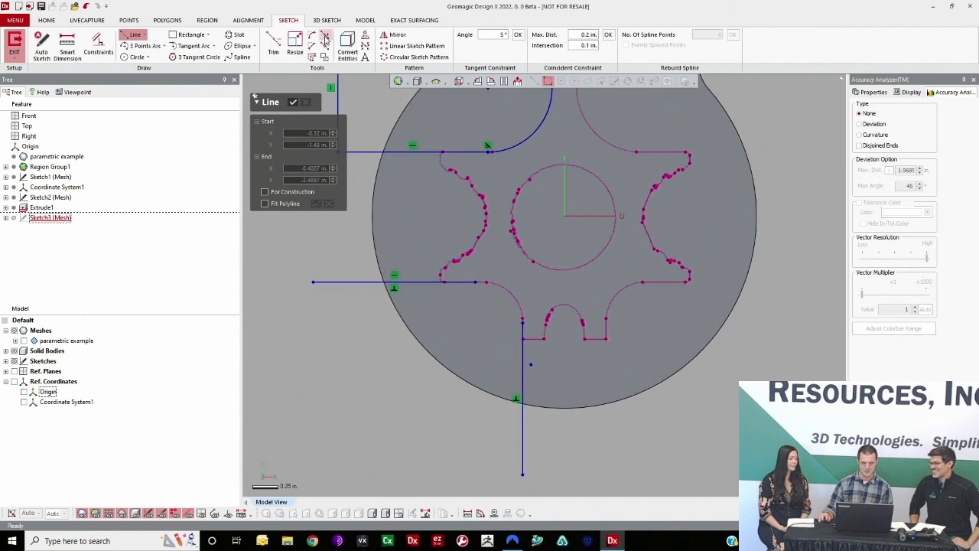
left_click(313, 36)
scroll(485, 285, "up", 2)
left_click(471, 284)
left_click(537, 338)
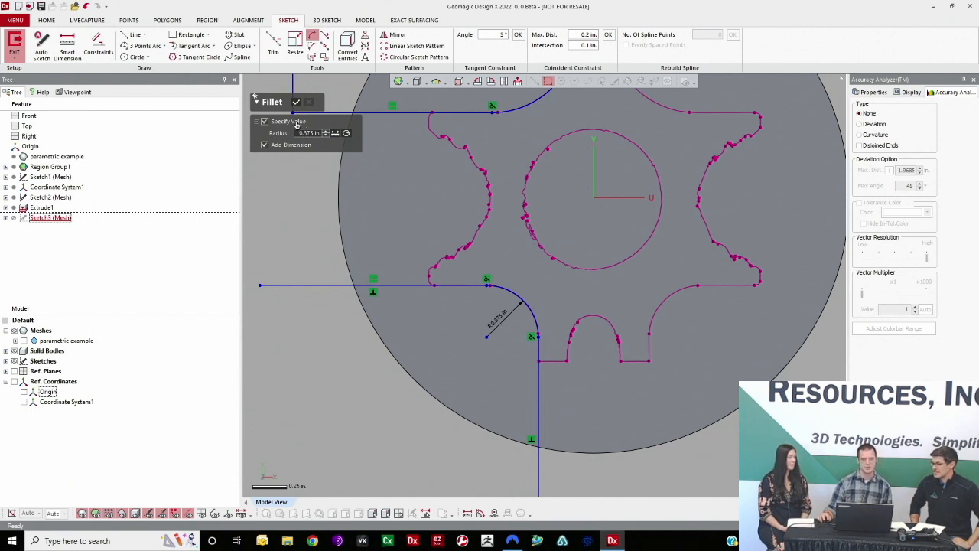
left_click(294, 121)
left_click(295, 102)
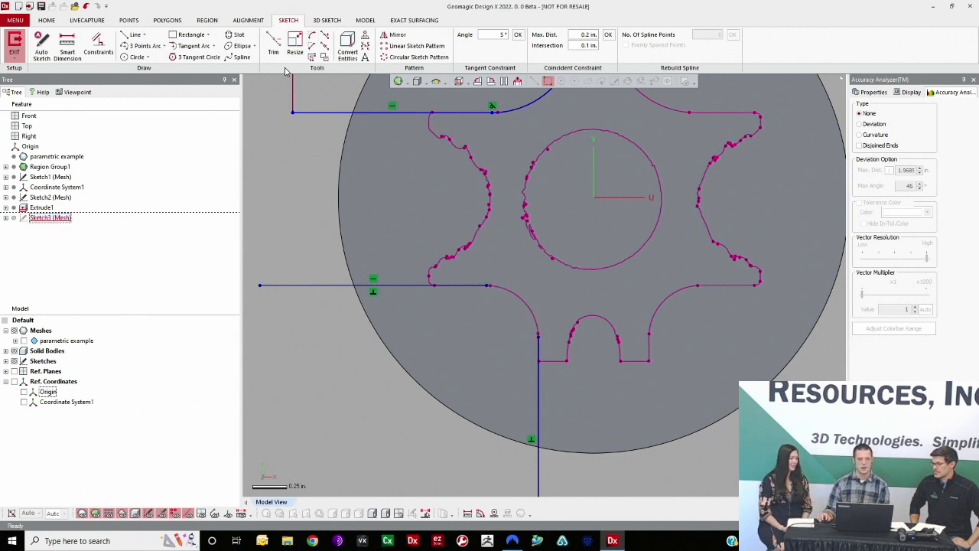
- Fillet the lower-left notch corner with a dimensioned arc following the mesh curve and set its radius to 0.375 in
left_click(313, 39)
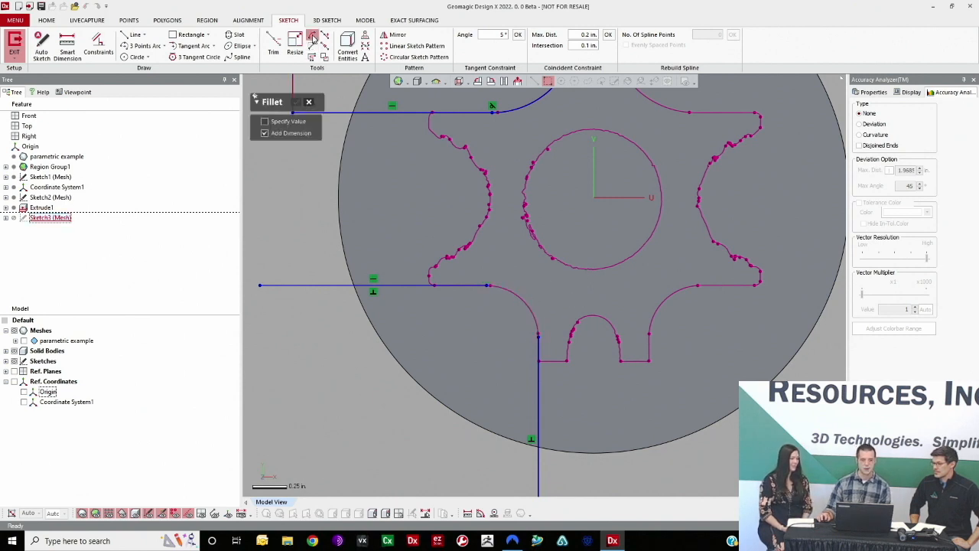
left_click(476, 284)
left_click(539, 358)
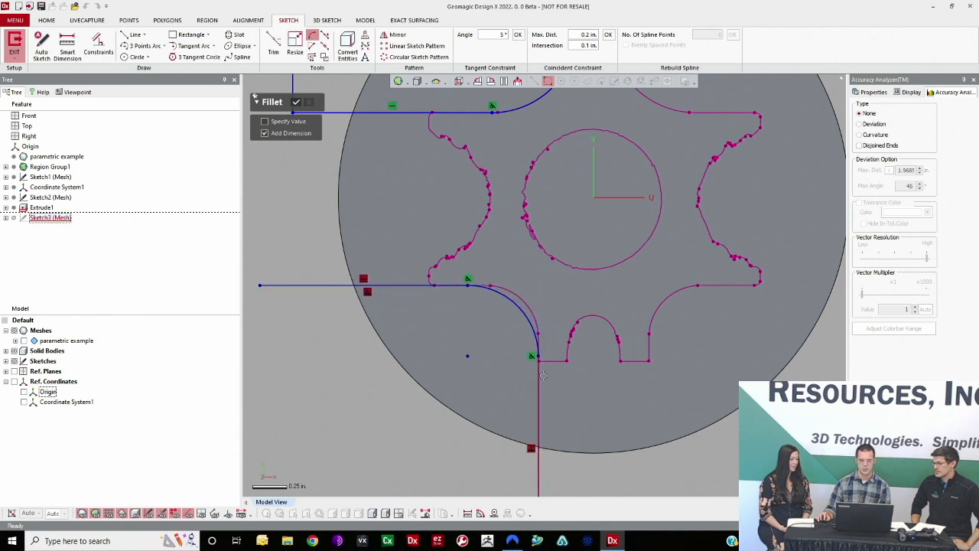
left_click(547, 339)
left_click(297, 103)
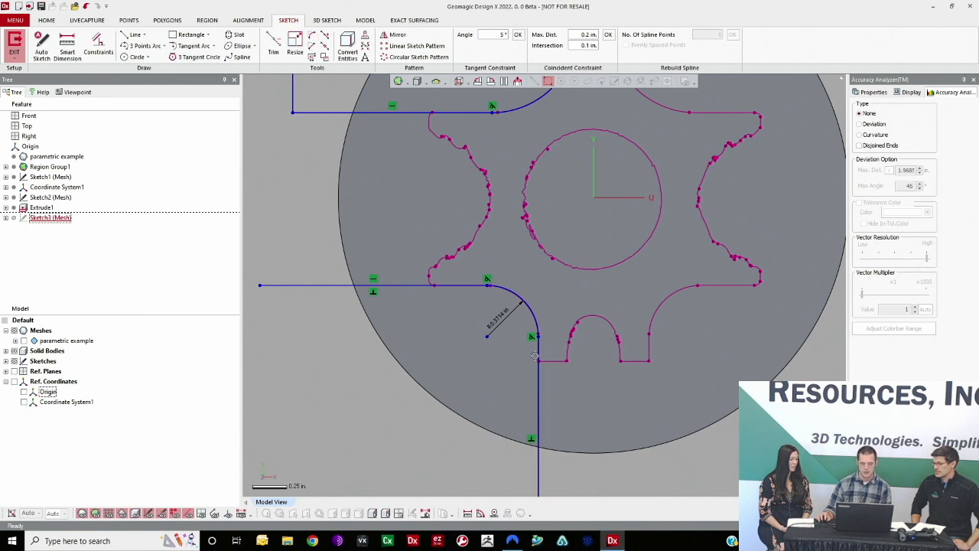
double_click(503, 316)
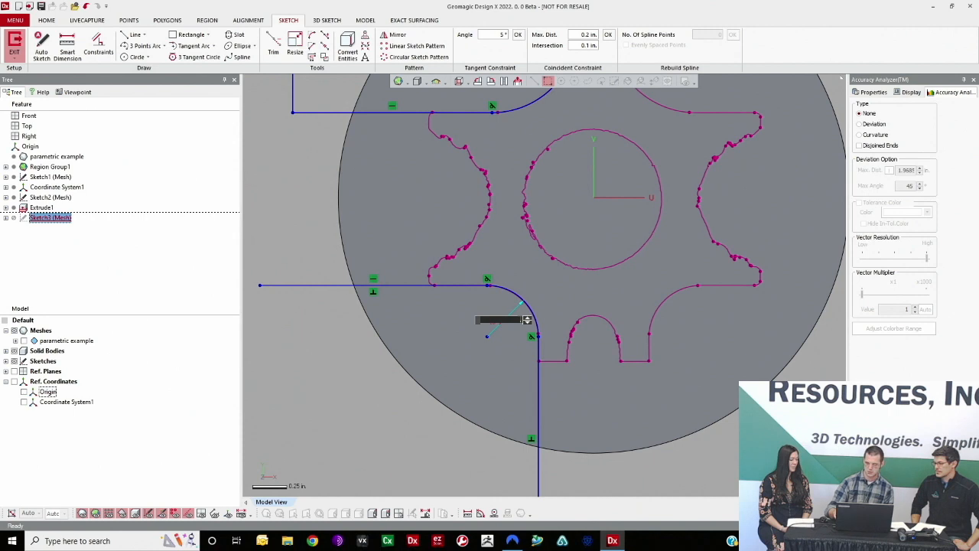
key("Return")
- Try to close the lower-left notch profile with a side line and a bottom line drawn outside the body
scroll(568, 364, "down", 6)
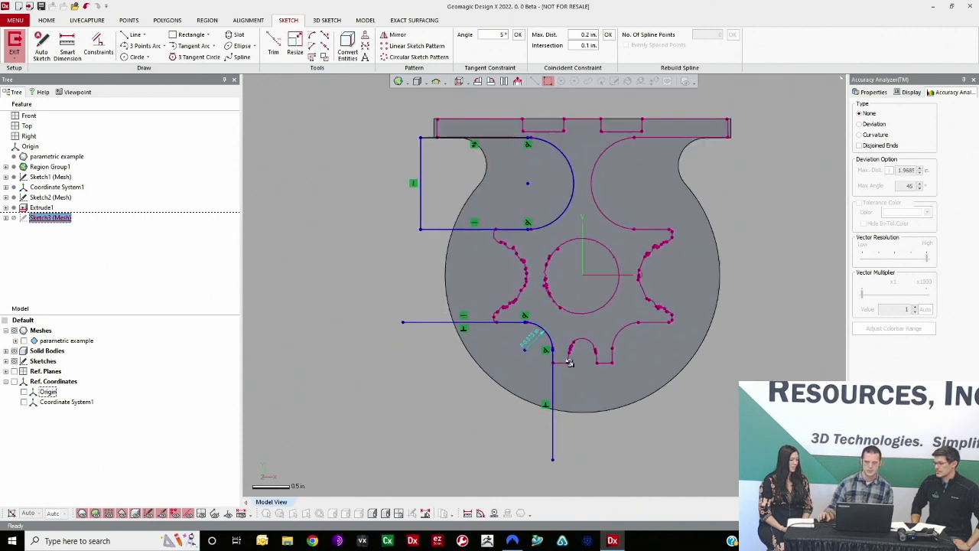
left_click(133, 35)
left_click(403, 322)
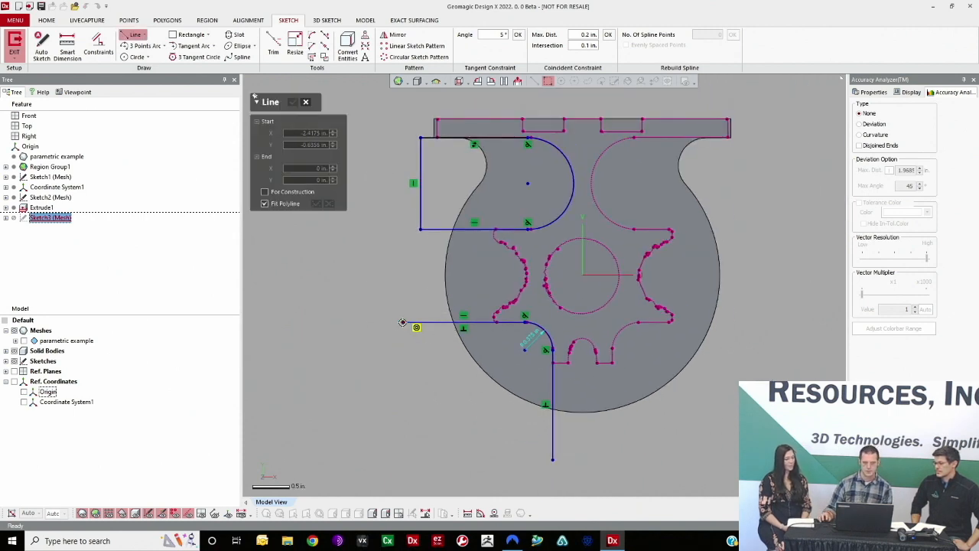
left_click(416, 466)
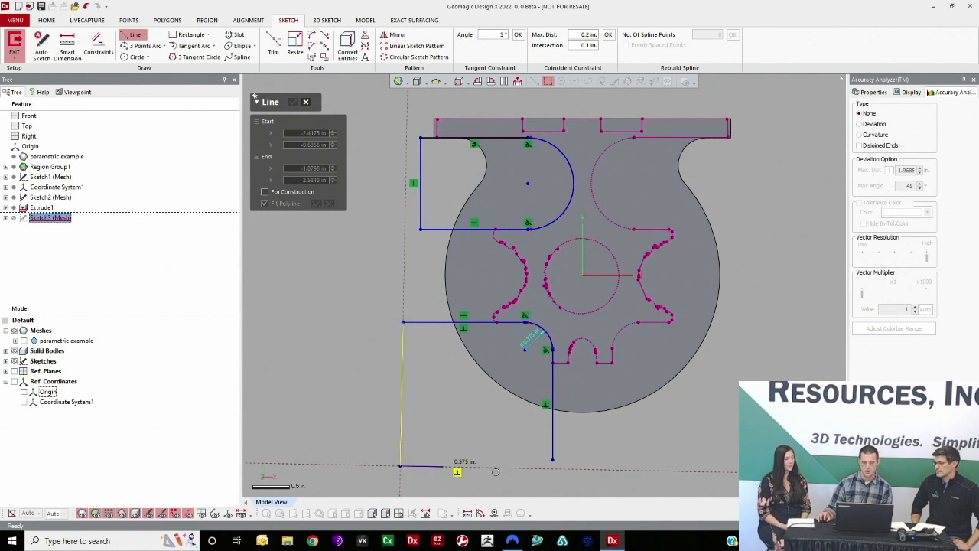
left_click(582, 468)
key("Escape")
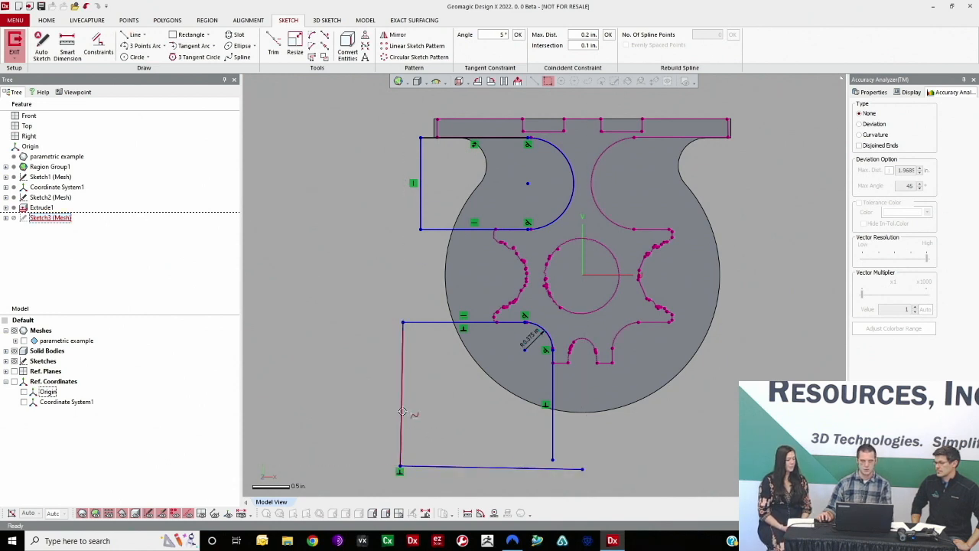
- Undo the vertical constraint tried on the side closing line and delete both closing lines
left_click(402, 412)
left_click(289, 296)
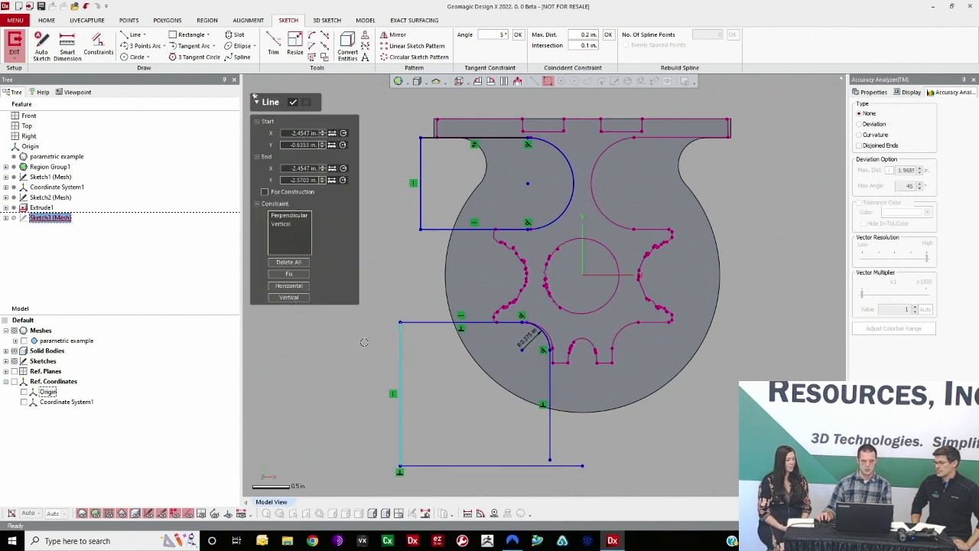
left_click(367, 344)
key("ctrl+z")
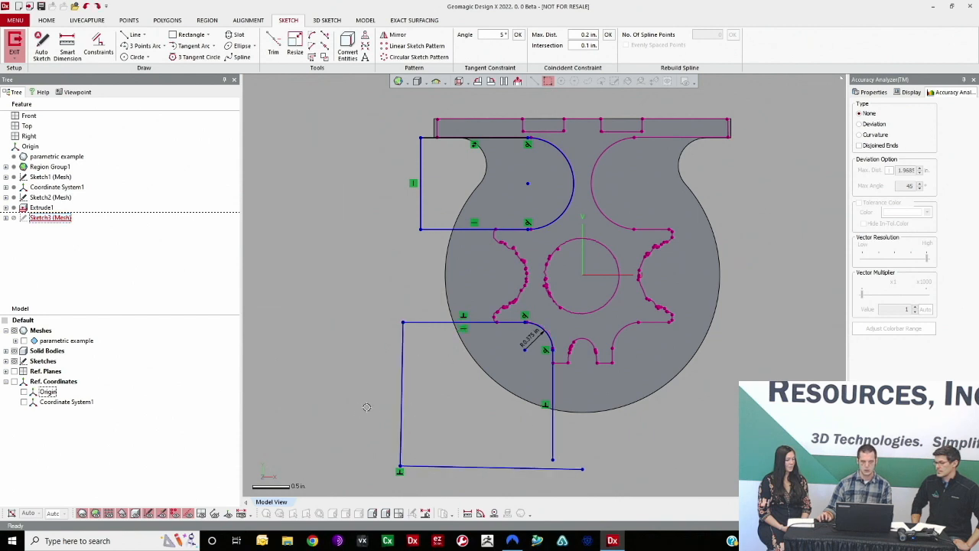
left_click_drag(362, 410, 438, 479)
key("Delete")
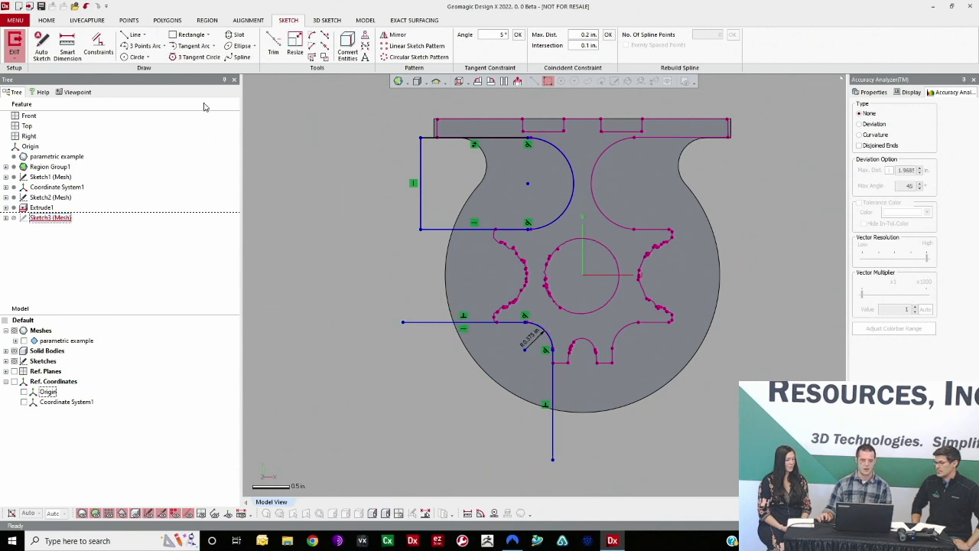
- Close the lower-left notch profile with vertical and horizontal lines outside the body, corner-trimming the open lower-right corner
left_click(135, 35)
left_click(402, 322)
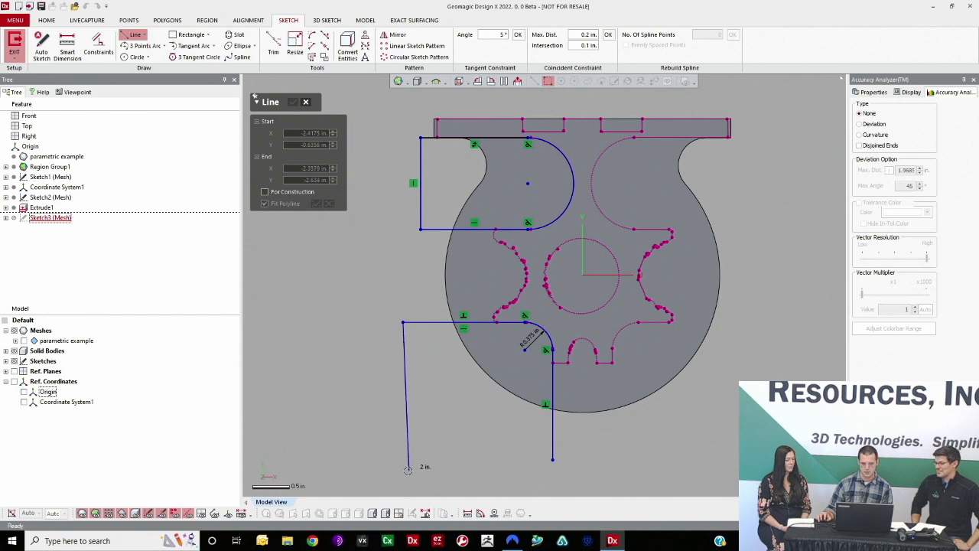
left_click(402, 467)
left_click(552, 467)
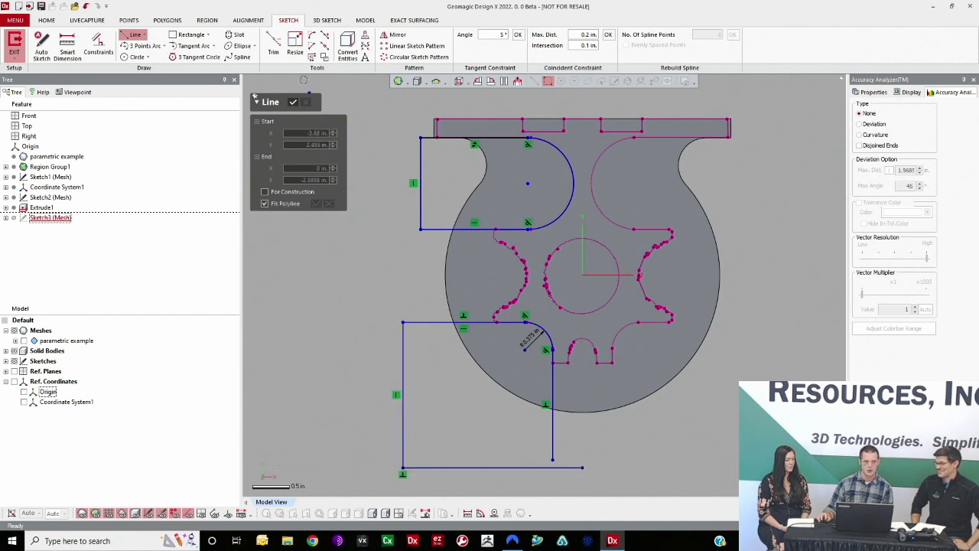
left_click(273, 46)
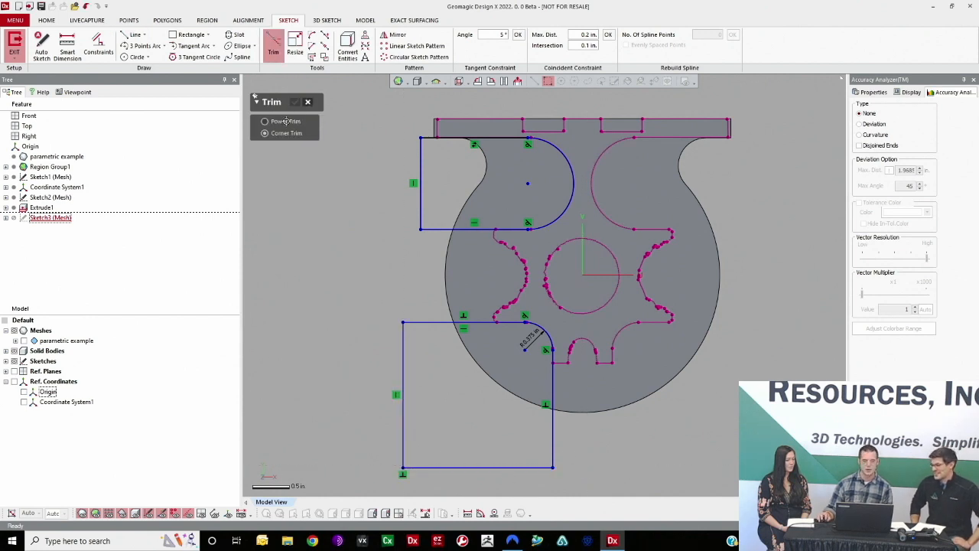
left_click(308, 102)
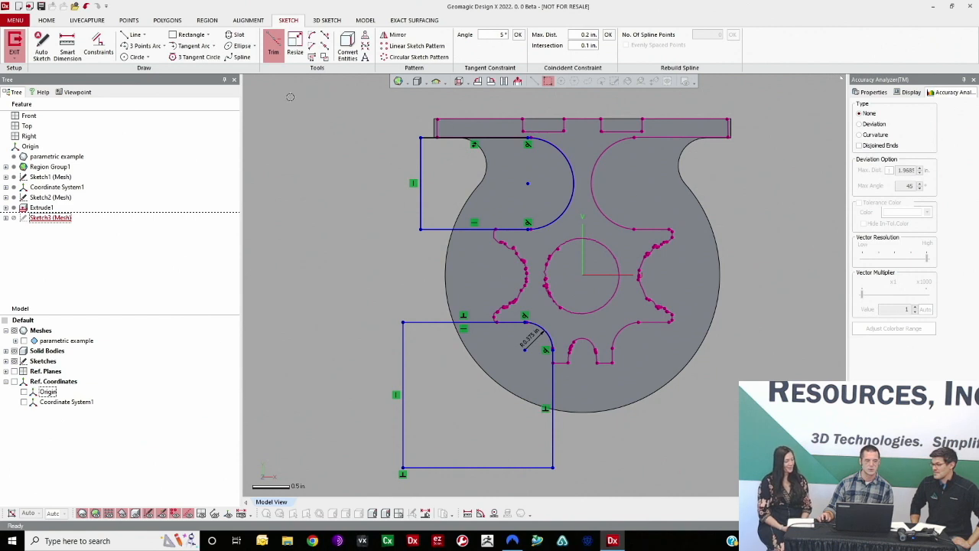
- Draw a vertical construction centerline about 2.3 in long from the origin up past the flange
left_click(147, 35)
left_click(145, 58)
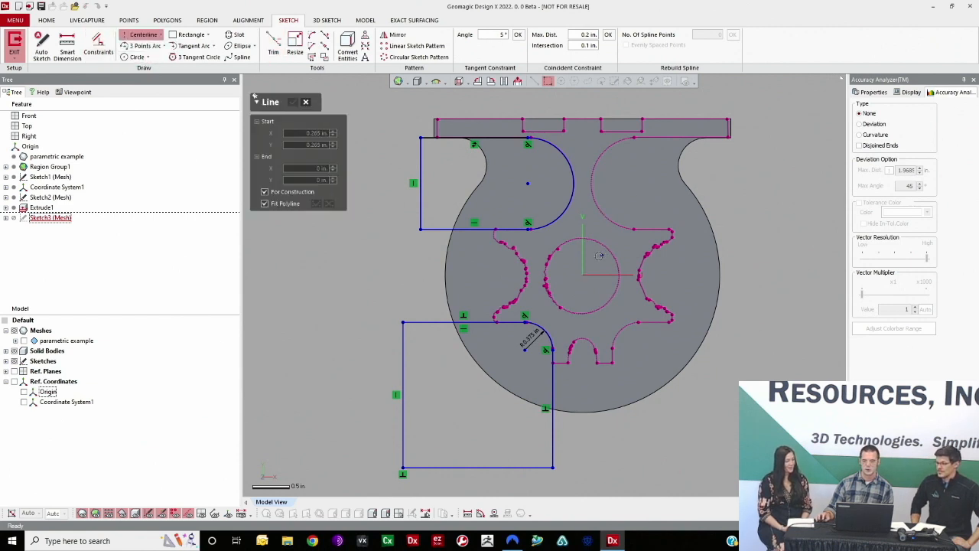
left_click(583, 275)
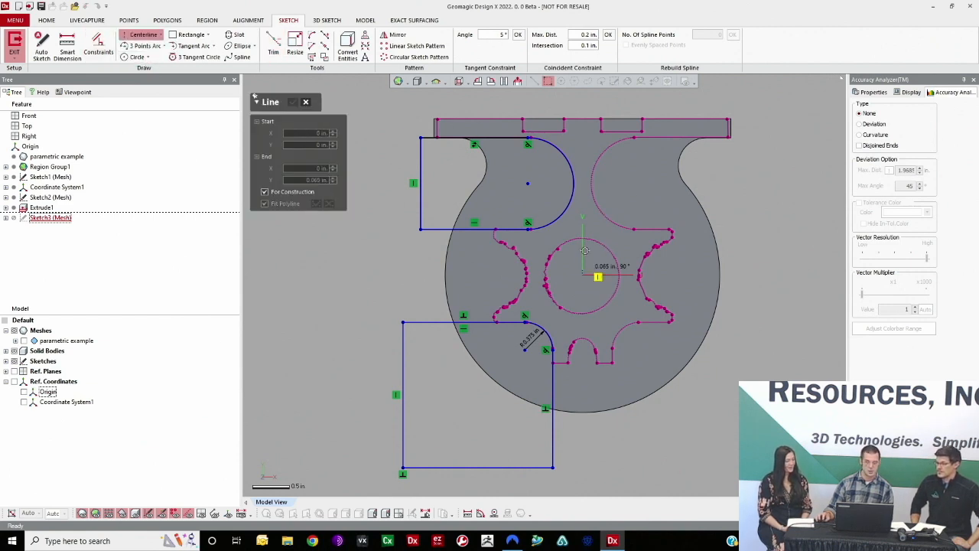
left_click(583, 103)
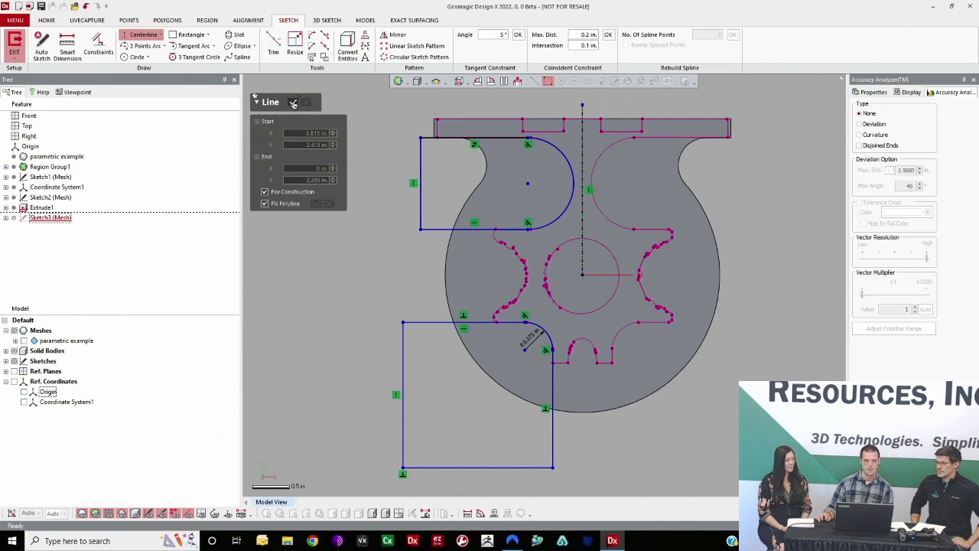
left_click(293, 103)
- Mirror the left pocket and lower-left notch profiles about the centerline and exit the sketch
left_click(394, 35)
left_click(582, 124)
mouse_move(382, 121)
left_mouse_down()
mouse_move(512, 370)
mouse_move(572, 458)
mouse_move(569, 482)
mouse_move(571, 469)
left_mouse_up()
scroll(685, 286, "down", 3)
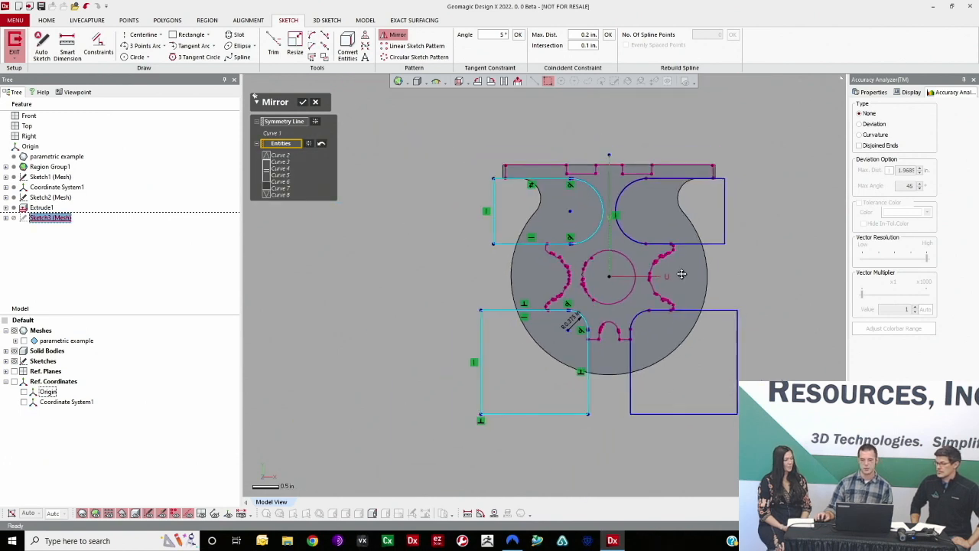
middle_click_drag(680, 275, 593, 266)
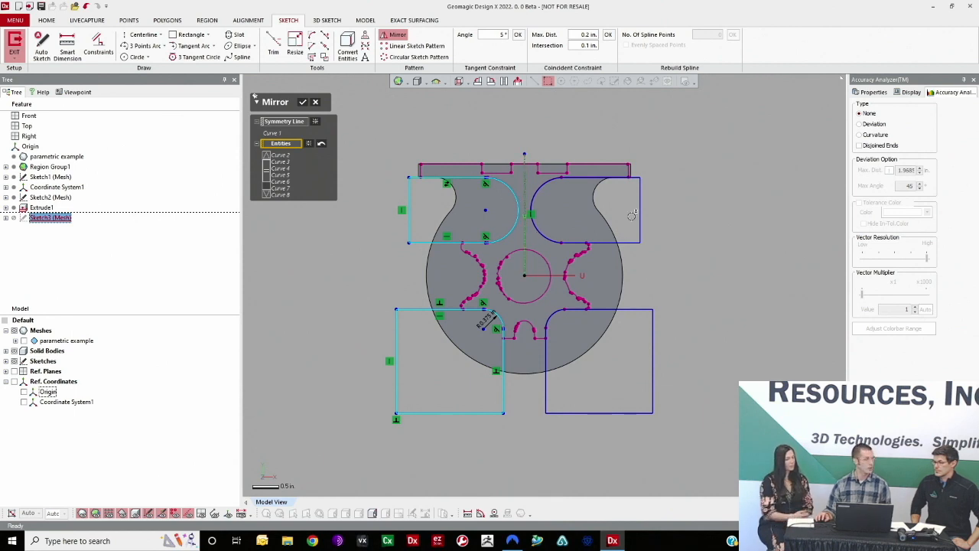
left_click(303, 101)
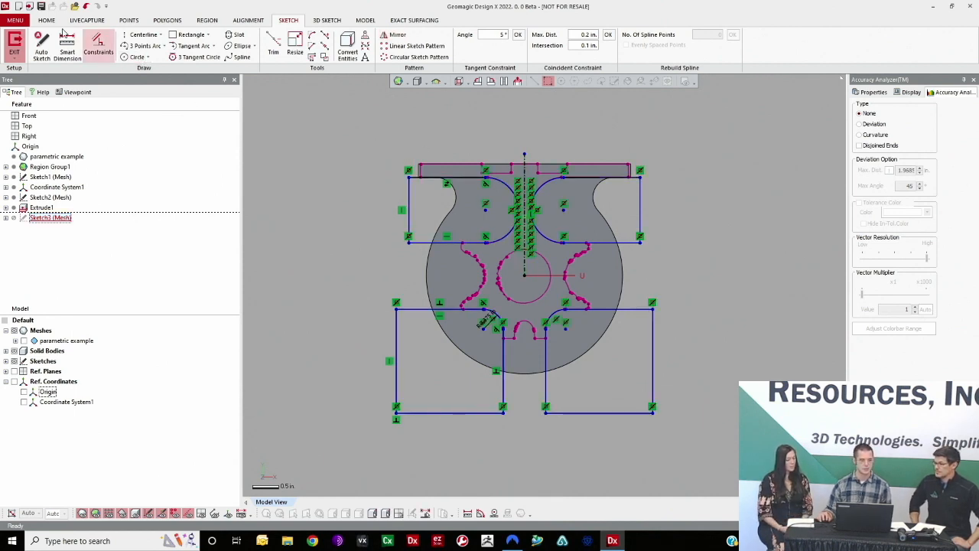
left_click(15, 45)
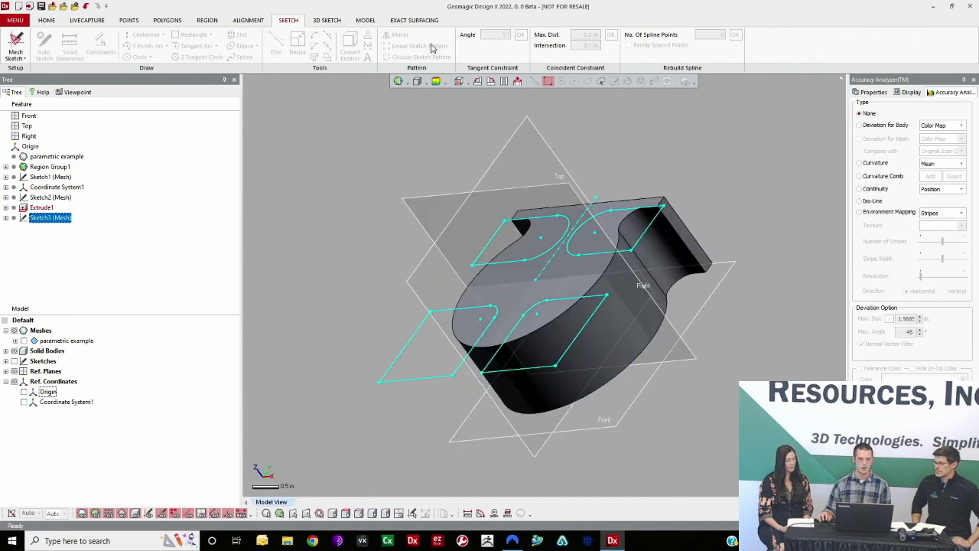
- Start an extrusion of the four Sketch3 profiles about 1.15 in down into the body, with the solid hidden and the mesh shown
left_click(365, 20)
left_click(14, 44)
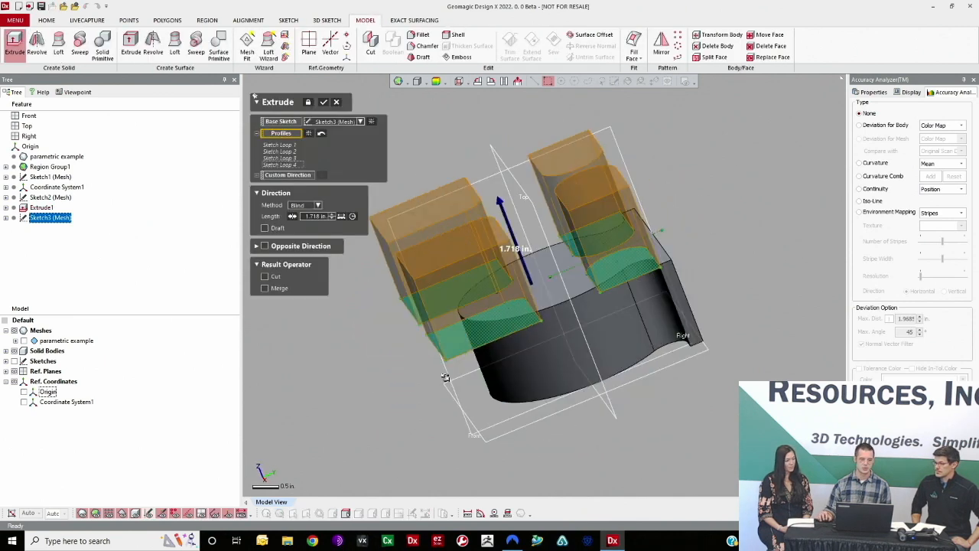
left_click_drag(529, 184, 545, 344)
left_click(23, 352)
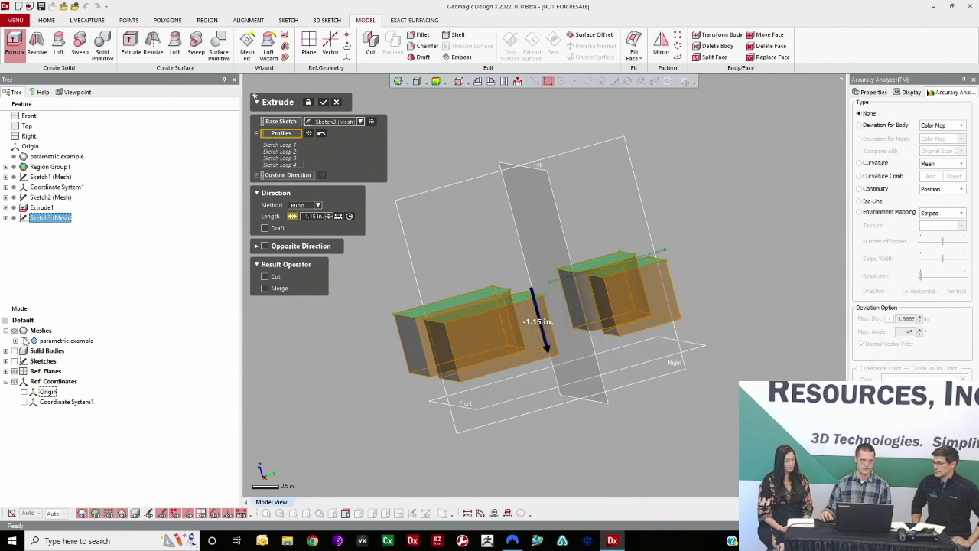
left_click(25, 341)
- In the Right view, set the extrusion depth to 1.475 in at the mesh pocket floors and apply it as a cut
right_click_drag(572, 427, 517, 241)
left_click(517, 81)
left_click(501, 208)
scroll(516, 373, "up", 5)
left_click_drag(585, 287, 586, 329)
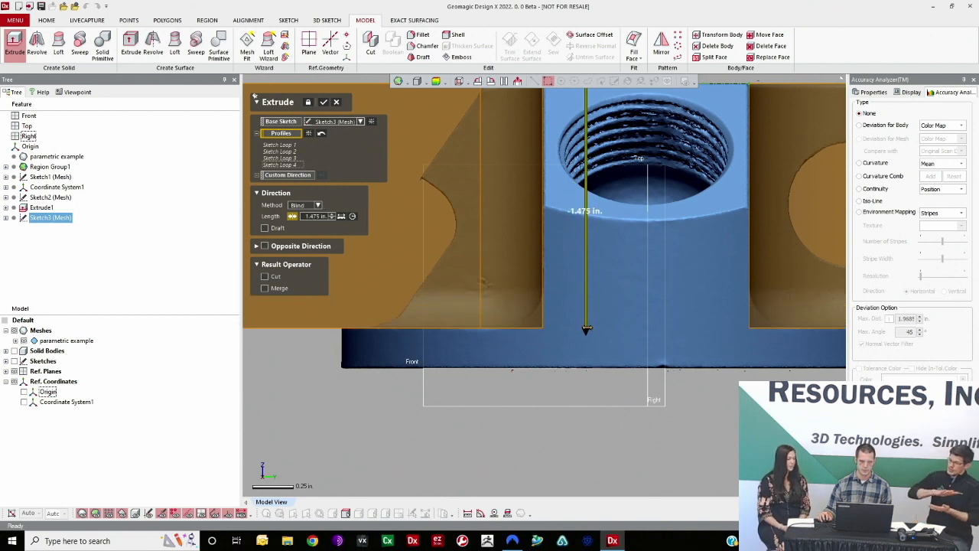
left_click(265, 276)
left_click(324, 102)
- Show the solid body over the mesh and examine how the four cut pockets match the scan
scroll(414, 133, "down", 4)
mouse_move(414, 133)
right_mouse_down()
mouse_move(455, 218)
mouse_move(473, 229)
right_mouse_up()
left_click(288, 271)
left_click(14, 351)
mouse_move(459, 343)
right_mouse_down()
mouse_move(499, 374)
mouse_move(561, 339)
mouse_move(627, 344)
mouse_move(525, 405)
mouse_move(520, 333)
mouse_move(488, 313)
mouse_move(459, 336)
right_mouse_up()
scroll(562, 339, "up", 4)
scroll(562, 339, "down", 3)
scroll(525, 405, "down", 4)
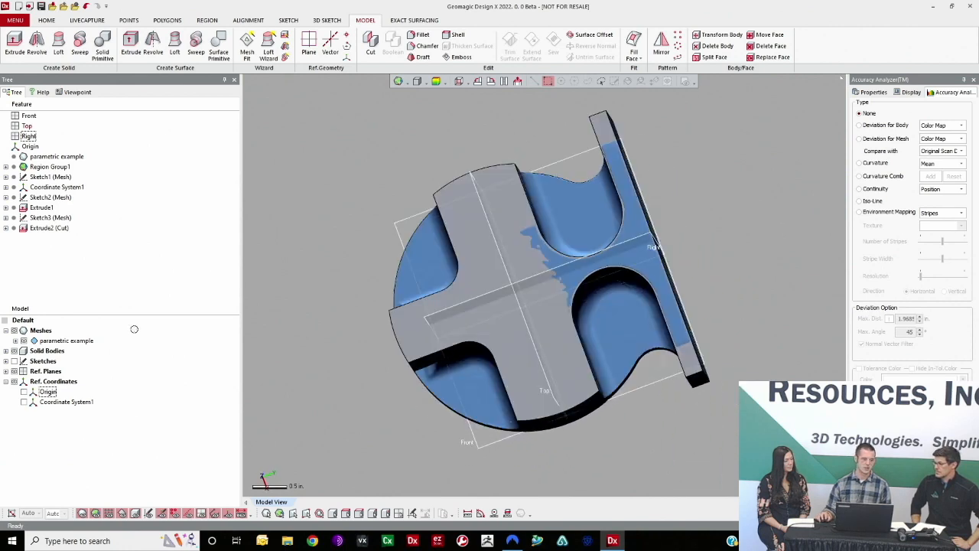
- Roll the feature history back to before the Extrude2 cut and hide the solid body
right_click(47, 234)
left_click(103, 282)
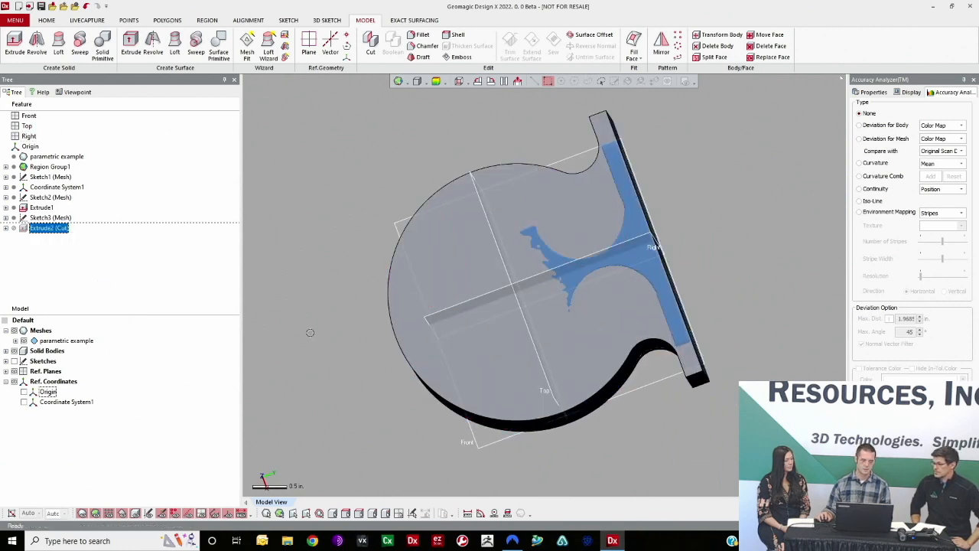
left_click(23, 351)
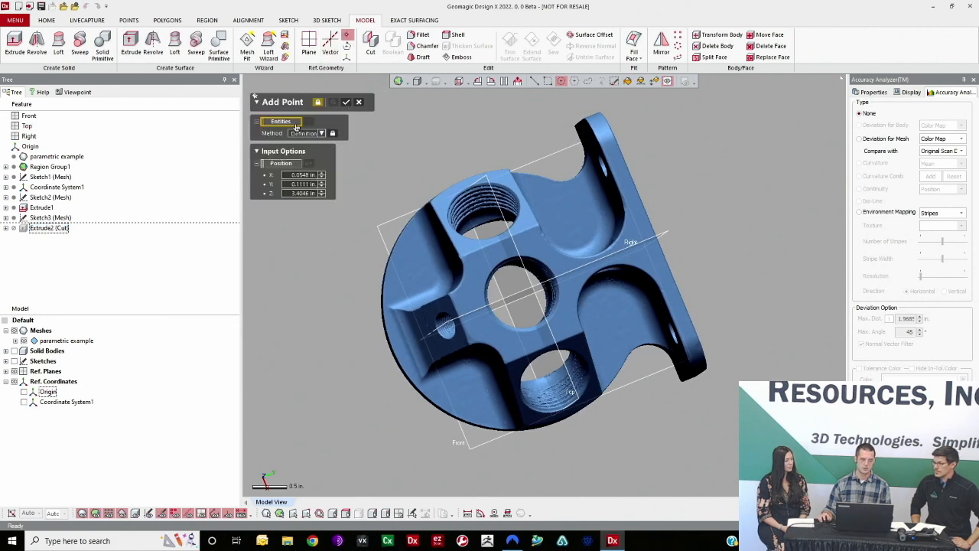
left_click(359, 102)
- Select the four flat pocket and notch floors on the mesh and insert them as one region
left_click(473, 286)
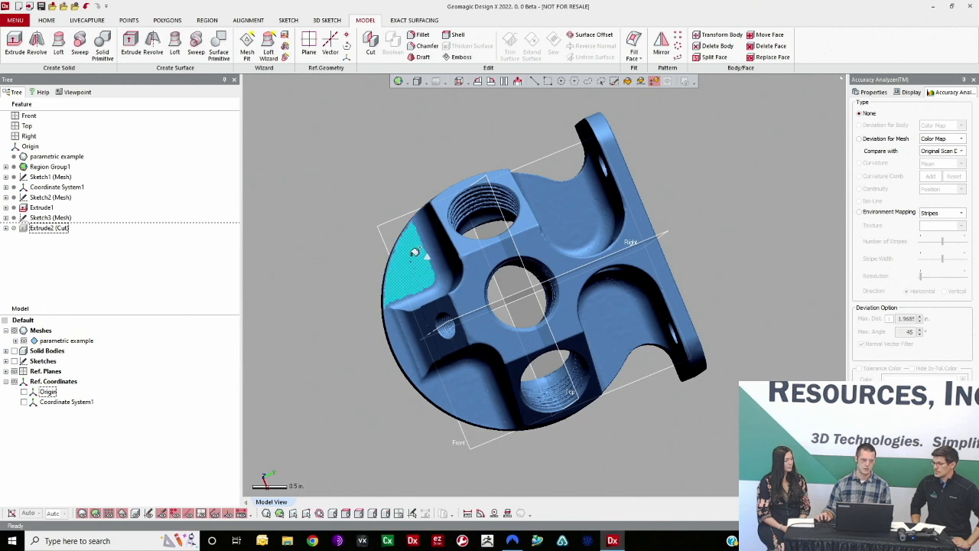
left_click(575, 200)
left_click(619, 330)
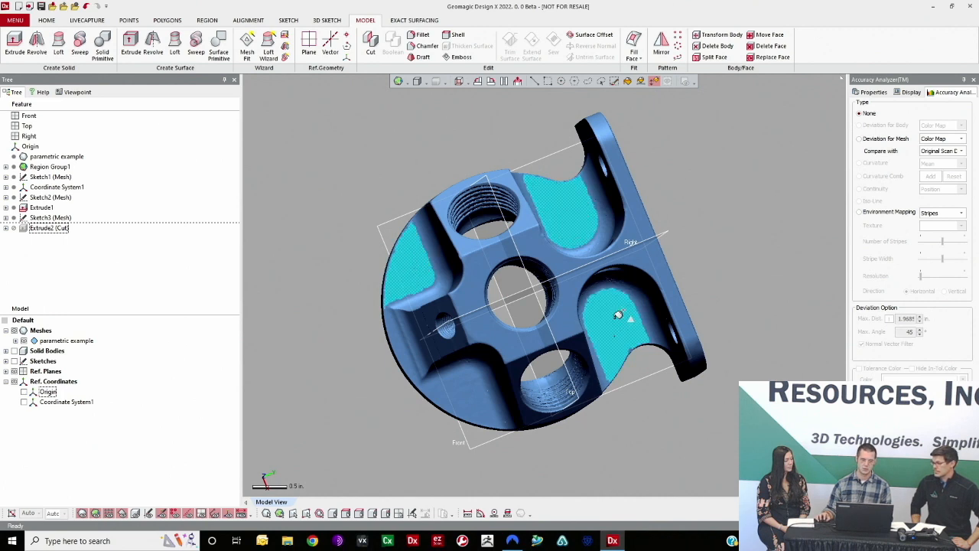
left_click(463, 393)
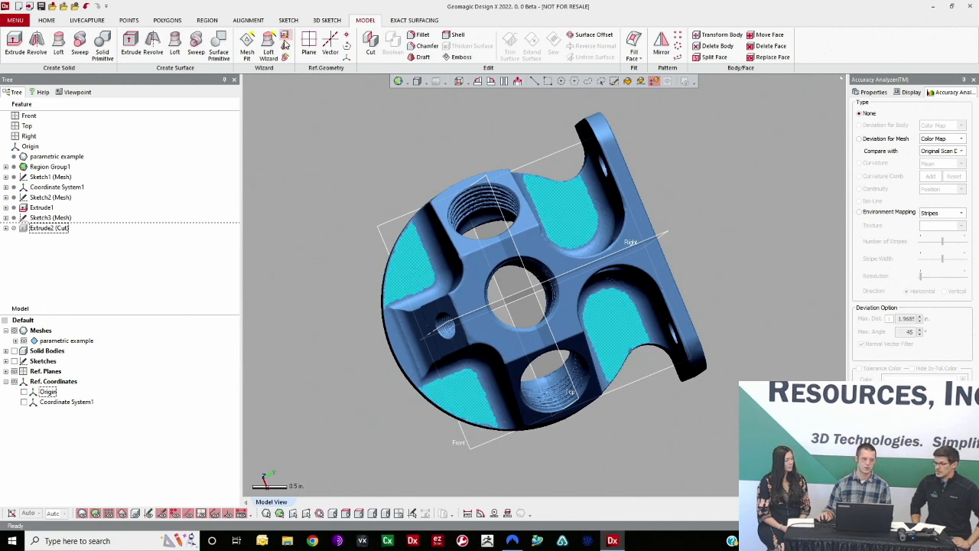
left_click(211, 21)
left_click(124, 45)
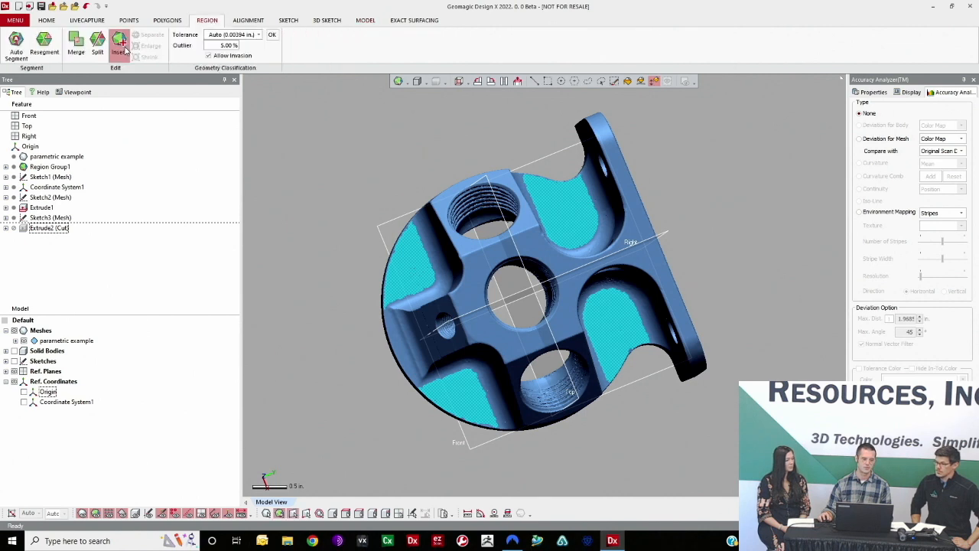
right_click_drag(437, 219, 458, 267)
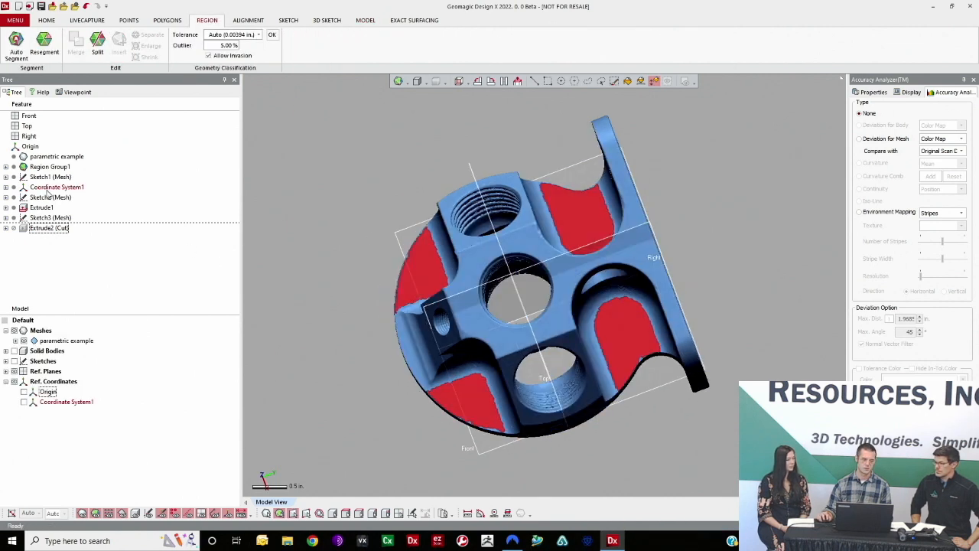
- Redefine the Extrude2 cut to run Up To Region, using Mean Distance Position and the plane region on the pocket floors
right_click(51, 230)
double_click(57, 228)
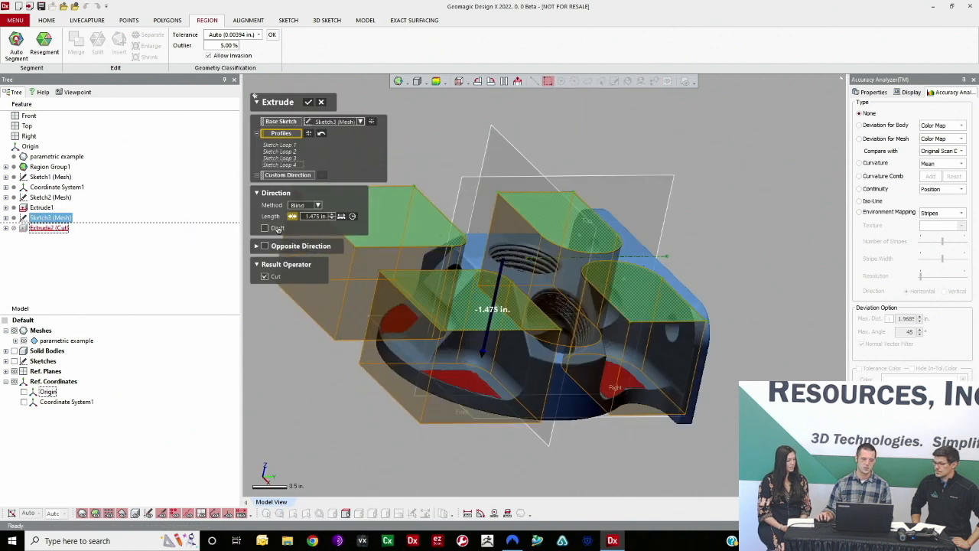
left_click(318, 205)
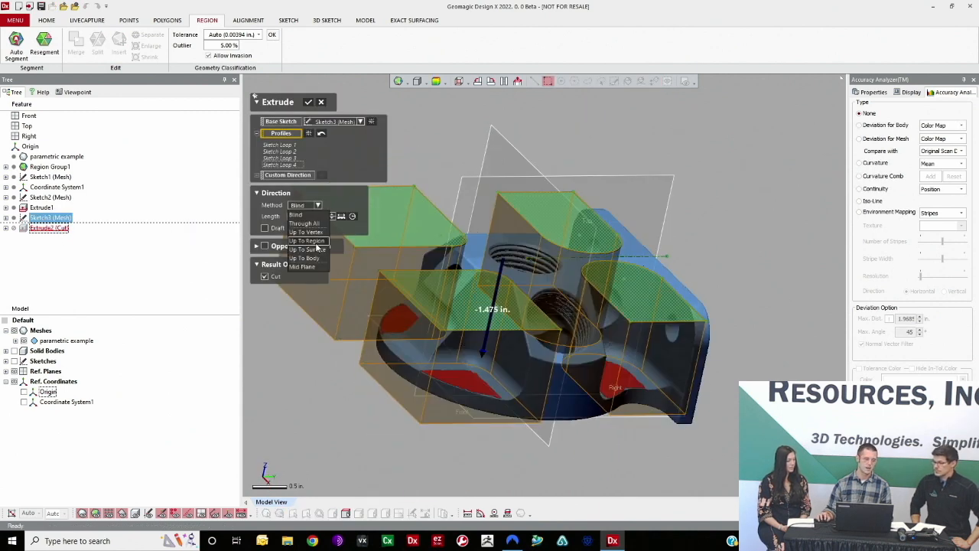
left_click(327, 240)
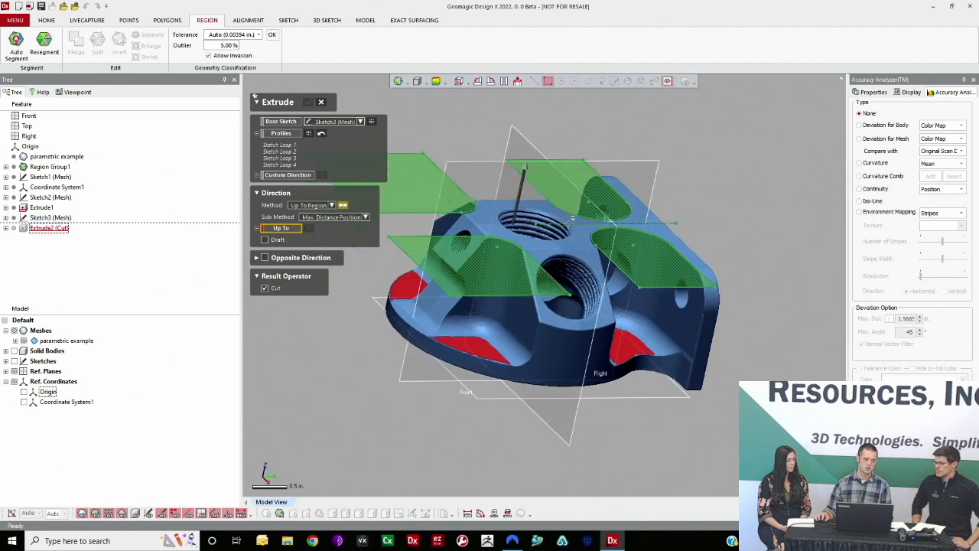
left_click(352, 217)
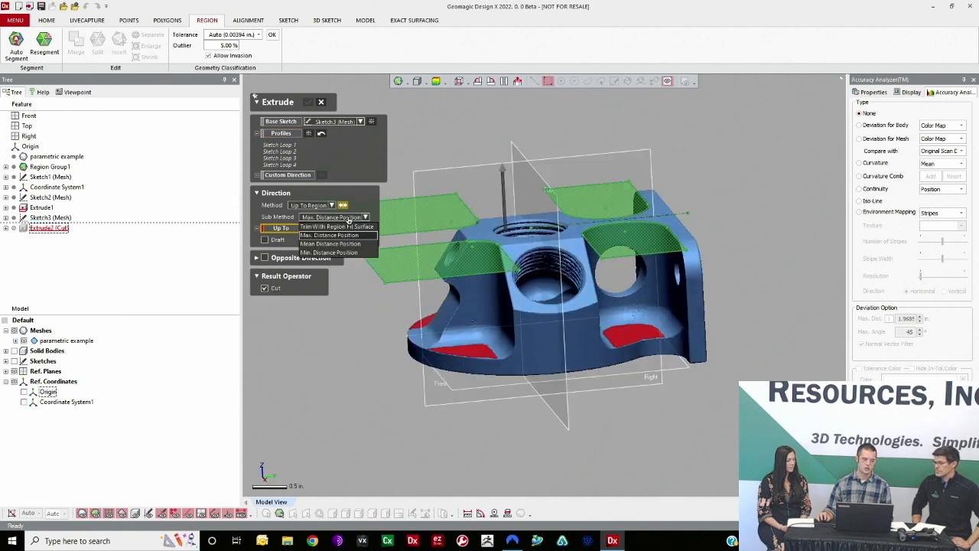
left_click(337, 243)
left_click(478, 353)
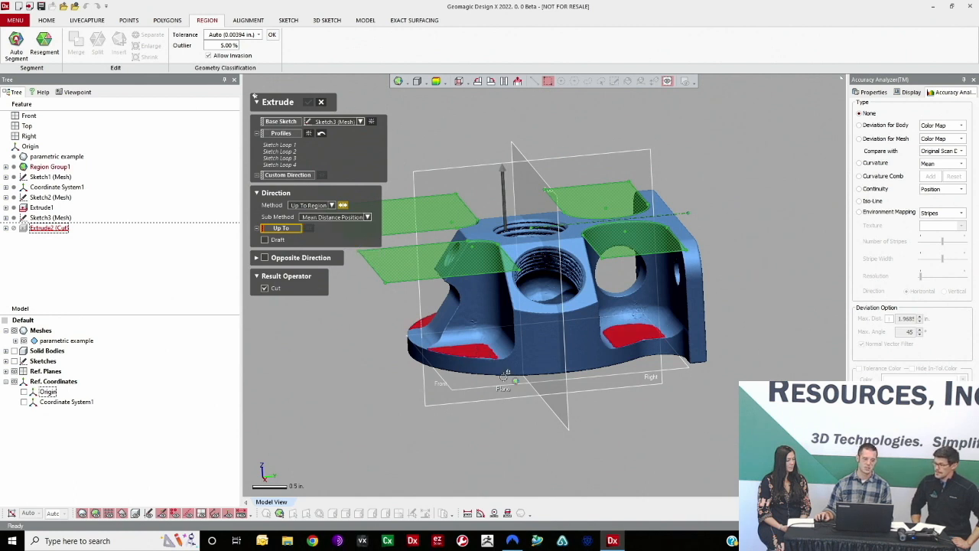
key("ctrl+1")
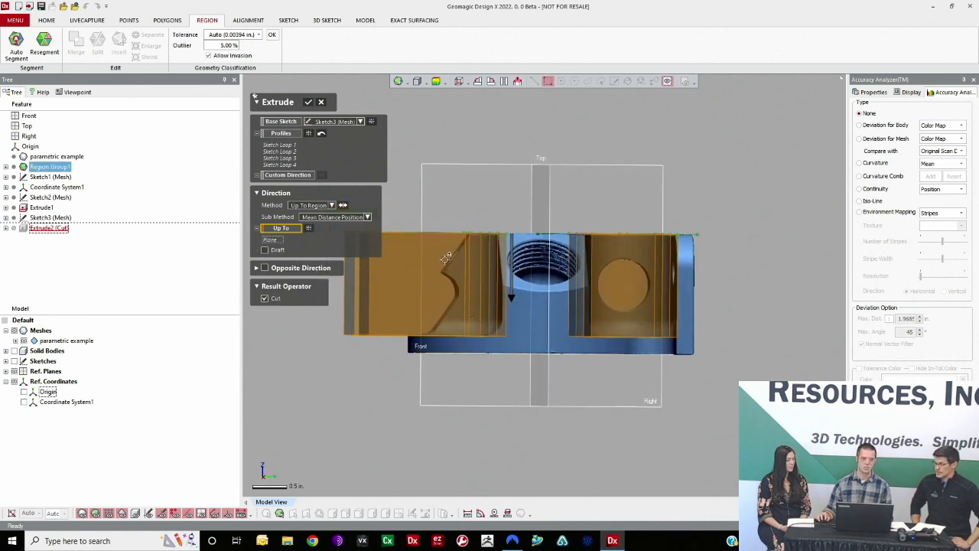
left_click(310, 103)
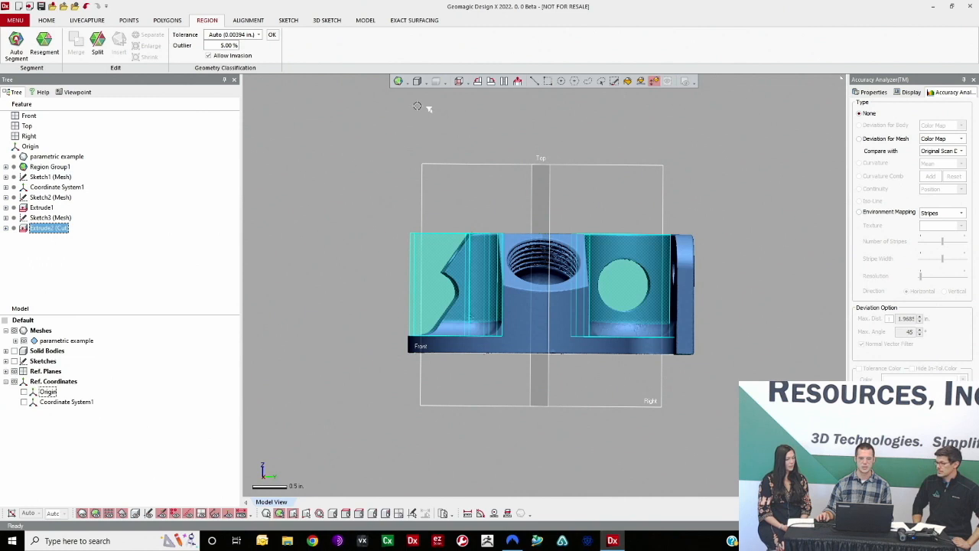
- Show the solid body over the mesh and examine the pocket floors of the redefined cut
right_click_drag(427, 105, 336, 180)
right_click_drag(420, 310, 437, 375)
left_click(426, 375)
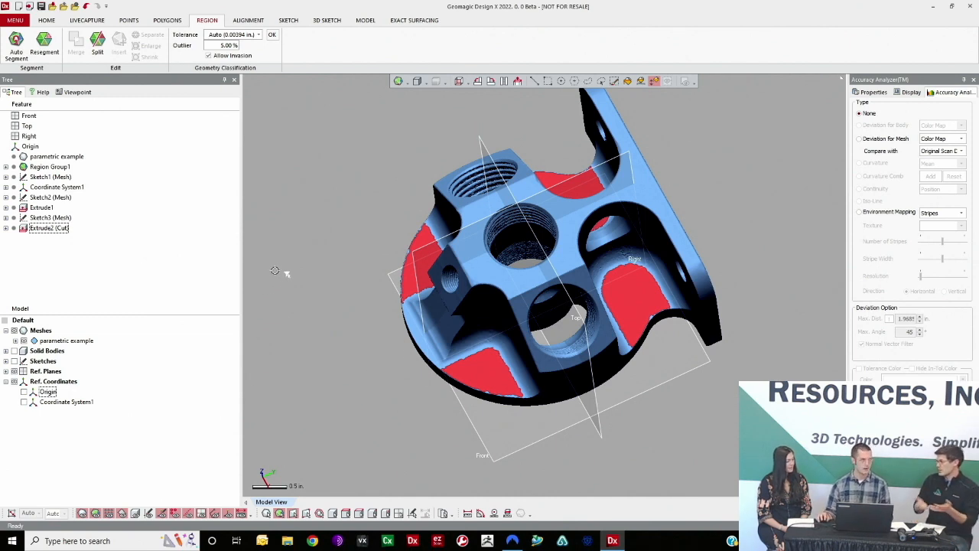
right_click_drag(459, 306, 488, 328)
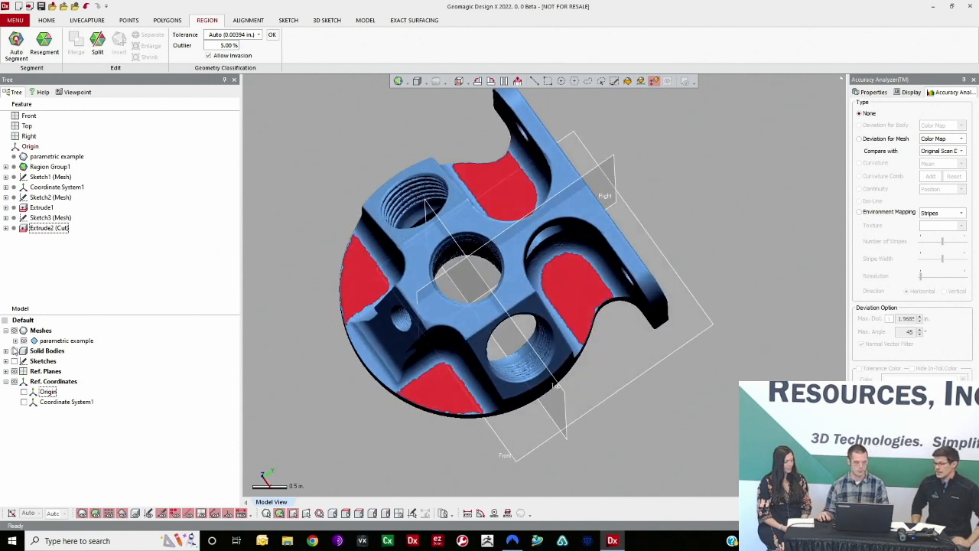
left_click(24, 341)
left_click(23, 340)
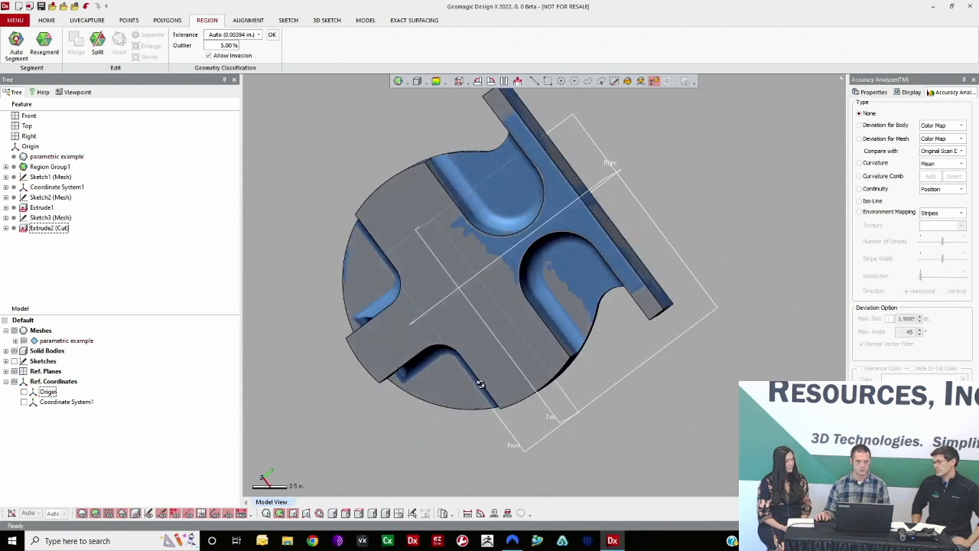
- Examine the solid body's deviation from the scan with a colour map and turn the map off
left_click(443, 81)
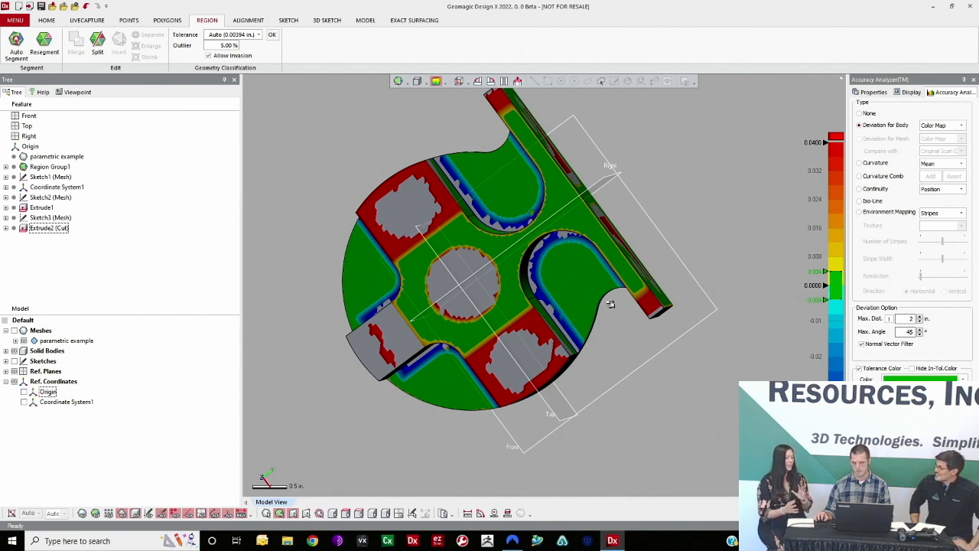
right_click_drag(610, 304, 649, 238)
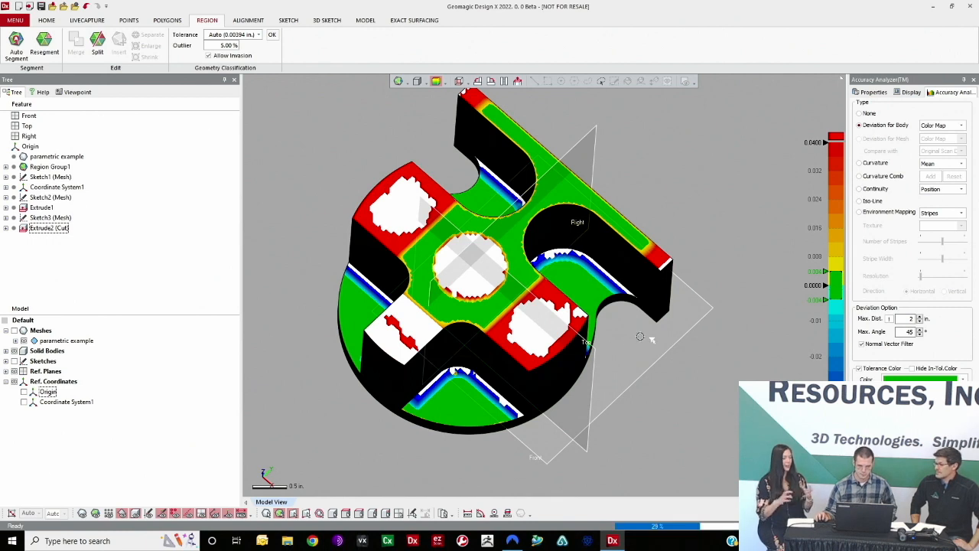
right_click_drag(558, 367, 470, 213)
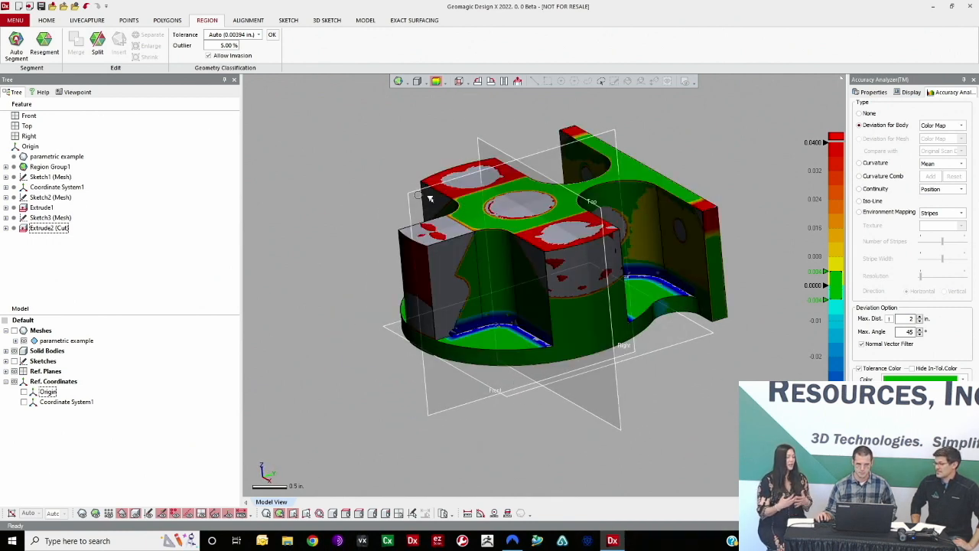
left_click(436, 81)
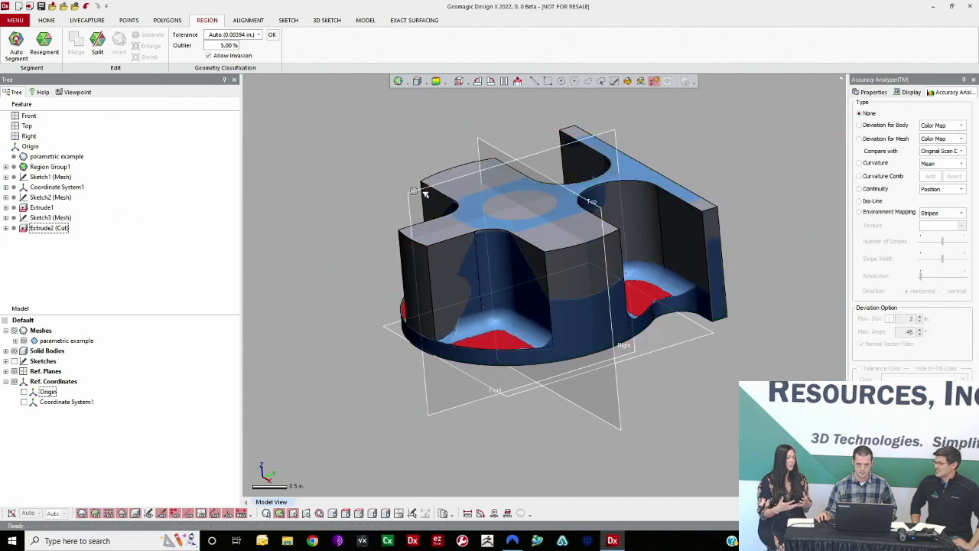
- Create a planar mesh sketch on the Right plane with its section at 0 in offset and exit the sketch
left_click(560, 83)
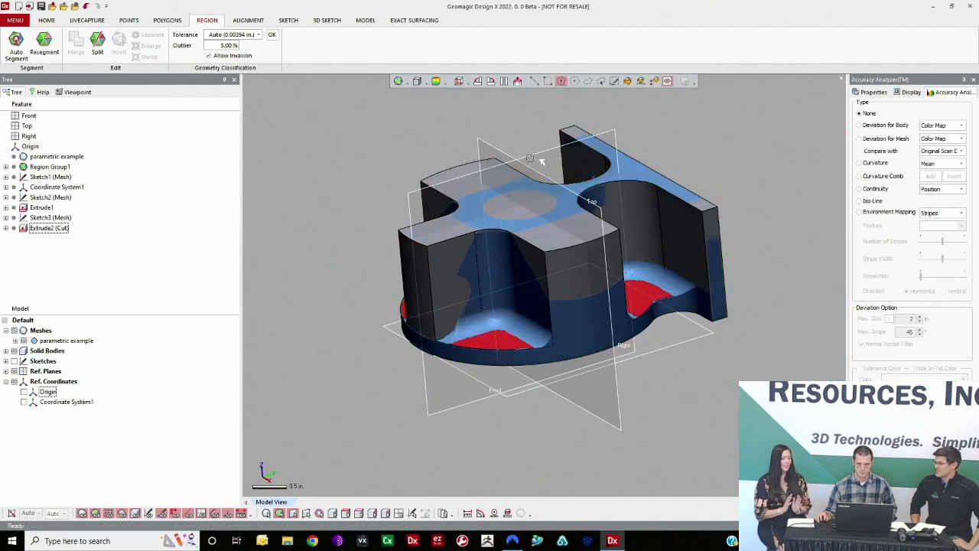
right_click_drag(531, 158, 556, 89)
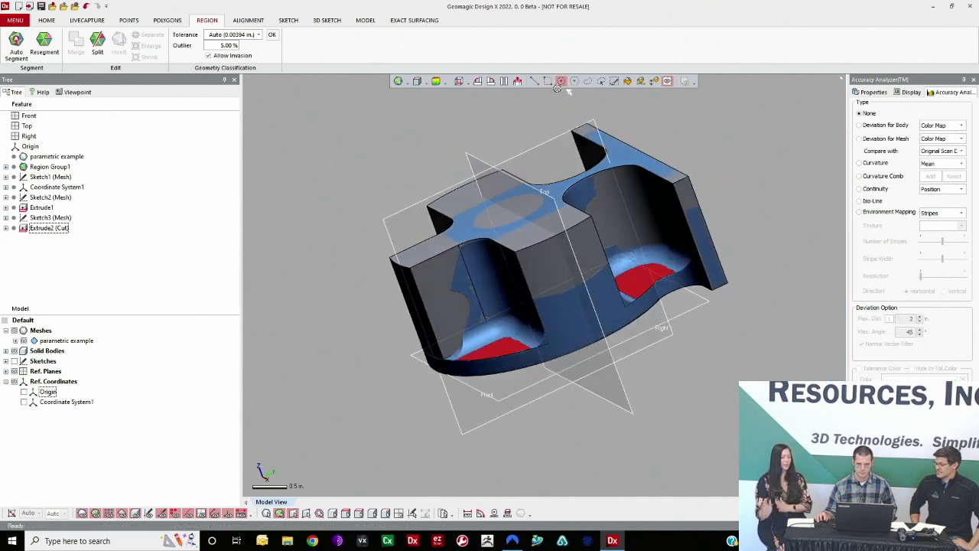
left_click(7, 372)
left_click(46, 402)
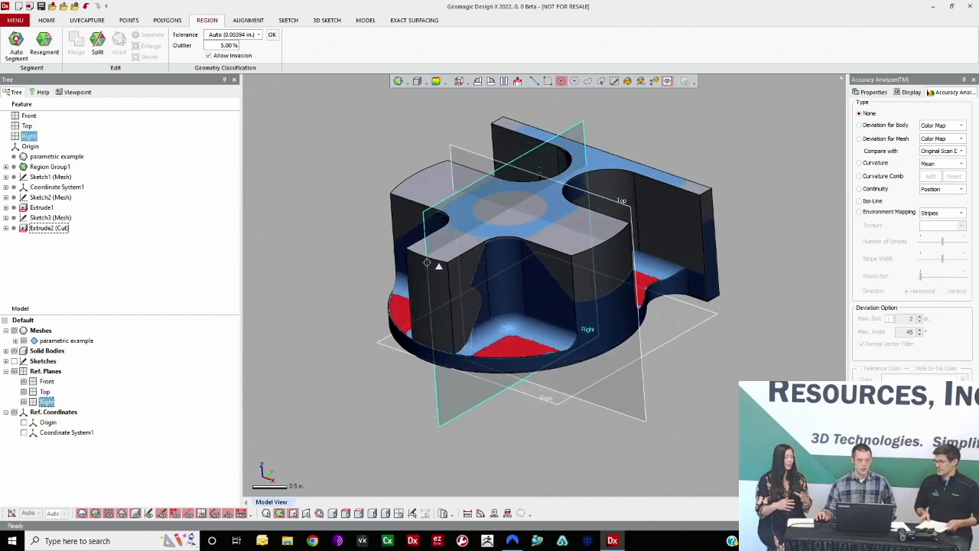
left_click(288, 19)
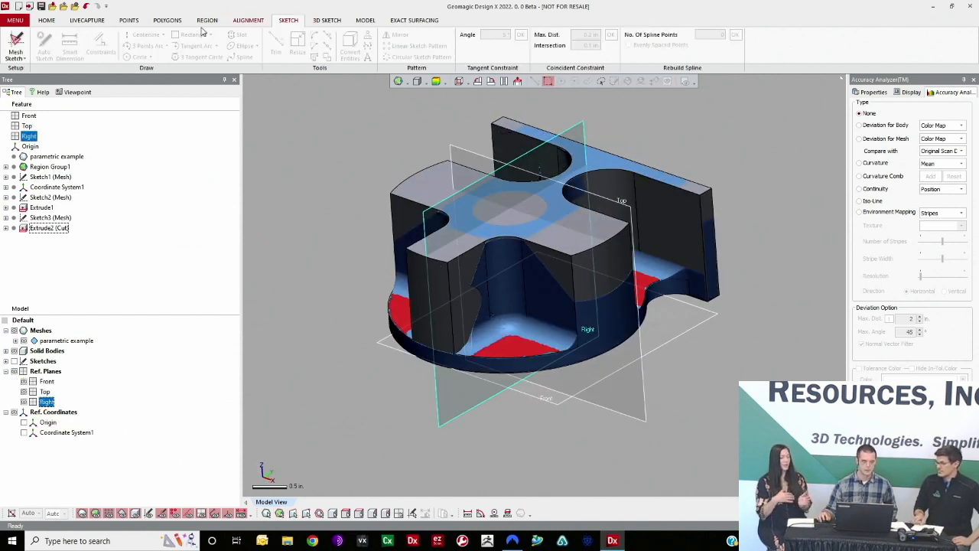
left_click(15, 58)
left_click(31, 72)
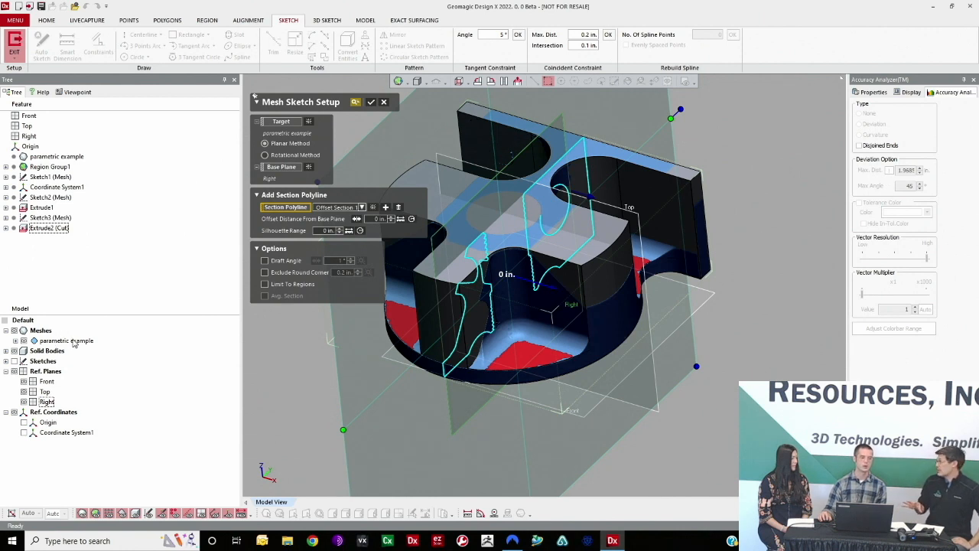
left_click(370, 102)
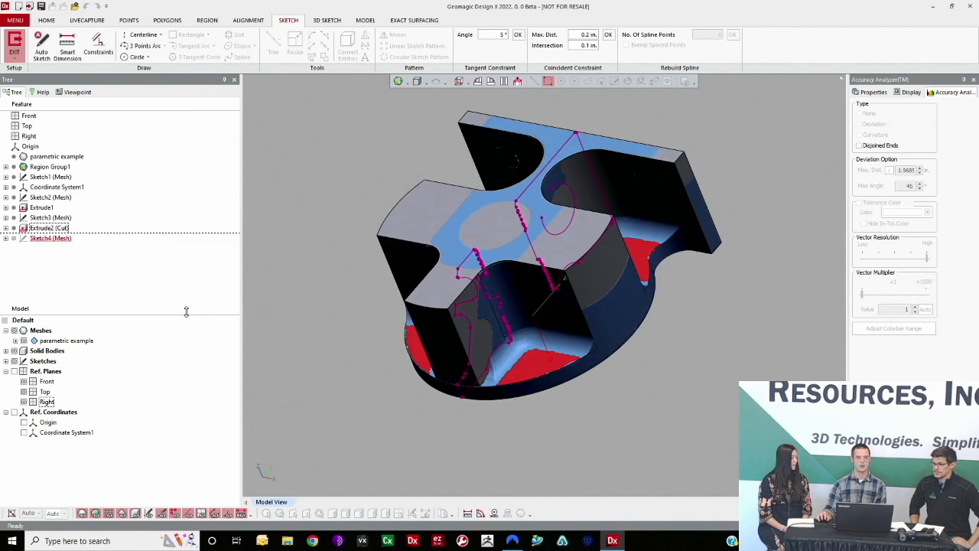
left_click(14, 43)
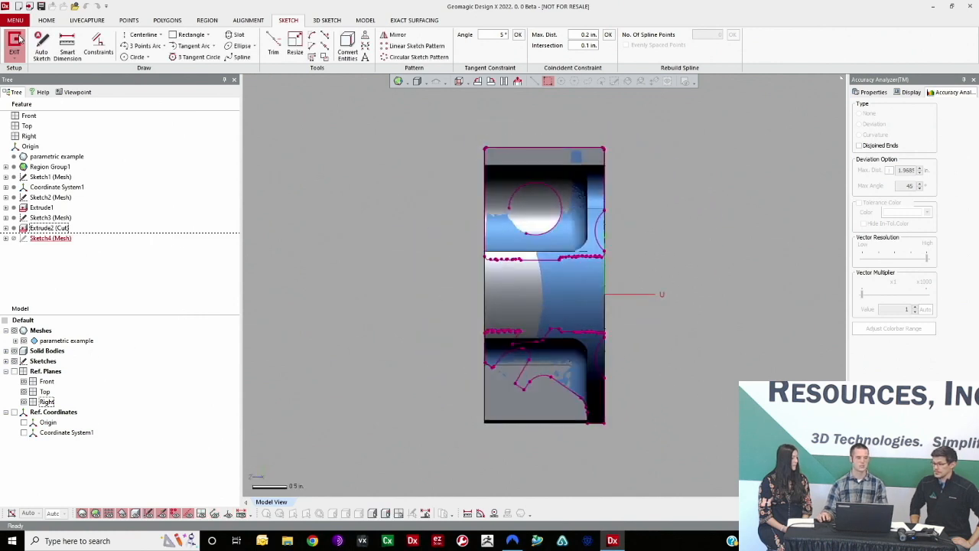
- Duplicate the parametric example mesh, hide the original and select the copy
left_click(65, 340)
key("Delete")
left_click(491, 308)
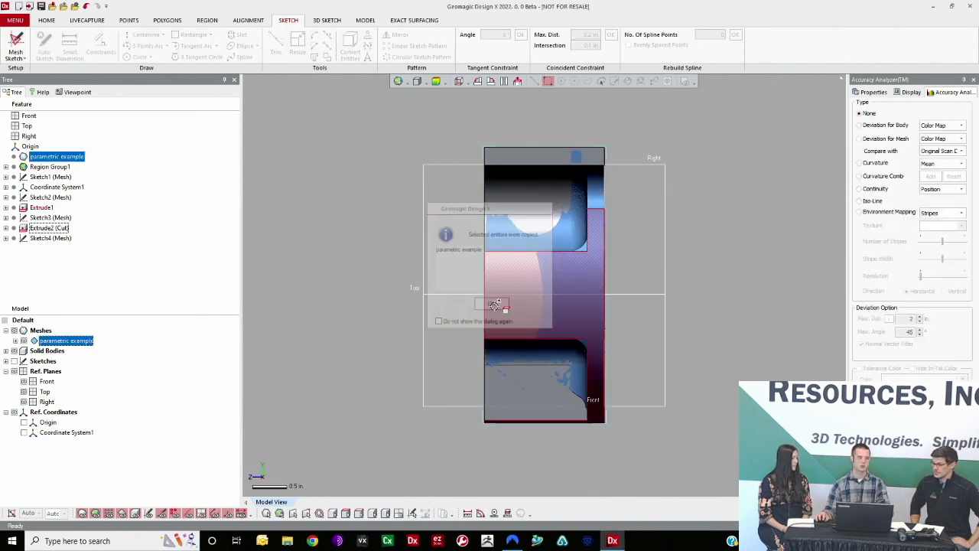
left_click(24, 341)
right_click_drag(276, 276, 359, 302)
left_click(63, 341)
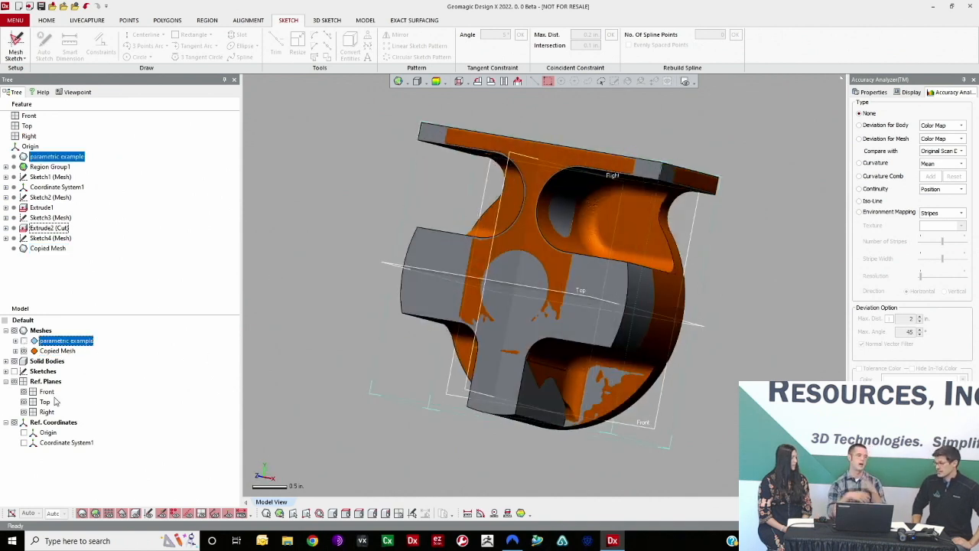
left_click(57, 350)
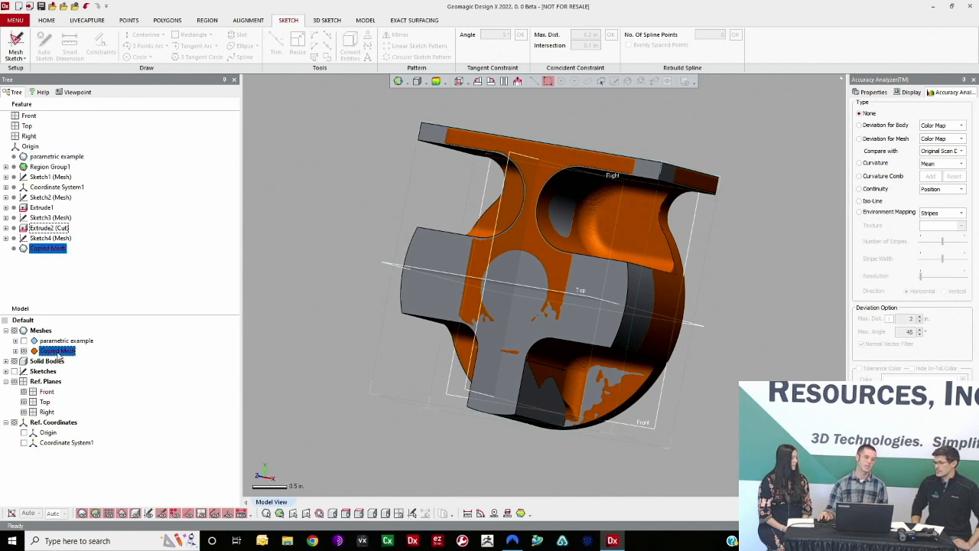
- Hide the solid body, select the walls and floors of the side pockets on the copied mesh and delete those faces
right_click_drag(448, 459, 610, 337)
right_click_drag(478, 315, 564, 341)
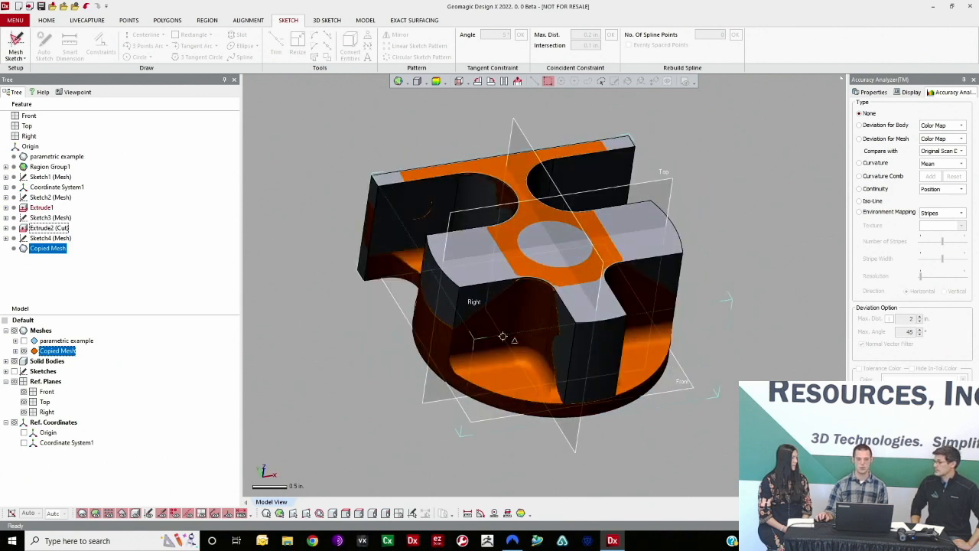
scroll(502, 337, "up", 5)
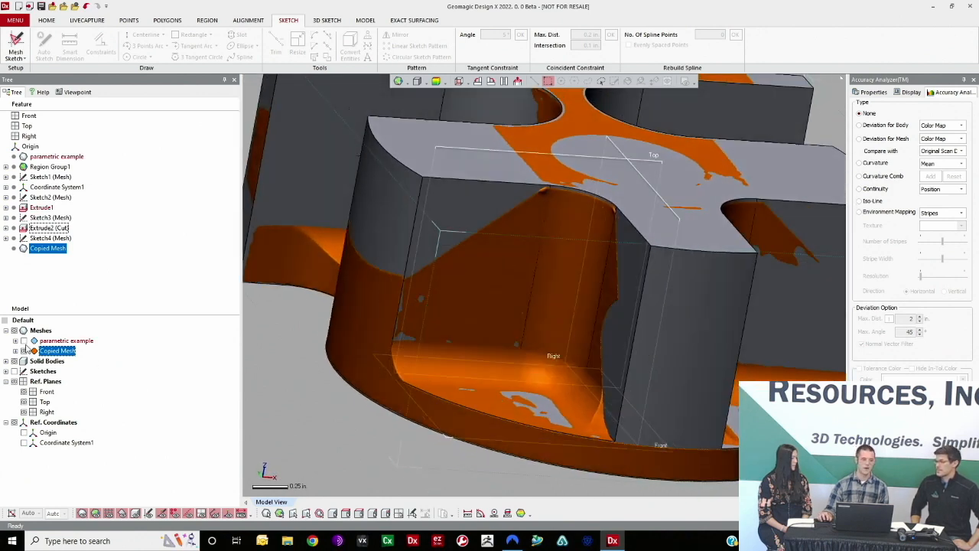
left_click(15, 361)
right_click_drag(547, 264, 584, 306)
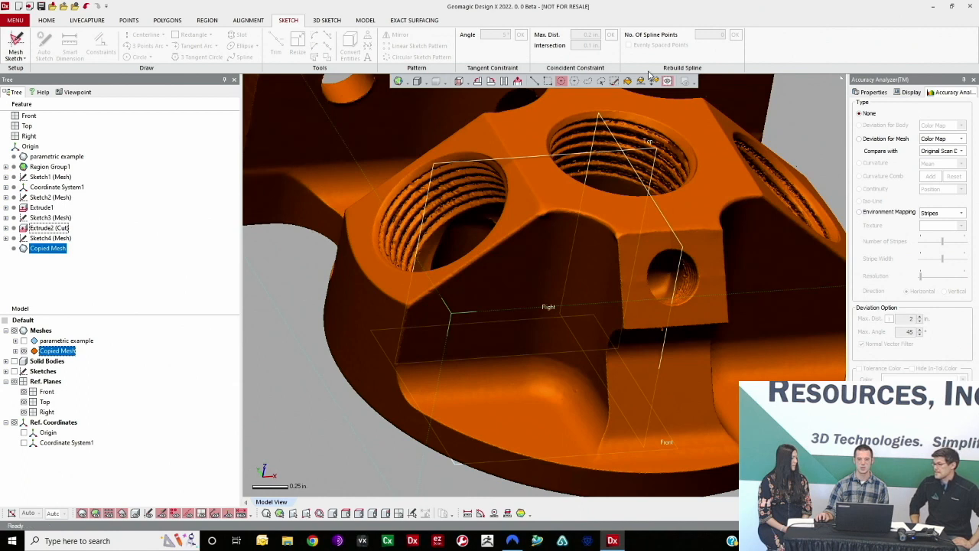
left_click(545, 230)
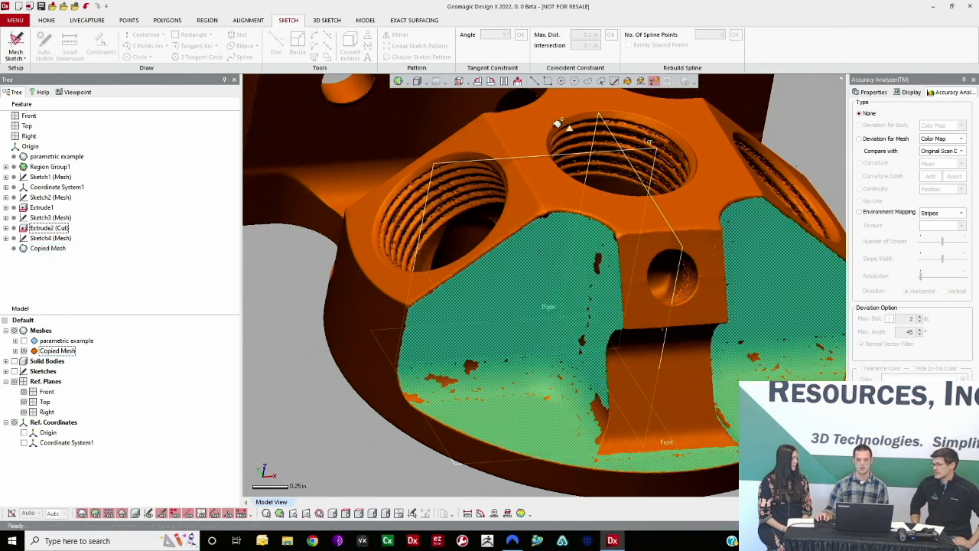
right_click_drag(621, 306, 489, 276)
key("Delete")
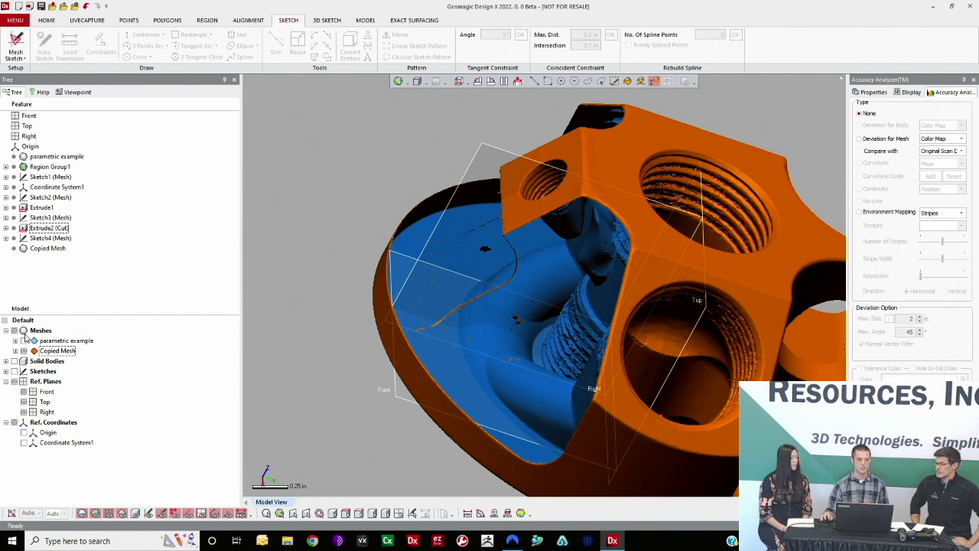
- Compare the copied mesh's opened pockets with the original mesh by switching the visibility of the two meshes
left_click(24, 350)
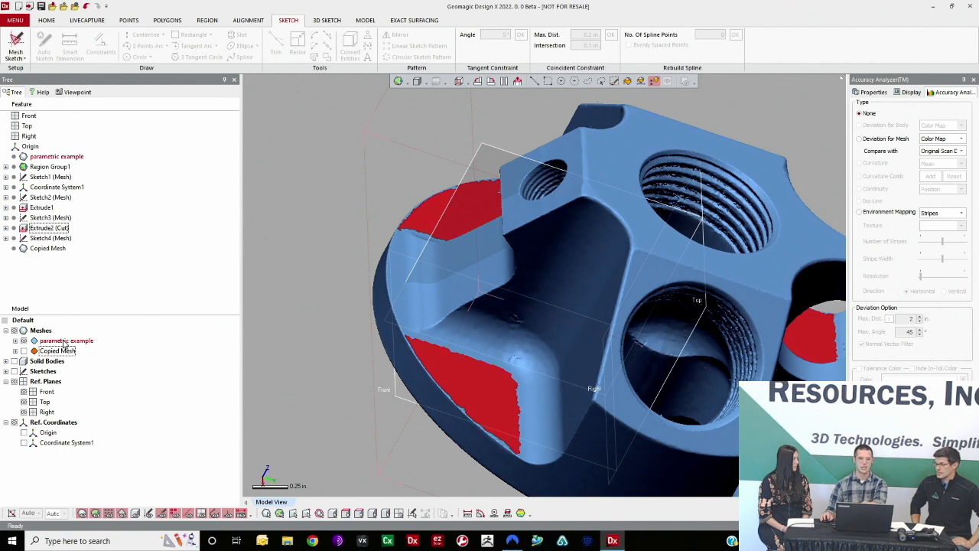
left_click(24, 341)
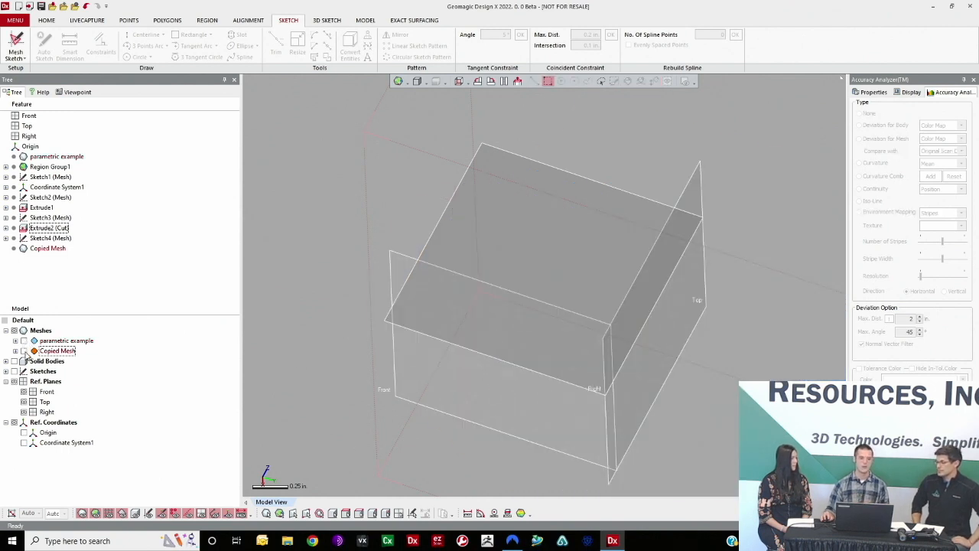
left_click(24, 350)
right_click_drag(490, 246, 522, 300)
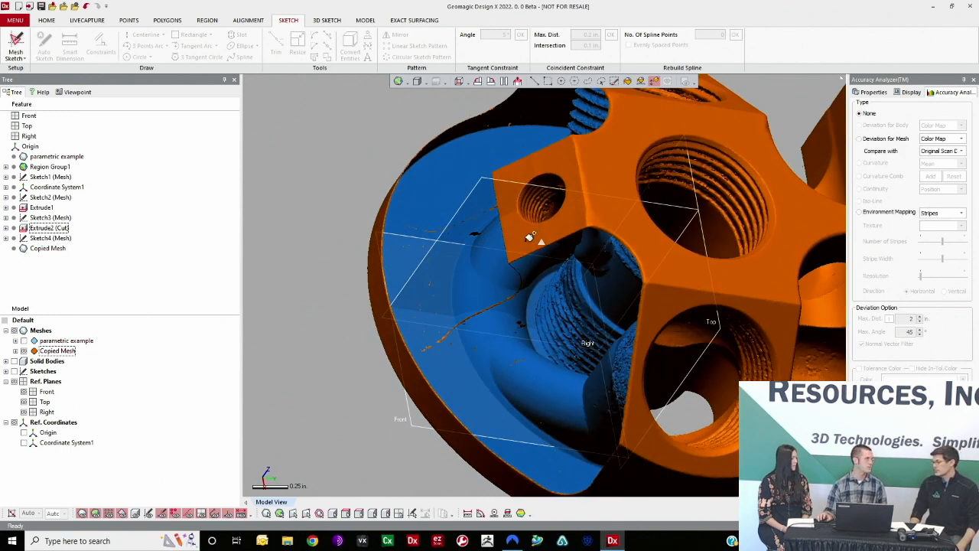
right_click_drag(641, 290, 620, 328)
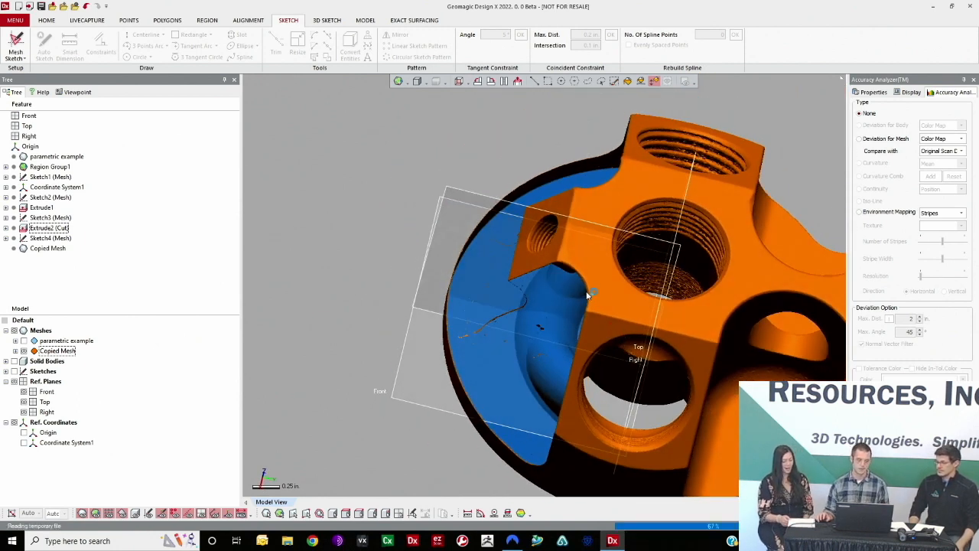
- Delete the copied mesh from the feature history and show the original mesh
right_click(50, 251)
left_click(72, 267)
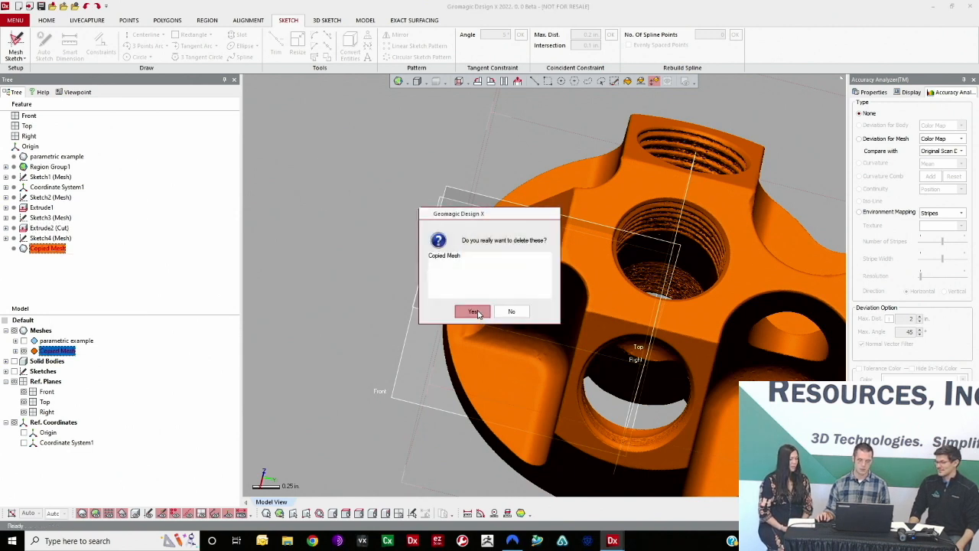
left_click(474, 311)
left_click(24, 341)
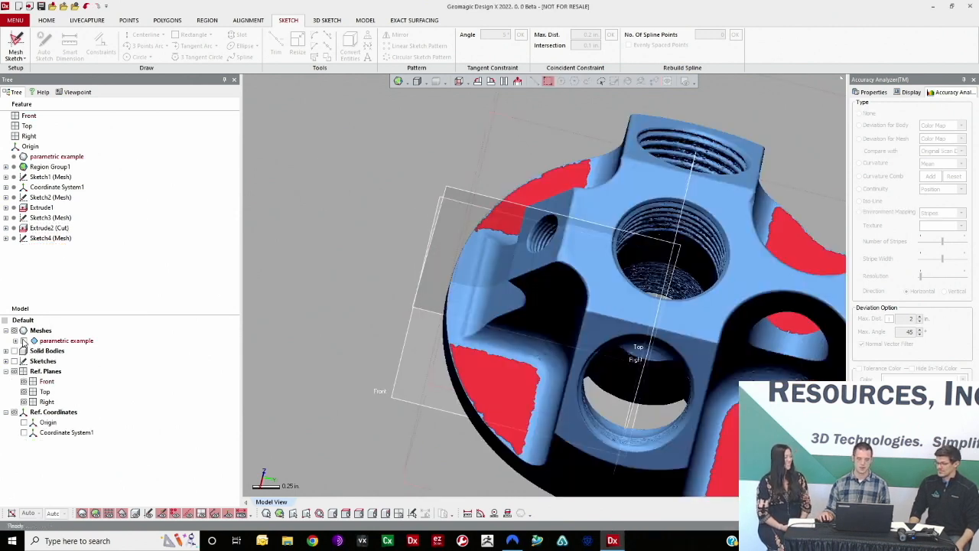
- Hide the reference planes and inspect the central bore and ring-shaped pocket on the underside of the mesh
mouse_move(539, 319)
right_mouse_down()
mouse_move(424, 295)
mouse_move(442, 407)
mouse_move(612, 280)
right_mouse_up()
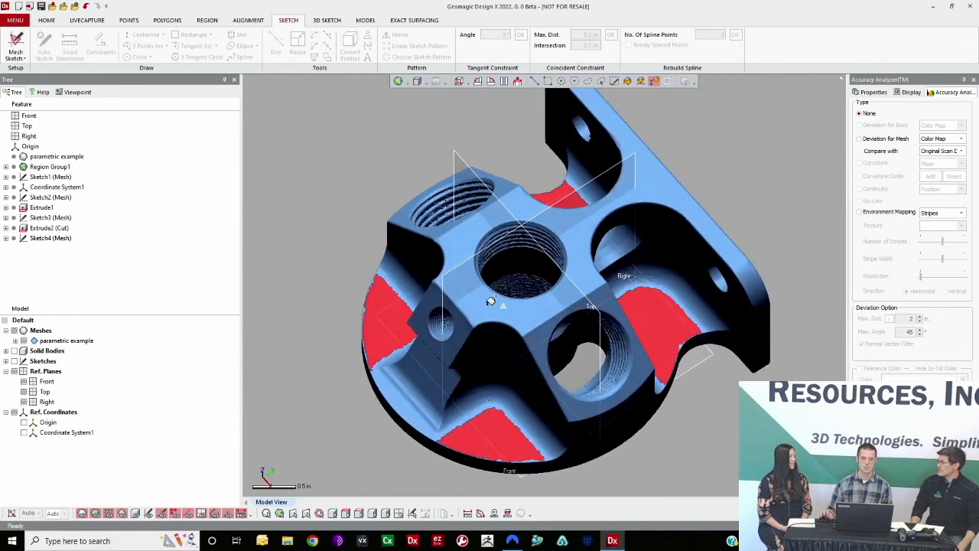
right_click_drag(542, 310, 405, 268)
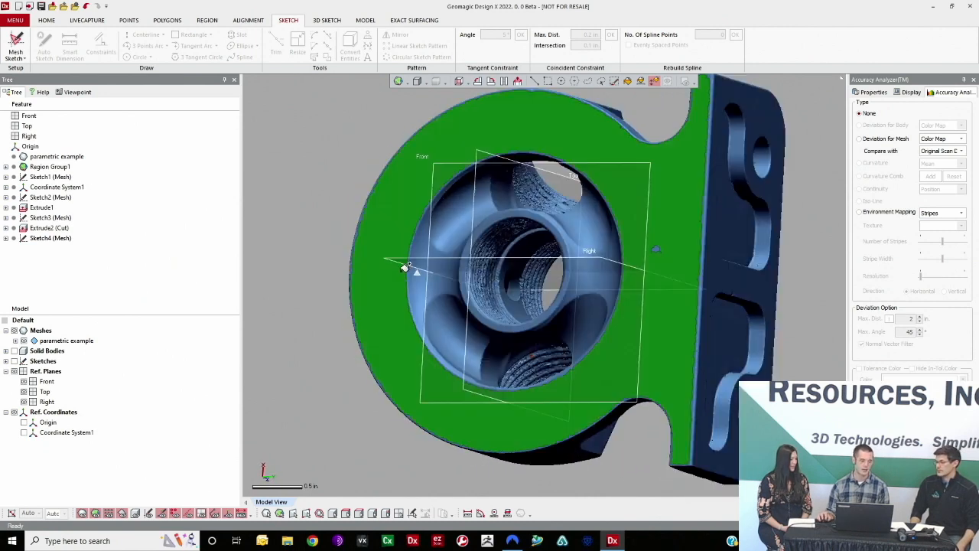
left_click(14, 371)
right_click_drag(439, 221, 485, 212)
scroll(509, 240, "up", 4)
right_click_drag(404, 184, 621, 281)
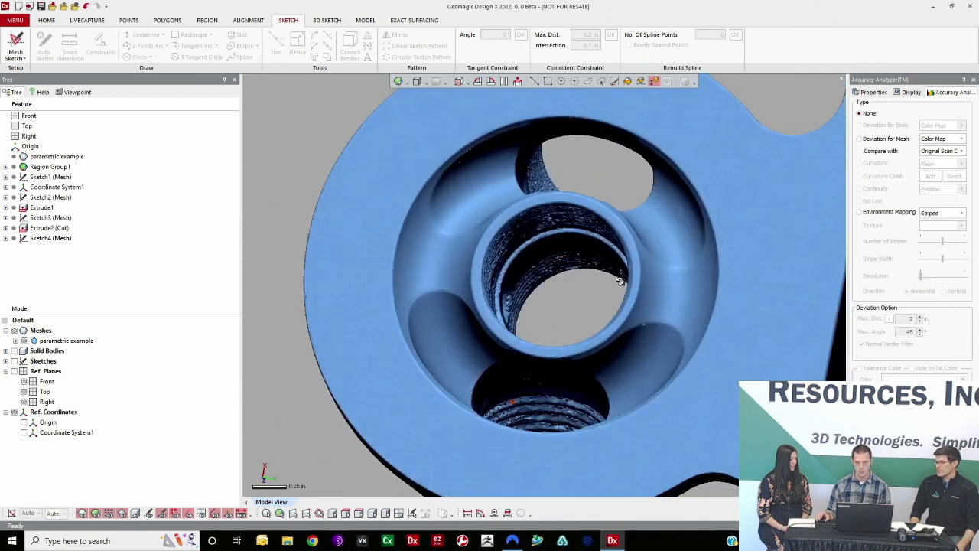
- Toggle the parametric example mesh off and on, and examine its threaded ports and side pockets from outside
left_click(24, 341)
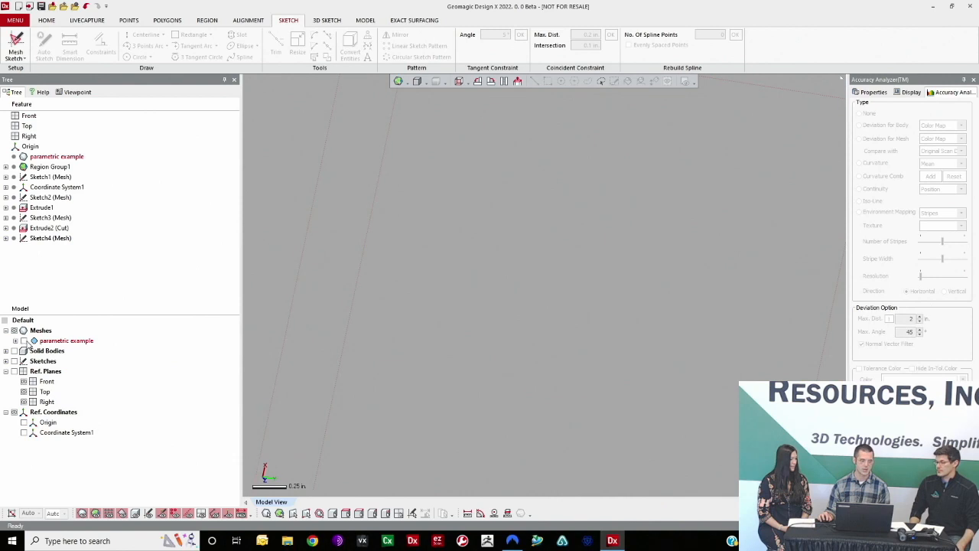
left_click(29, 342)
right_click_drag(562, 250, 427, 209)
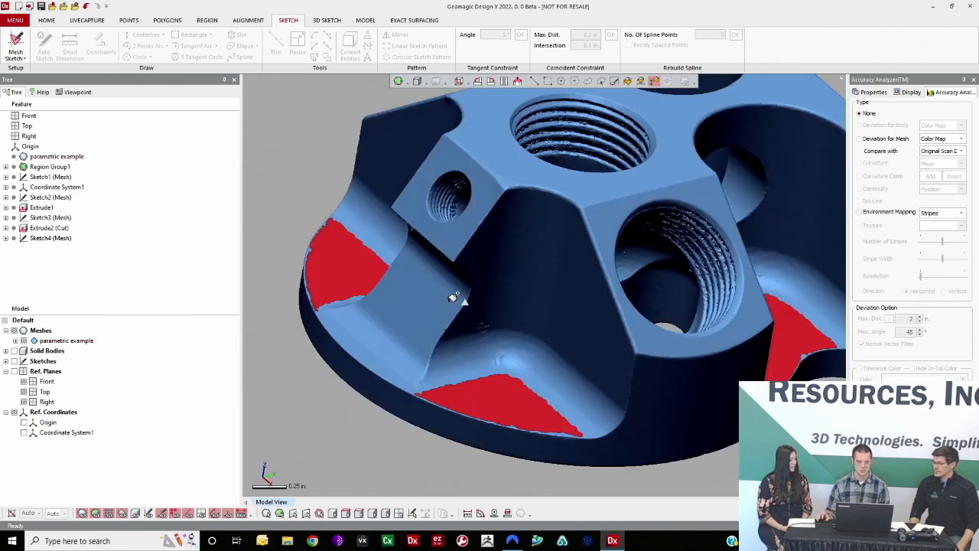
scroll(453, 298, "down", 3)
right_click_drag(498, 284, 574, 389)
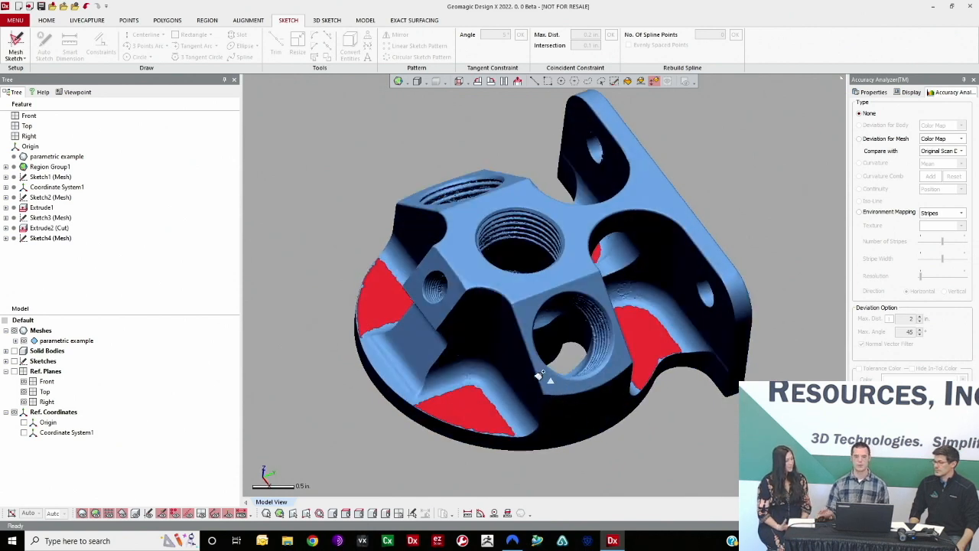
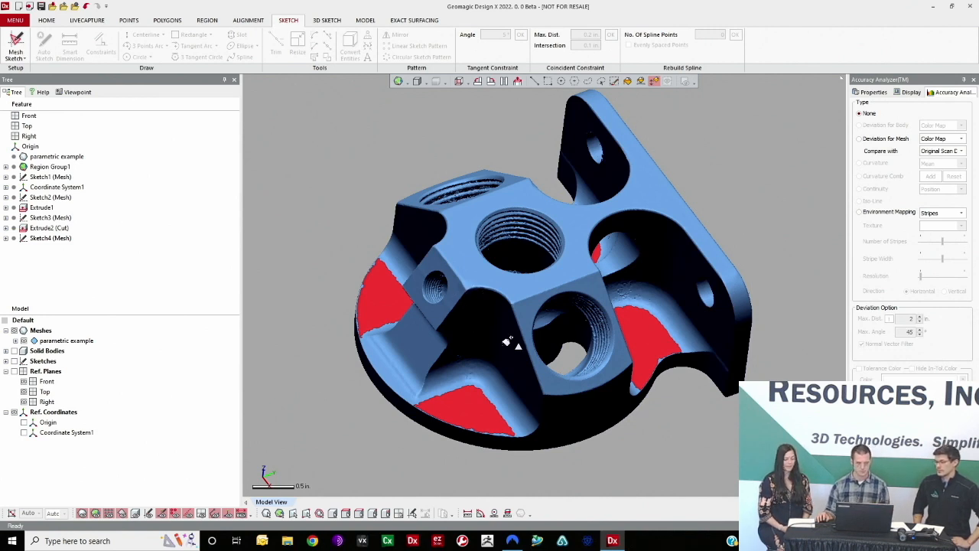
- Show the solid body and reopen Sketch4 (Mesh) for editing, viewed square to its sketch plane
right_click_drag(504, 342, 425, 354)
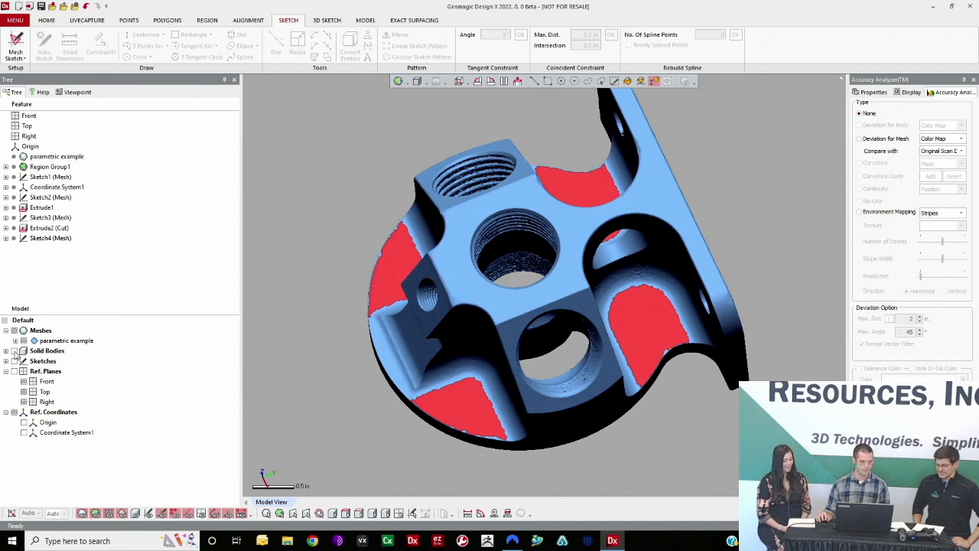
left_click(15, 351)
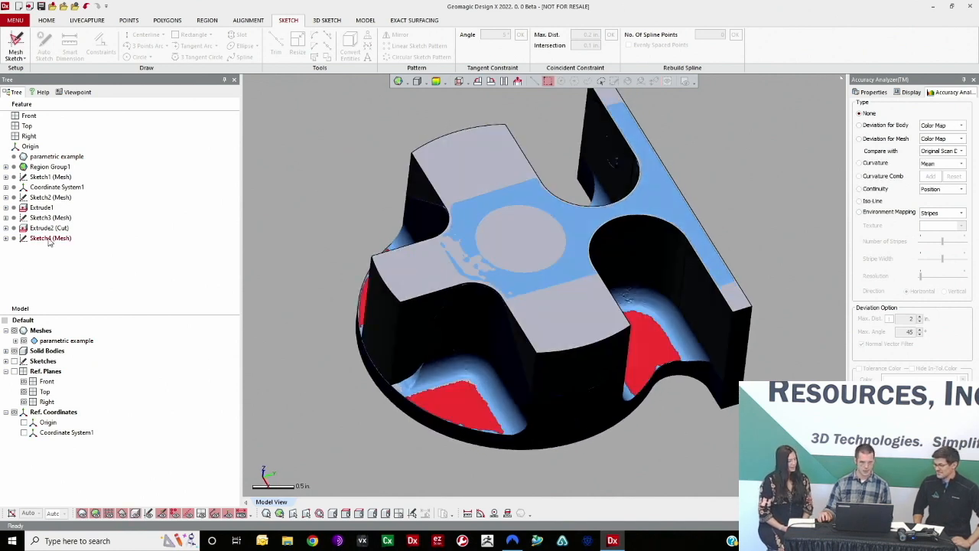
left_click(50, 238)
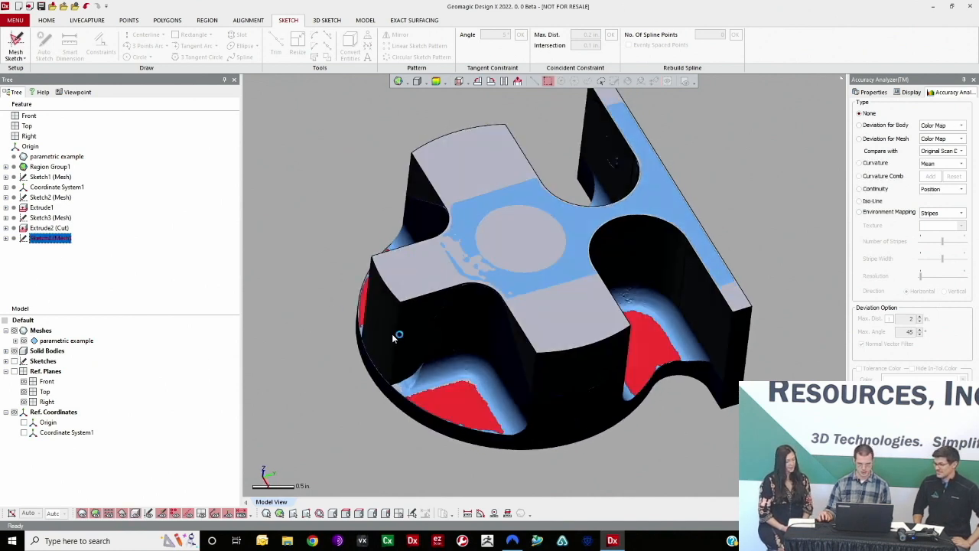
mouse_move(463, 320)
right_mouse_down()
mouse_move(488, 283)
mouse_move(453, 240)
right_mouse_up()
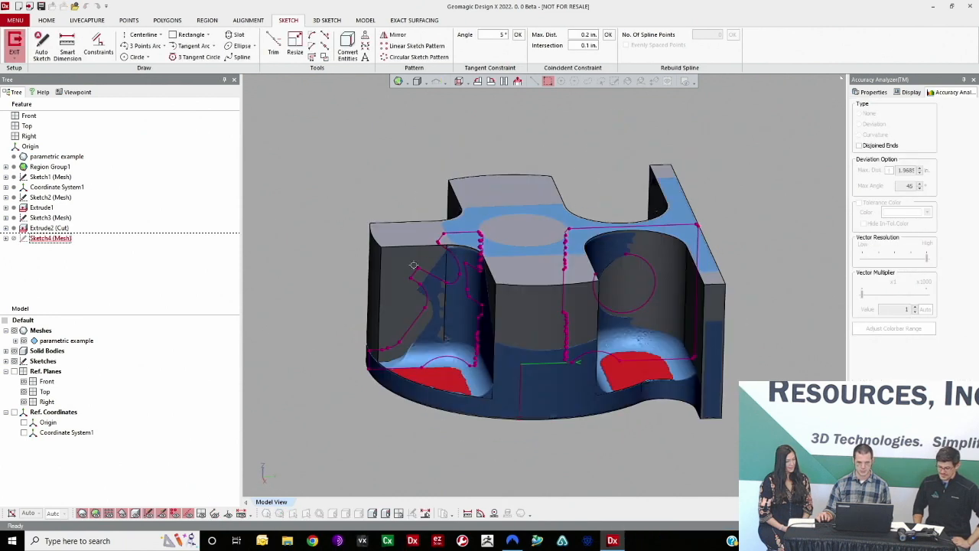
right_click_drag(405, 366, 407, 333)
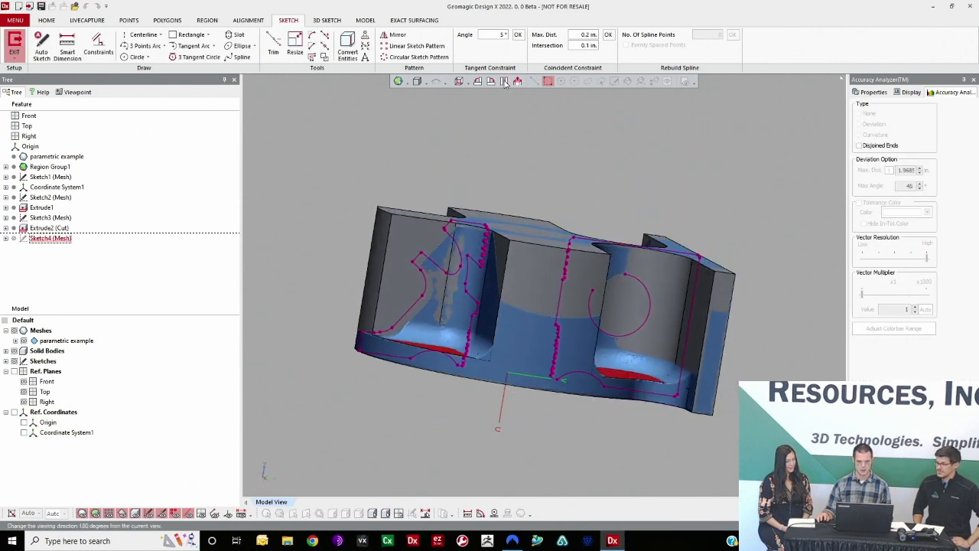
left_click(505, 83)
left_click(505, 83)
left_click(518, 82)
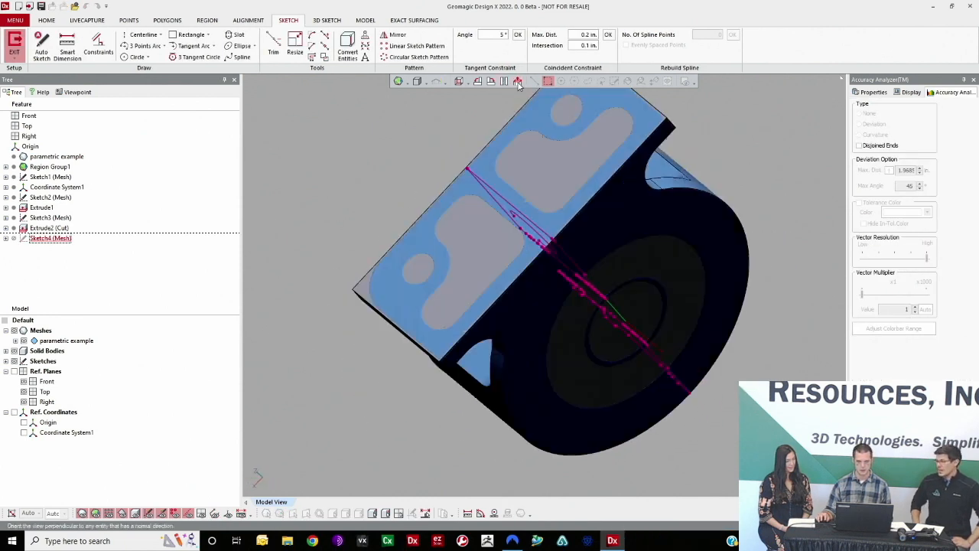
left_click(491, 83)
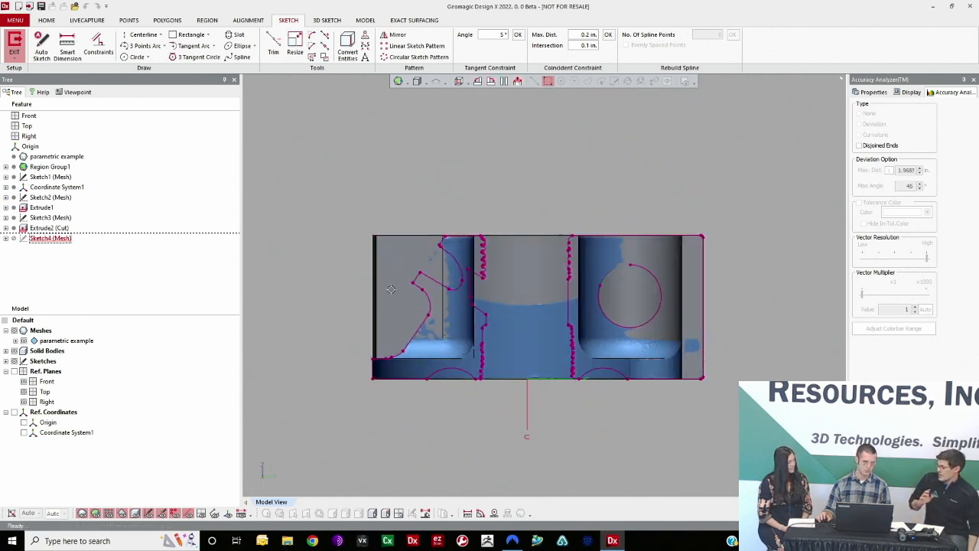
- Hide the mesh and draw a line about 0.55 in long along the slanted port face of the section, up to its upper corner
scroll(387, 274, "up", 3)
left_click(23, 340)
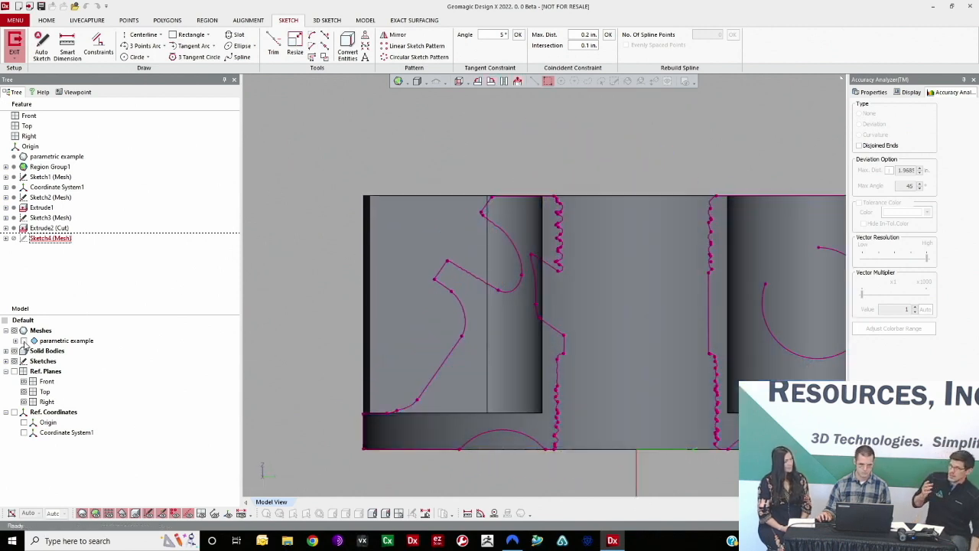
left_click(133, 34)
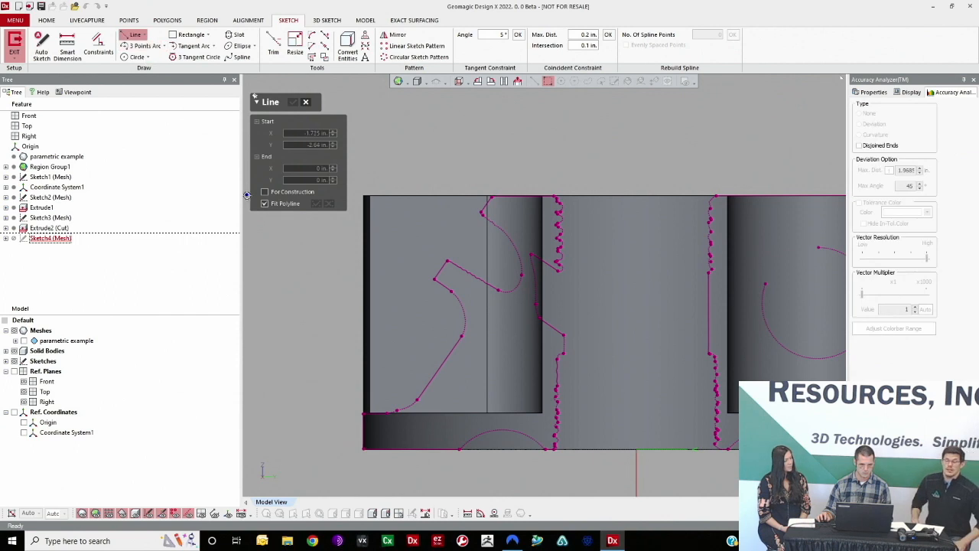
left_click(438, 272)
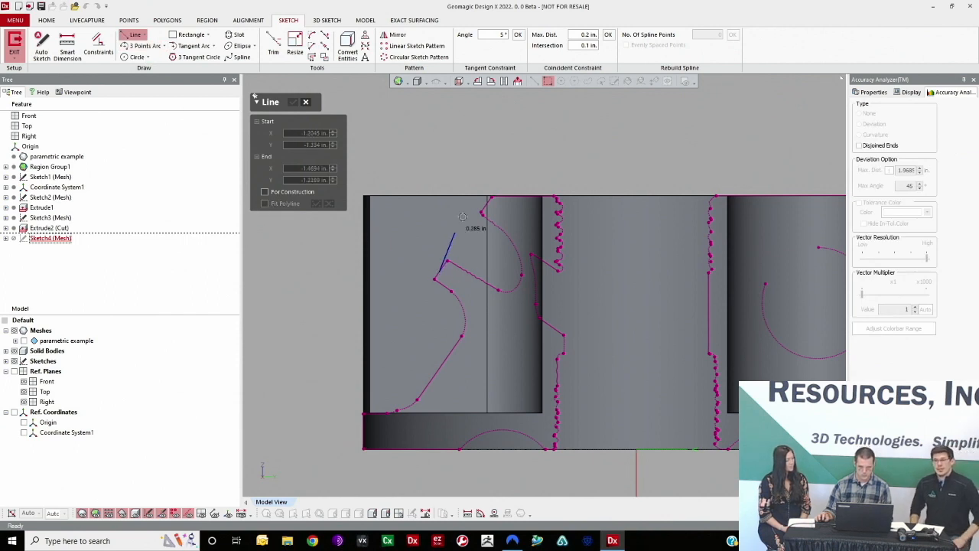
left_click(485, 202)
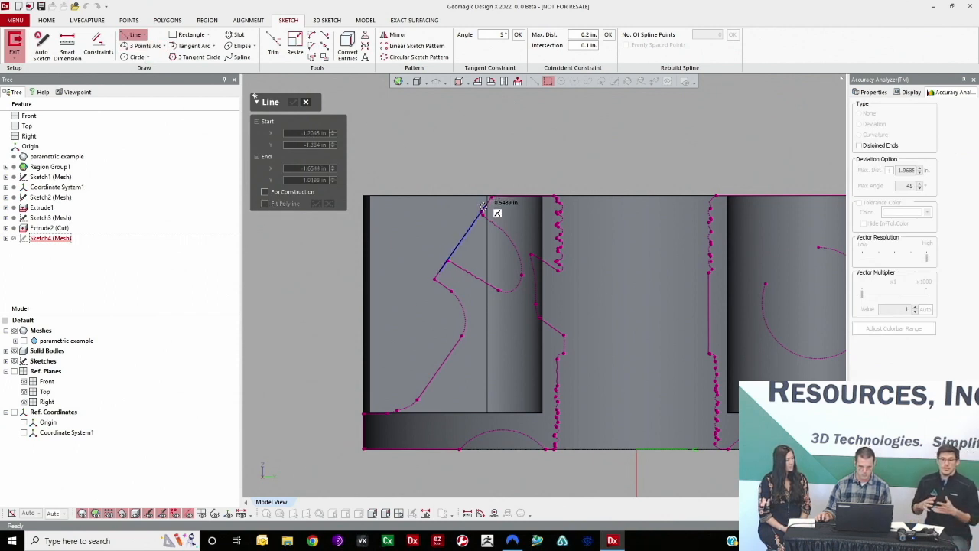
- Fit lines to the notch's short edge and lower slanted edge, and convert the pocket's floor edge into the sketch
left_click(449, 289)
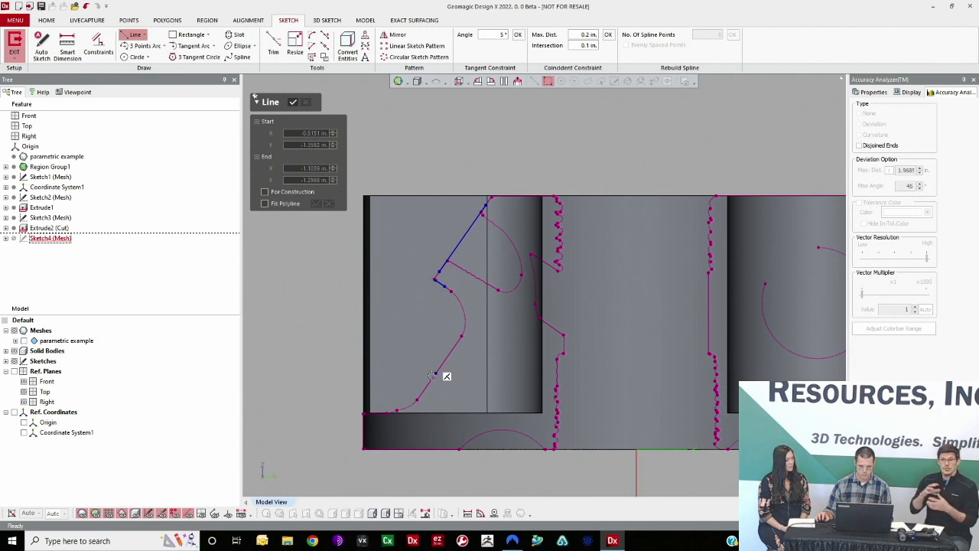
left_click(458, 347)
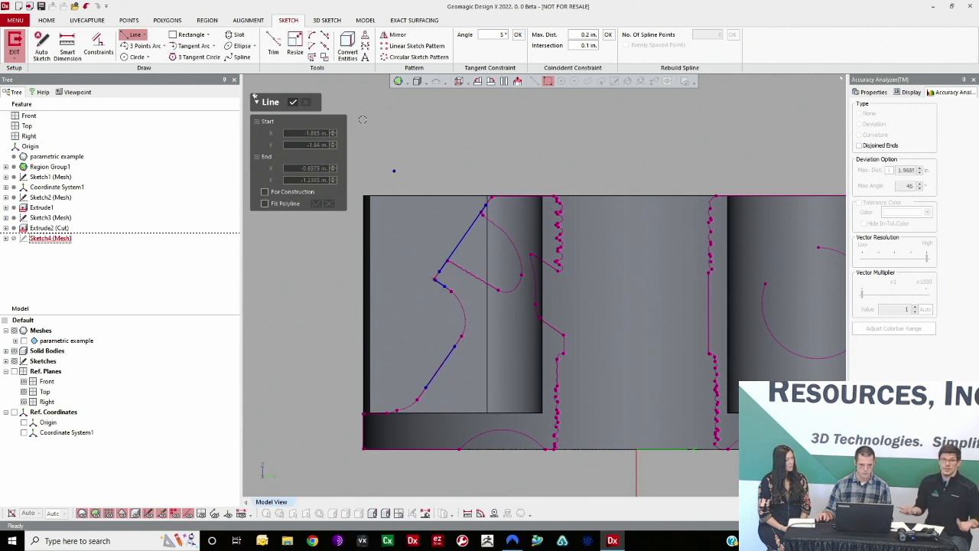
left_click(346, 48)
right_click_drag(408, 413, 423, 411)
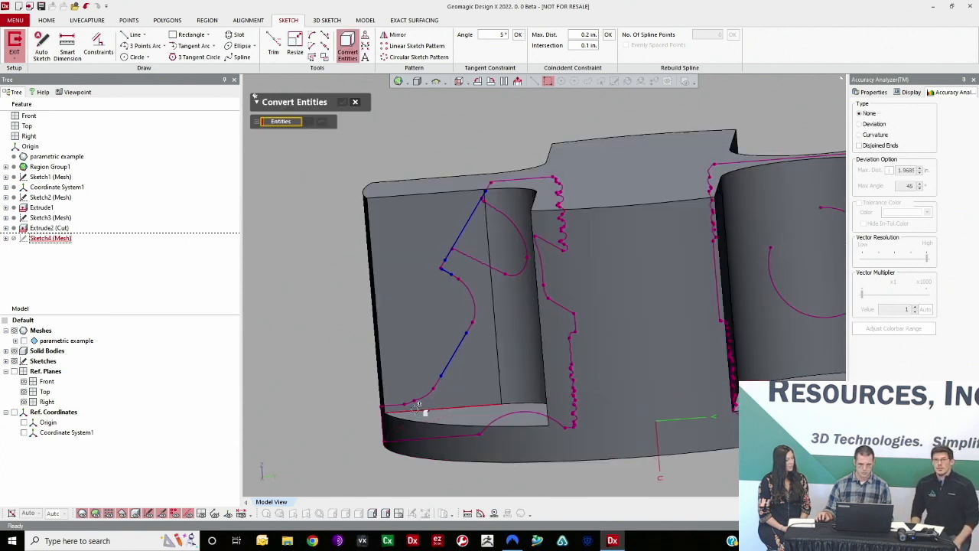
left_click(423, 410)
left_click(343, 103)
- Hide the solid bodies, corner-trim the sketch lines into one connected chain, and extend the floor line outward past the part's outer edge
left_click(460, 82)
left_click(492, 82)
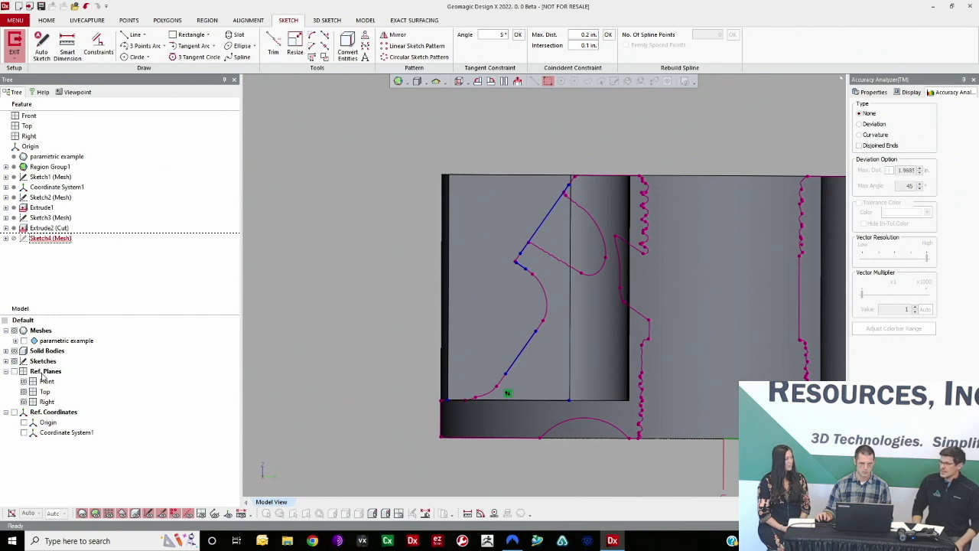
left_click(14, 351)
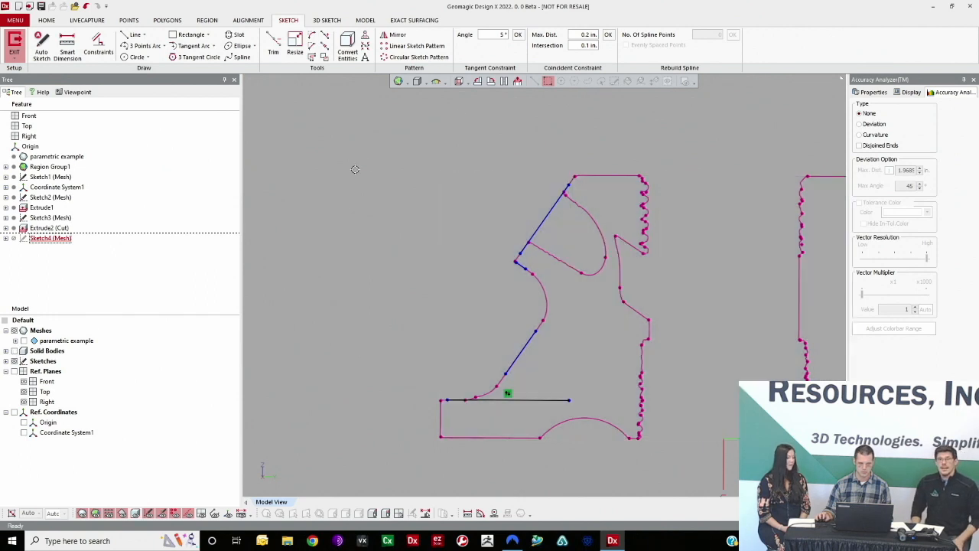
left_click(273, 50)
mouse_move(523, 243)
left_mouse_down()
mouse_move(518, 272)
mouse_move(533, 338)
mouse_move(476, 407)
left_mouse_up()
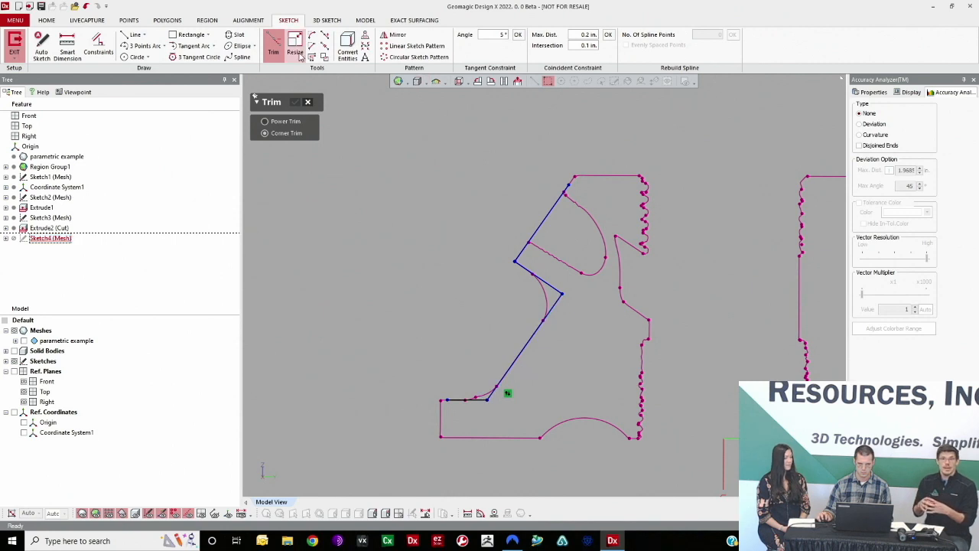
left_click(294, 51)
left_click_drag(448, 400, 352, 396)
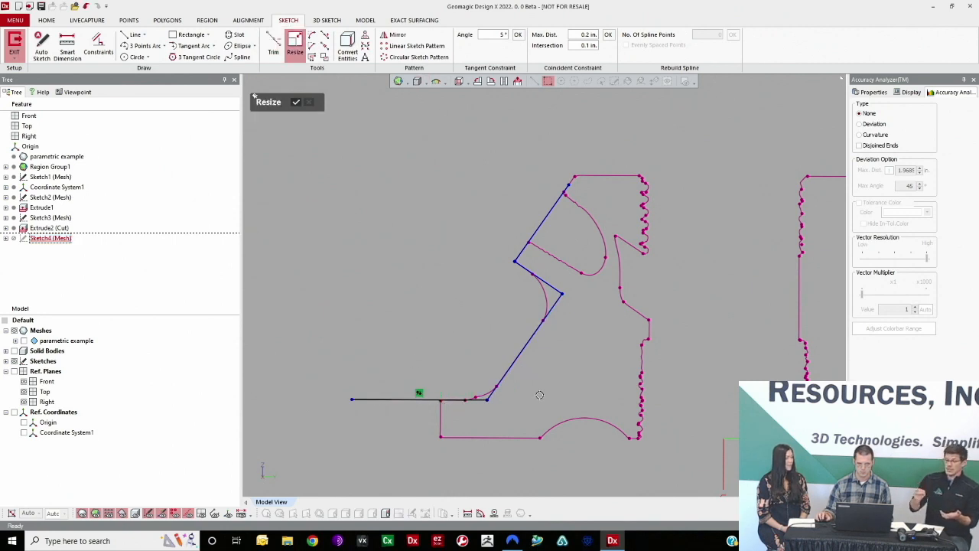
- Fillet the notch's inner corner following the section curve and set its radius to 0.25 in
scroll(539, 394, "up", 3)
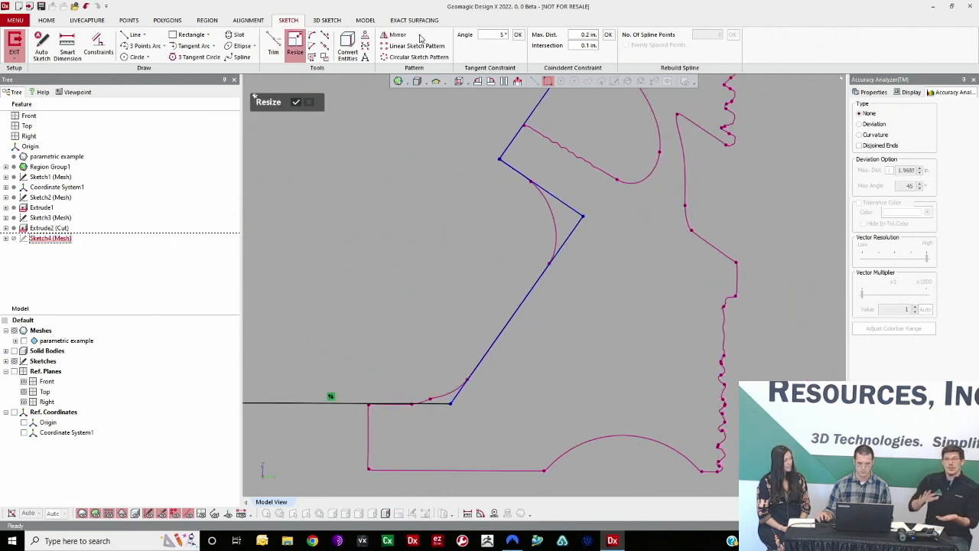
left_click(312, 35)
left_click(572, 208)
left_click_drag(571, 236, 541, 273)
key("Escape")
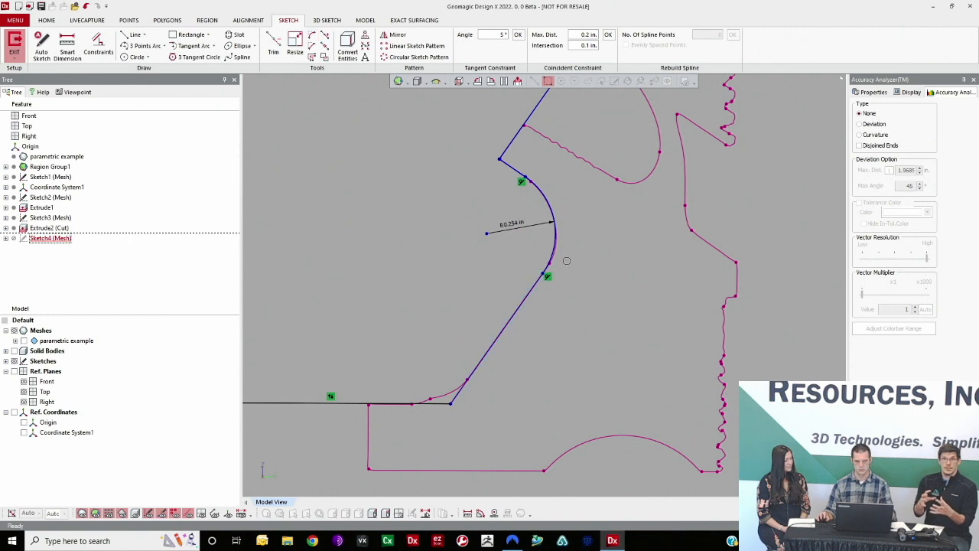
double_click(511, 226)
type(".")
key("Return")
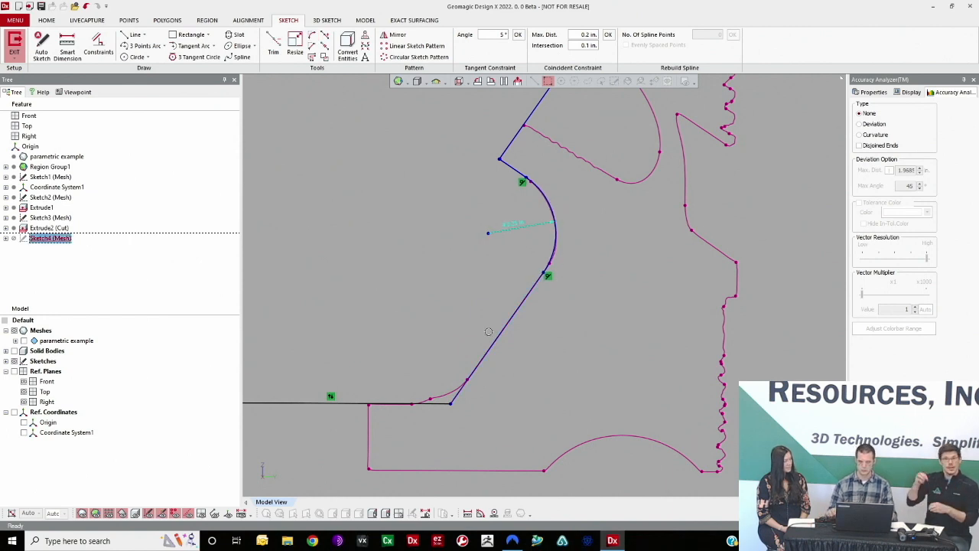
- Fillet the corner between the lower slanted line and the floor line with a 0.305 in radius
left_click(314, 34)
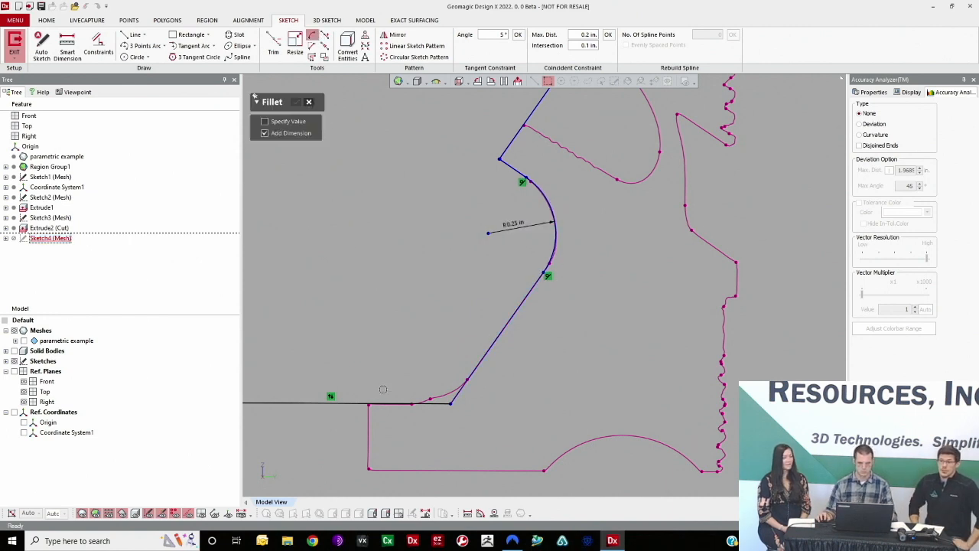
left_click(429, 402)
left_click_drag(461, 389, 476, 368)
key("Escape")
double_click(434, 364)
type(".305")
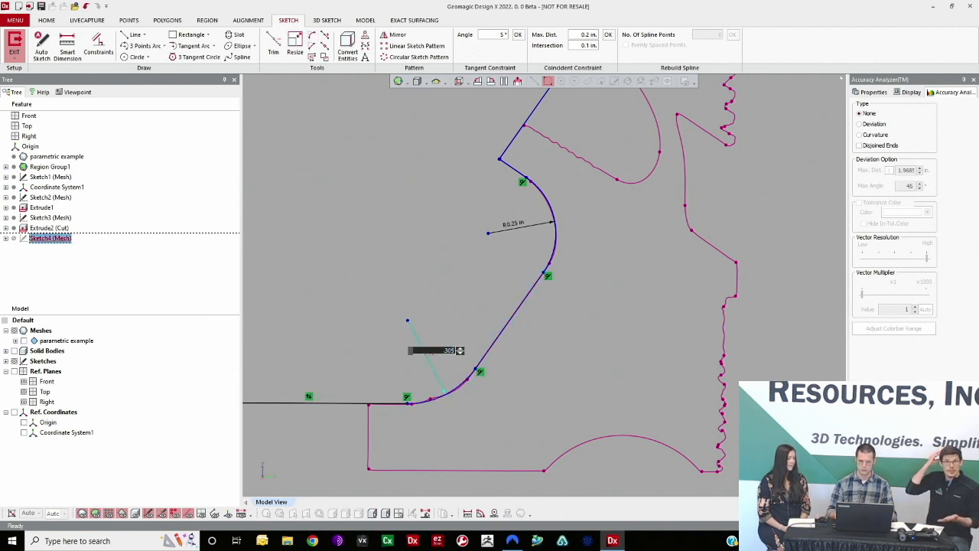
key("Return")
- Extend the upper slanted line beyond the top edge of the mesh section
scroll(497, 305, "down", 3)
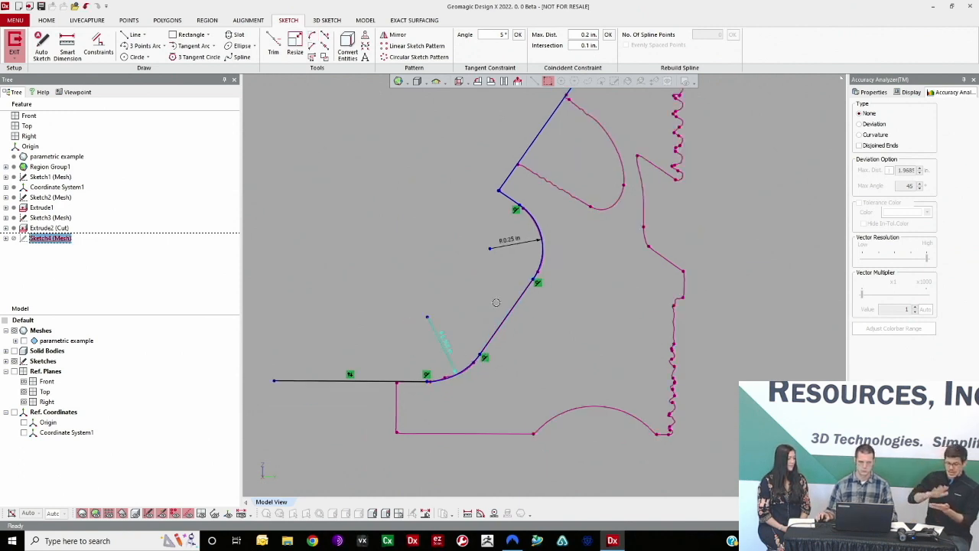
left_click(294, 46)
scroll(486, 141, "down", 2)
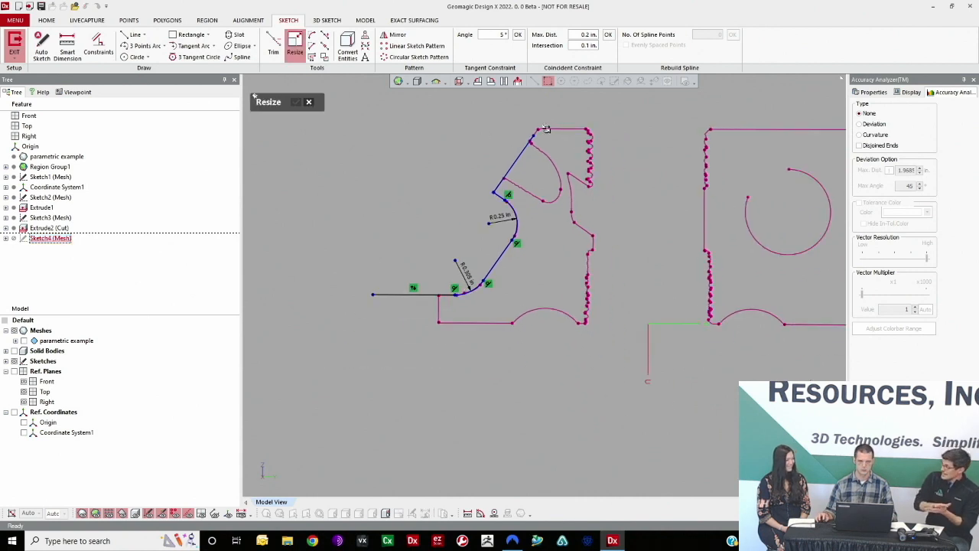
scroll(537, 131, "down", 2)
middle_click_drag(536, 131, 551, 171)
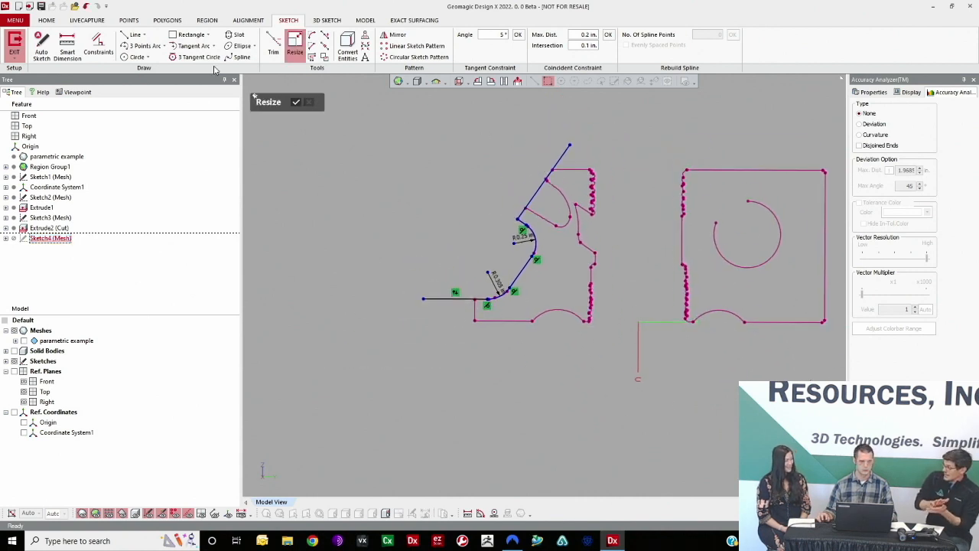
- Draw a vertical line up from the floor line's outer end and a perpendicular line across above the part
left_click(133, 35)
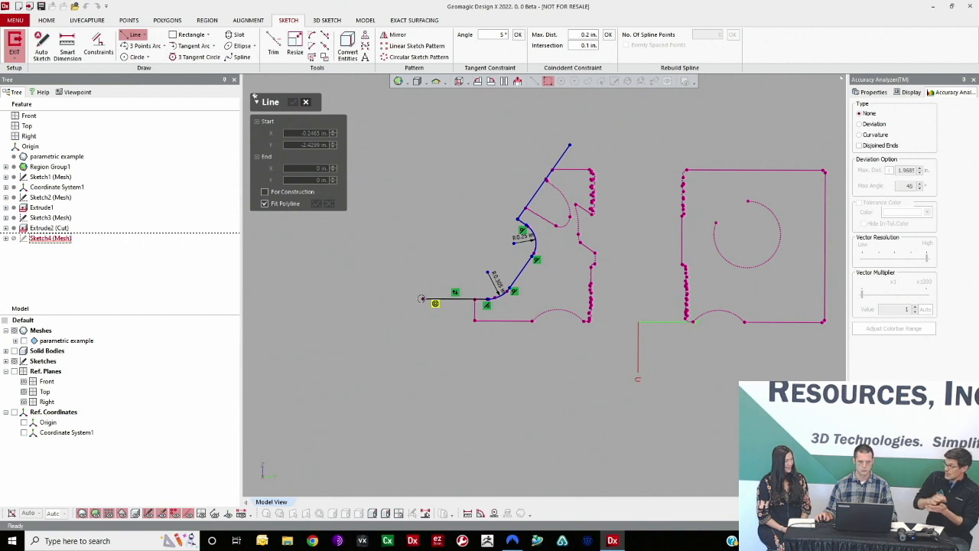
left_click(424, 124)
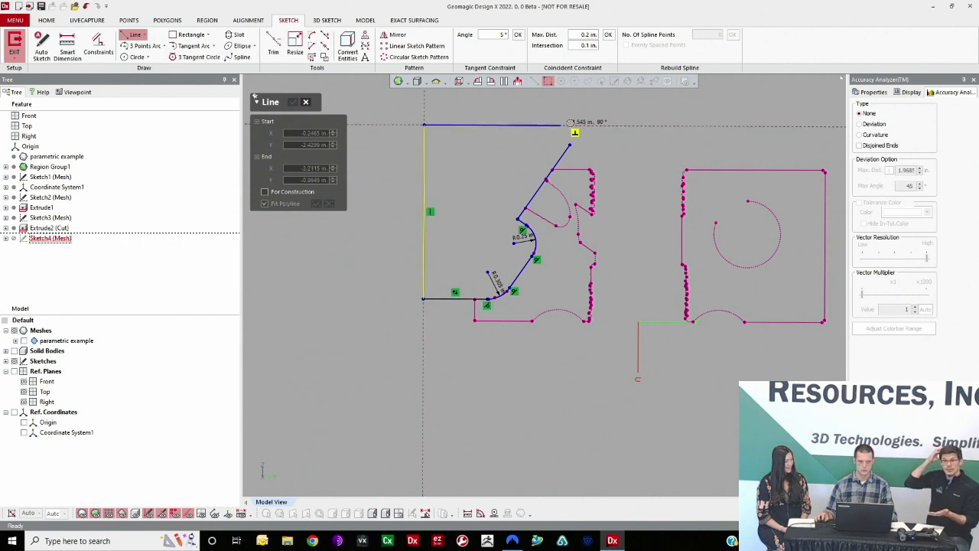
left_click(597, 124)
key("Escape")
- Corner-trim the top line with the upper slanted line to close the profile, and exit the sketch
left_click(274, 46)
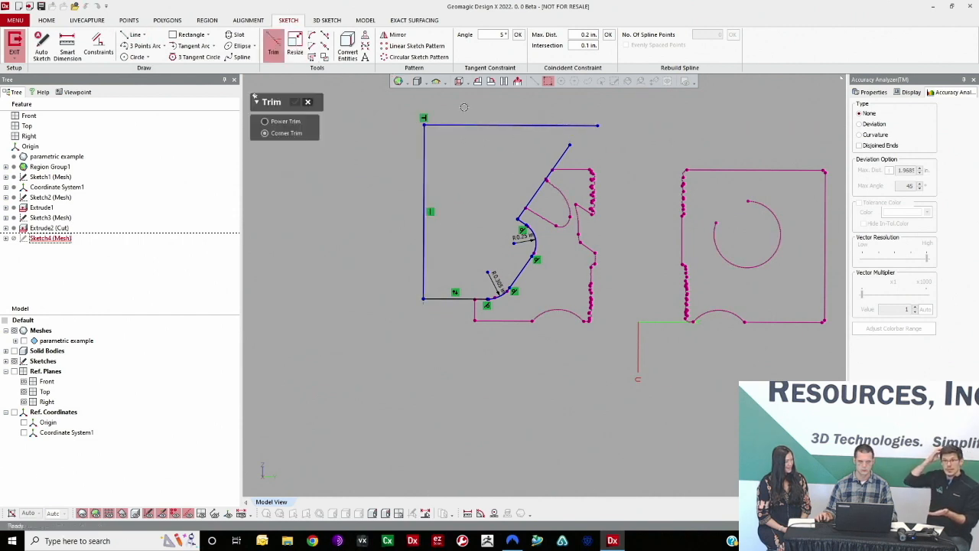
left_click(552, 125)
left_click(564, 154)
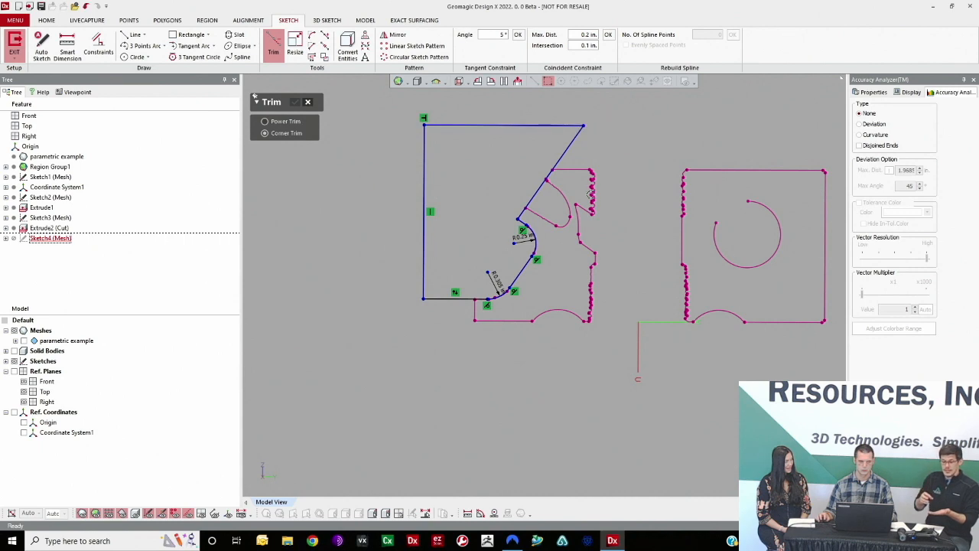
left_click(15, 43)
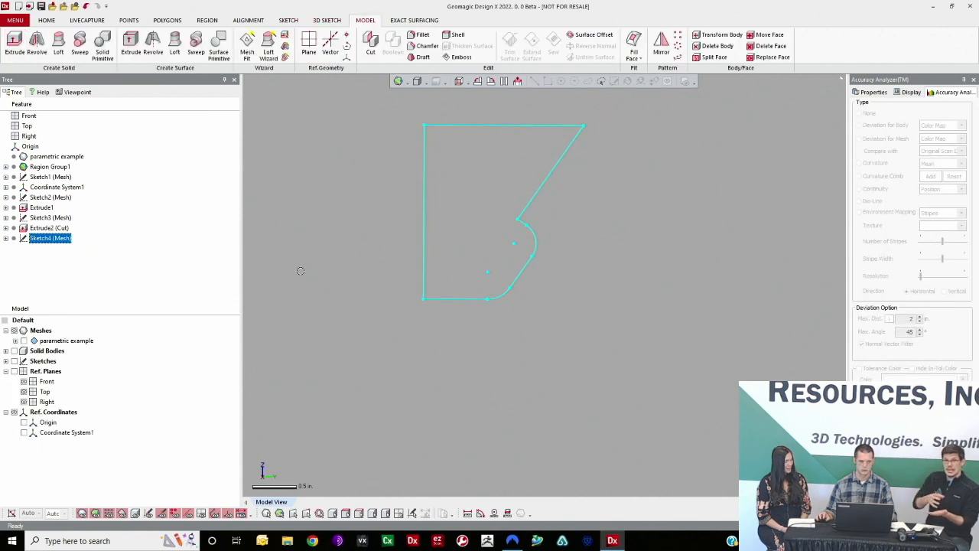
- Show the mesh and solid bodies, and cut the notch profile through the solid with a 1.475 in mid-plane extrusion
left_click(24, 341)
left_click(14, 351)
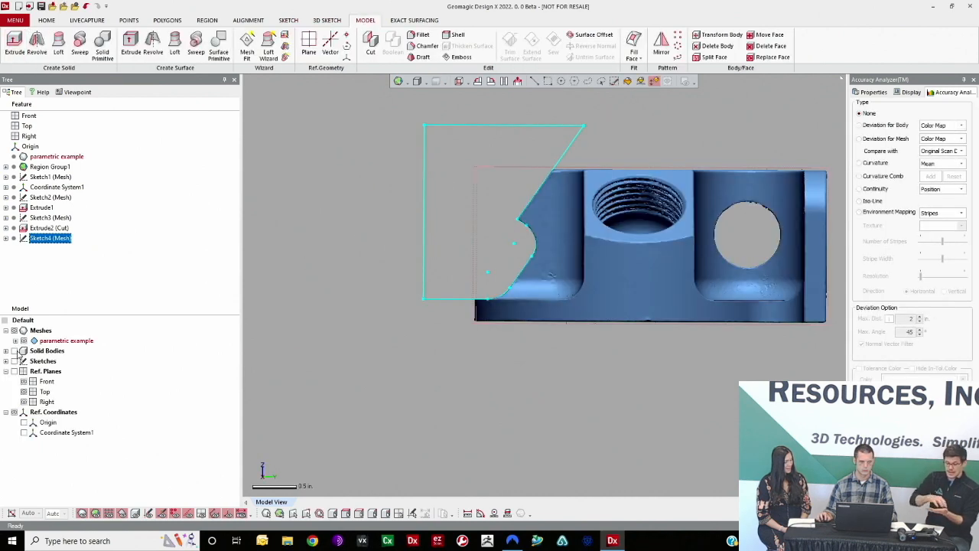
right_click_drag(681, 245, 572, 247)
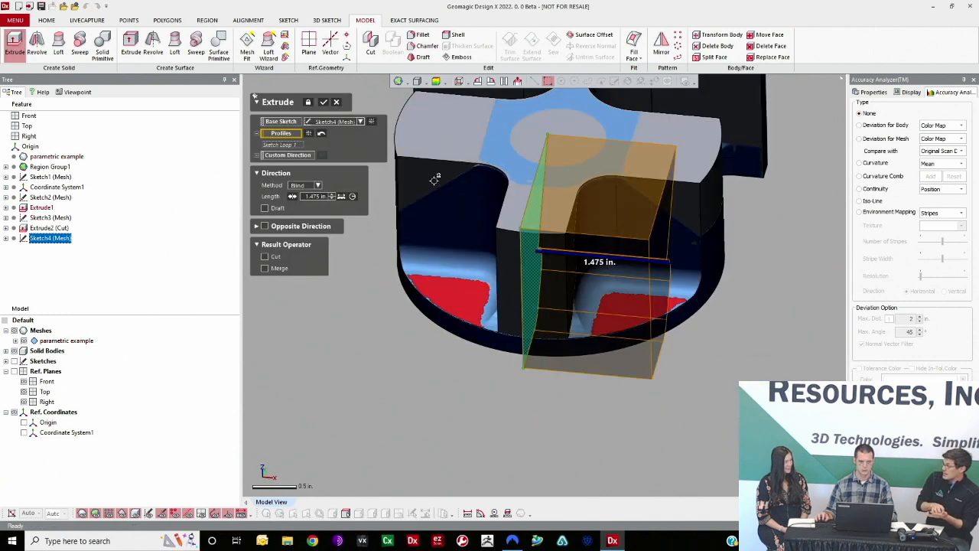
left_click(319, 185)
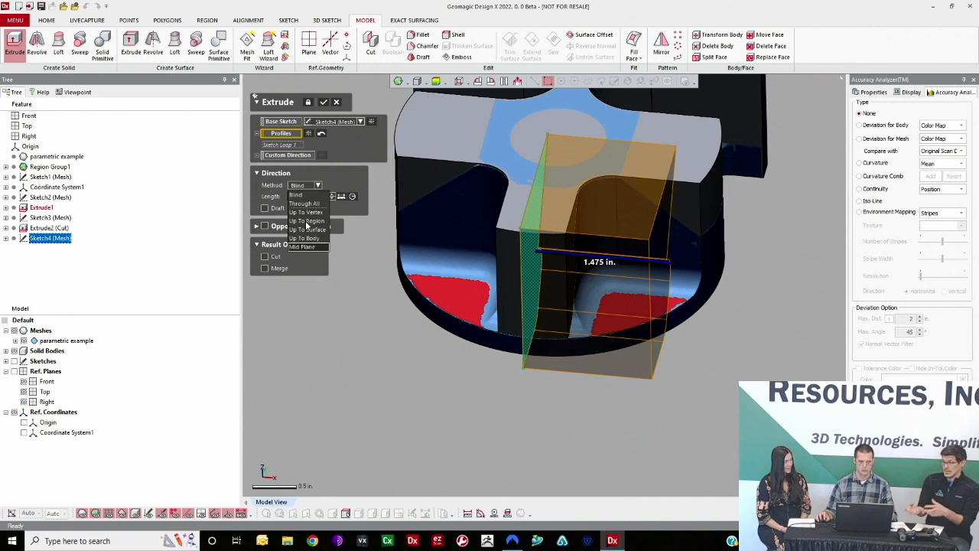
left_click(308, 247)
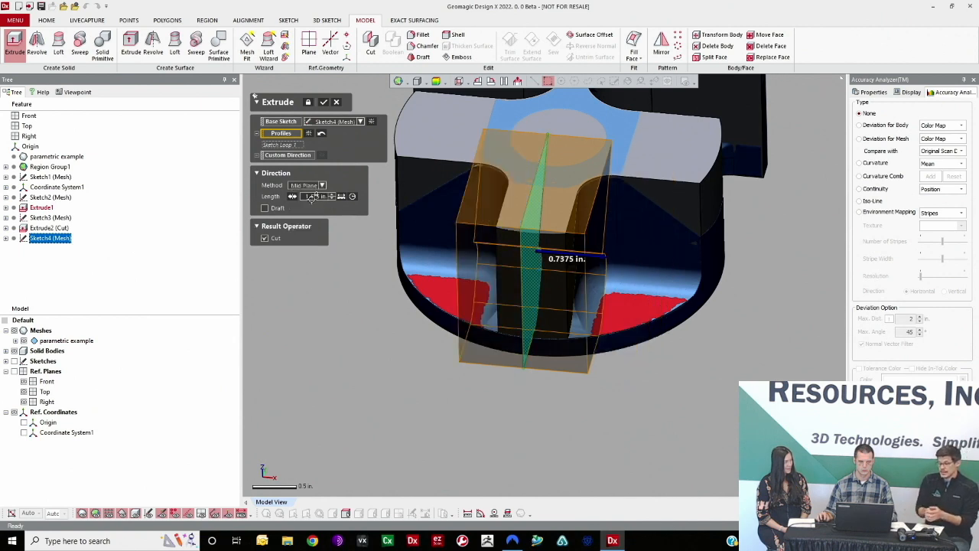
left_click(324, 102)
- Inspect the notch cut from several angles, comparing the solid body with the scanned mesh
left_click(343, 339)
mouse_move(693, 404)
right_mouse_down()
mouse_move(592, 328)
mouse_move(475, 328)
mouse_move(540, 332)
mouse_move(544, 247)
mouse_move(608, 263)
mouse_move(593, 313)
mouse_move(544, 393)
mouse_move(582, 254)
mouse_move(581, 327)
mouse_move(574, 316)
right_mouse_up()
scroll(592, 327, "up", 3)
scroll(540, 331, "down", 2)
scroll(544, 247, "down", 4)
scroll(521, 297, "up", 3)
right_click_drag(521, 297, 601, 306)
scroll(552, 296, "down", 3)
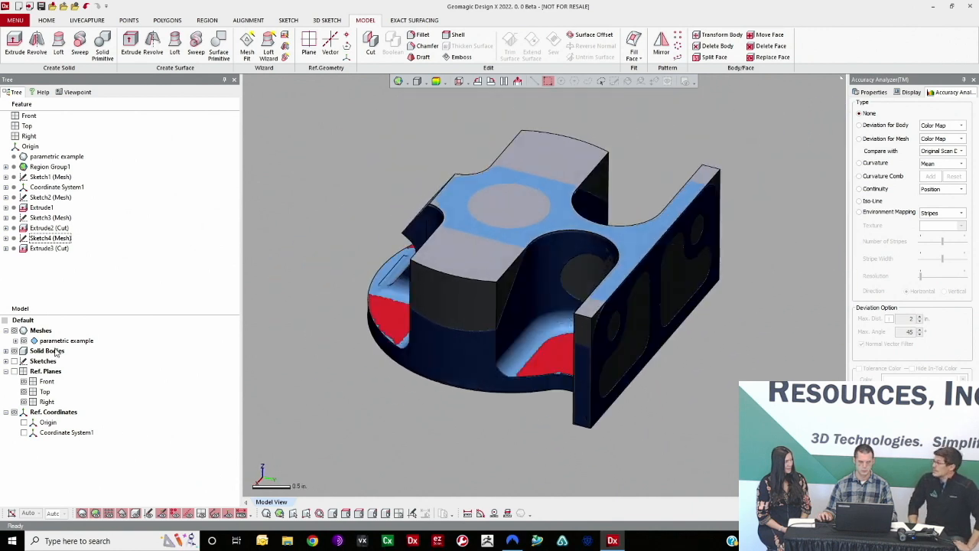
left_click(15, 351)
left_click(16, 351)
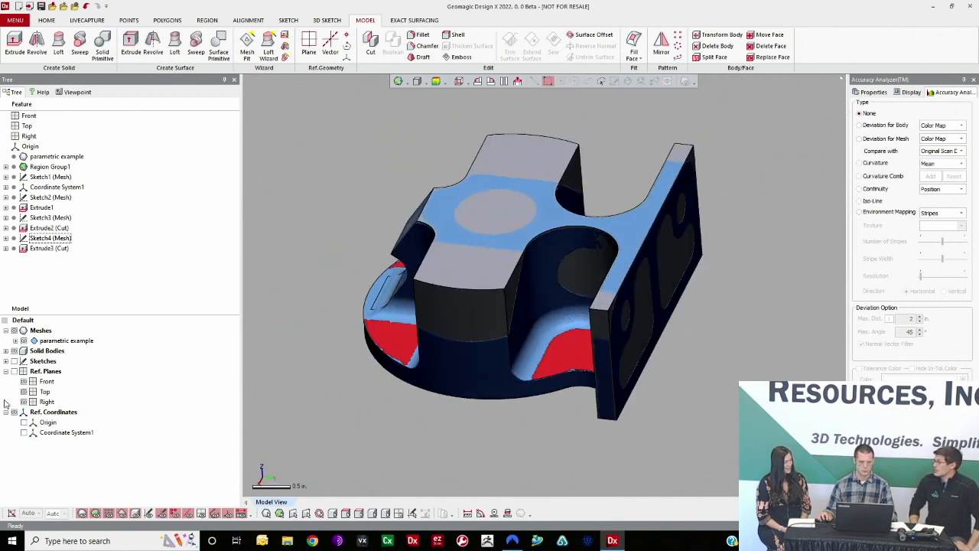
- Show the reference planes and start a mesh sketch on the Top plane
left_click(15, 371)
right_click_drag(352, 356, 411, 344)
left_click(471, 191)
mouse_move(426, 205)
right_mouse_down()
mouse_move(555, 305)
mouse_move(569, 298)
right_mouse_up()
left_click(288, 20)
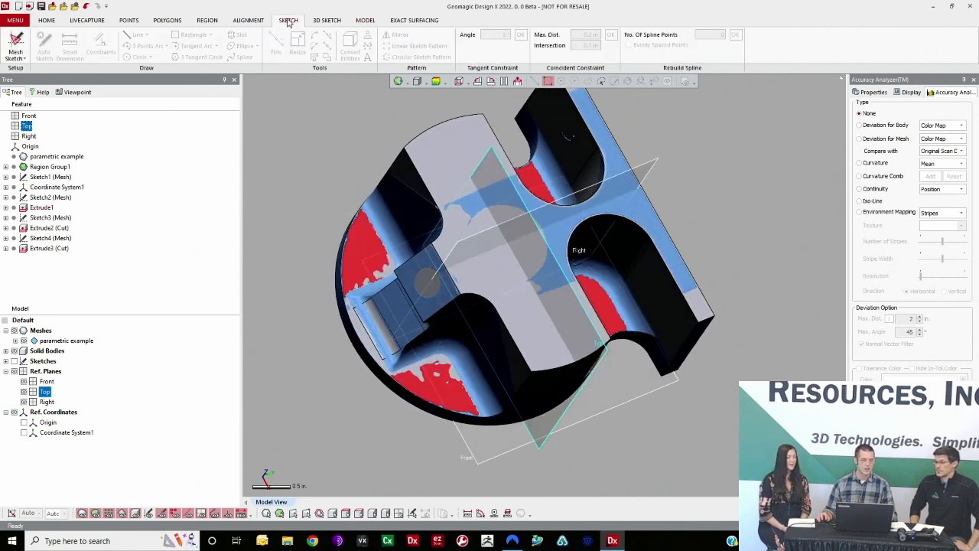
left_click(16, 48)
- Set the section's silhouette range to 1.325 in and accept the mesh sketch setup
mouse_move(625, 286)
right_mouse_down()
mouse_move(585, 253)
mouse_move(569, 339)
mouse_move(552, 352)
right_mouse_up()
left_click_drag(559, 443, 608, 423)
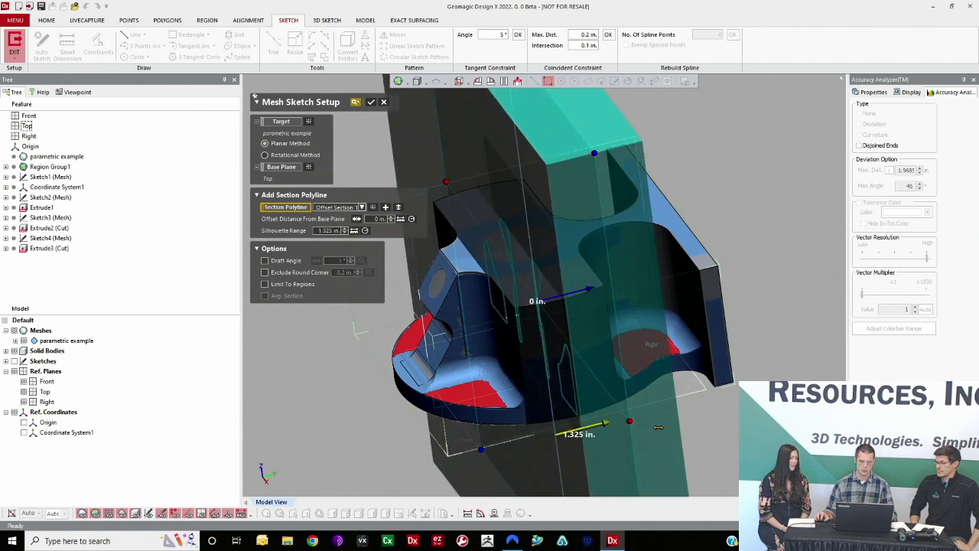
right_click_drag(670, 363, 554, 293)
left_click(372, 103)
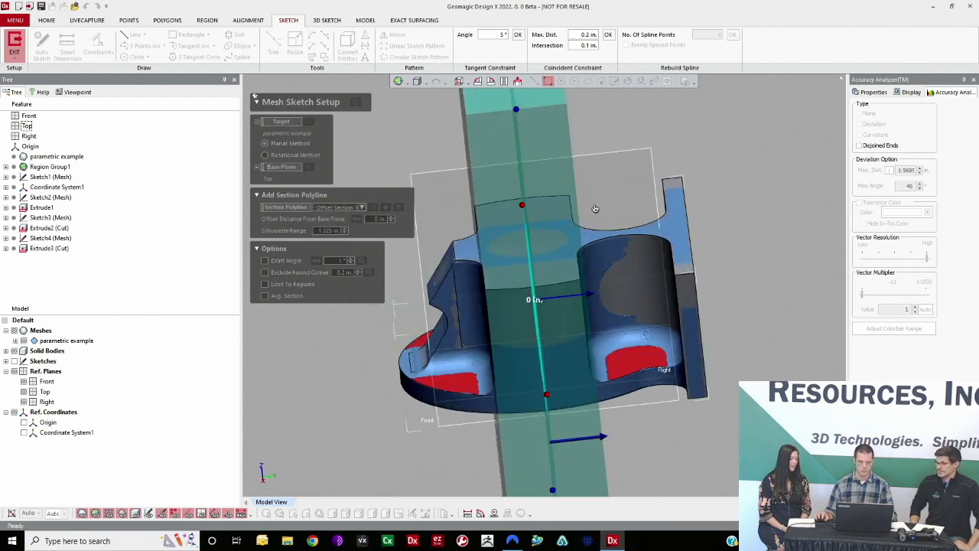
- Fit a line to the section's left slanted edge and draw a vertical centerline about 3.075 in long at X 0
left_click(134, 35)
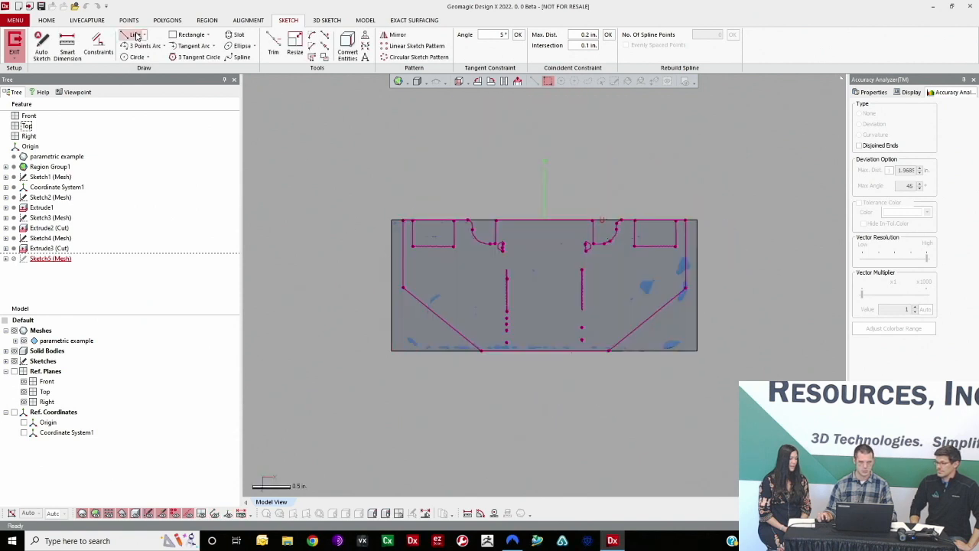
left_click(422, 300)
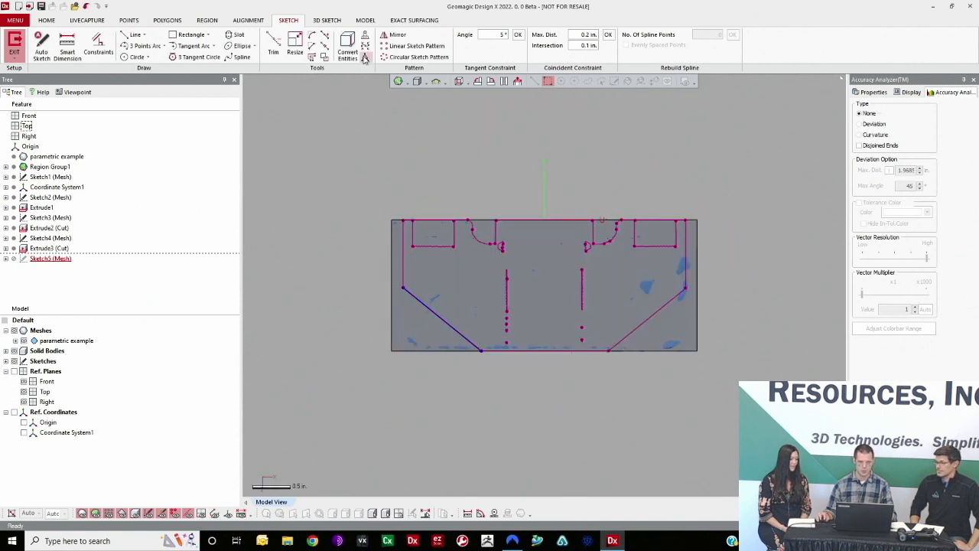
left_click(140, 36)
left_click(149, 58)
left_click(543, 186)
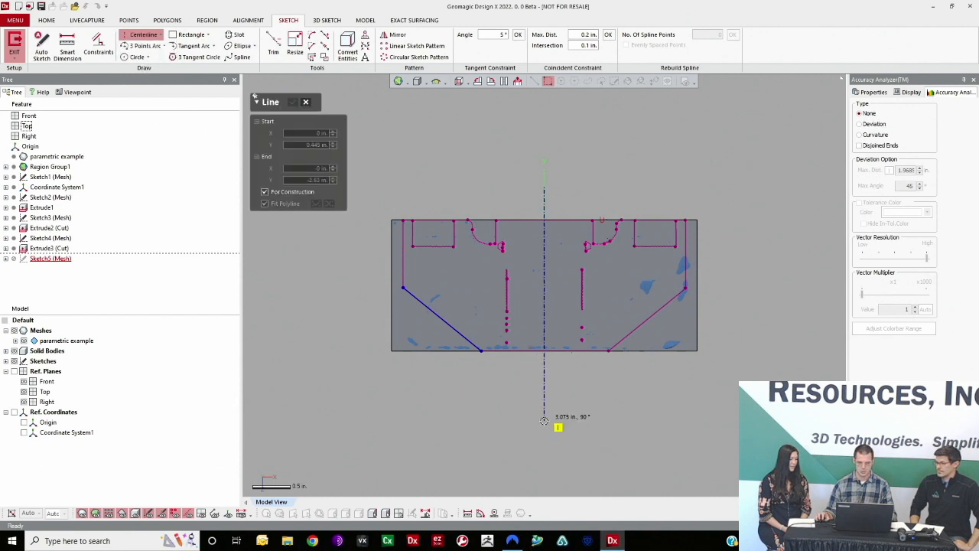
left_click(544, 420)
left_click(544, 202)
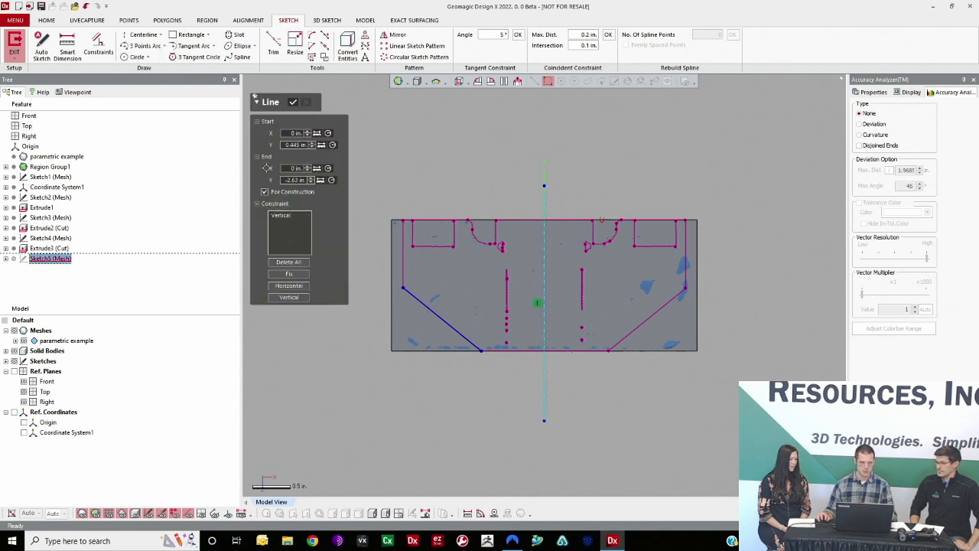
left_click(298, 169)
left_click(292, 104)
- Dimension the angle between the slanted sketch line and the vertical centerline as 51°
left_click(66, 46)
left_click(433, 309)
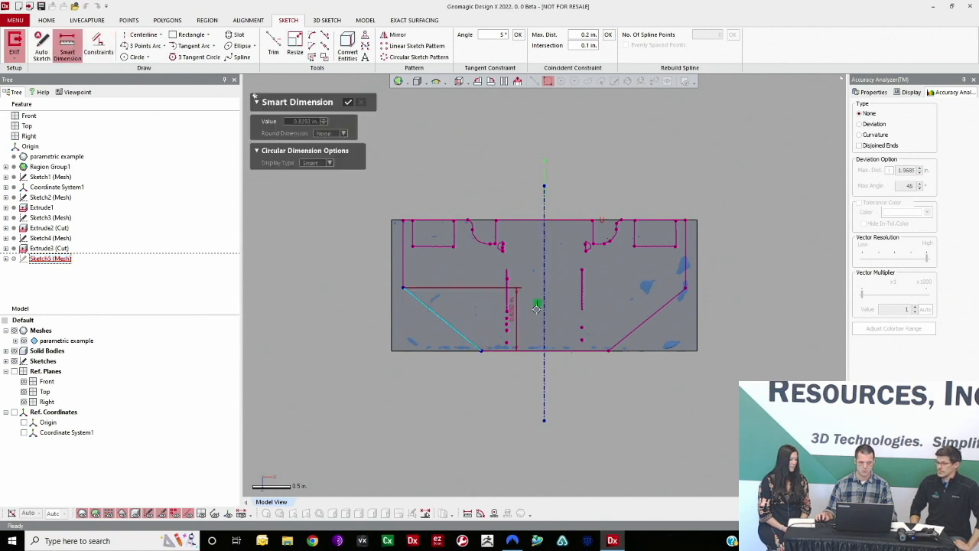
left_click(544, 306)
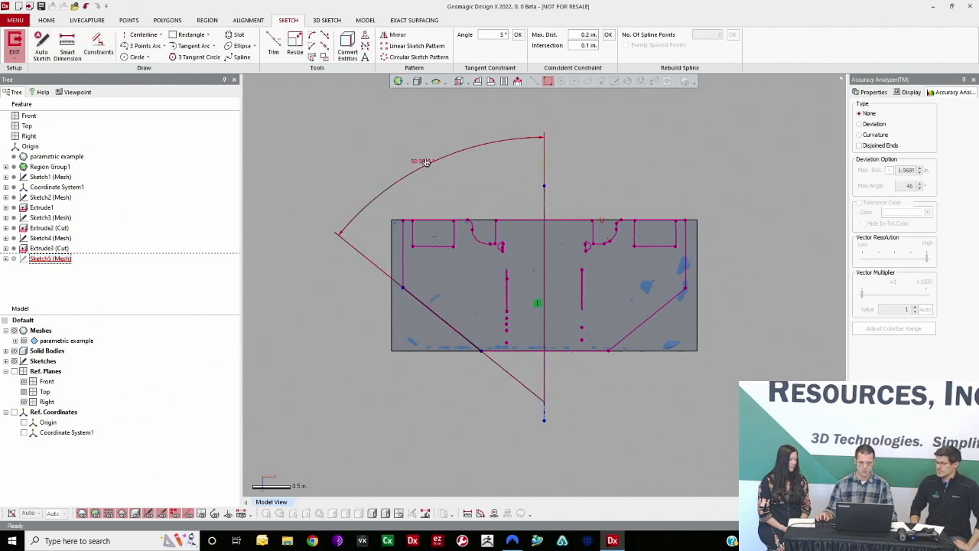
double_click(427, 162)
type("51")
key("Return")
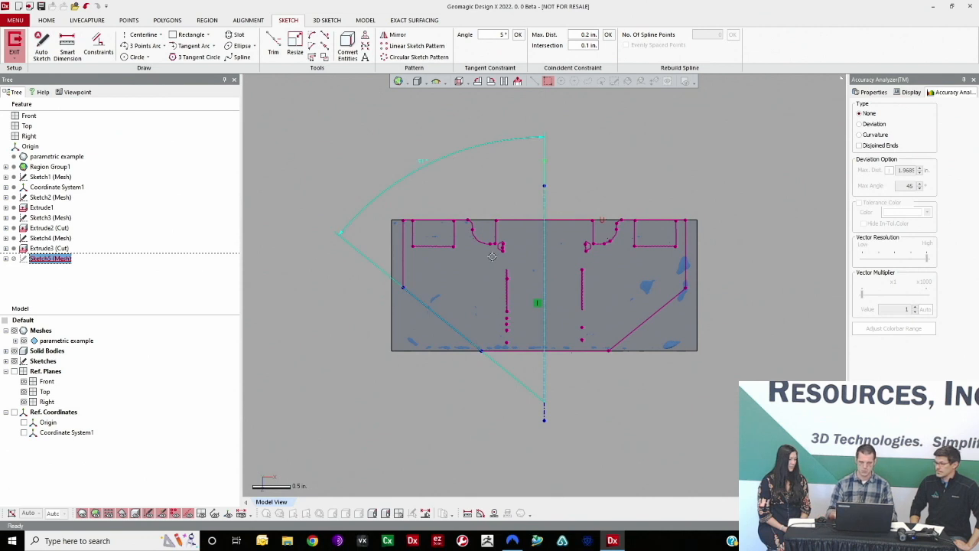
double_click(543, 201)
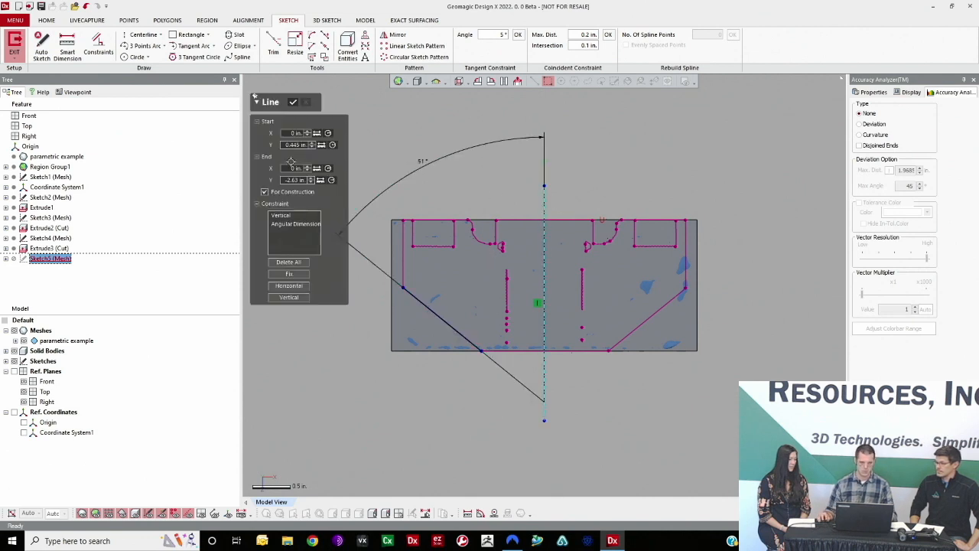
left_click(293, 102)
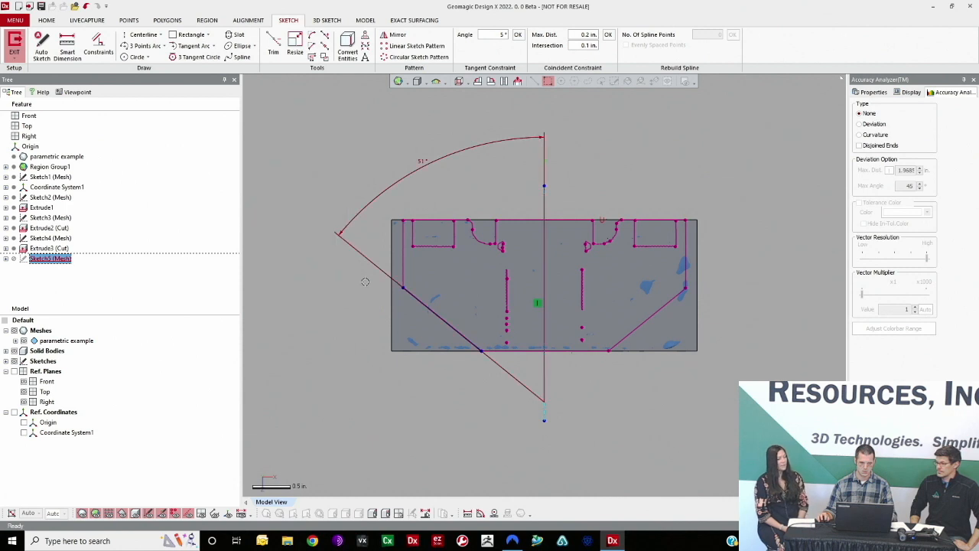
- Mirror the slanted line about the centerline and extend both ends of the lines past the body's outline
left_click(458, 329)
left_click(393, 34)
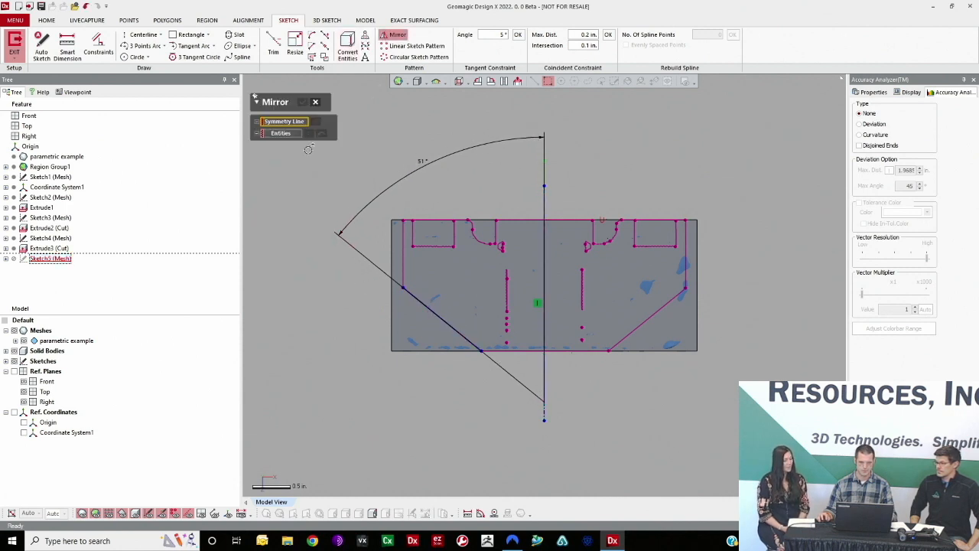
left_click(543, 261)
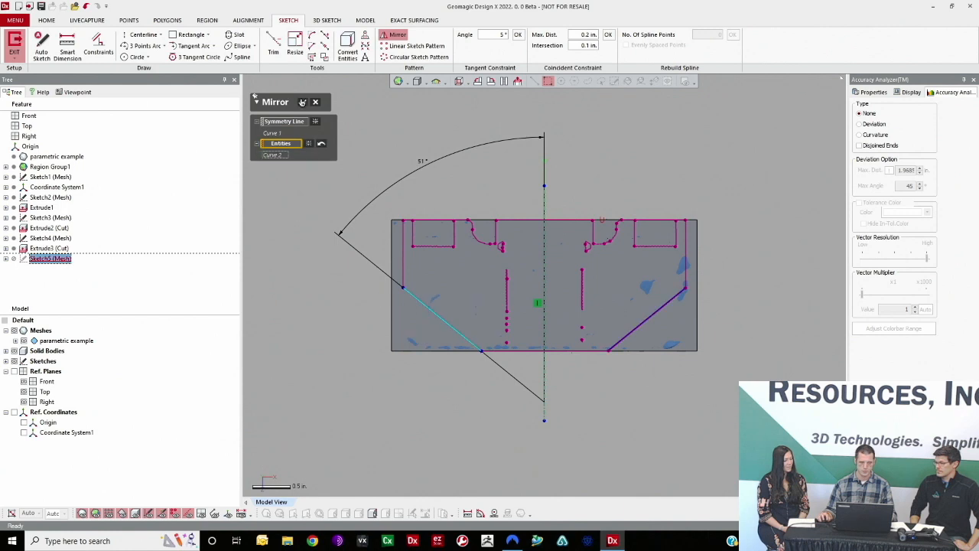
left_click(294, 44)
left_click_drag(482, 351, 517, 373)
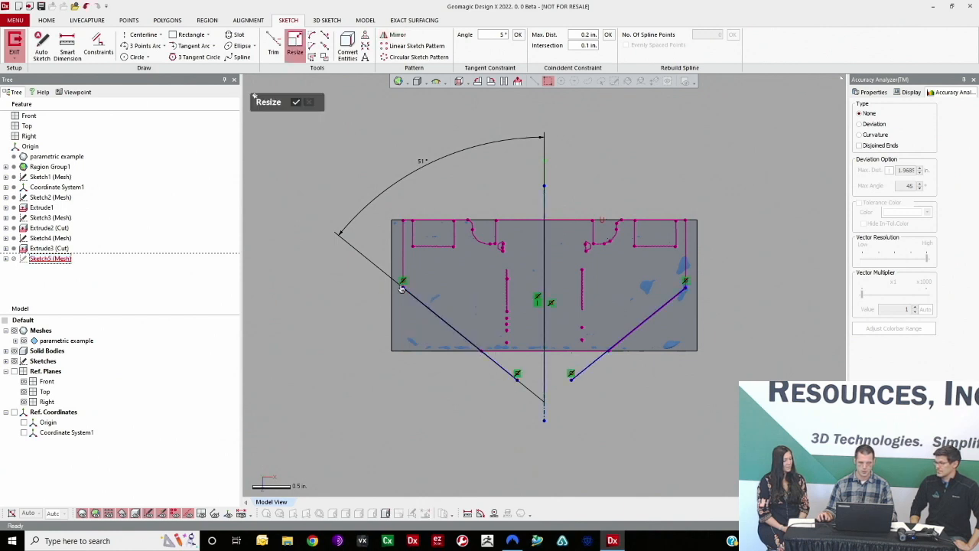
left_click_drag(403, 288, 348, 242)
left_click(296, 102)
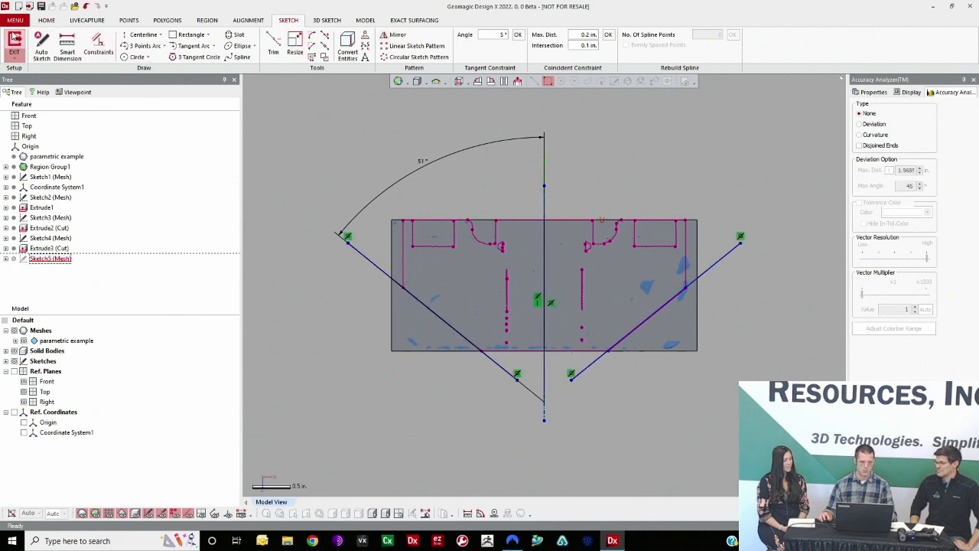
- Finish the sketch and extrude both slanted lines as surfaces, 1.475 in one way and about 1.235 in the opposite direction
left_click(14, 40)
left_click(130, 42)
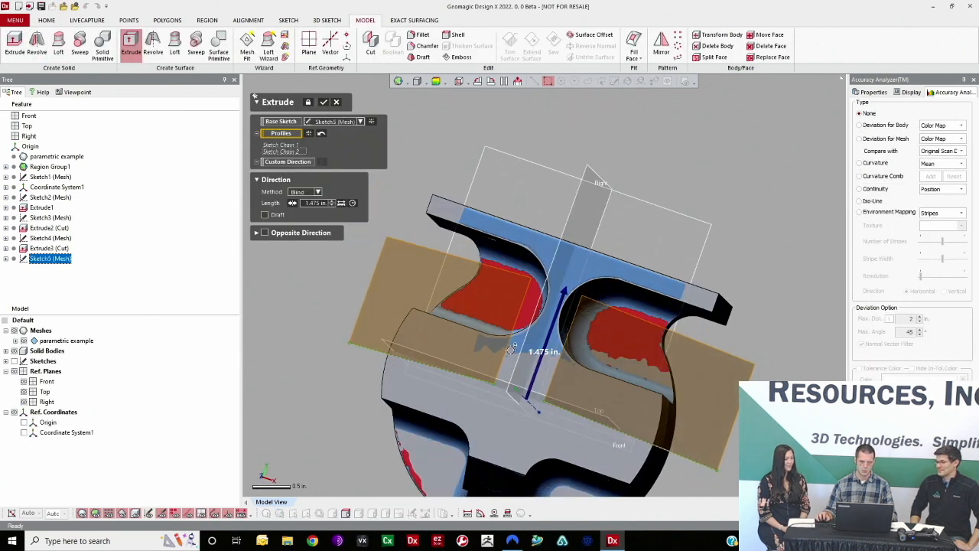
left_click(264, 233)
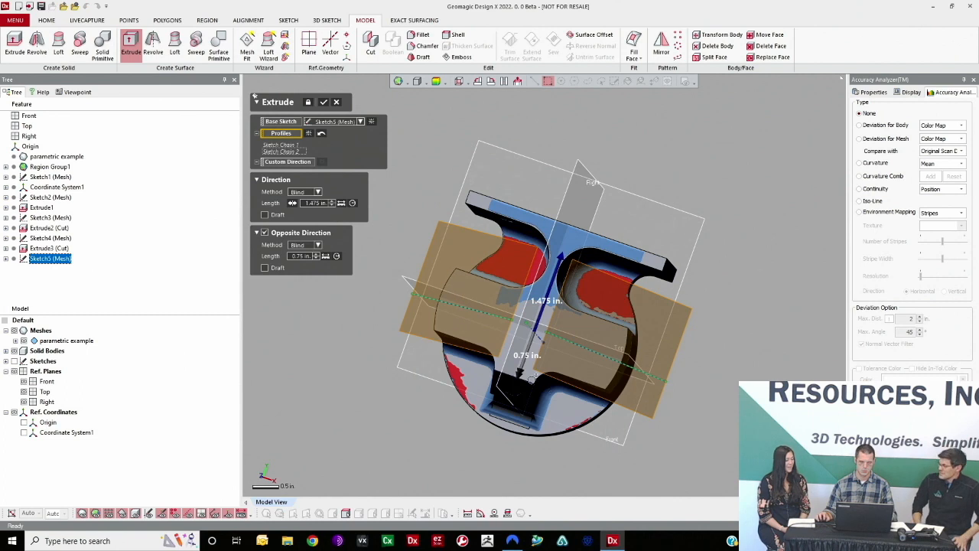
left_click_drag(520, 373, 511, 397)
left_click(325, 102)
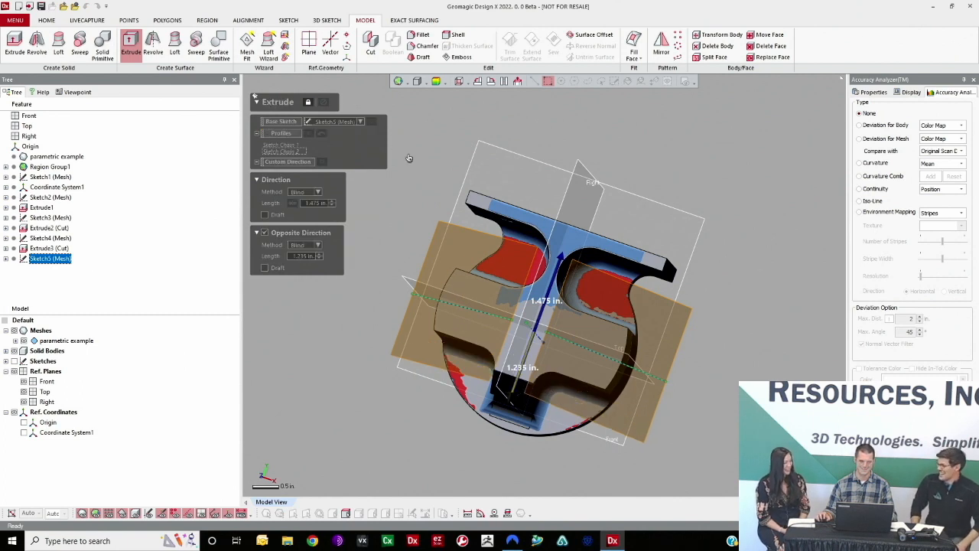
- Cut the solid body with both extruded slanted surfaces, keeping the main center body as the remaining body
left_click(370, 44)
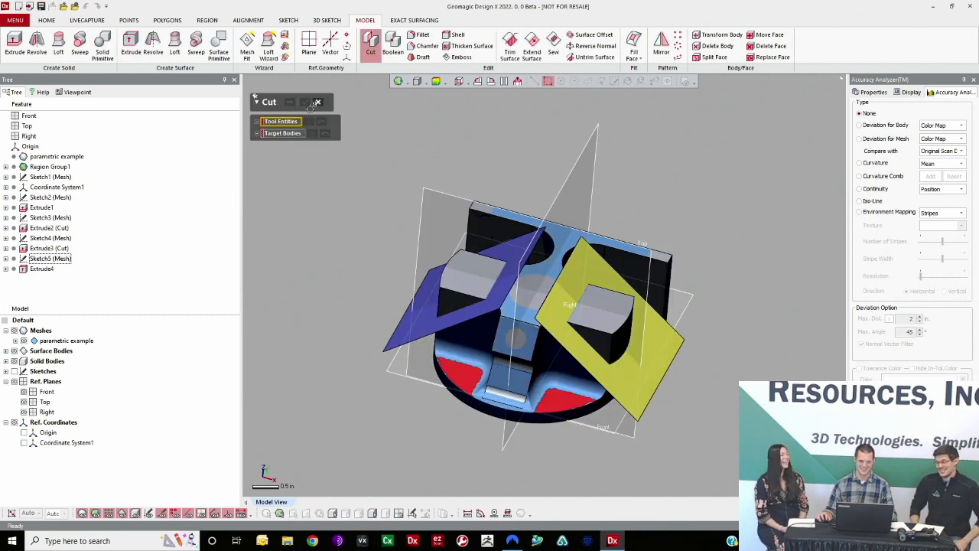
left_click(525, 260)
left_click(610, 283)
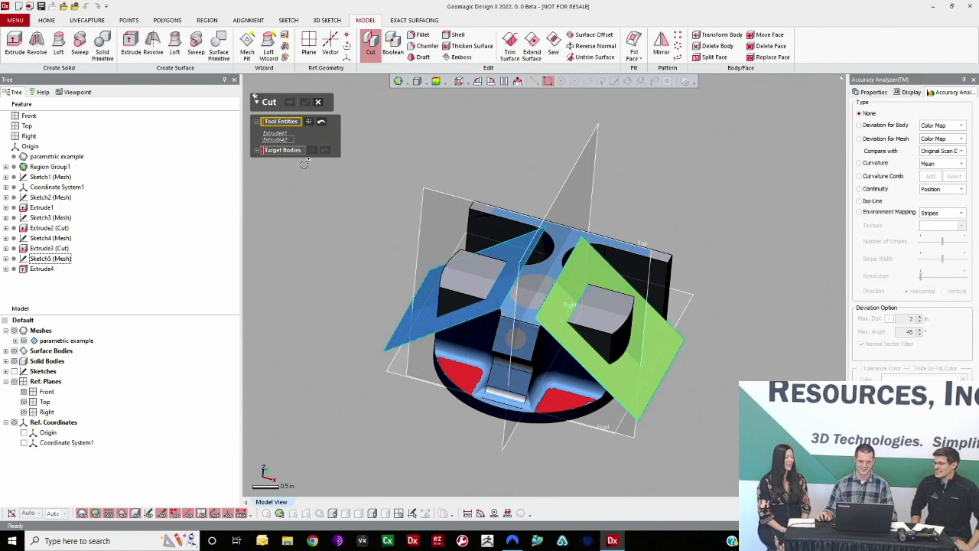
left_click(322, 153)
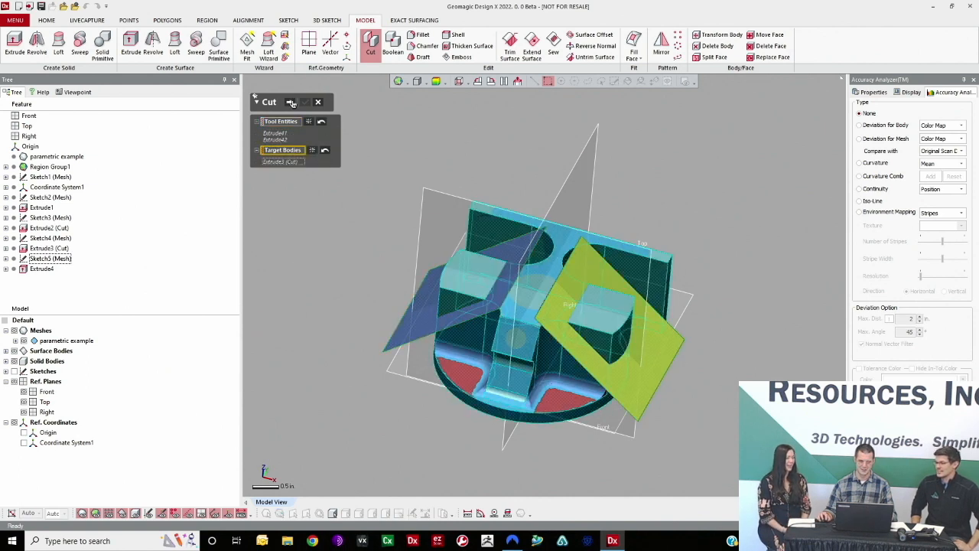
left_click(570, 231)
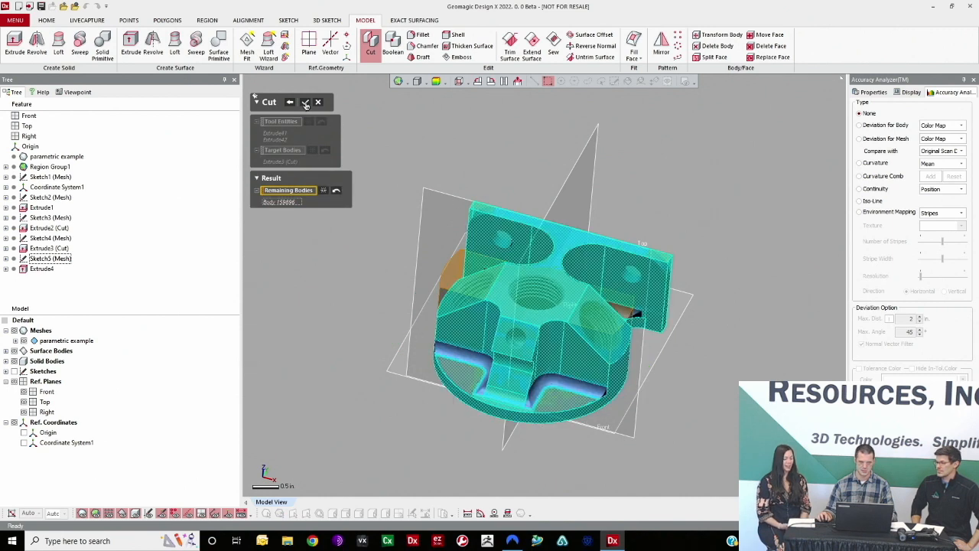
left_click(305, 103)
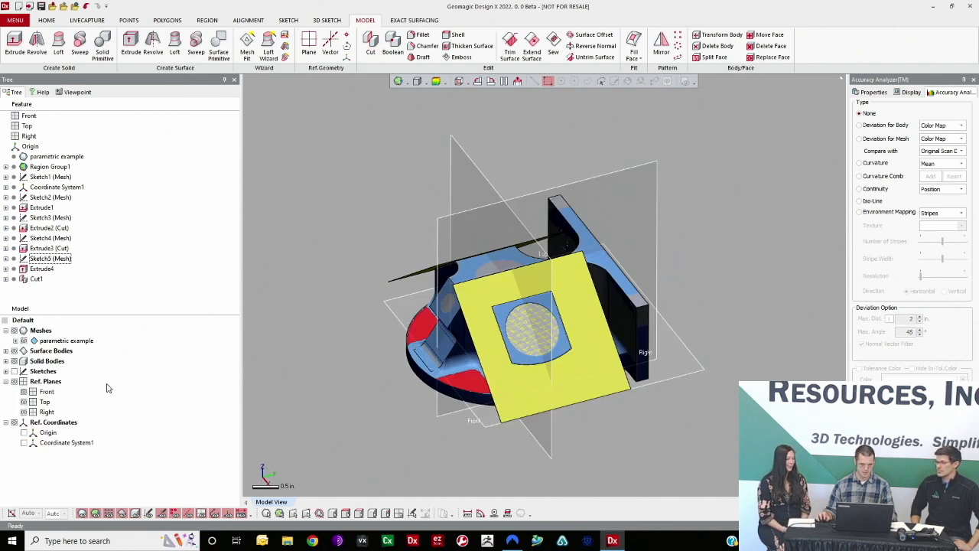
- Hide the two slanted surface bodies and inspect the angled cut faces against the scanned mesh
left_click(6, 351)
left_click(24, 361)
left_click(24, 371)
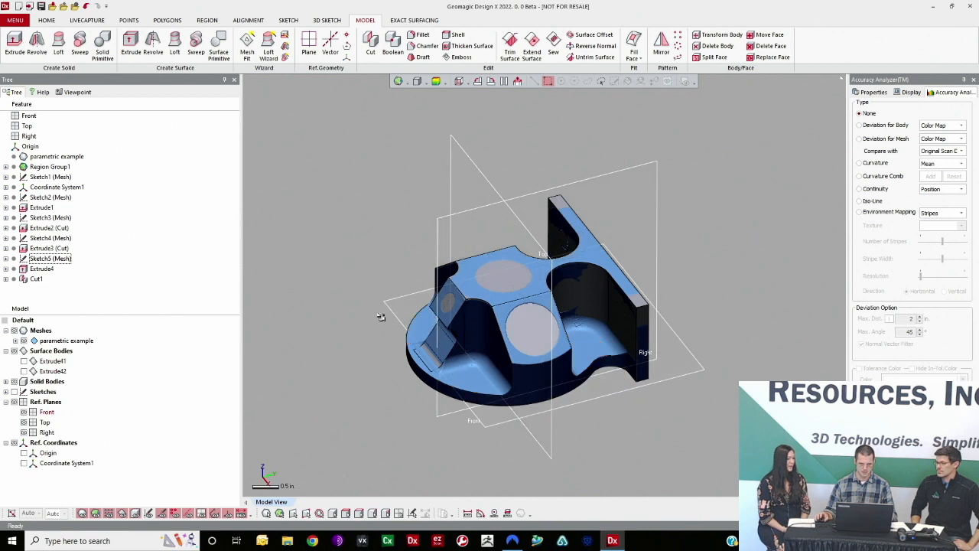
right_click_drag(382, 318, 512, 382)
scroll(512, 382, "up", 3)
right_click_drag(513, 289, 561, 280)
right_click_drag(487, 298, 562, 269)
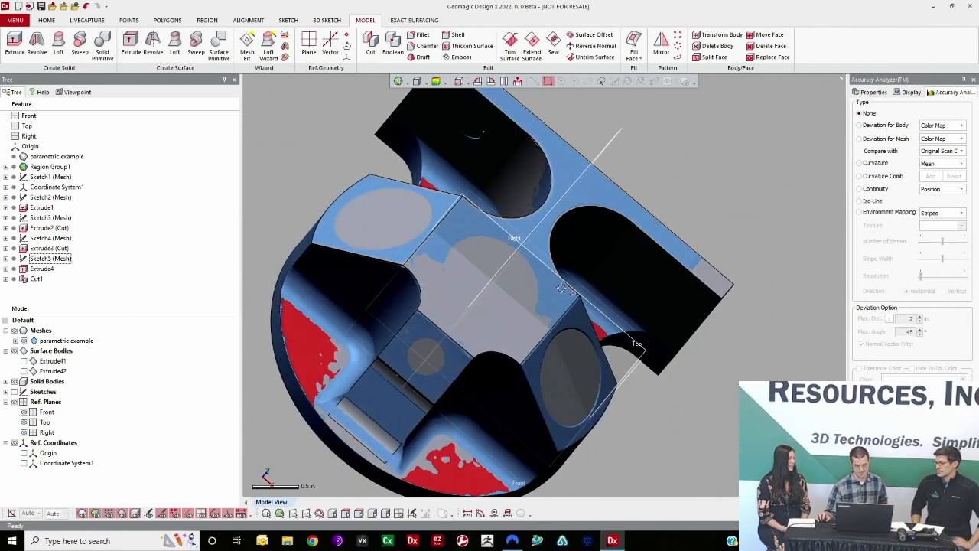
right_click_drag(636, 343, 626, 258)
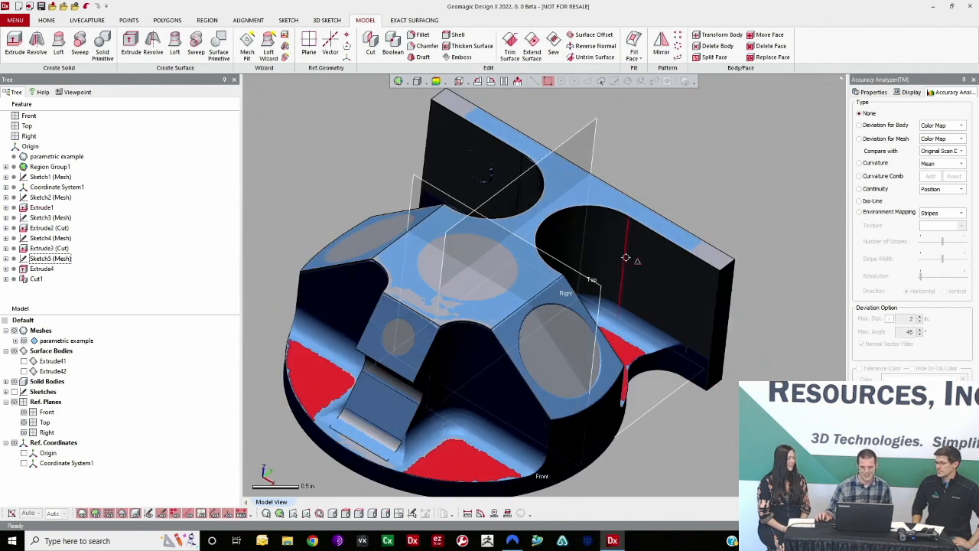
- Show the body deviation color map and set its tolerance limit to 0.005 in
left_click(437, 82)
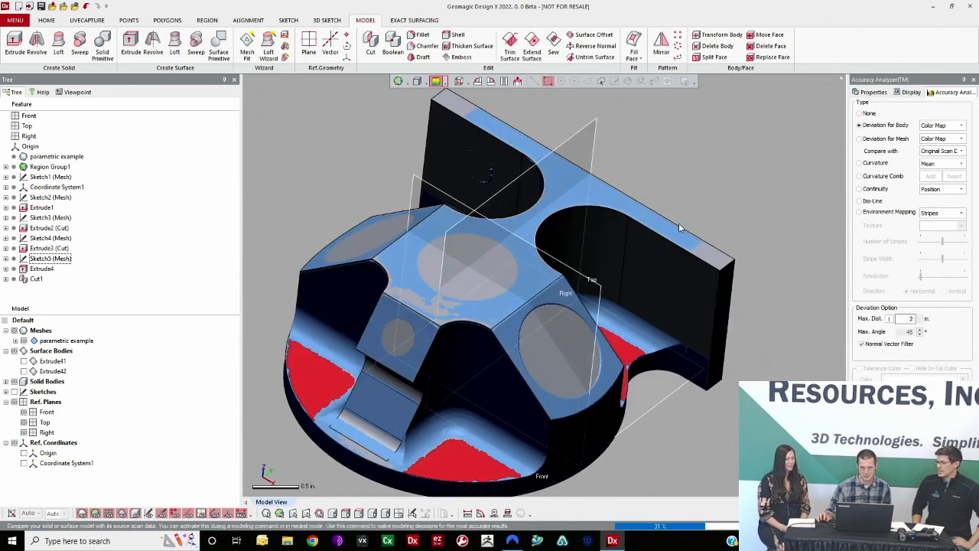
right_click_drag(672, 286, 782, 304)
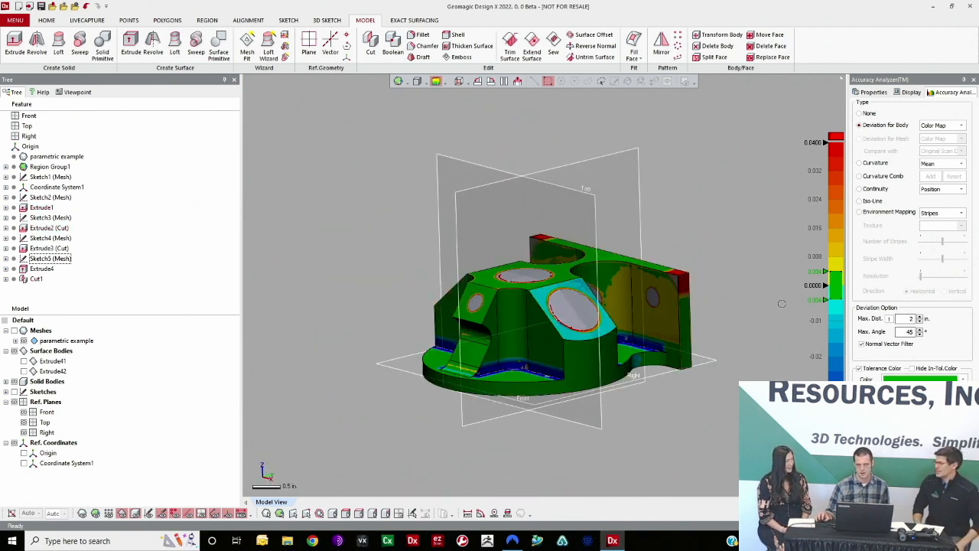
left_click(815, 273)
type(".0")
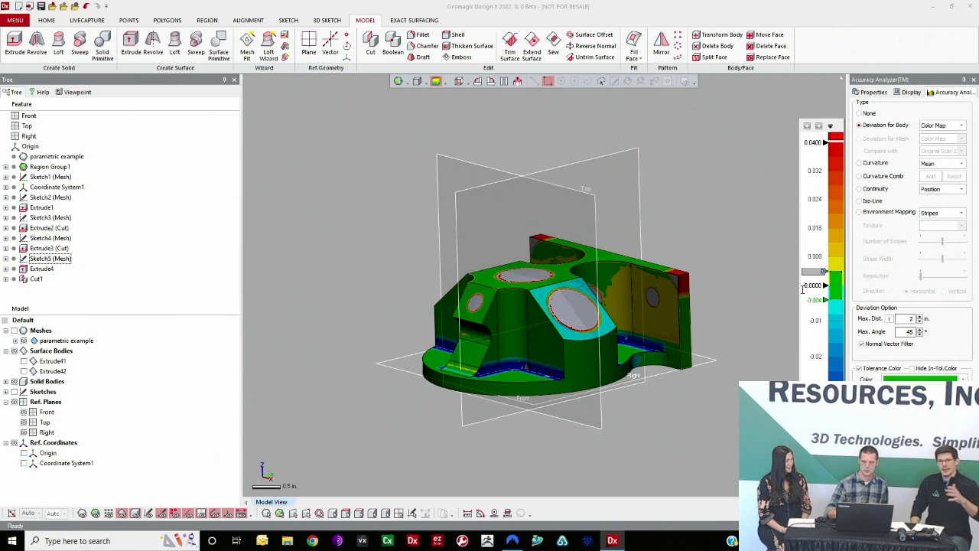
type("05")
key("Return")
- Examine the deviation colors on the angled faces, top face, pocket corners and back plate from several angles
right_click_drag(625, 257, 633, 300)
right_click_drag(683, 217, 677, 264)
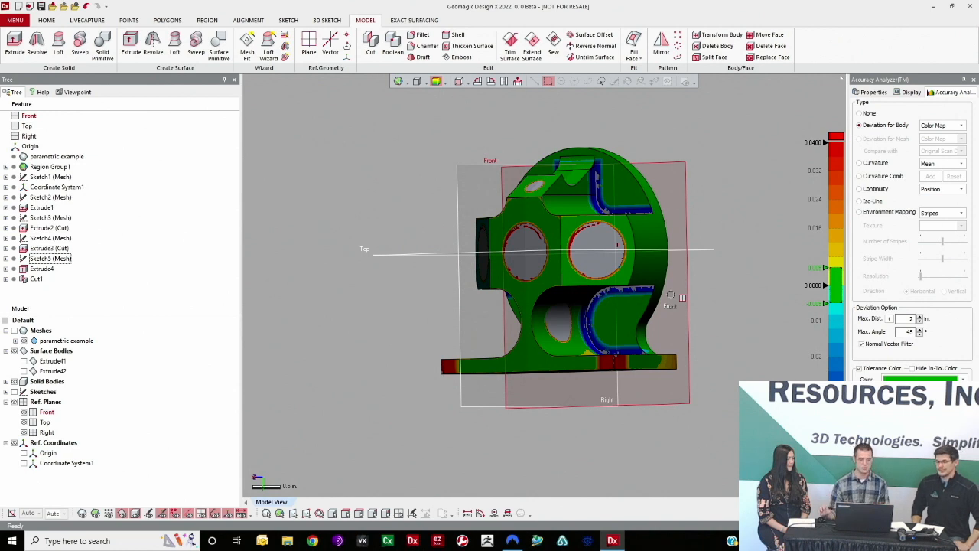
mouse_move(671, 295)
right_mouse_down()
mouse_move(673, 304)
mouse_move(550, 290)
right_mouse_up()
mouse_move(566, 230)
right_mouse_down()
mouse_move(579, 214)
mouse_move(595, 393)
mouse_move(599, 314)
mouse_move(650, 260)
mouse_move(625, 243)
mouse_move(635, 258)
mouse_move(641, 223)
mouse_move(620, 271)
mouse_move(640, 287)
right_mouse_up()
scroll(594, 393, "up", 4)
scroll(624, 243, "down", 3)
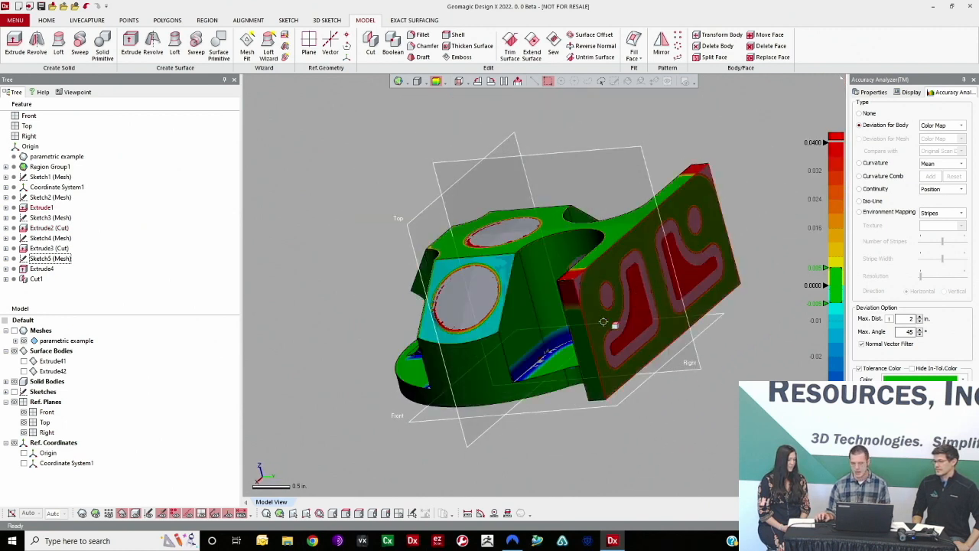
right_click_drag(603, 322, 612, 315)
scroll(581, 292, "up", 3)
right_click_drag(544, 336, 568, 372)
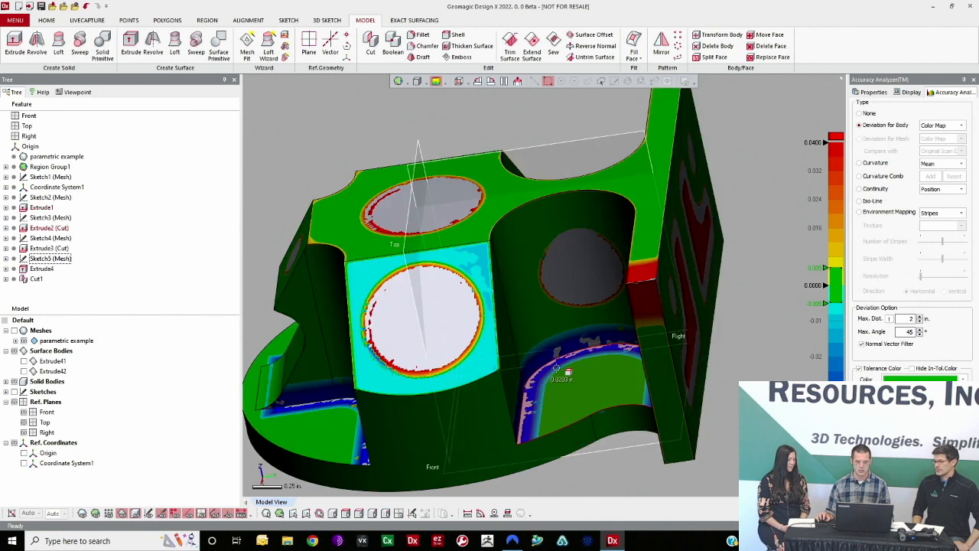
right_click_drag(417, 380, 602, 289)
right_click_drag(478, 216, 472, 239)
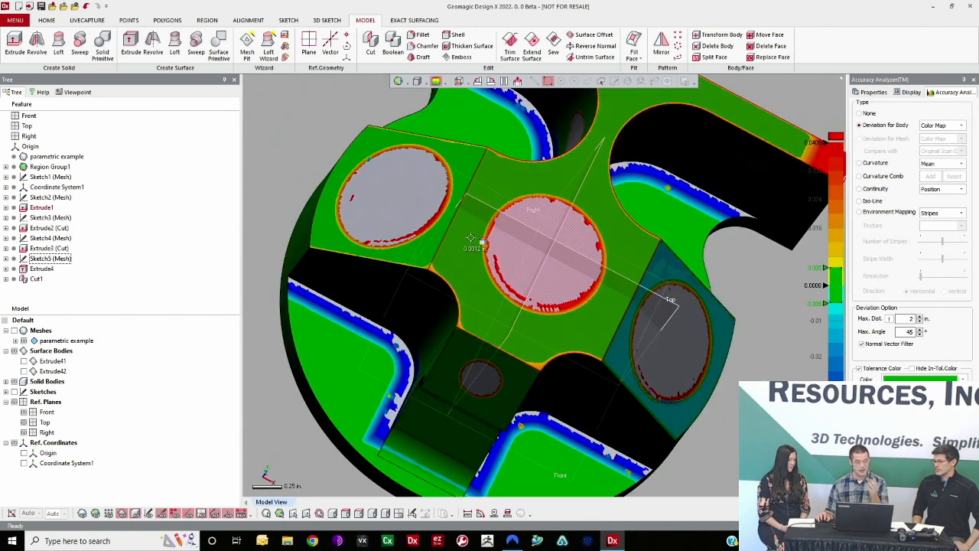
left_click(430, 249)
right_click_drag(585, 230, 564, 210)
right_click_drag(494, 224, 630, 372)
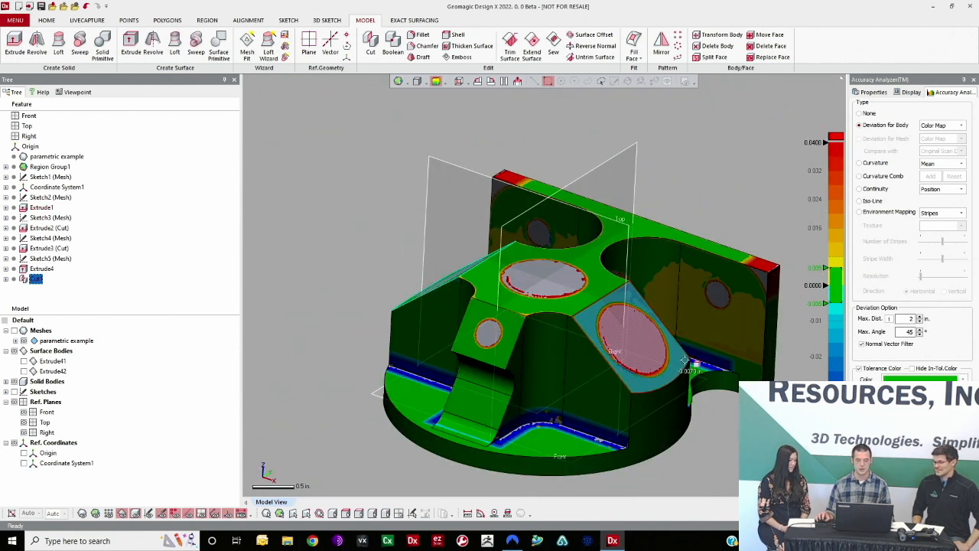
right_click_drag(679, 357, 556, 282)
right_click_drag(692, 386, 590, 334)
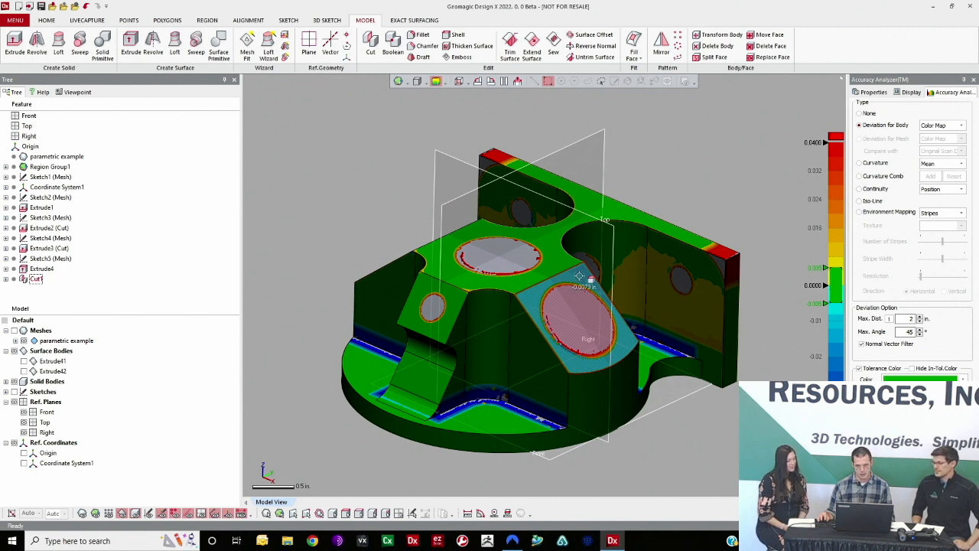
right_click_drag(573, 362, 652, 304)
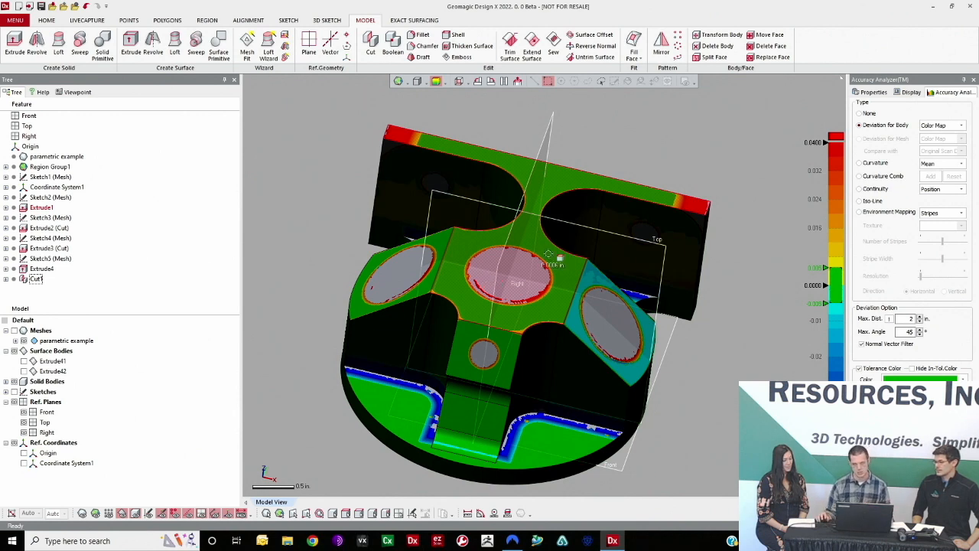
mouse_move(617, 240)
right_mouse_down()
mouse_move(636, 299)
mouse_move(728, 396)
mouse_move(640, 390)
right_mouse_up()
mouse_move(671, 335)
right_mouse_down()
mouse_move(659, 397)
mouse_move(569, 255)
mouse_move(677, 373)
right_mouse_up()
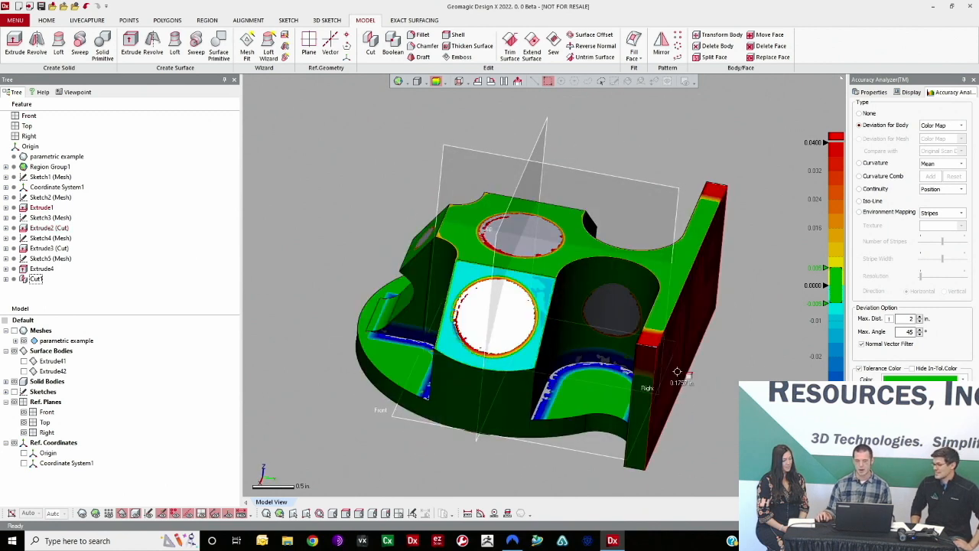
- Turn off the body deviation color map and view the unfilleted pocket corners against the mesh
left_click(437, 82)
right_click_drag(605, 225, 572, 267)
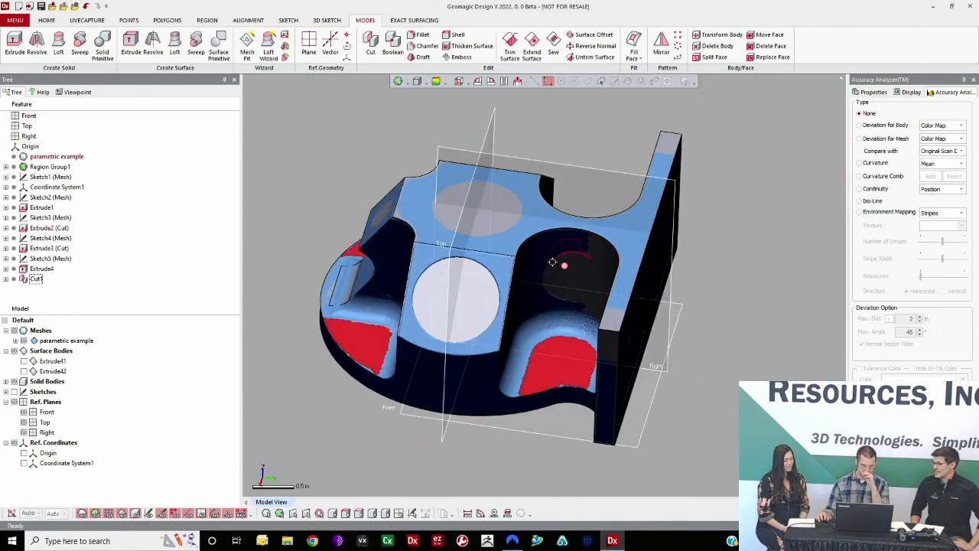
right_click_drag(372, 339, 534, 349)
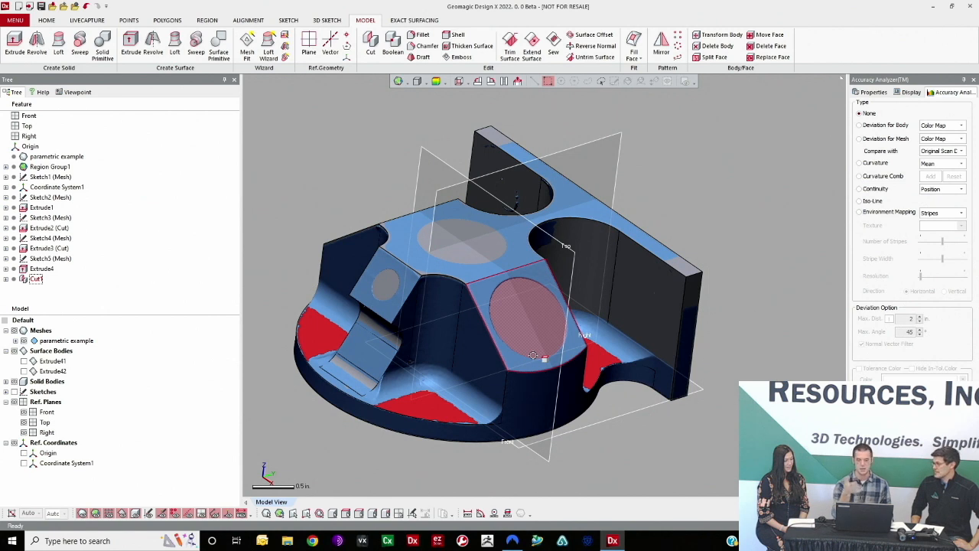
- Start a constant fillet on a pocket floor edge and estimate its radius from the mesh
left_click(421, 35)
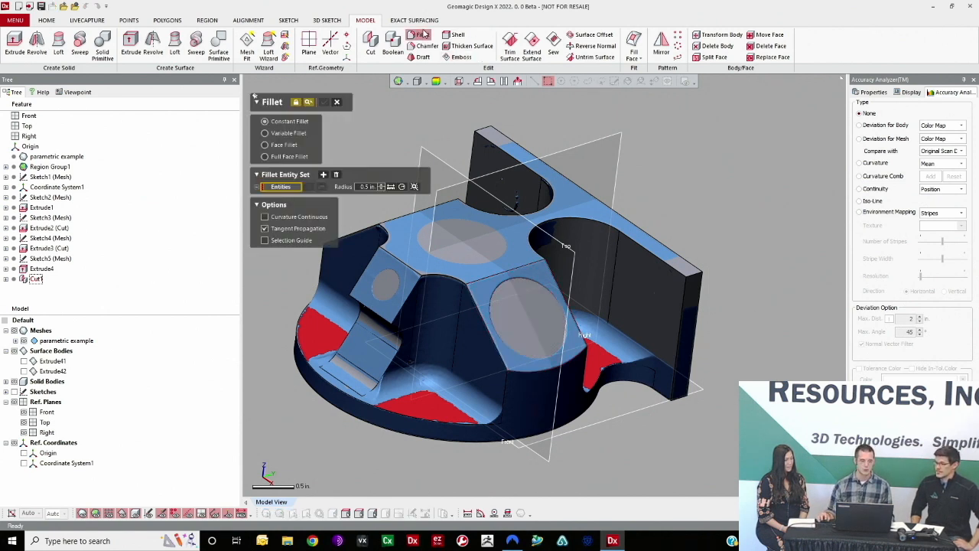
left_click(440, 380)
scroll(520, 321, "up", 5)
right_click_drag(593, 280, 600, 323)
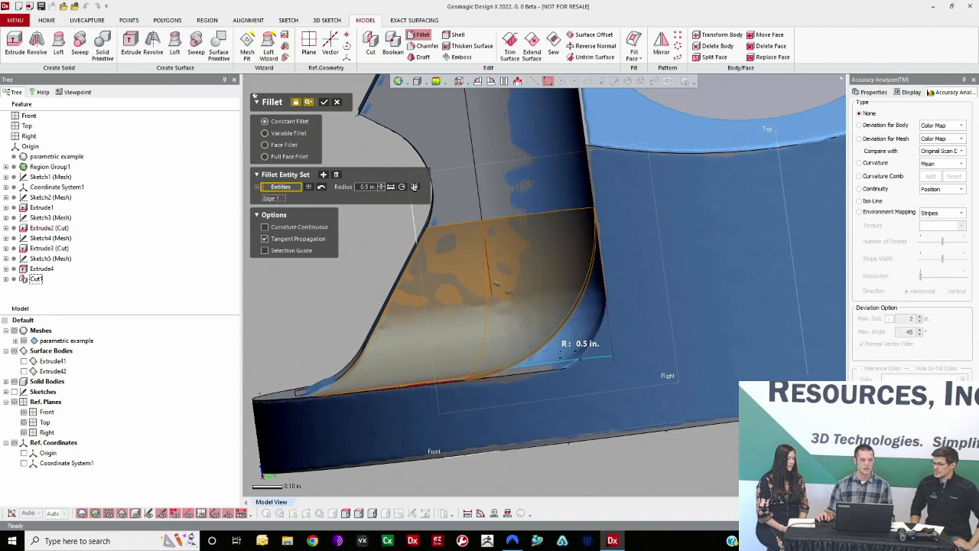
left_click(415, 187)
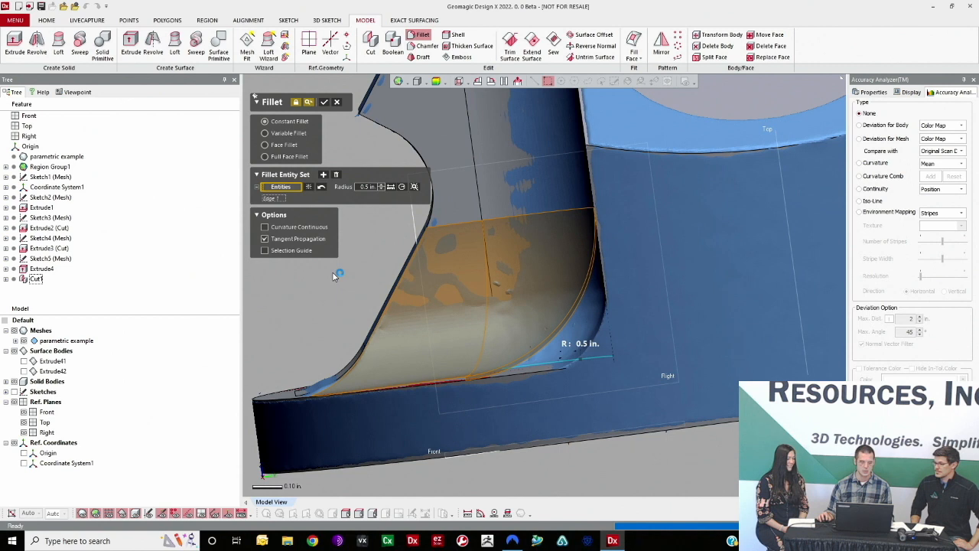
- Show the body deviation color map on the pocket fillet preview
right_click_drag(583, 332, 560, 311)
scroll(608, 355, "up", 4)
right_click_drag(608, 355, 476, 214)
left_click(439, 82)
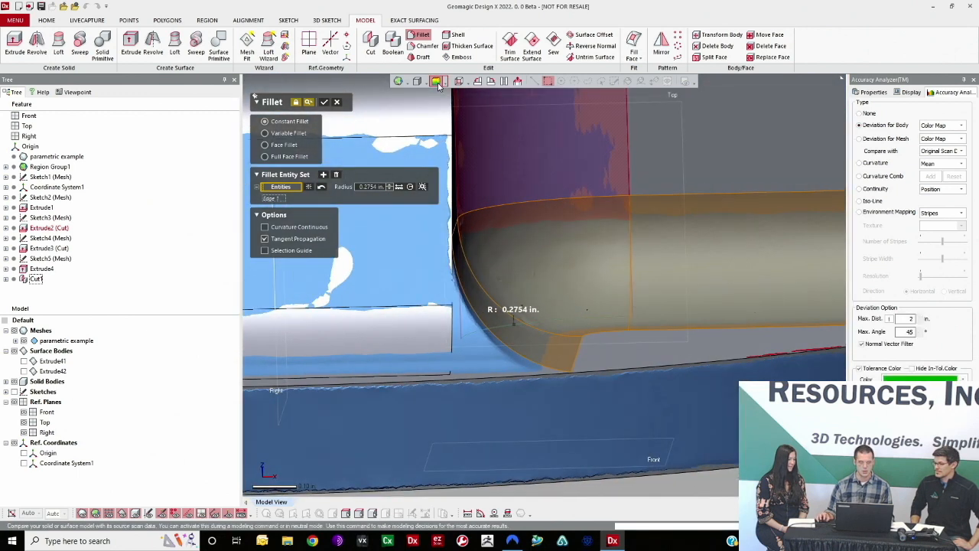
right_click_drag(678, 236, 608, 277)
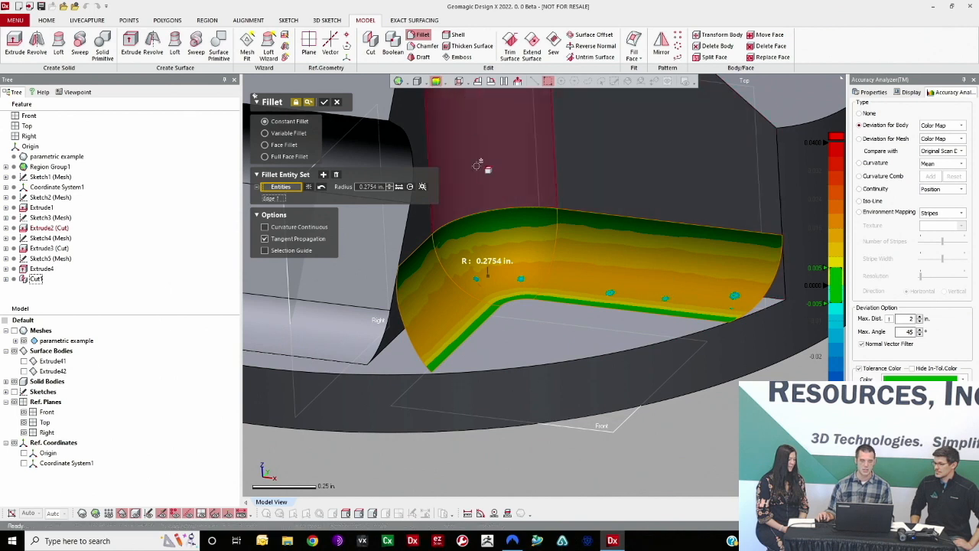
- Try fillet radii of 0.25, 0.235 and 0.24 in and compare the deviation colors on the preview
left_click(370, 186)
type(".2")
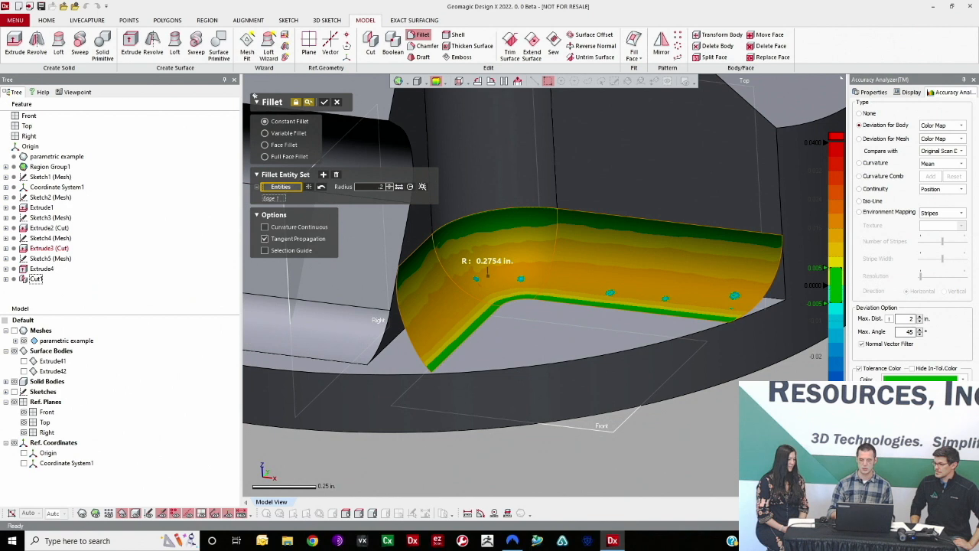
type("5")
key("Return")
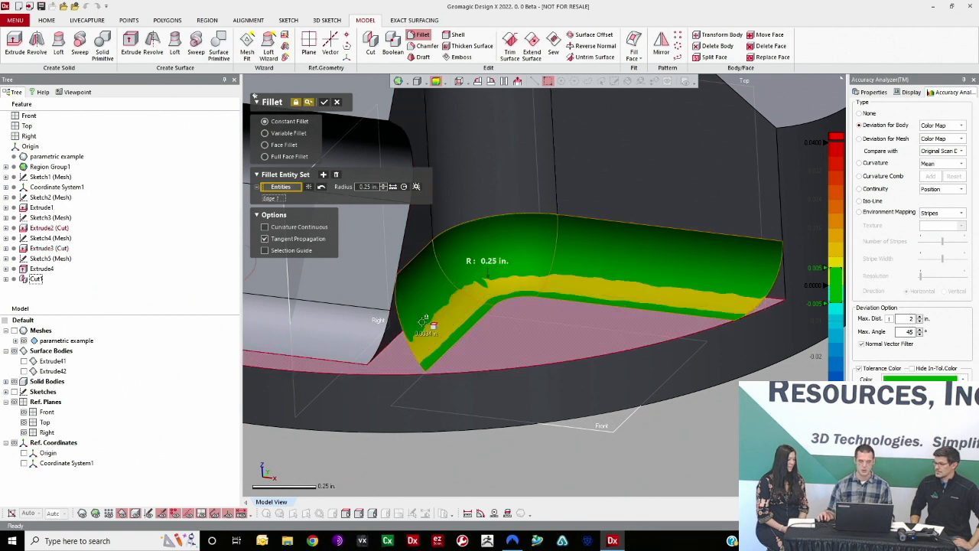
left_click(370, 187)
type(".235")
key("Return")
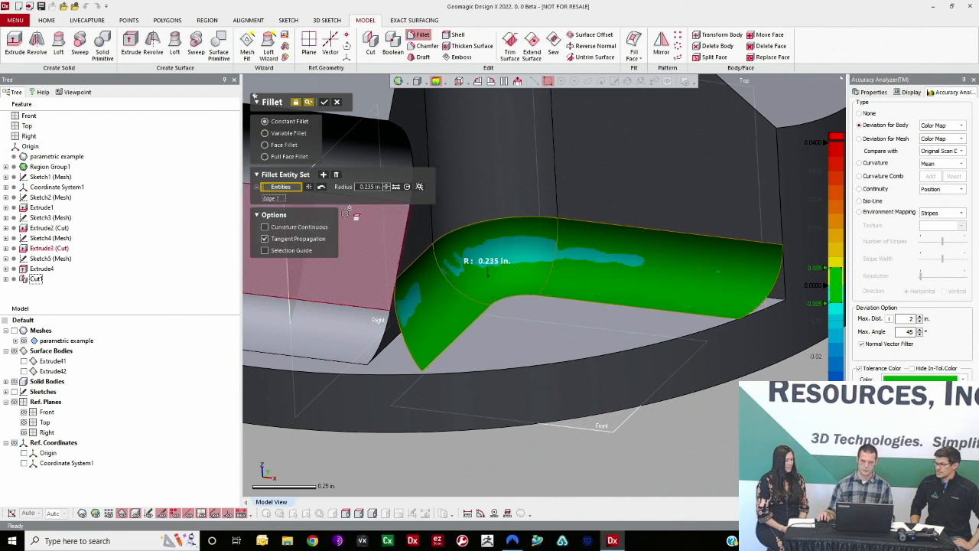
left_click(367, 188)
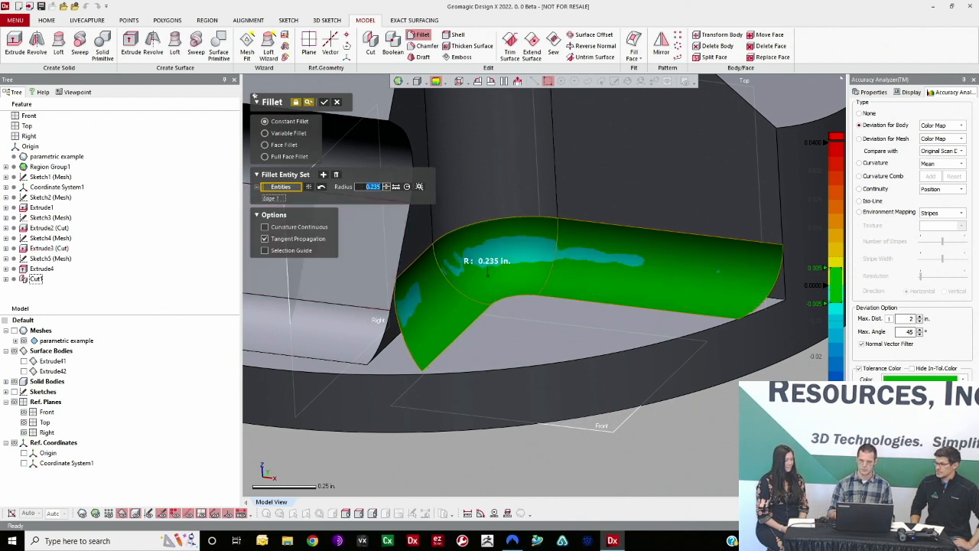
type(".24")
key("Return")
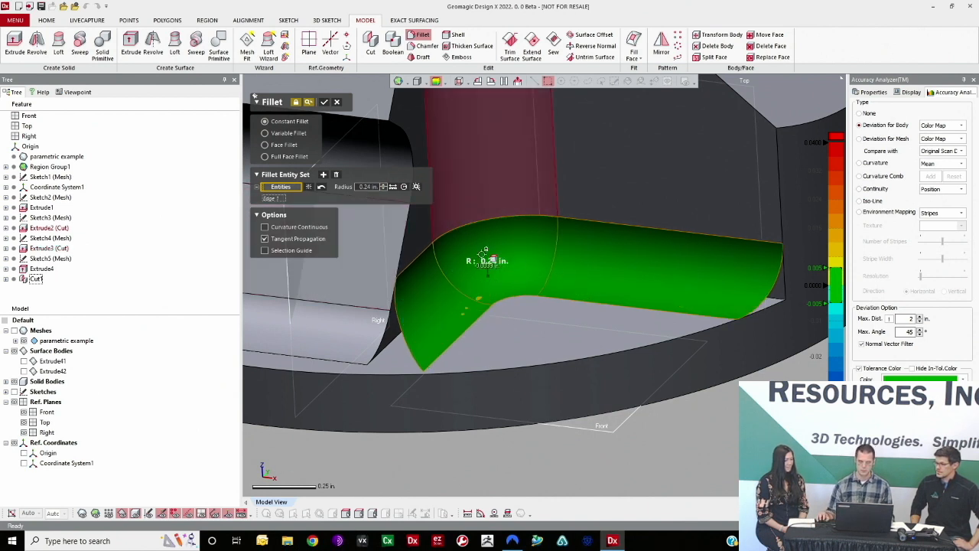
- Set the fillet radius to 0.25 in, add the other three pocket floor edges and apply the fillet
left_click(370, 188)
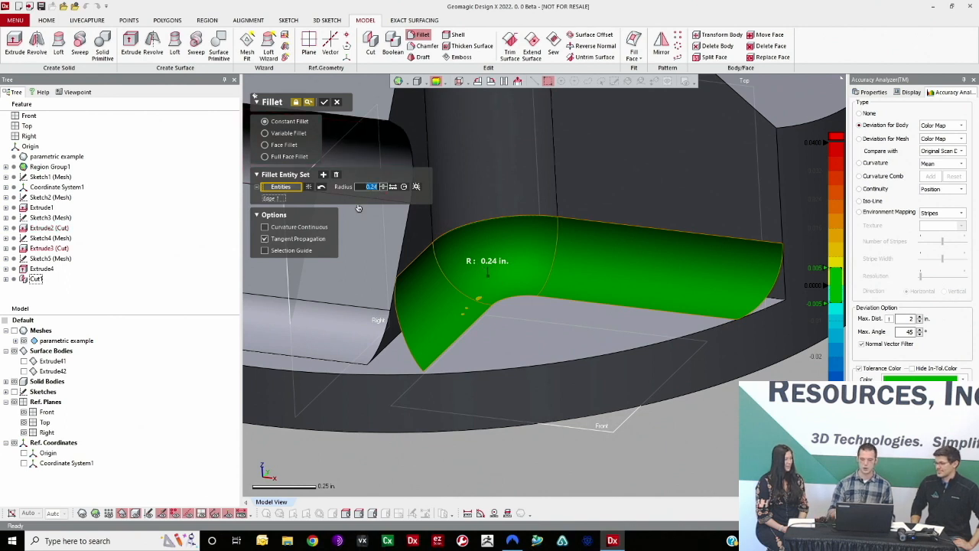
key("Return")
scroll(474, 302, "down", 3)
right_click_drag(474, 301, 639, 306)
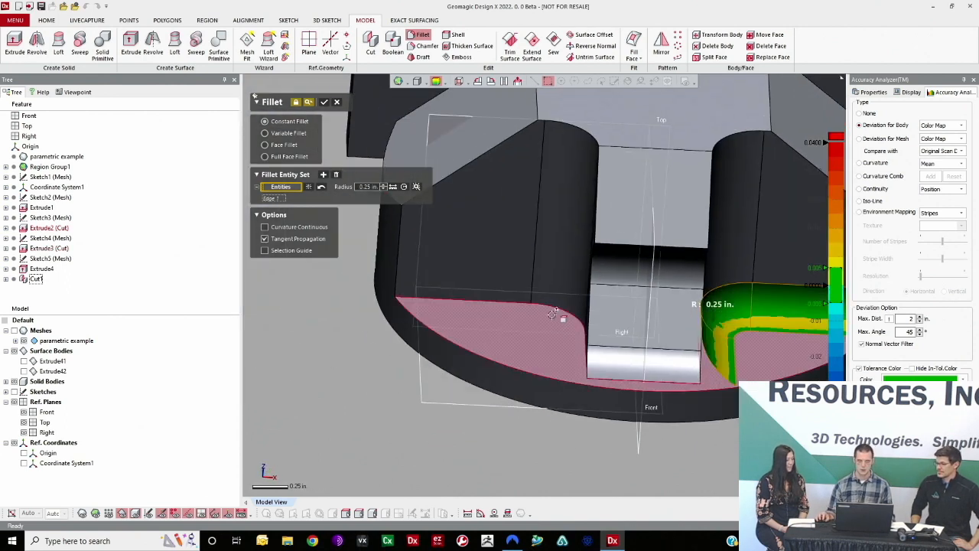
left_click(560, 306)
right_click_drag(561, 306, 540, 364)
left_click(564, 336)
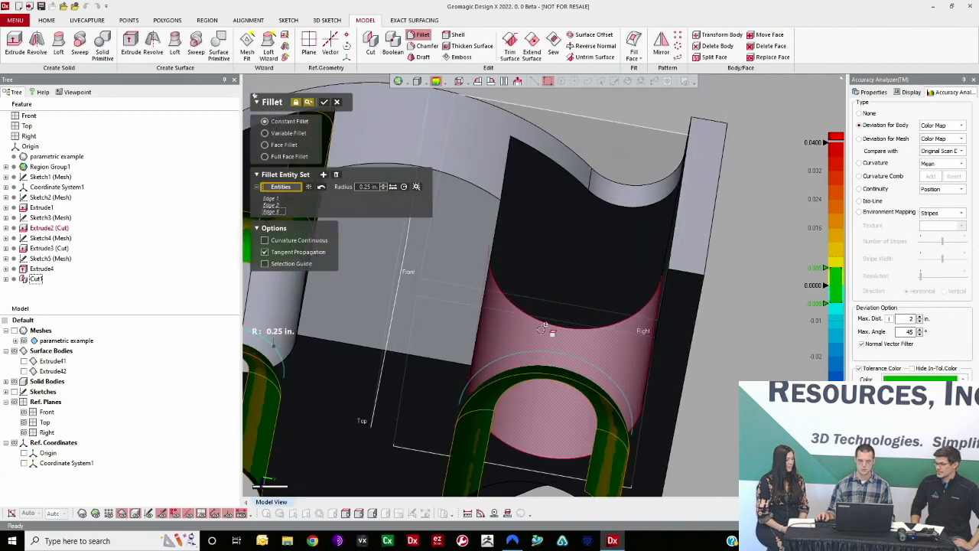
left_click(542, 320)
- Fillet the two upper corner edges of the back plate with a 0.5 in radius and leave the Fillet command
right_click_drag(542, 319, 647, 254)
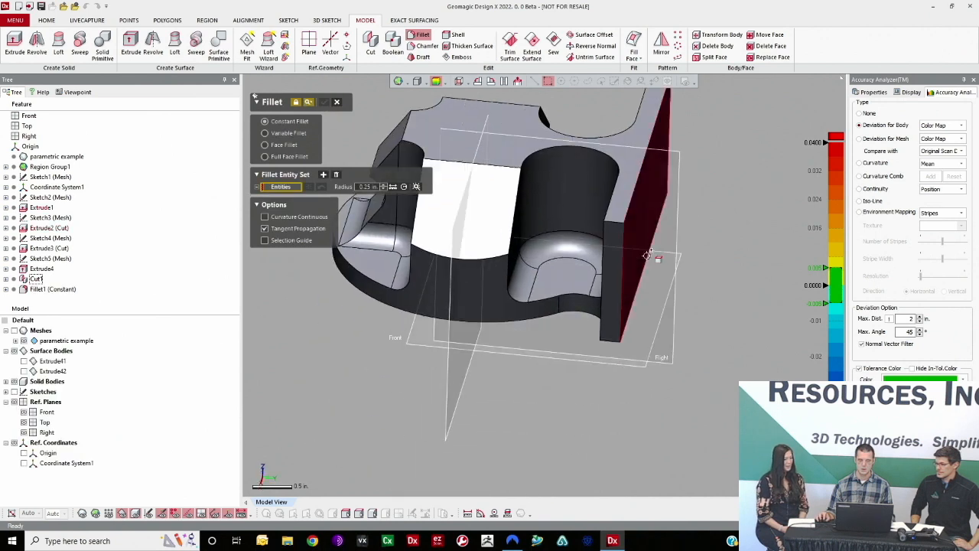
left_click(624, 230)
right_click_drag(624, 230, 522, 314)
left_click(588, 285)
right_click_drag(423, 301, 616, 269)
left_click(384, 186)
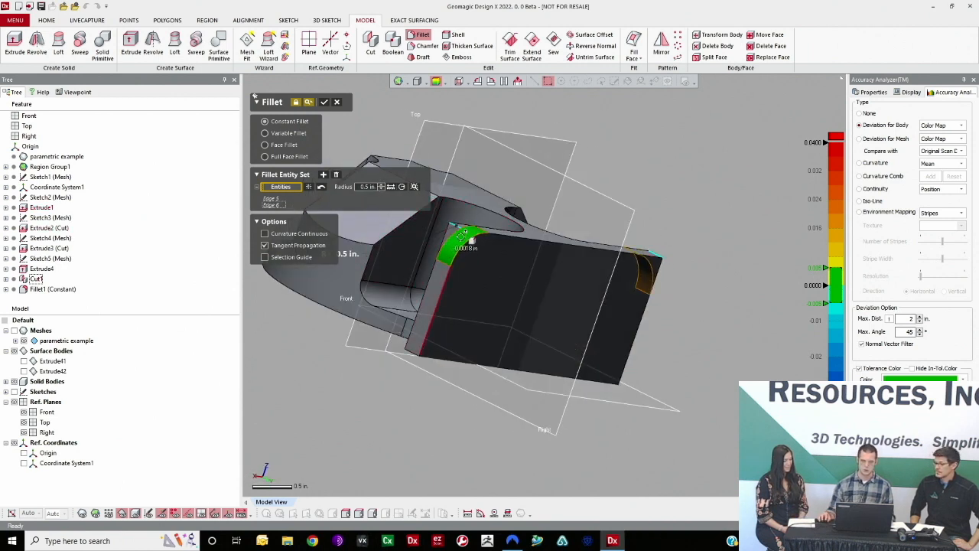
scroll(470, 256, "up", 4)
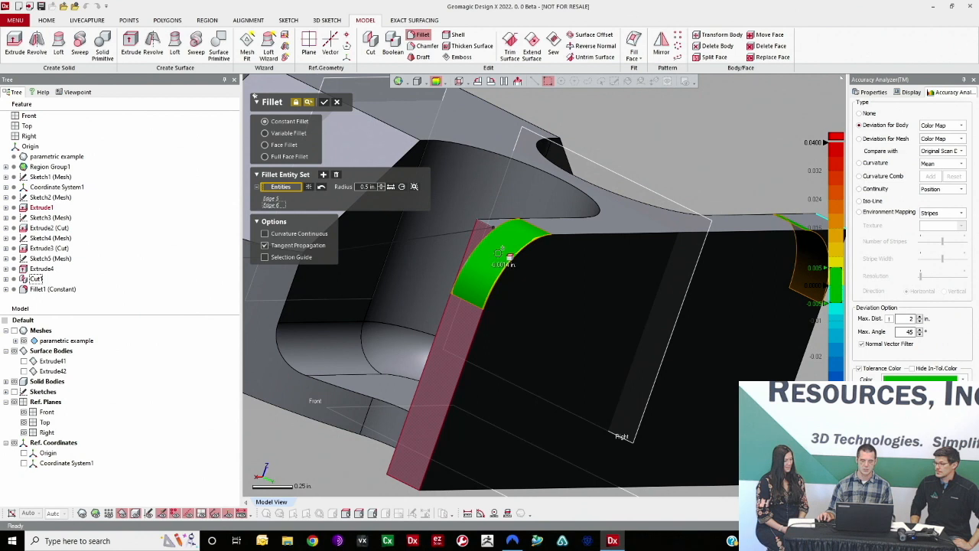
right_click_drag(486, 266, 399, 307)
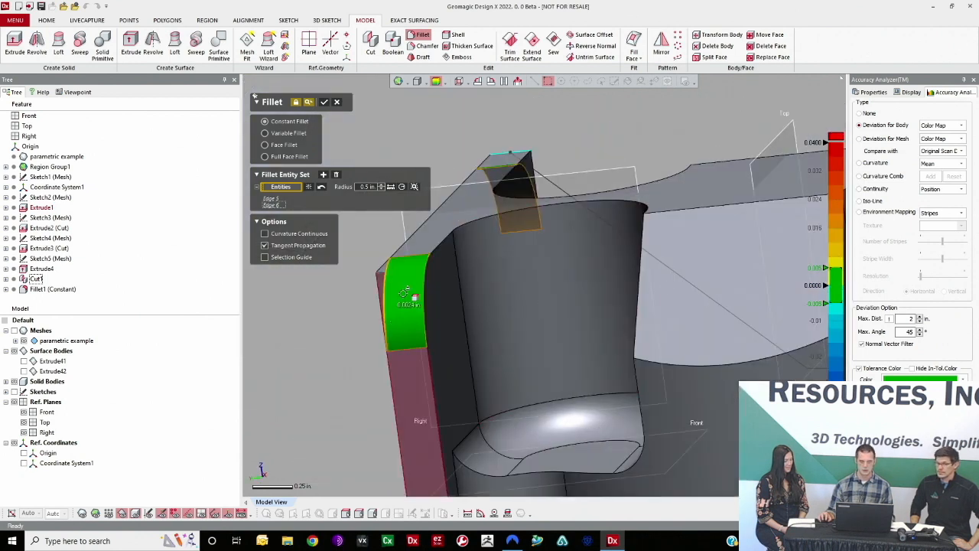
left_click(324, 102)
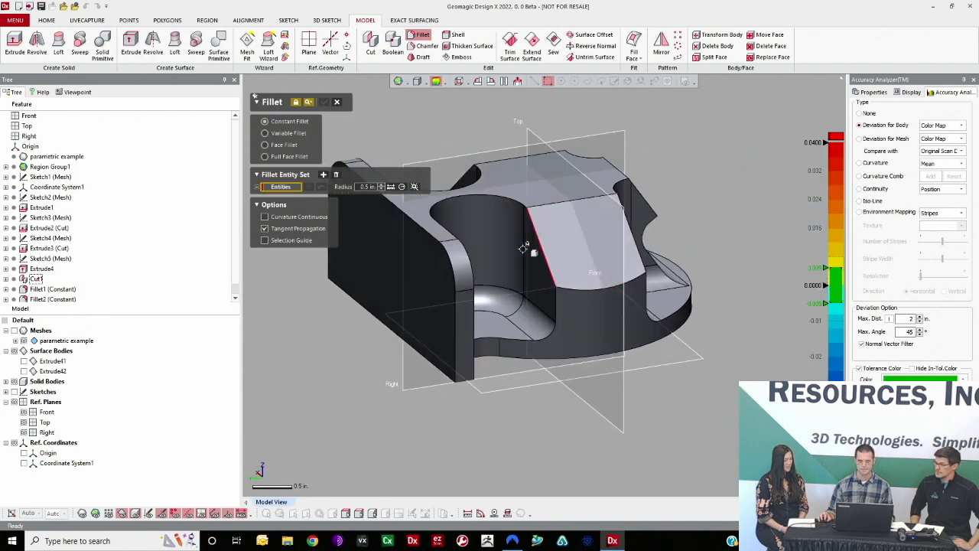
right_click_drag(523, 248, 553, 267)
left_click(335, 103)
- Examine the filleted body against the scanned mesh with the deviation color map, including its underside
key("ctrl+1")
right_click_drag(476, 175, 483, 219)
left_click(435, 82)
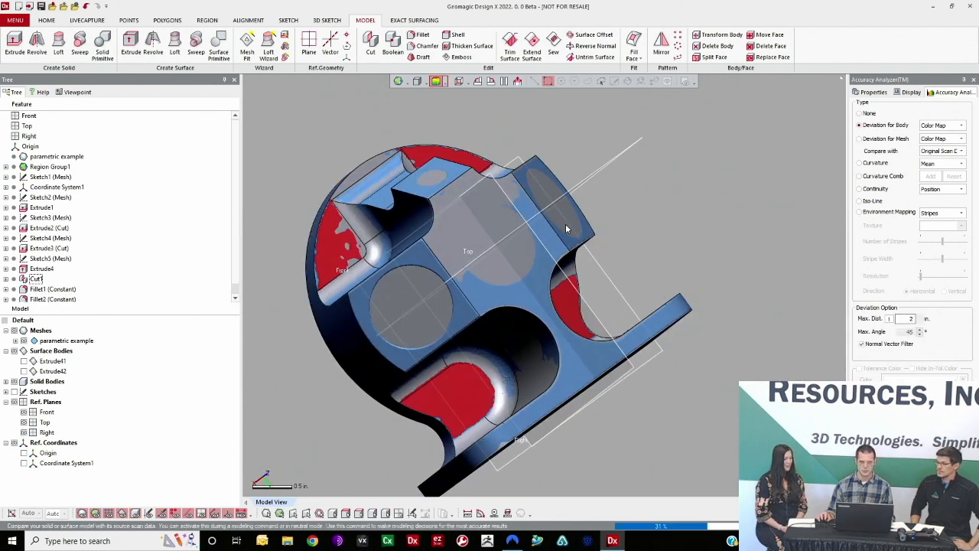
right_click_drag(669, 201, 695, 292)
mouse_move(746, 314)
right_mouse_down()
mouse_move(690, 327)
mouse_move(678, 301)
mouse_move(546, 316)
mouse_move(603, 276)
right_mouse_up()
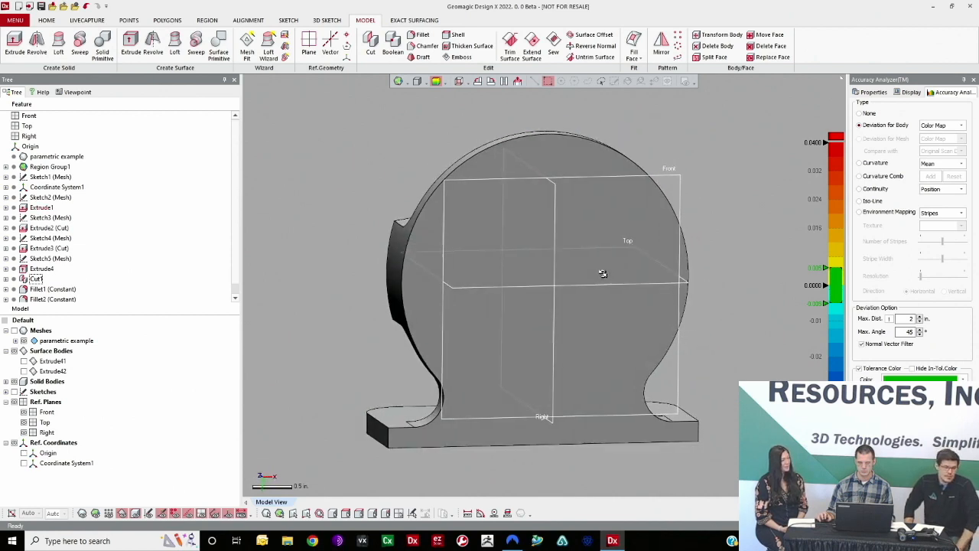
right_click_drag(674, 337, 629, 314)
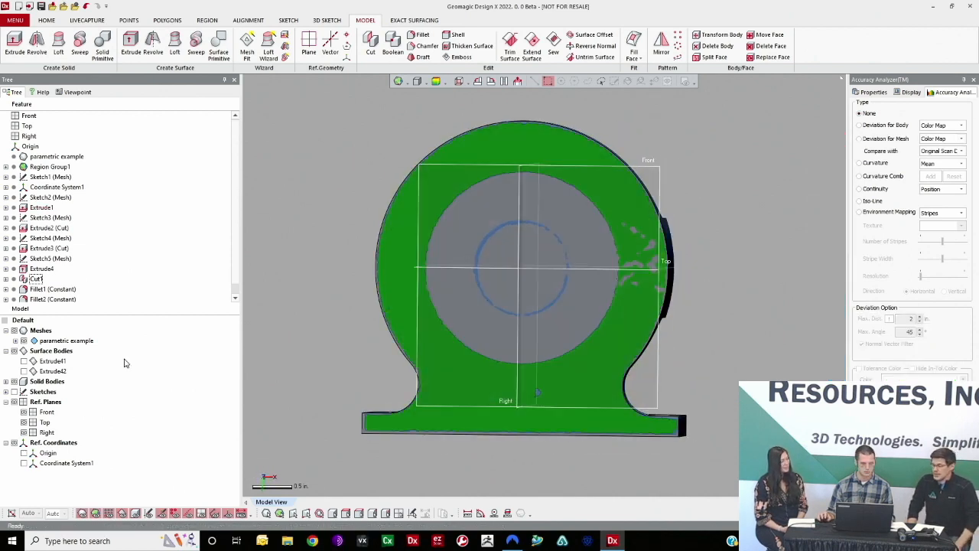
- Hide the solid bodies to expose the hollow underside of the scanned mesh
left_click(14, 382)
scroll(608, 334, "up", 4)
right_click_drag(502, 334, 627, 280)
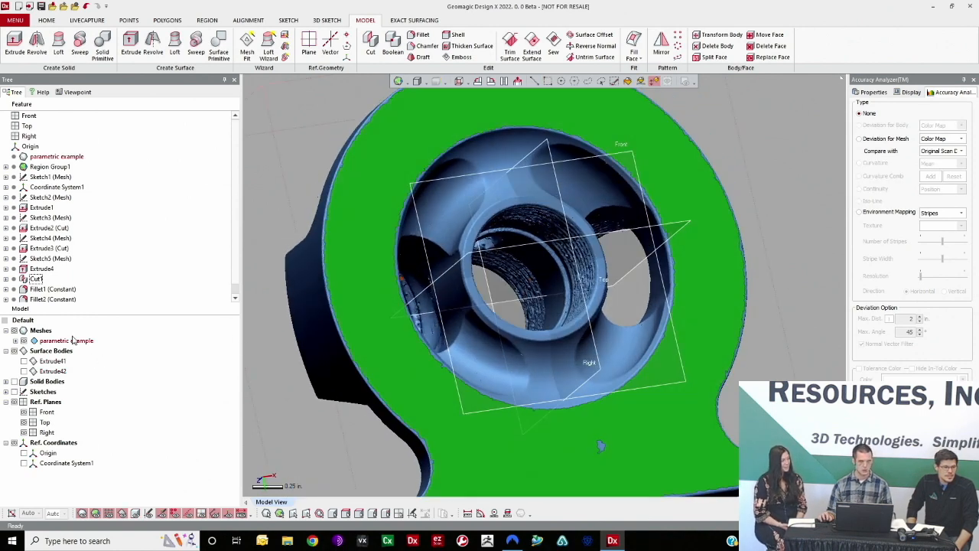
- Duplicate the parametric example mesh and hide the original
left_click(67, 340)
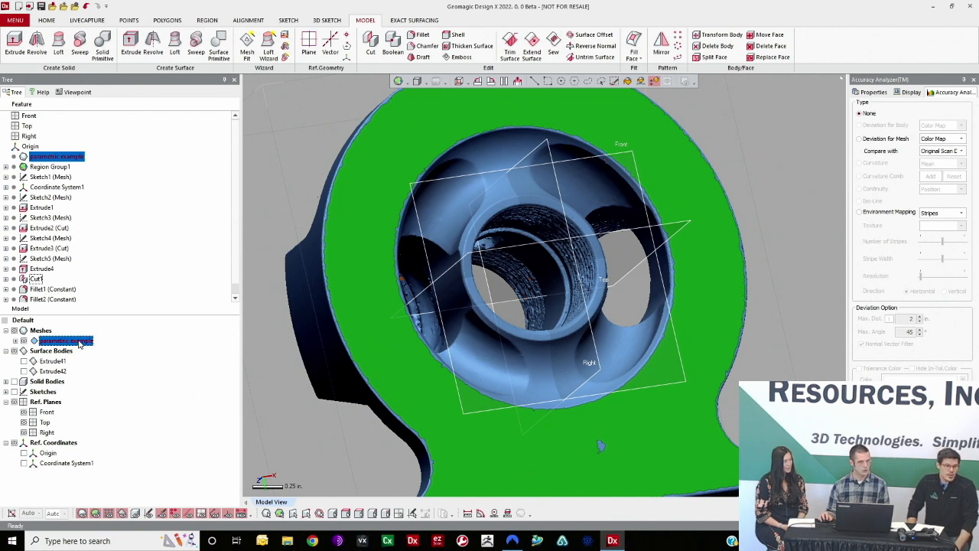
left_click(501, 302)
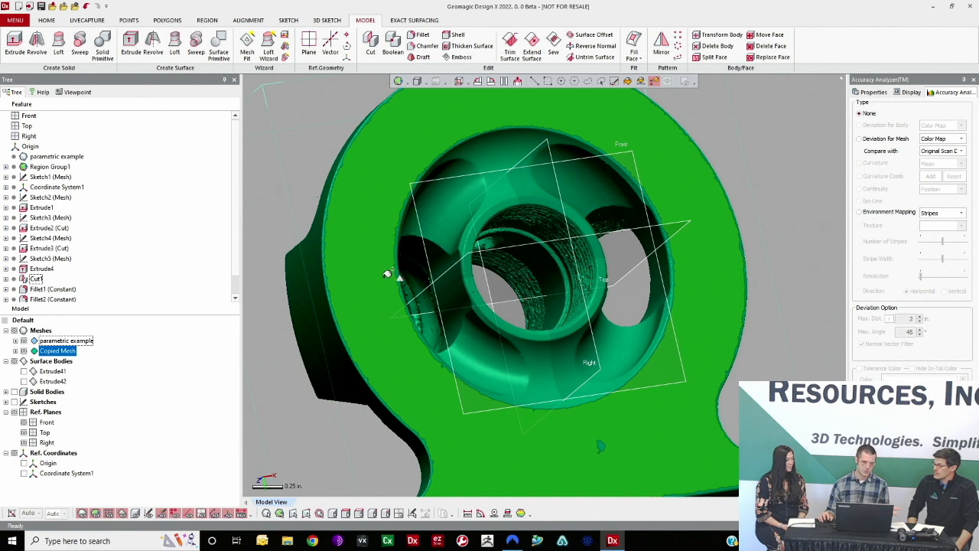
left_click(24, 340)
right_click_drag(450, 266, 405, 277)
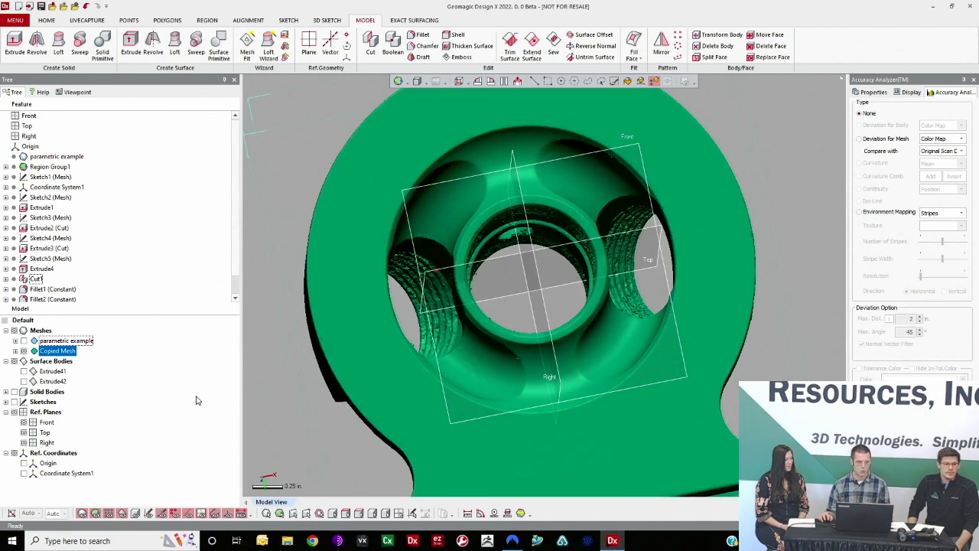
- Hide the reference planes, inspect the hollow underside of the copied mesh and clear the mesh selection
left_click(14, 412)
right_click_drag(544, 331, 546, 352)
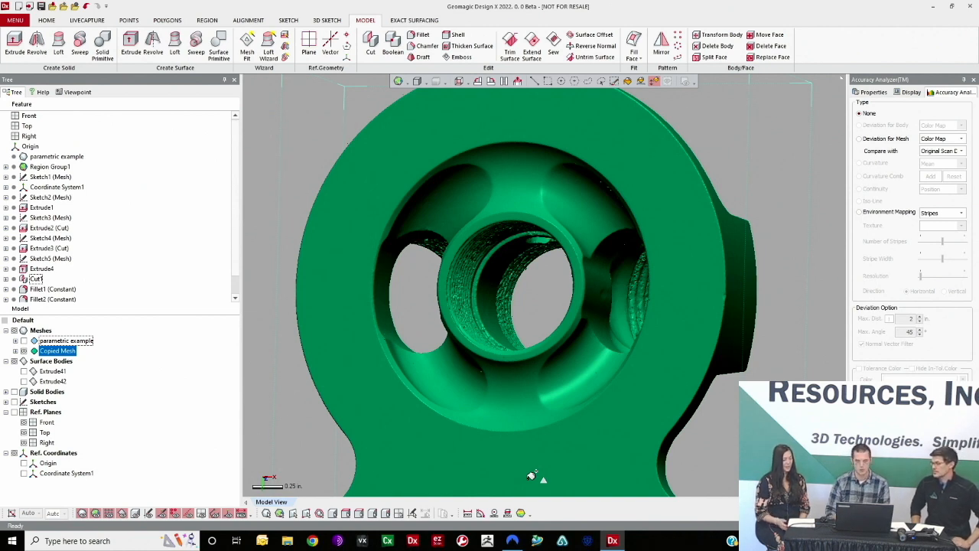
right_click_drag(483, 314, 471, 247)
right_click_drag(549, 251, 601, 253)
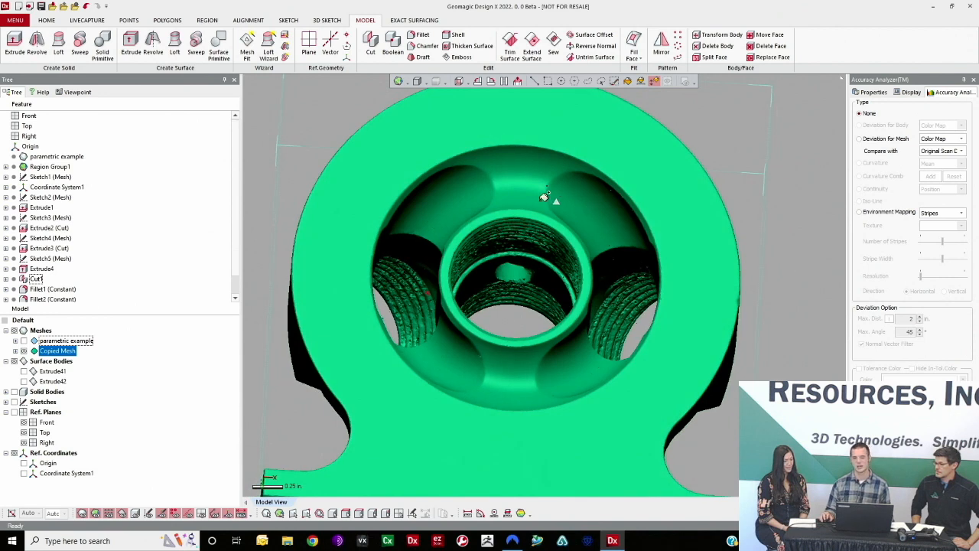
right_click_drag(561, 209, 553, 278)
right_click_drag(387, 299, 505, 263)
left_click(459, 314)
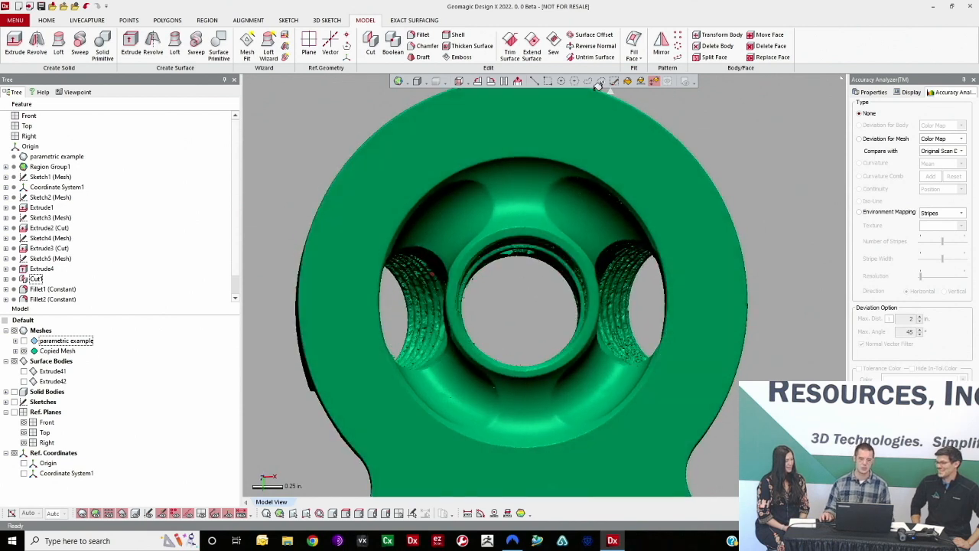
left_click(665, 83)
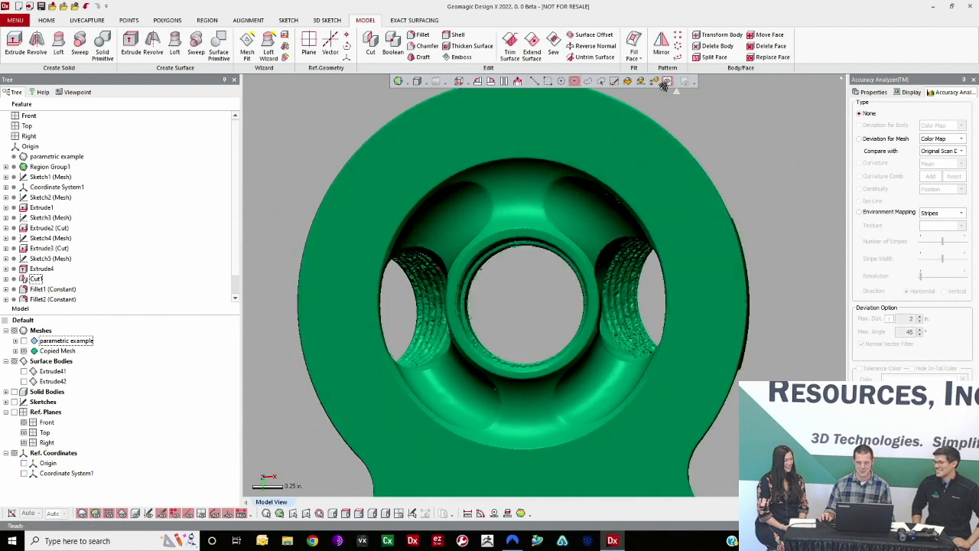
right_click_drag(460, 152, 507, 139, "ctrl")
left_click(507, 139)
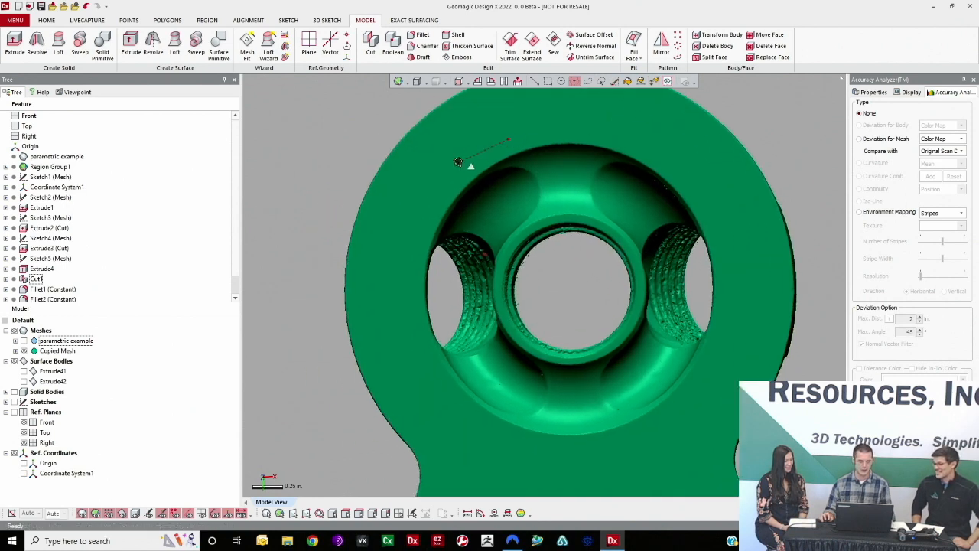
- Select the flat underside face of the copied mesh, enlarge the poly-face selection twice and delete the selected faces
left_click(654, 82)
left_click_drag(647, 143, 649, 100)
right_click_drag(461, 224, 421, 240)
scroll(421, 240, "up", 5)
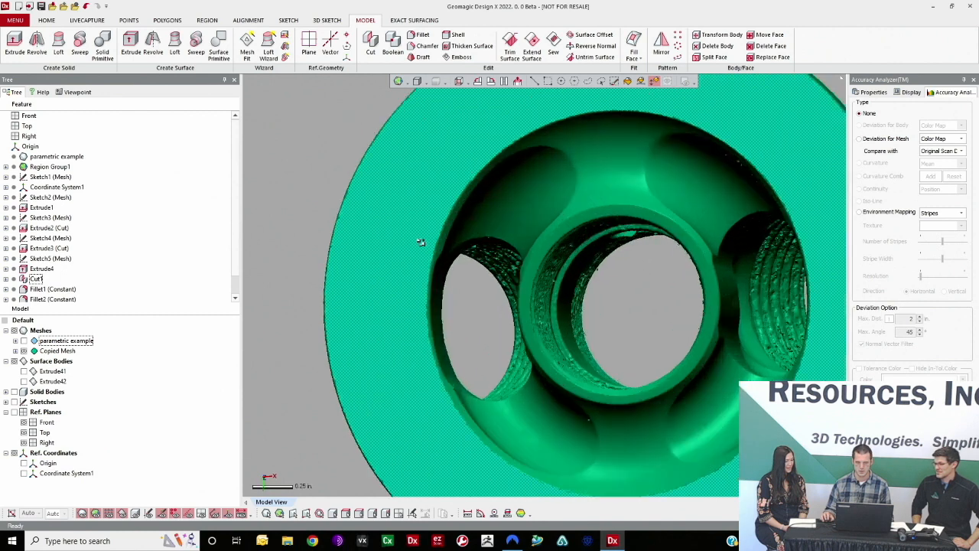
right_click(433, 204)
left_click(474, 283)
right_click(425, 238)
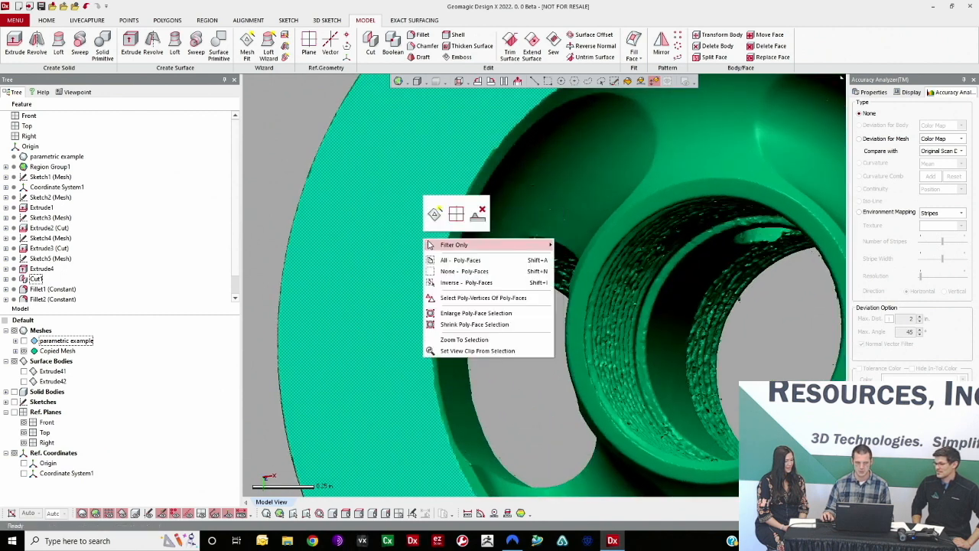
left_click(467, 313)
right_click_drag(447, 260, 414, 240)
scroll(414, 240, "down", 2)
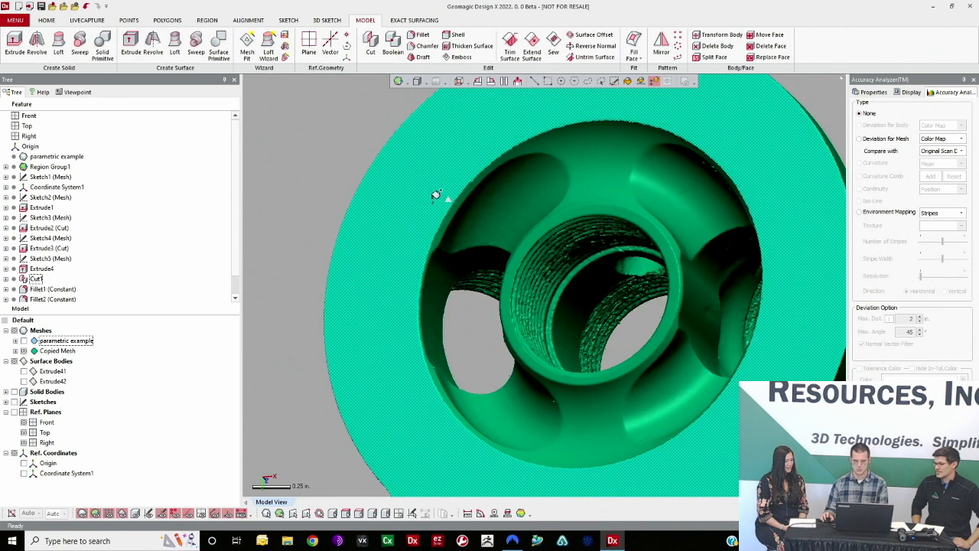
right_click_drag(585, 269, 618, 224)
- Select the flat end ring of the central boss on the copied mesh, enlarge the poly-face selection twice and delete it
left_click(608, 209)
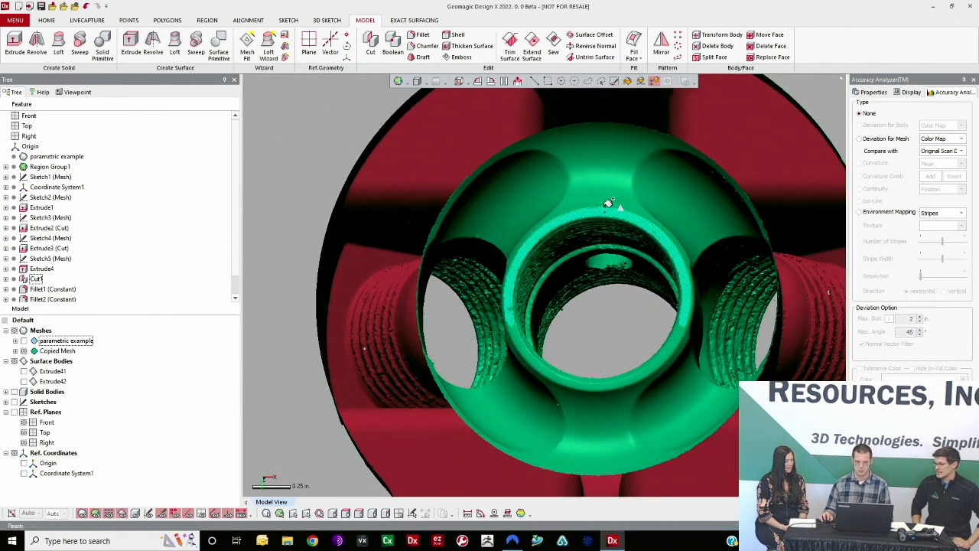
right_click_drag(609, 189, 579, 235)
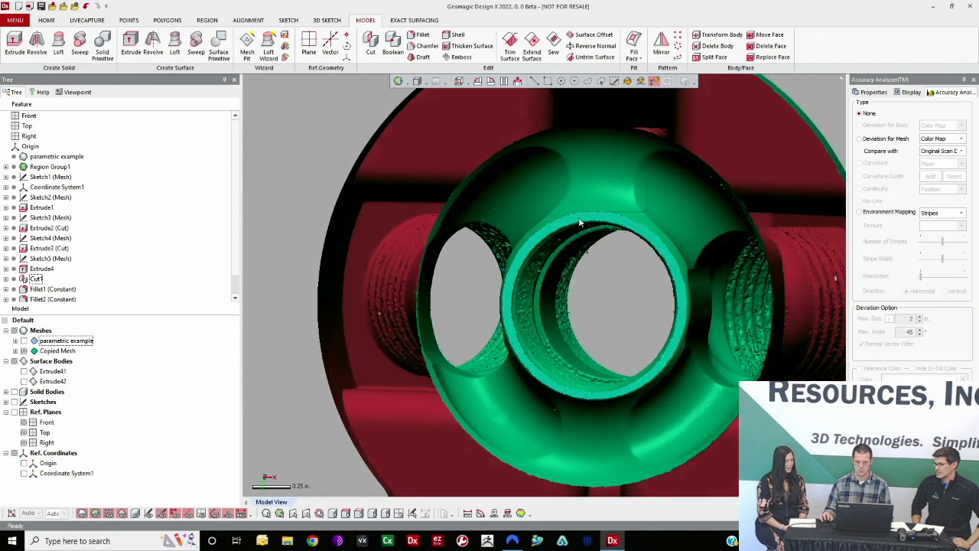
right_click(579, 222)
left_click(620, 293)
right_click(607, 216)
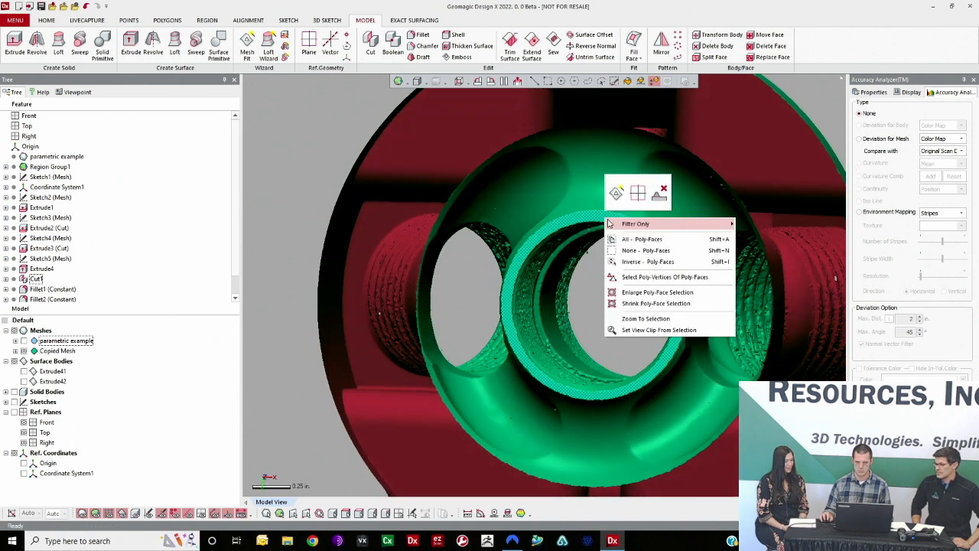
left_click(639, 300)
key("Delete")
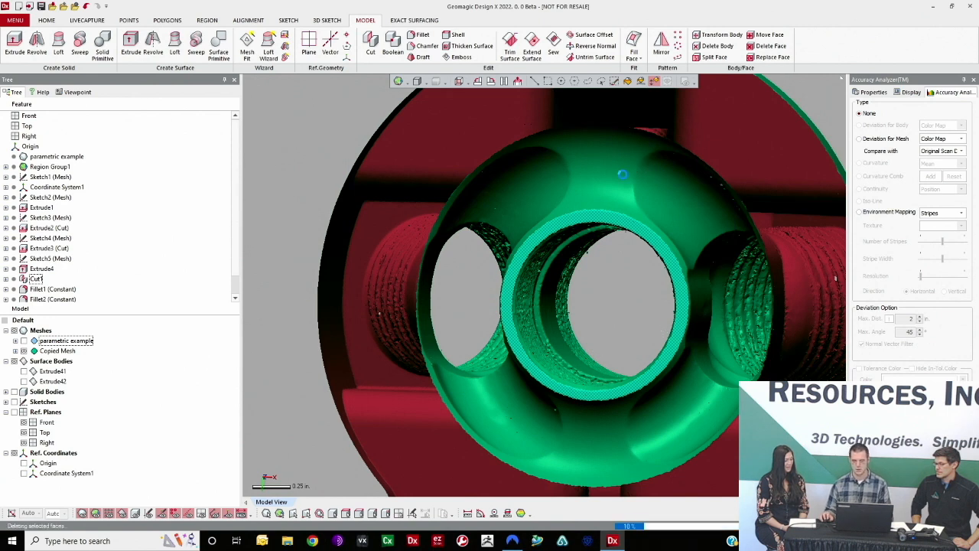
scroll(595, 325, "down", 3)
right_click_drag(594, 325, 617, 301)
left_click(627, 81)
left_click(558, 241)
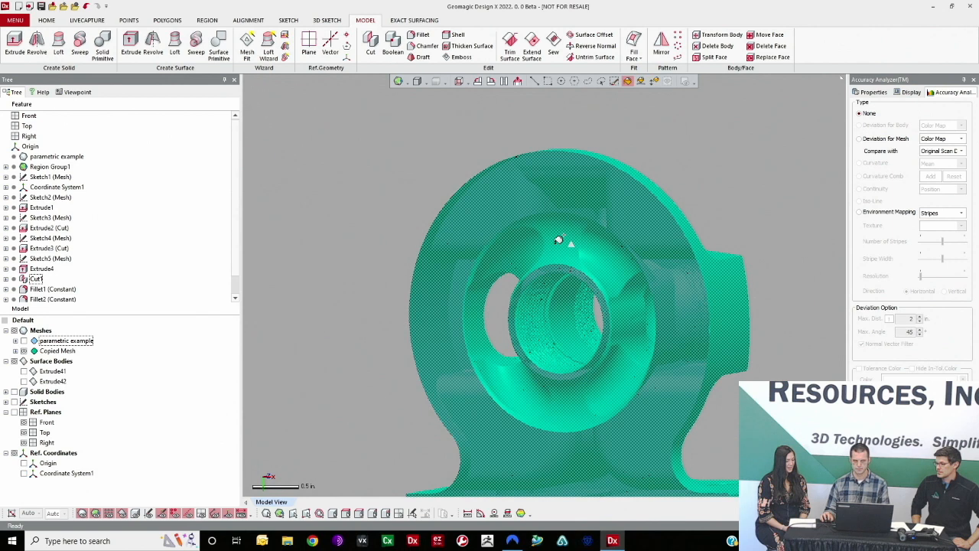
key("Escape")
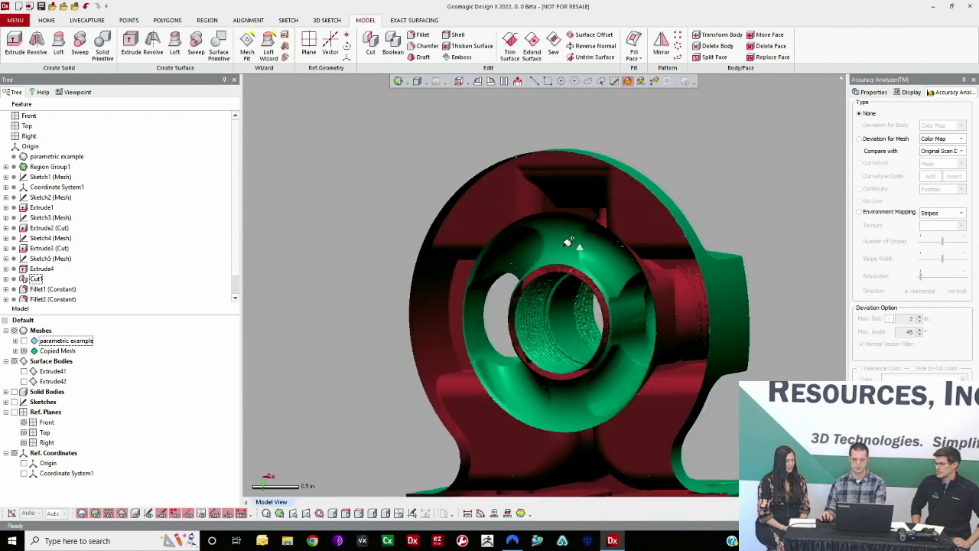
- Select the side-bore wall beside the central boss by similar curvature, enlarge the poly-face selection twice and delete those faces
right_click_drag(575, 213, 585, 200)
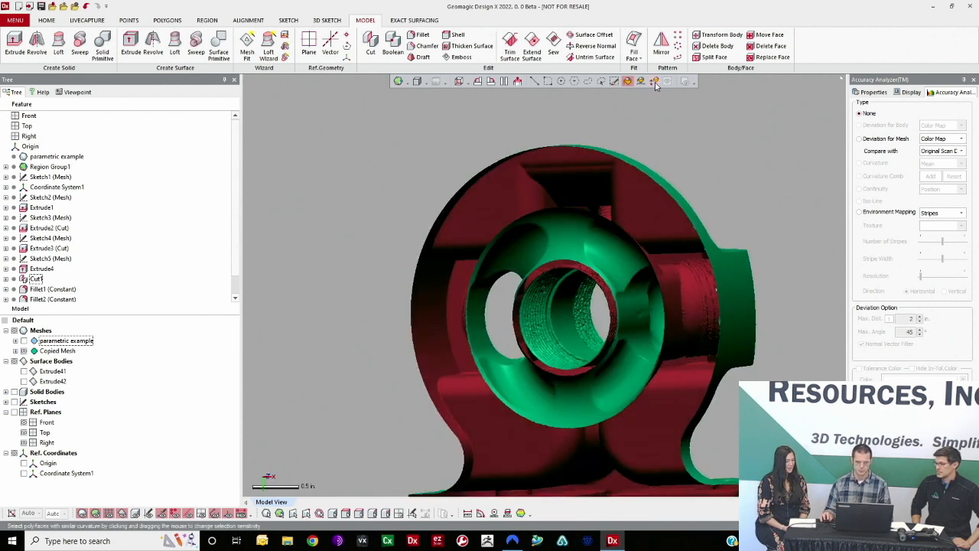
scroll(464, 339, "up", 3)
mouse_move(508, 303)
left_mouse_down()
mouse_move(520, 275)
mouse_move(516, 220)
left_mouse_up()
right_click_drag(574, 304, 784, 283)
right_click_drag(582, 287, 698, 258)
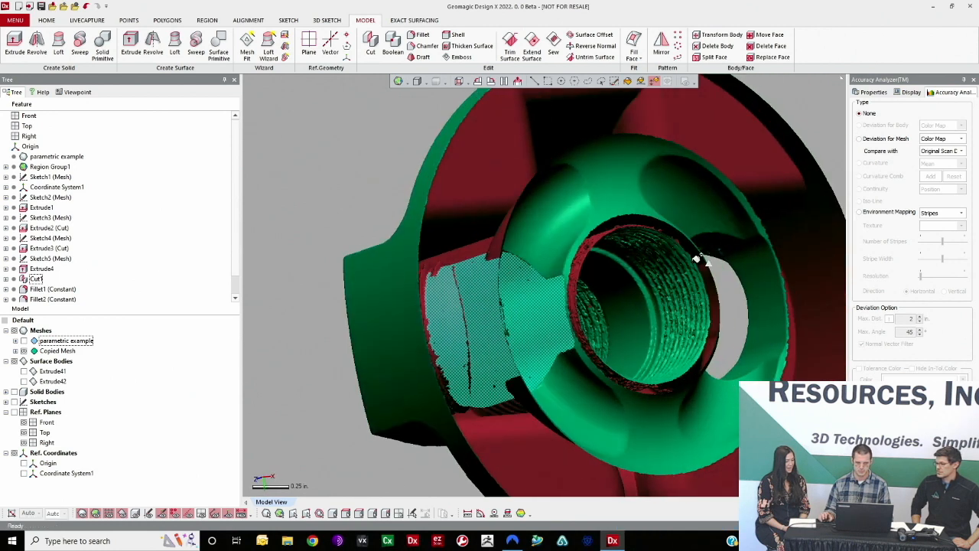
scroll(543, 323, "up", 3)
right_click_drag(579, 312, 525, 295)
right_click(523, 297)
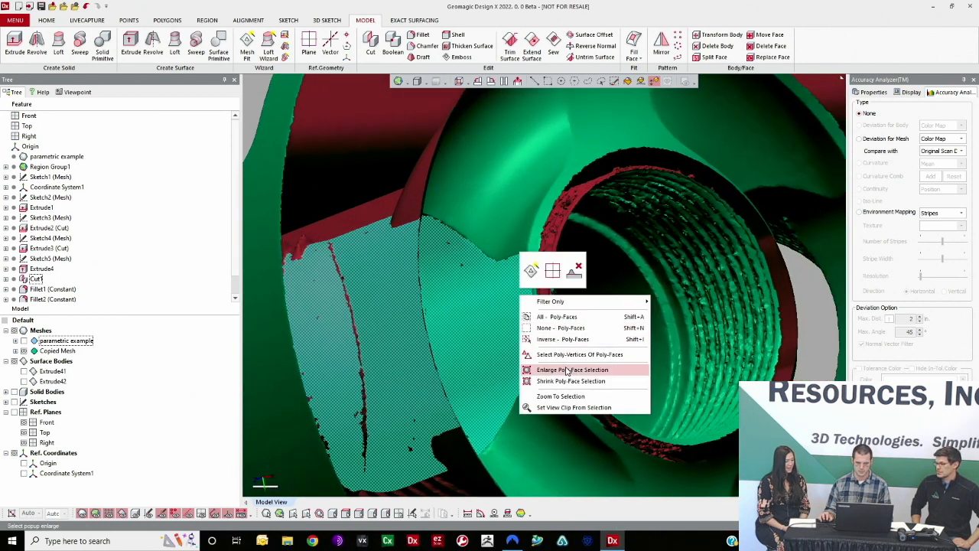
left_click(568, 373)
right_click(498, 316)
left_click(558, 390)
right_click_drag(614, 343, 518, 297)
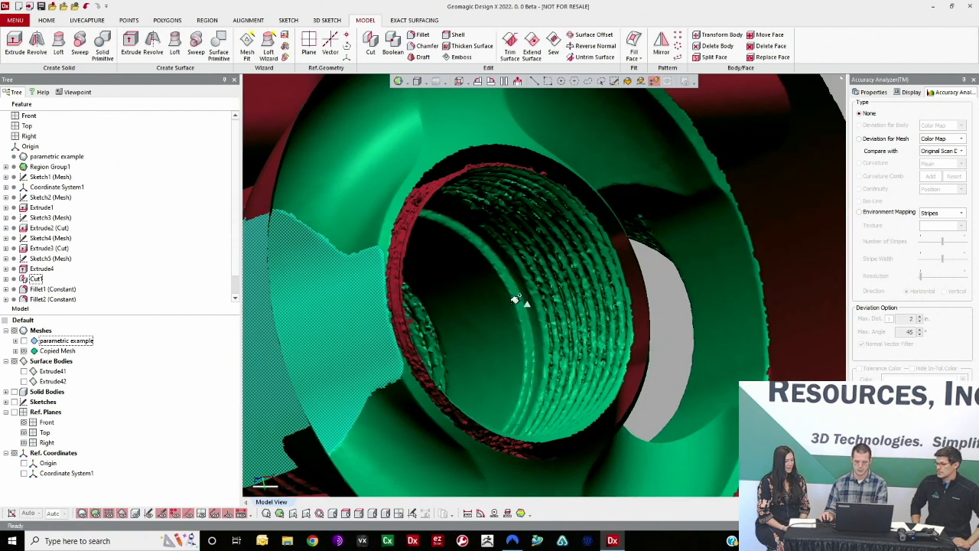
key("Delete")
- Remove the opposite side-bore wall from the copied mesh, selecting it by similar curvature and enlarging the poly-face selection twice
right_click_drag(706, 294, 564, 318)
left_click(608, 303)
left_click_drag(606, 274, 612, 207)
right_click_drag(612, 207, 570, 300)
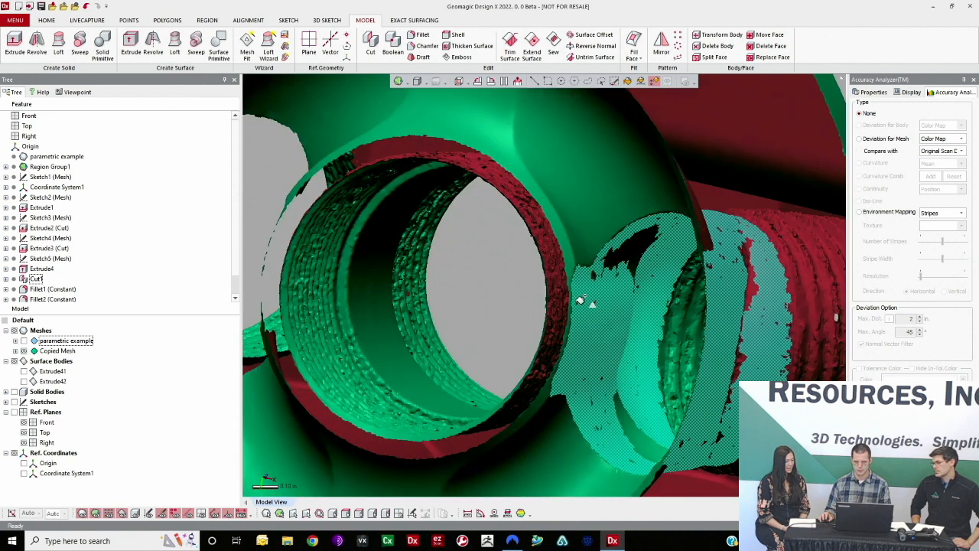
right_click(569, 299)
left_click(612, 372)
right_click(604, 344)
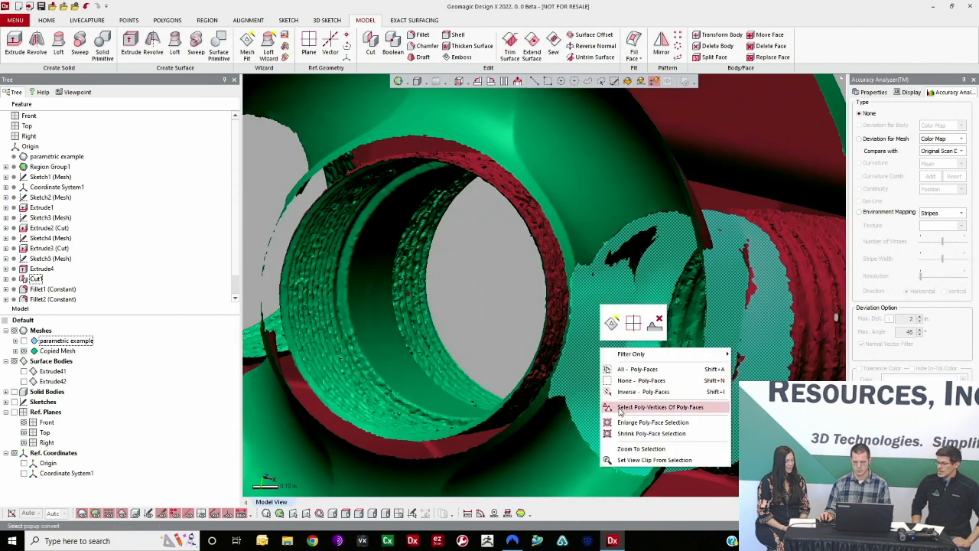
left_click(635, 421)
scroll(597, 326, "down", 4)
right_click_drag(597, 326, 655, 184)
- Select both halves of the hollow ring groove as connected faces, invert the selection and delete the rest of the copied mesh
left_click(630, 81)
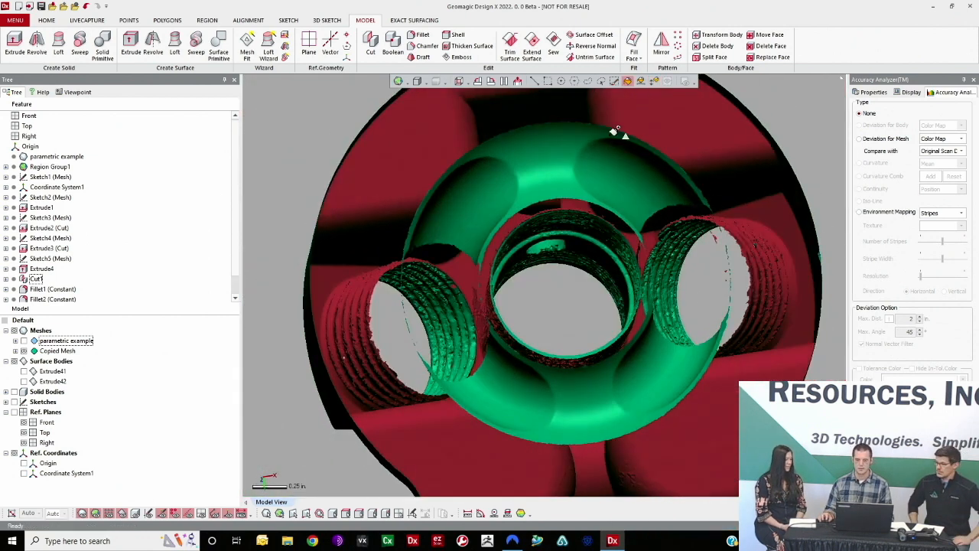
left_click(619, 137)
left_click(651, 367)
key("shift+i")
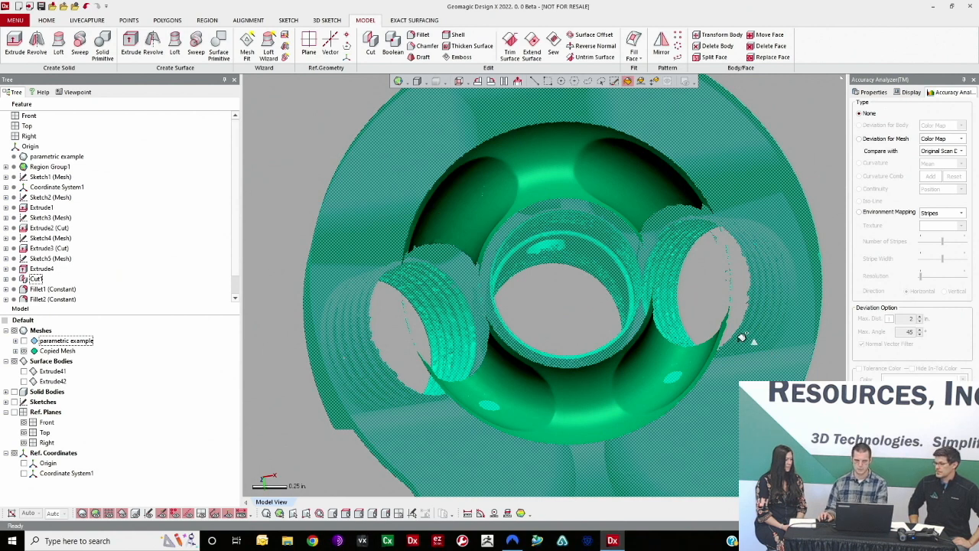
key("Delete")
right_click_drag(757, 370, 589, 323)
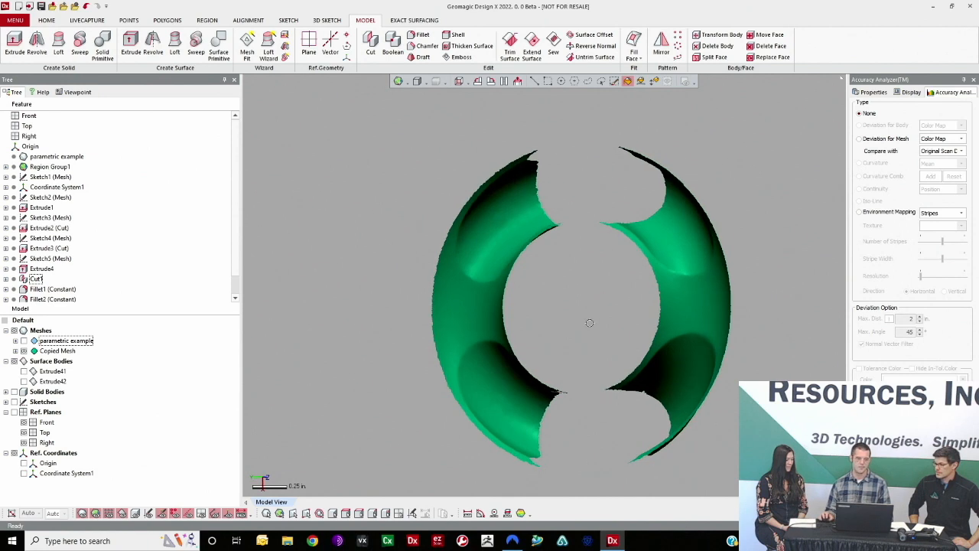
- Highlight the ring faces of similar curvature on the trimmed mesh, inspect the groove's shape and clear the selection
right_click_drag(535, 306, 673, 258)
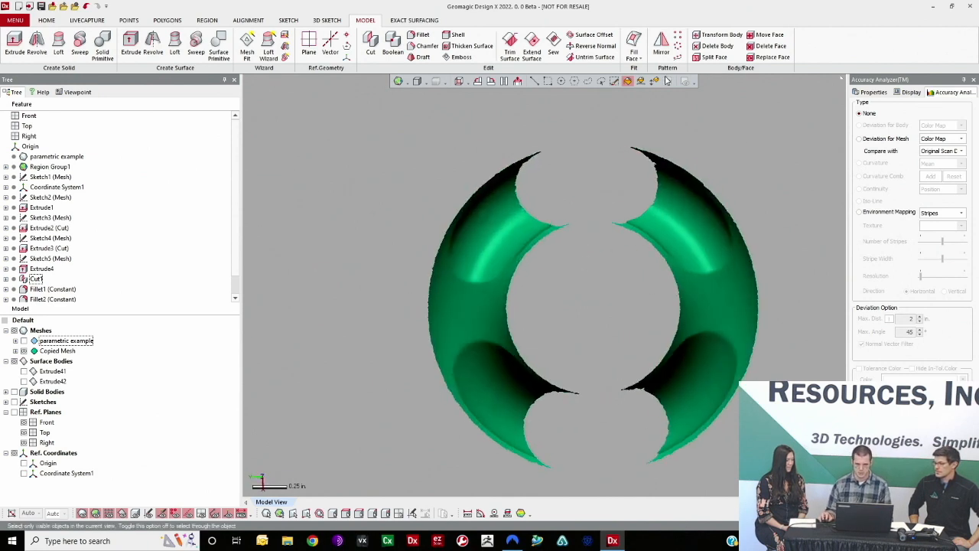
left_click(655, 81)
mouse_move(490, 303)
left_mouse_down()
mouse_move(489, 221)
mouse_move(533, 322)
mouse_move(714, 286)
mouse_move(712, 227)
left_mouse_up()
right_click_drag(643, 395, 536, 439)
right_click_drag(564, 345, 545, 333)
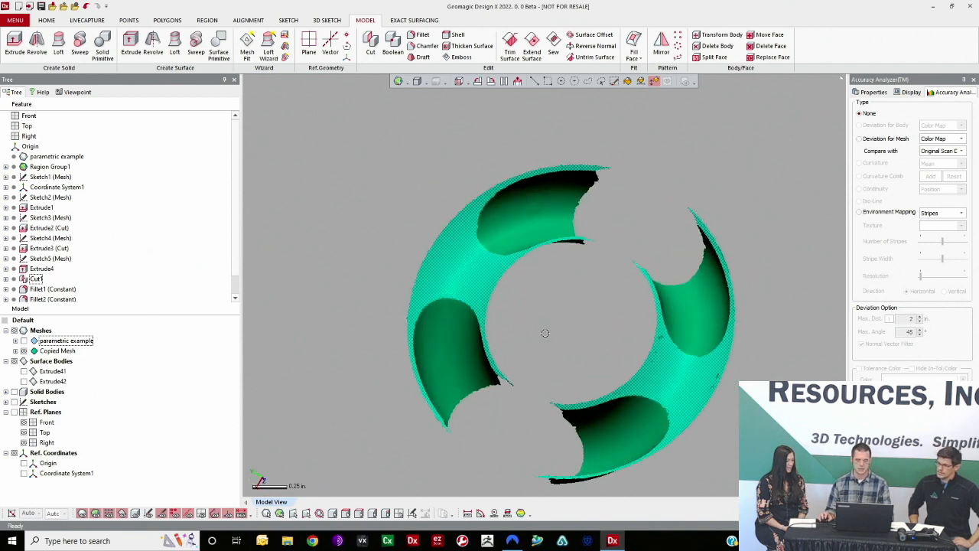
left_click(391, 324)
- Hide the copied mesh, show the reference planes and original mesh, and add a vector at the intersection of the Top and Right planes
left_click(24, 351)
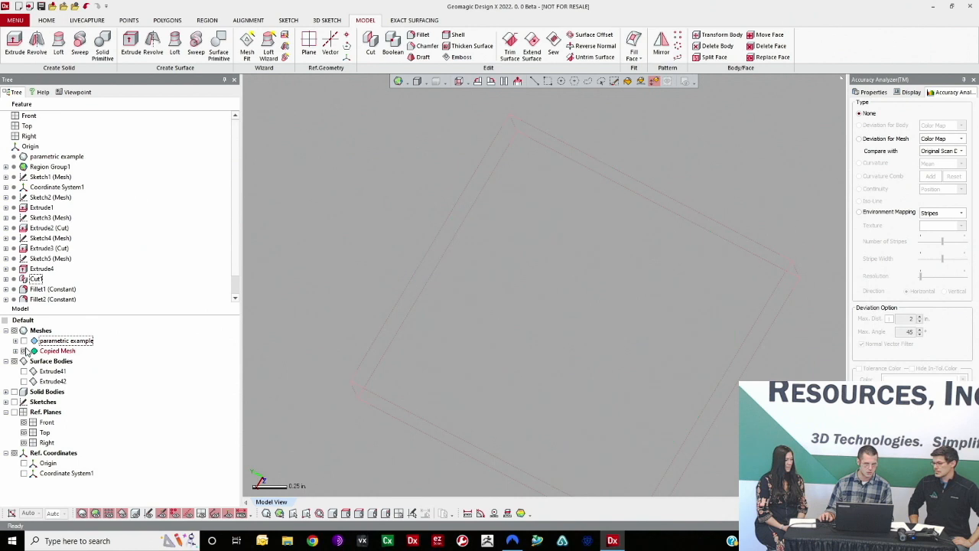
left_click(13, 412)
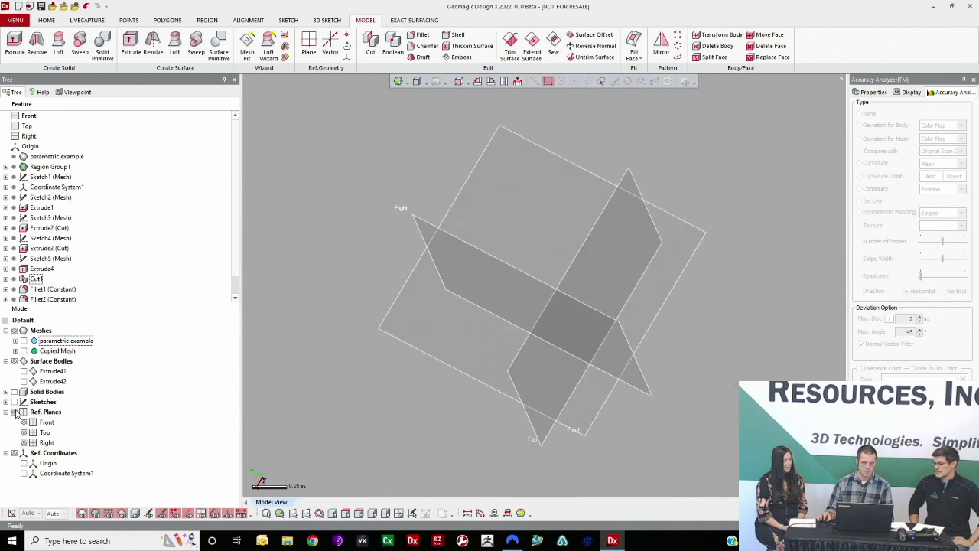
left_click(526, 276)
left_click(586, 251, "shift")
right_click_drag(523, 289, 489, 349)
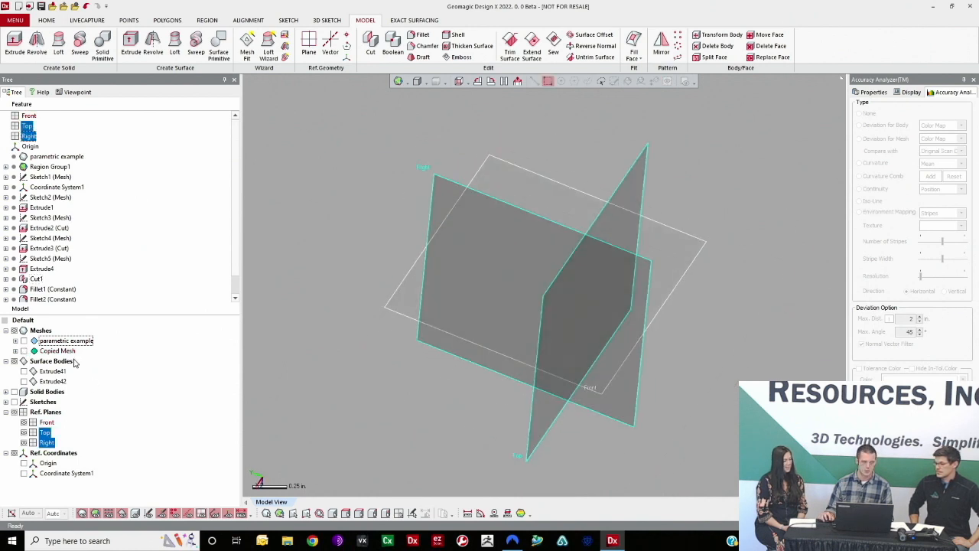
left_click(24, 340)
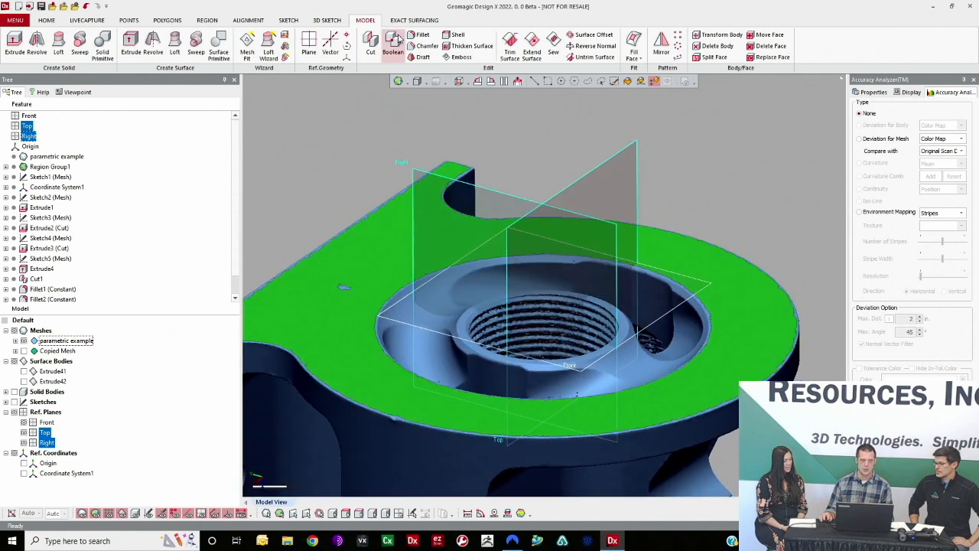
left_click(331, 42)
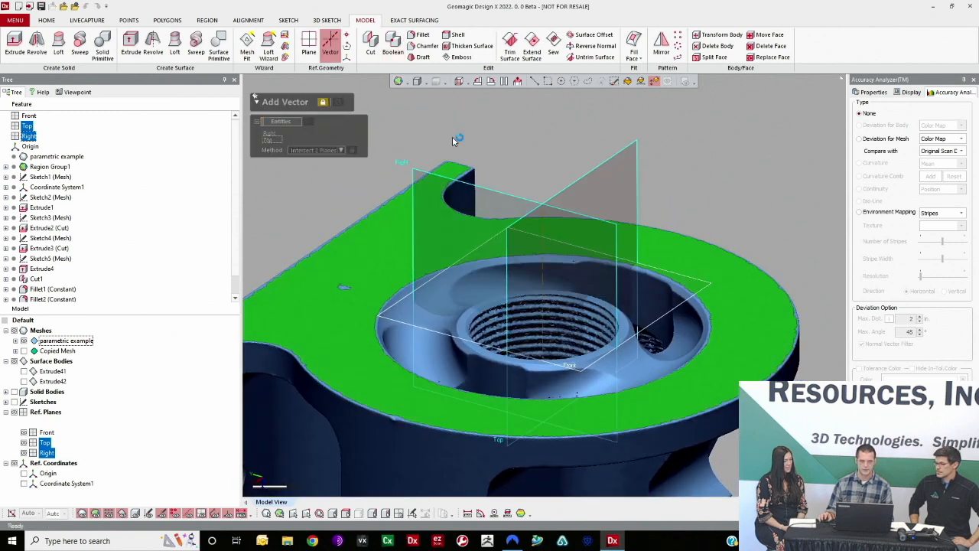
right_click_drag(452, 136, 574, 229)
left_click(364, 103)
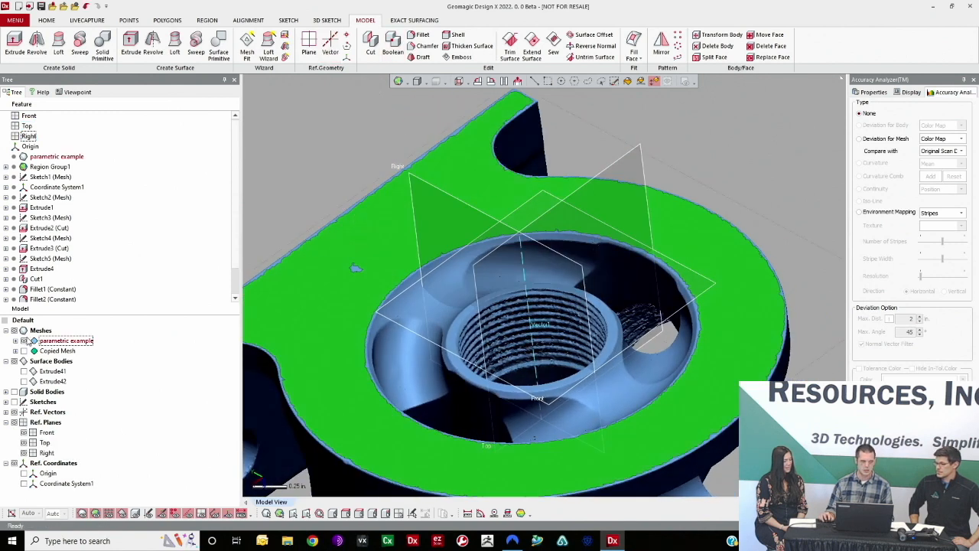
- Show the copied mesh in place of the original and create a planar mesh sketch on the Right plane with 0 in. offset
left_click(23, 340)
left_click(24, 350)
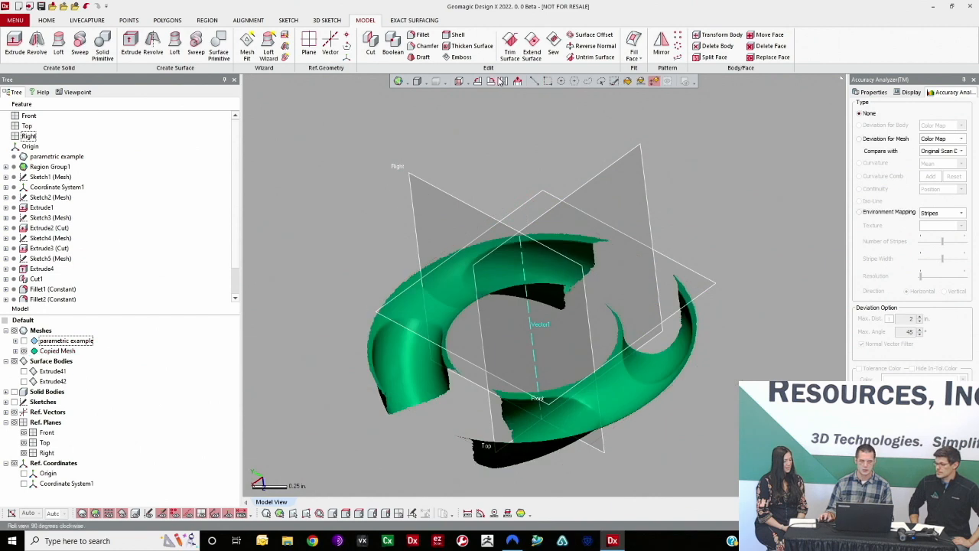
left_click(461, 205)
right_click_drag(461, 205, 480, 204)
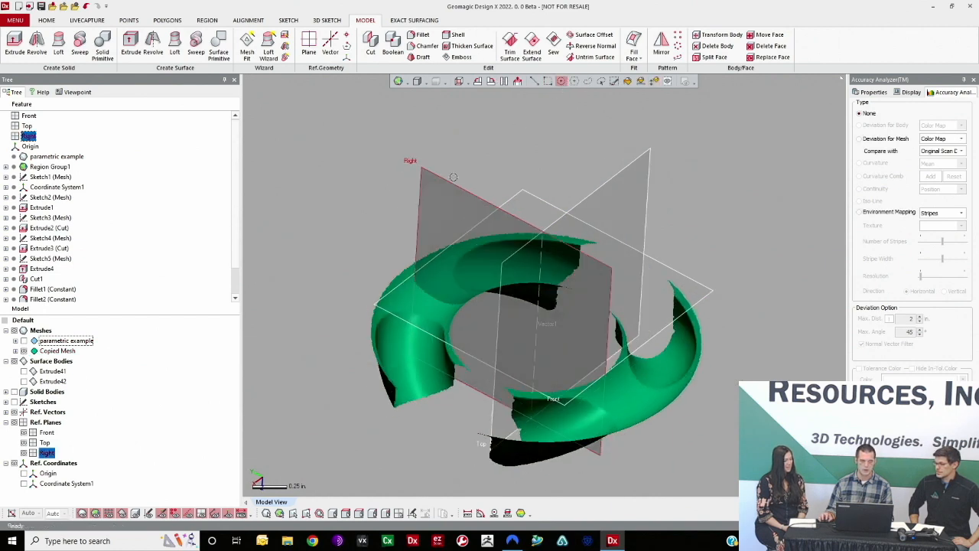
left_click(287, 20)
left_click(14, 45)
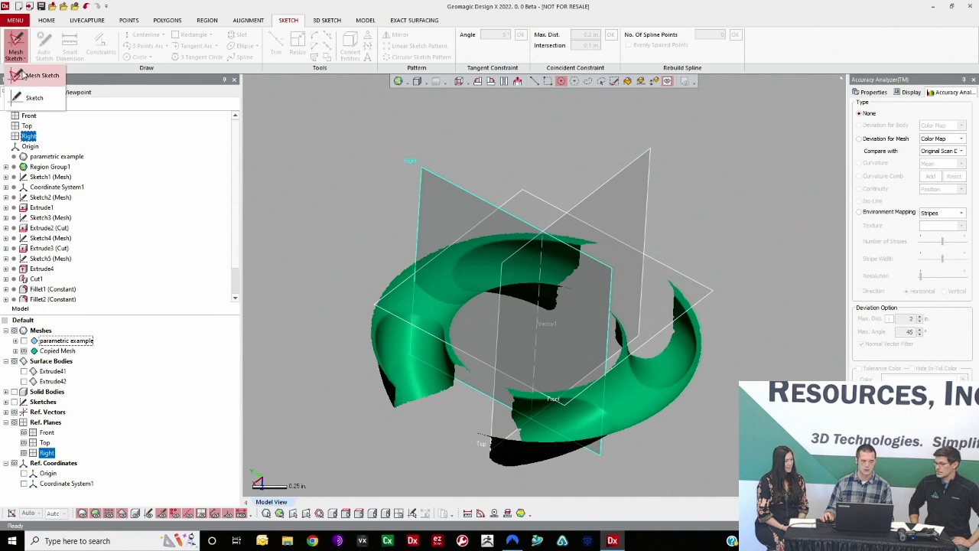
left_click(23, 72)
mouse_move(516, 253)
right_mouse_down()
mouse_move(492, 264)
mouse_move(510, 248)
right_mouse_up()
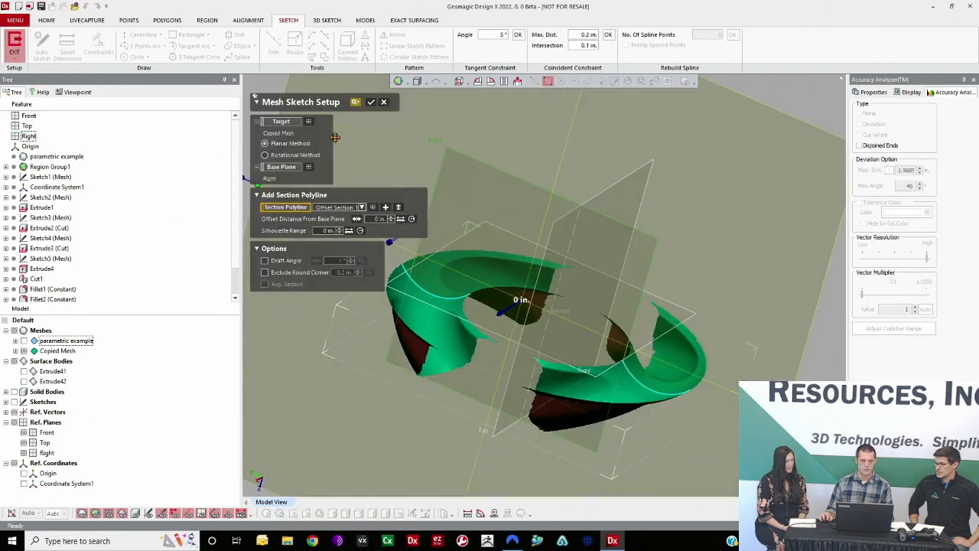
left_click(371, 103)
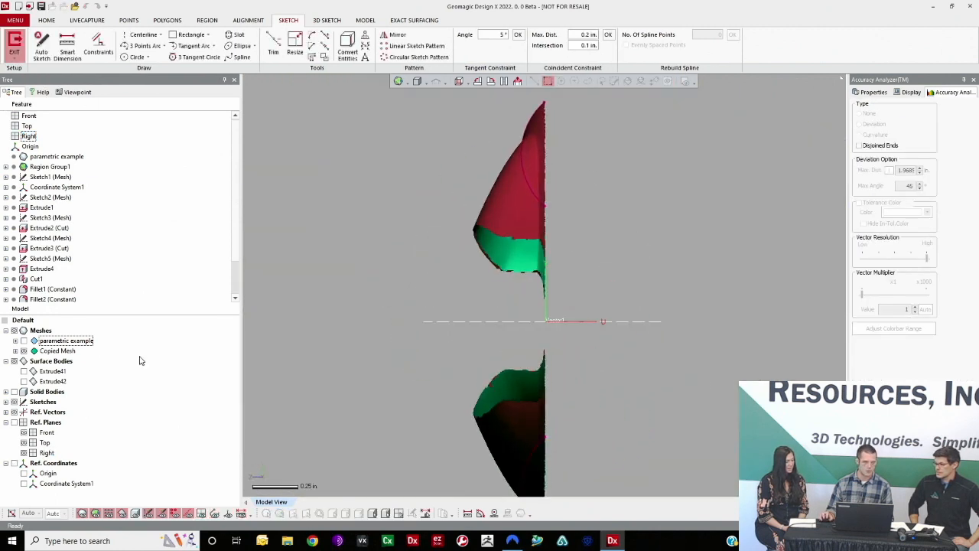
- Hide the copied mesh, fit a circle to one of the two section arcs and finish the sketch
left_click(24, 350)
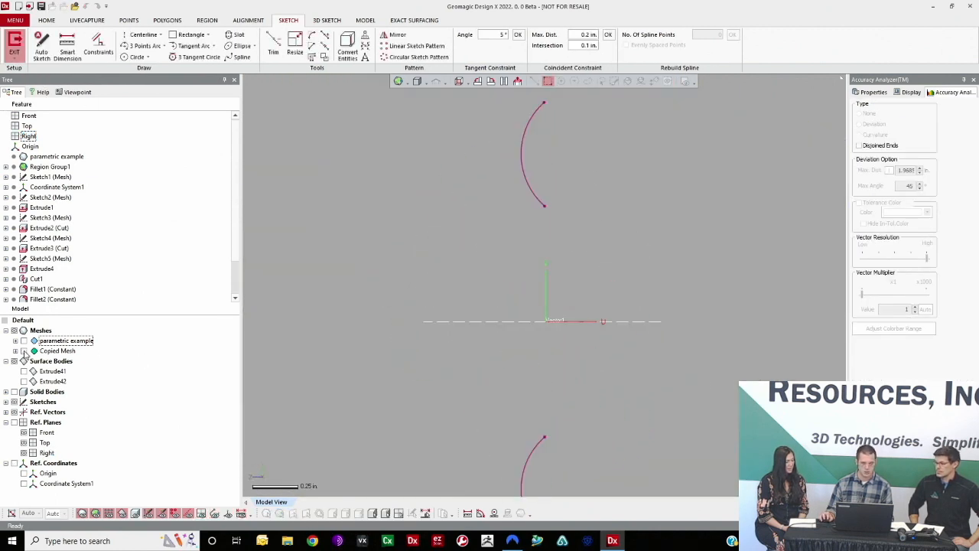
left_click(475, 82)
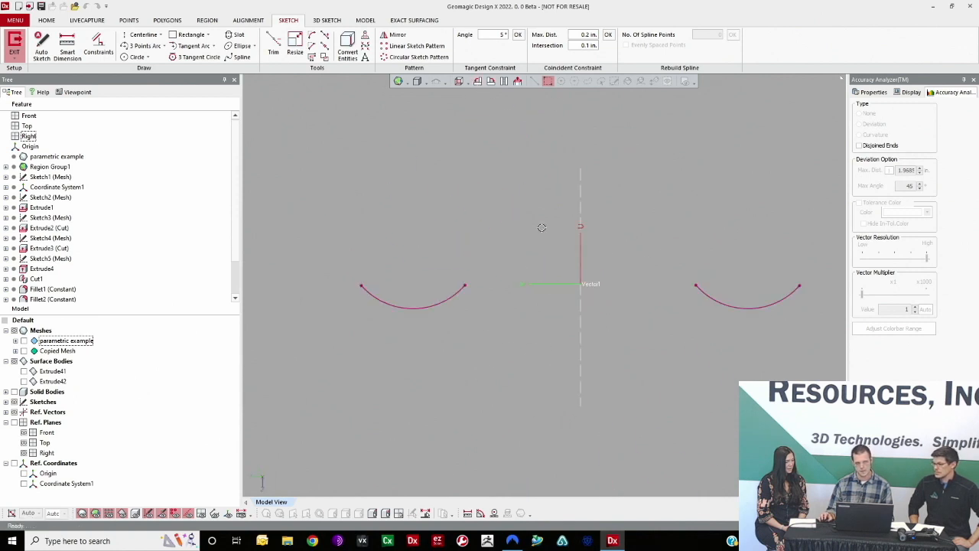
left_click(136, 57)
left_click(438, 290)
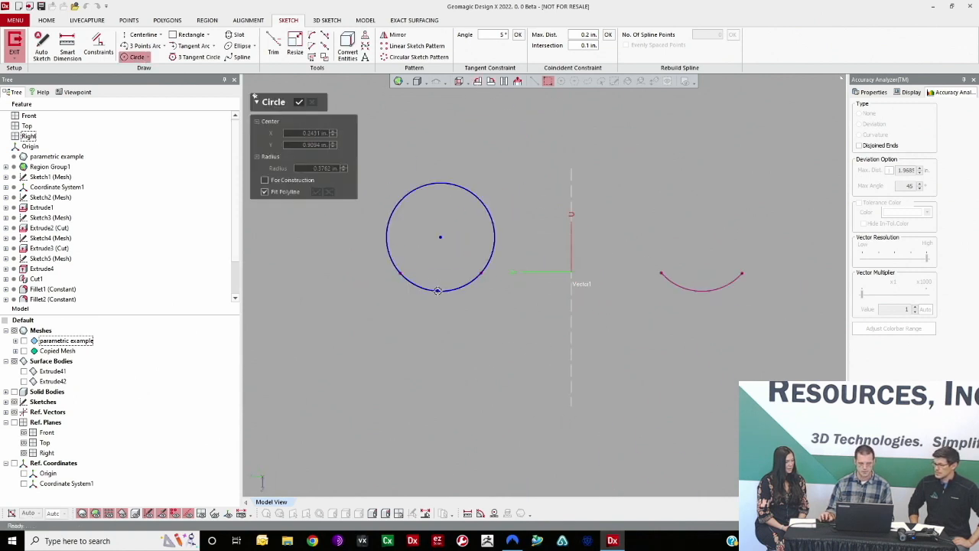
left_click(299, 102)
left_click(15, 44)
- Revolve the circle 360° into a solid ring about the vector where the Top and Right planes intersect
left_click(365, 19)
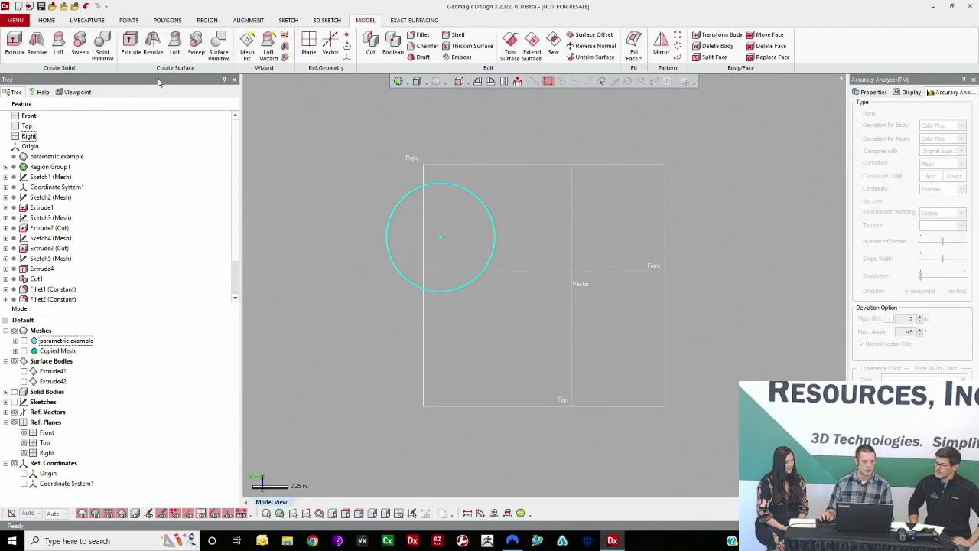
left_click(37, 45)
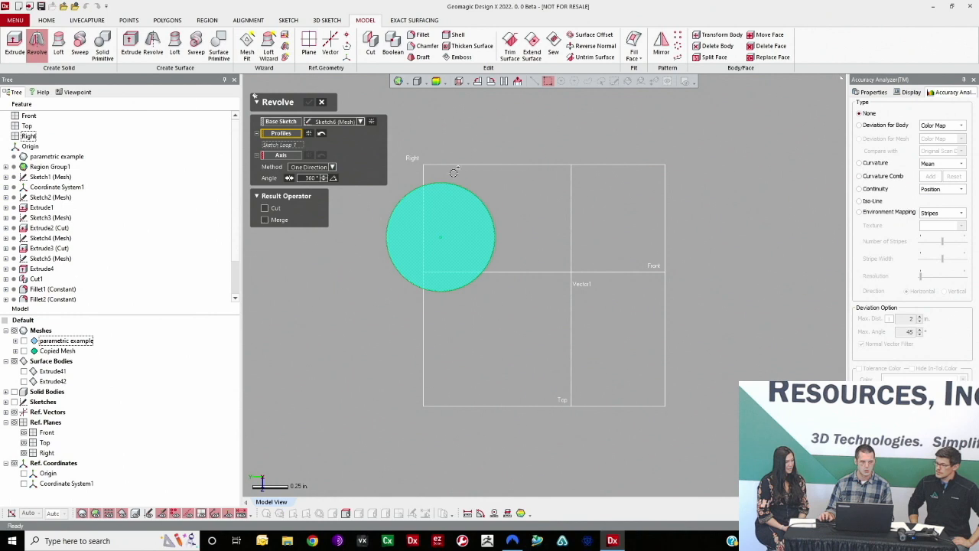
left_click(283, 156)
left_click(570, 218)
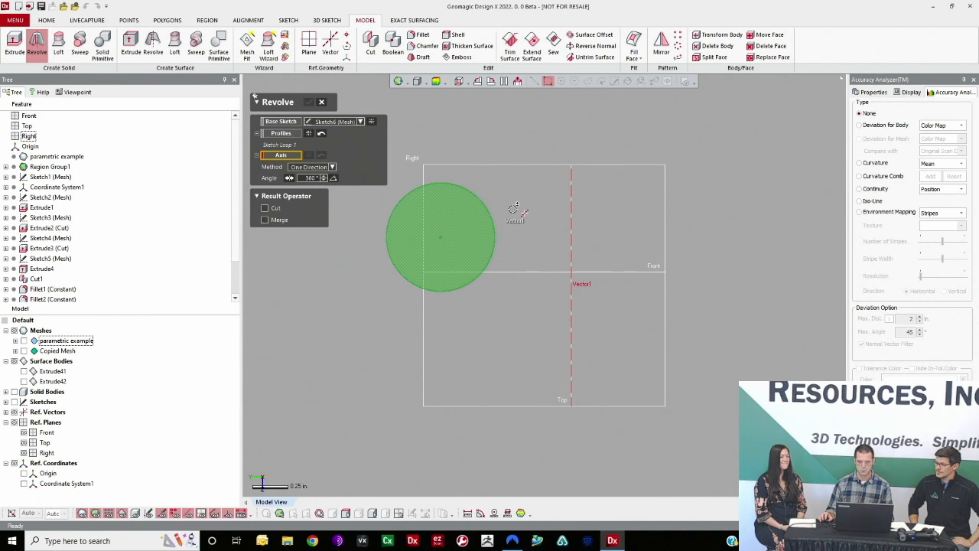
left_click(307, 102)
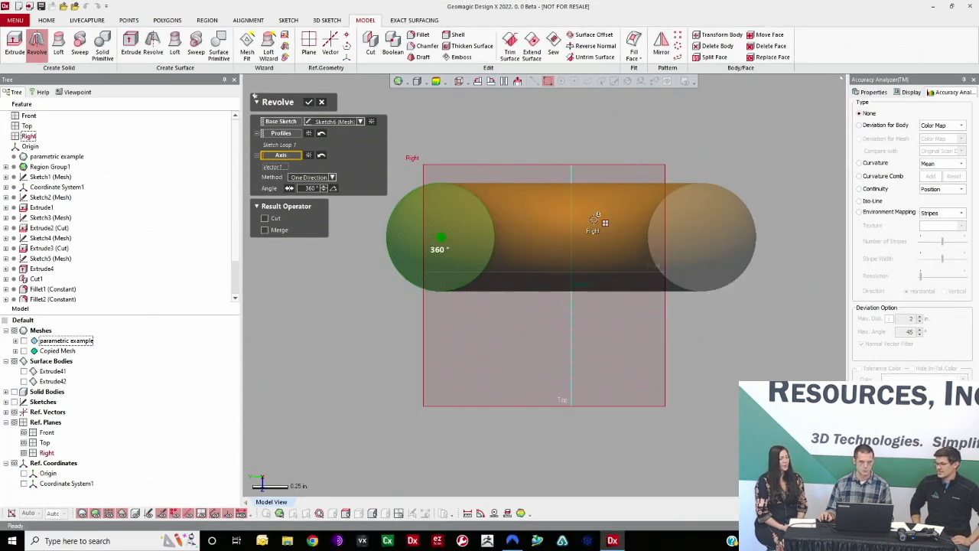
- Apply the 360° revolve of the section circle as a cut in the existing solid body
right_click_drag(551, 217, 444, 209)
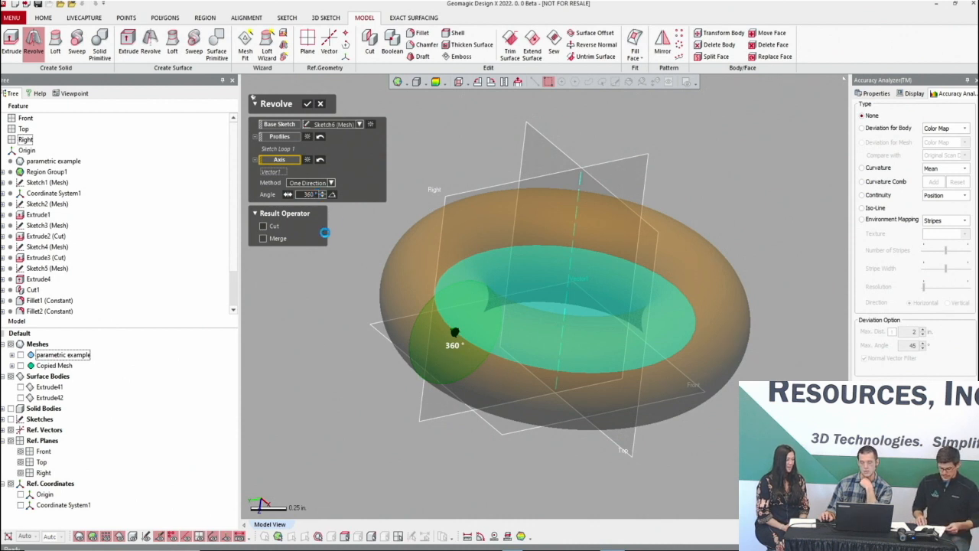
left_click(274, 226)
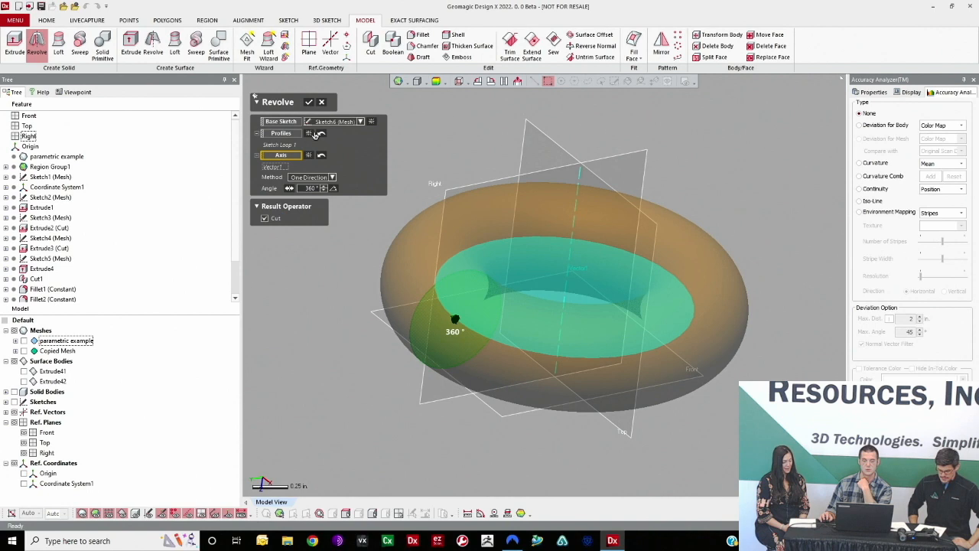
left_click(308, 102)
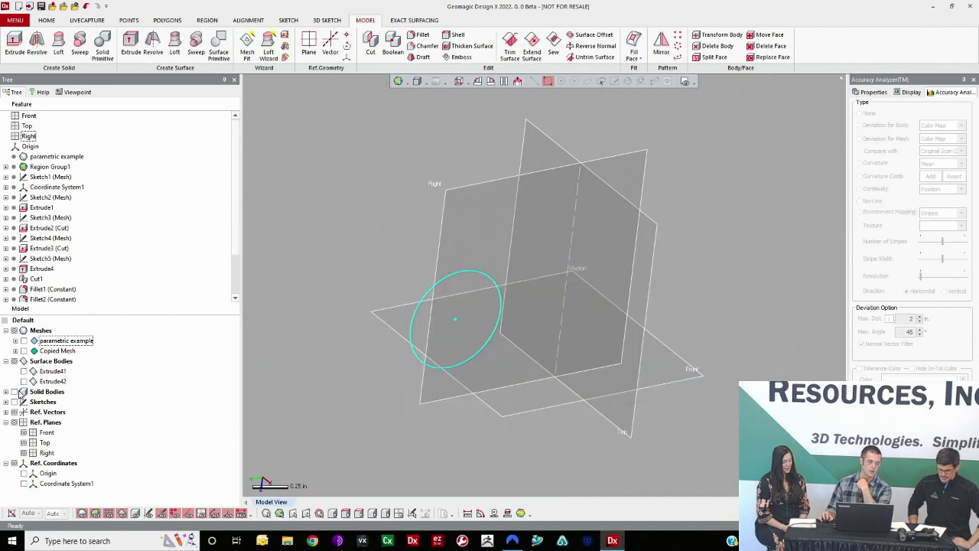
- Show the solid bodies and the copied mesh together and compare the cut ring groove with the scan
left_click(15, 391)
right_click_drag(419, 294, 442, 413)
left_click(319, 157)
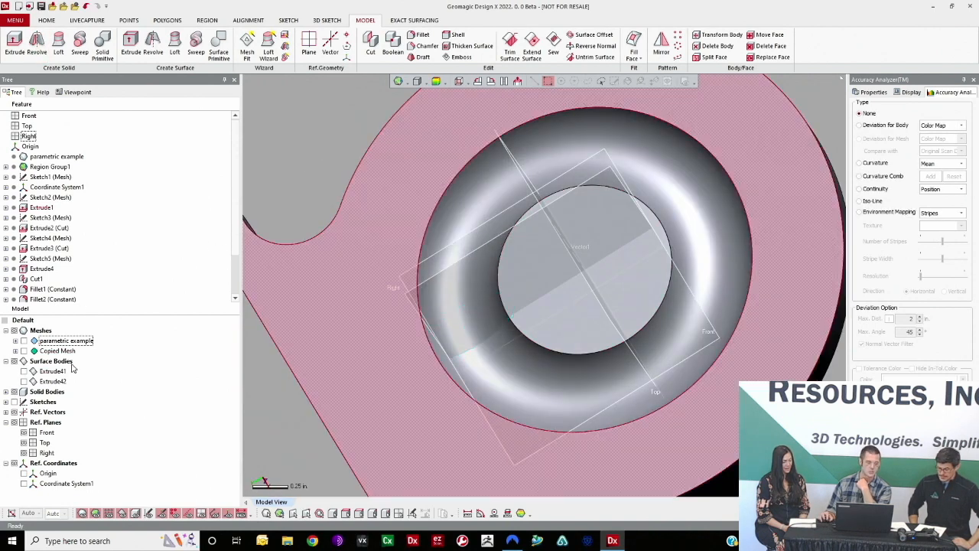
left_click(436, 81)
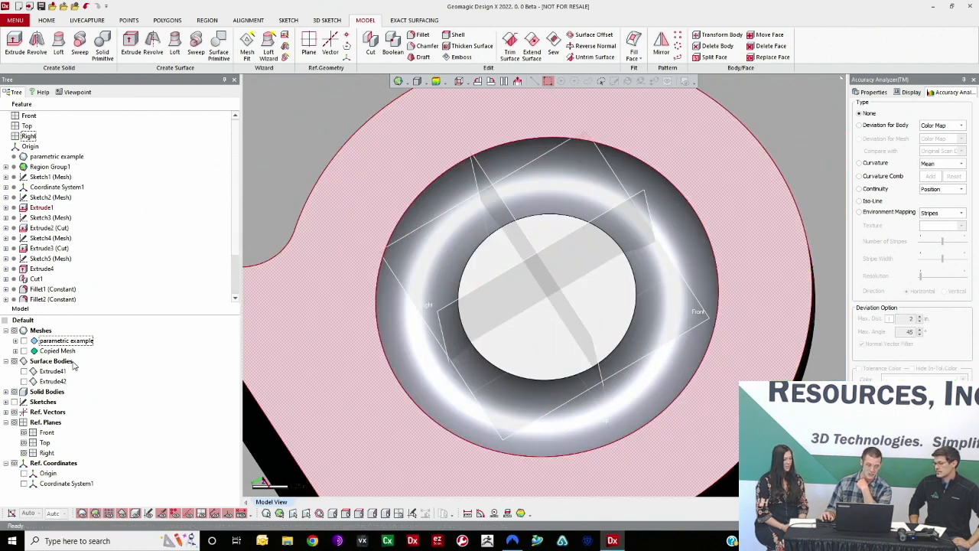
left_click(24, 351)
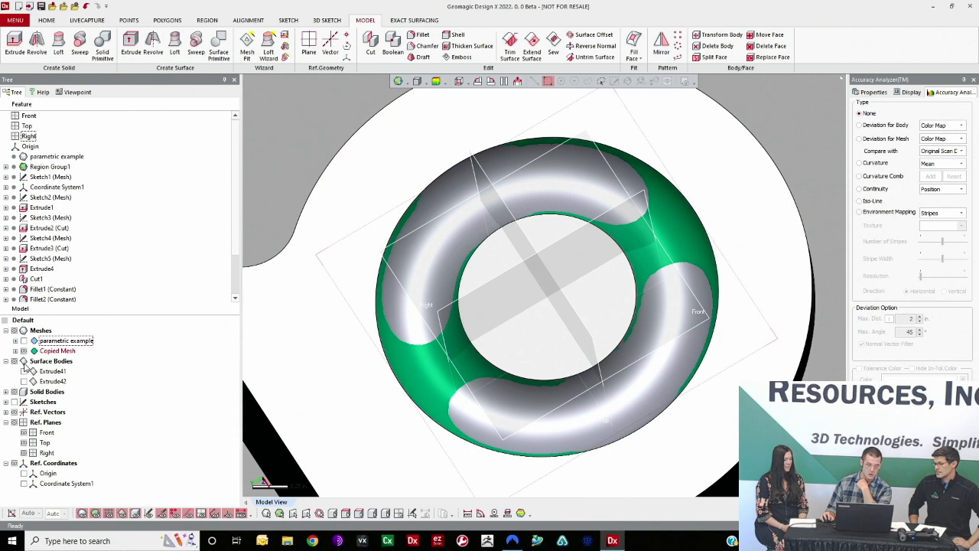
- Hide the solid bodies and insert one region from the two matching scalloped areas beside one gap in the copied mesh
left_click(15, 392)
right_click_drag(421, 283, 548, 211)
left_click(655, 81)
left_click_drag(573, 144, 562, 123)
right_click_drag(561, 111, 373, 309)
left_click_drag(339, 337, 339, 320)
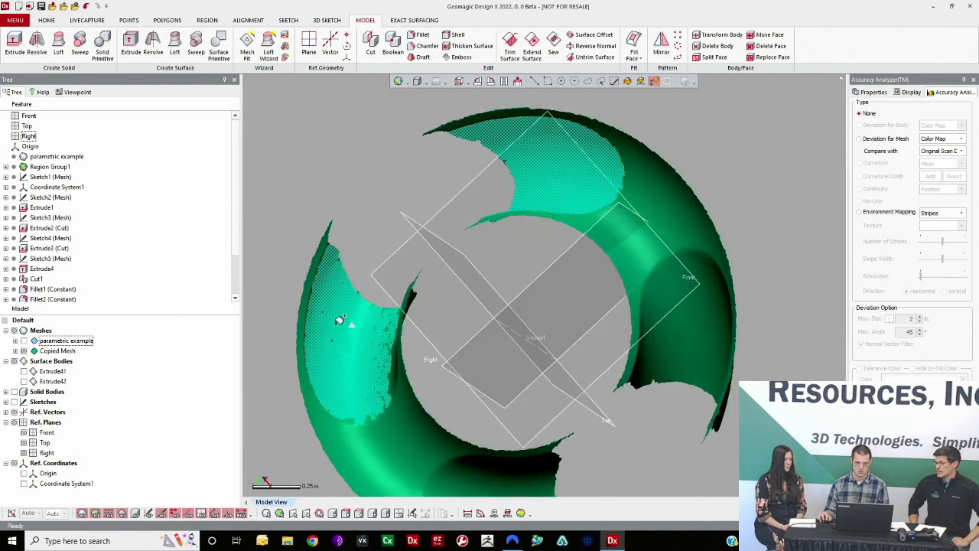
right_click_drag(345, 293, 528, 248)
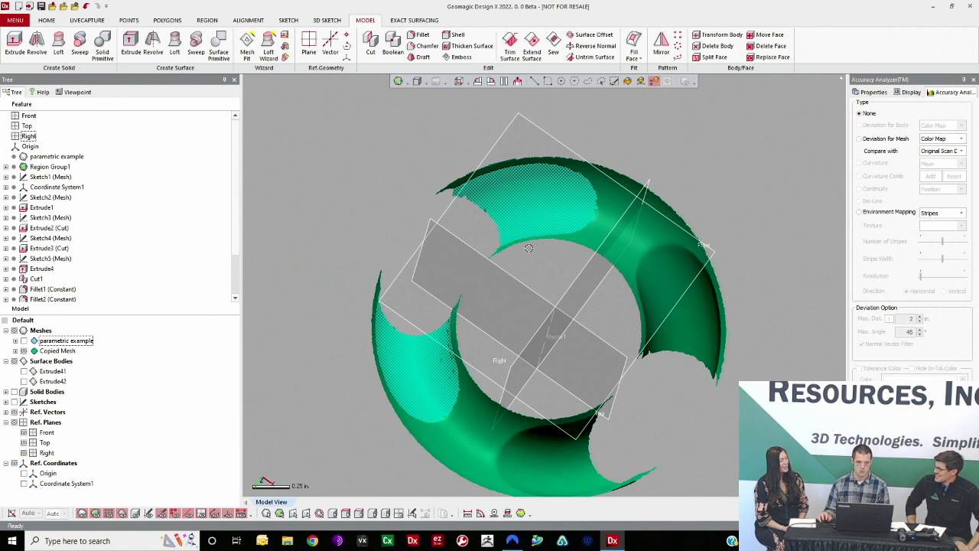
left_click(205, 21)
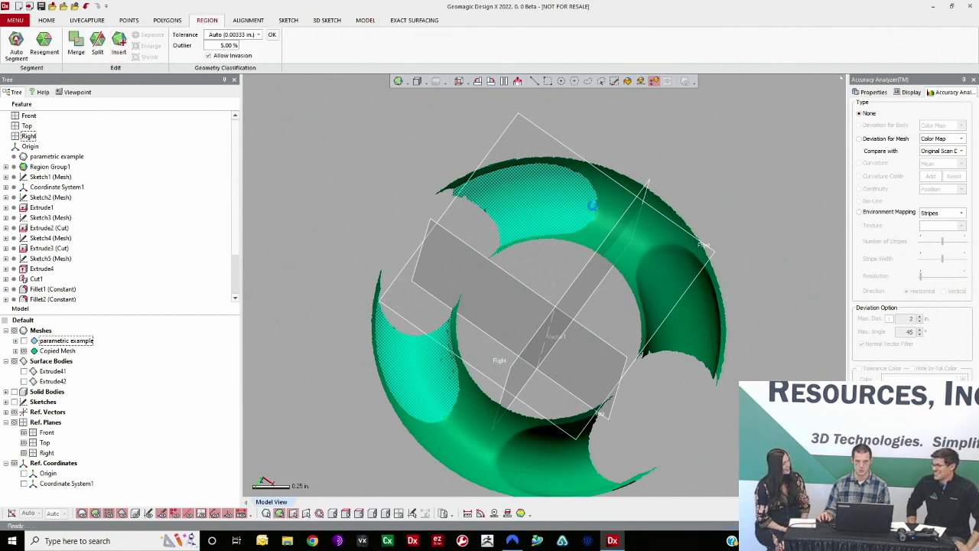
left_click(596, 138)
left_click(562, 81)
left_click(530, 209)
left_click(535, 205)
right_click_drag(536, 205, 433, 74)
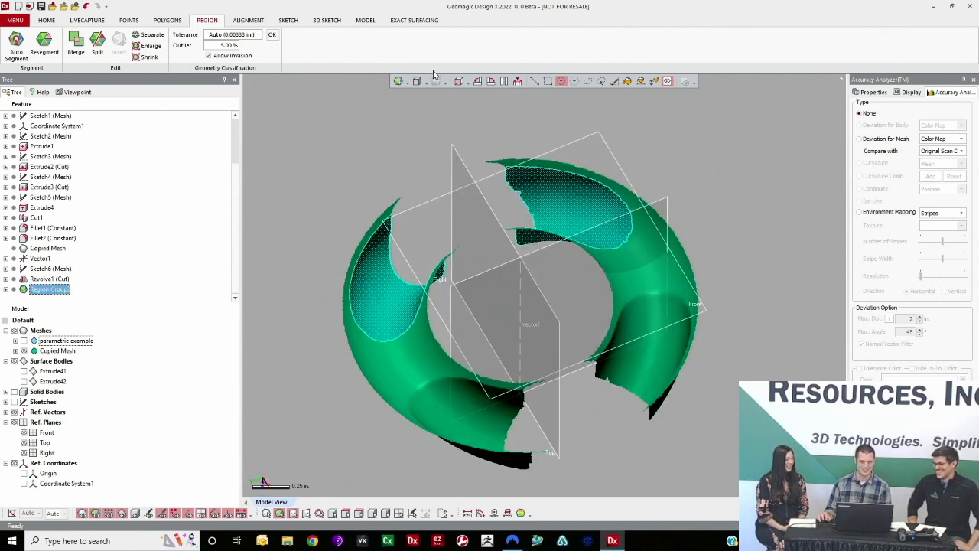
- Try a Mesh Fit surface on the scallop region with 50 × 50 control points and 20% linear extension
left_click(366, 20)
left_click(247, 46)
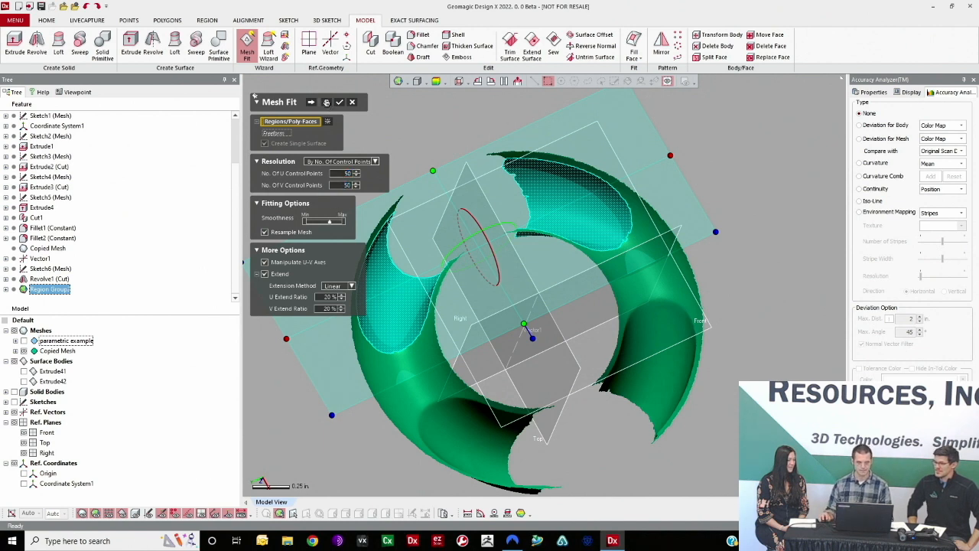
left_click(338, 102)
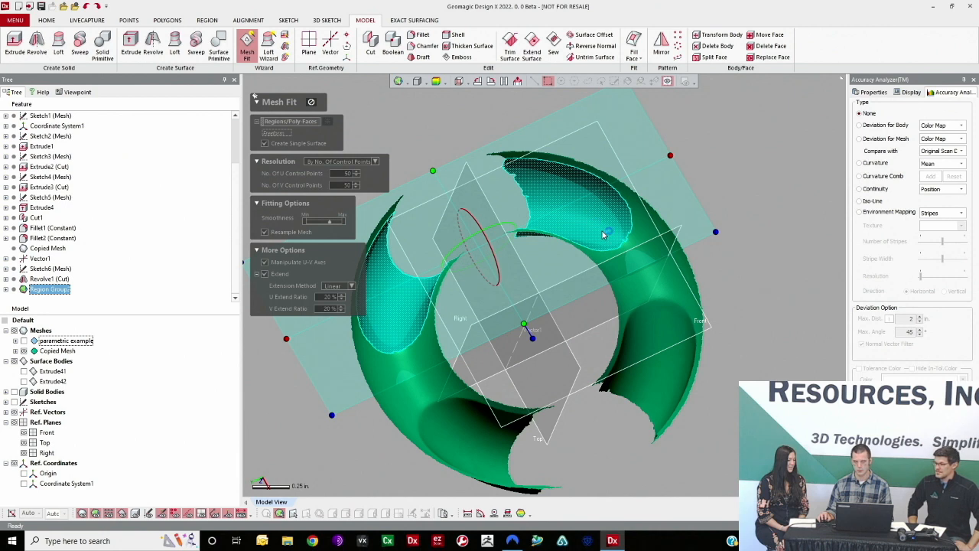
right_click_drag(615, 235, 529, 241)
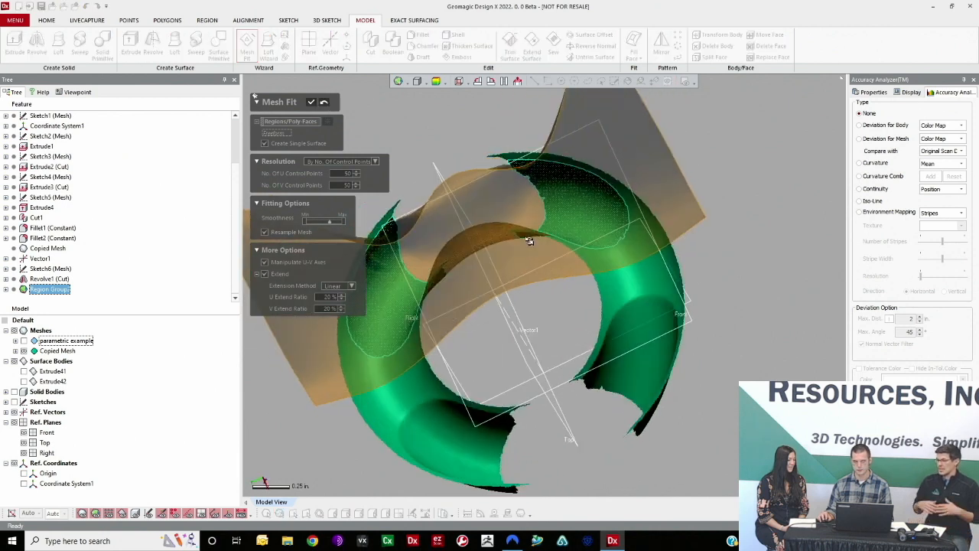
left_click(323, 103)
key("Escape")
- Extract a solid torus primitive from the scallop region with a 100% extend ratio
left_click(479, 288)
right_click_drag(536, 287, 484, 283)
left_click(683, 252)
right_click_drag(554, 360, 304, 151)
right_click_drag(581, 221, 651, 257)
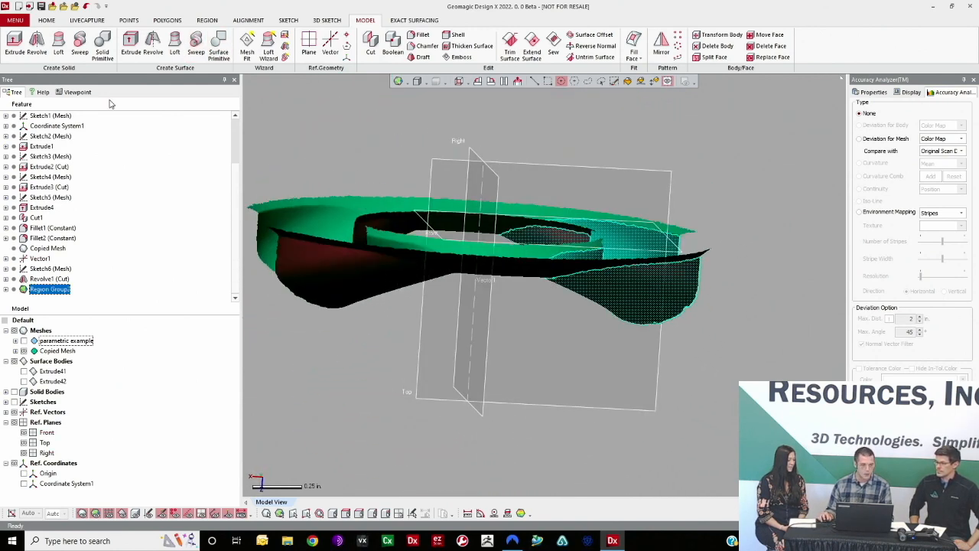
left_click(104, 46)
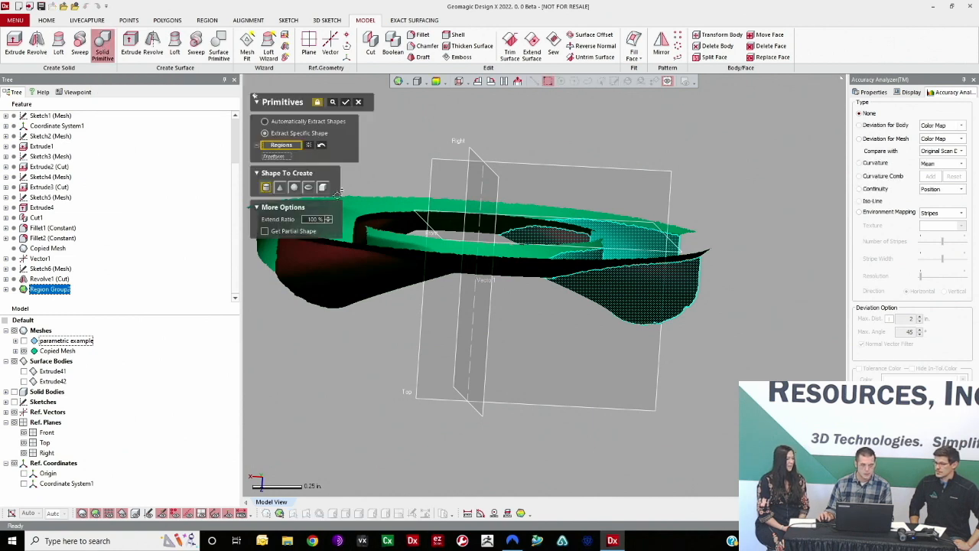
left_click(334, 103)
right_click_drag(677, 207, 632, 221)
scroll(603, 202, "down", 3)
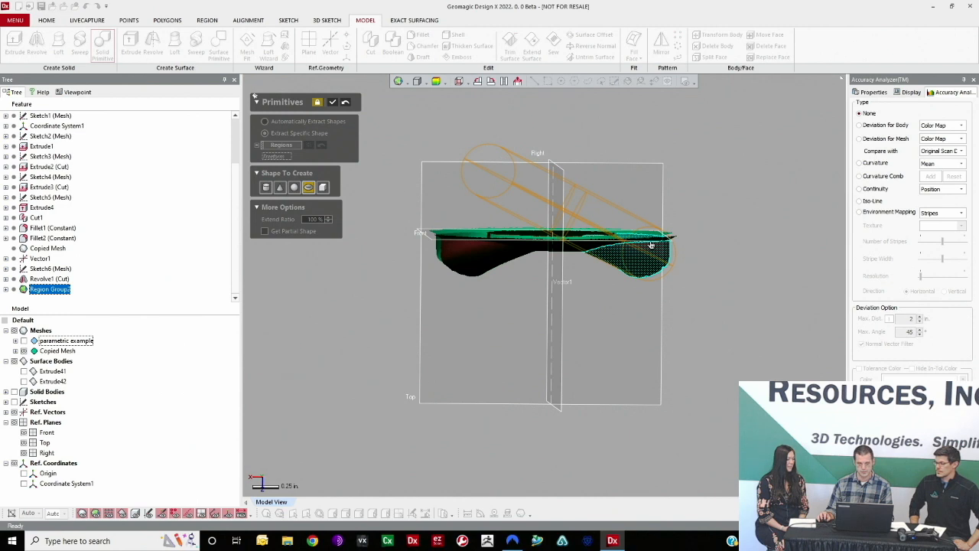
left_click(640, 269)
right_click_drag(635, 260, 599, 265)
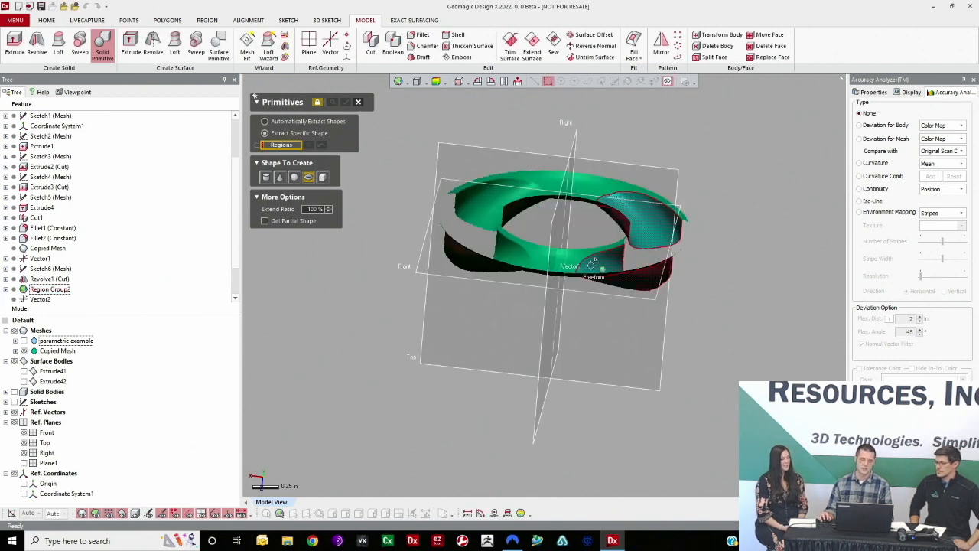
left_click(357, 100)
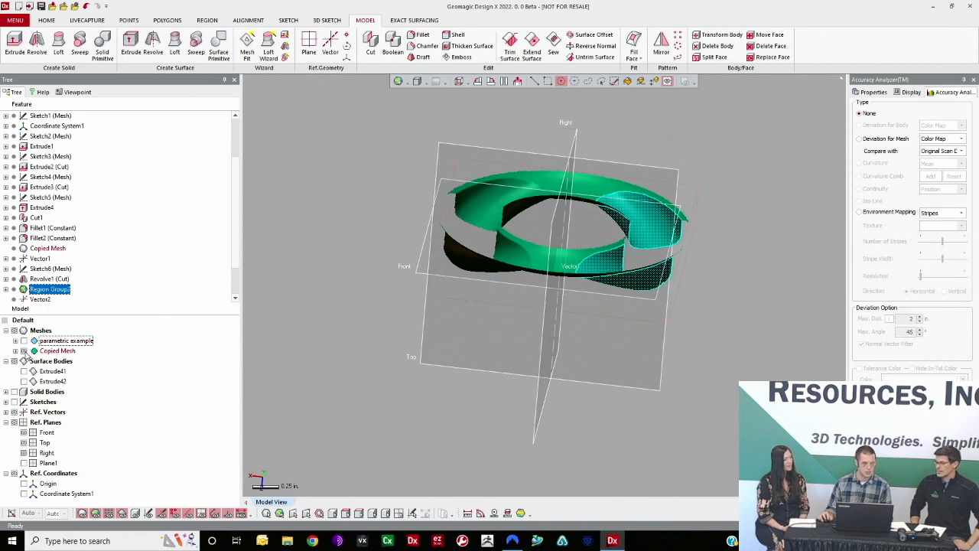
- Show the solid bodies and use a Boolean cut to subtract the torus from the main body
left_click(14, 392)
mouse_move(633, 169)
right_mouse_down()
mouse_move(636, 219)
mouse_move(641, 153)
right_mouse_up()
left_click(798, 208)
right_click_drag(646, 264, 411, 220)
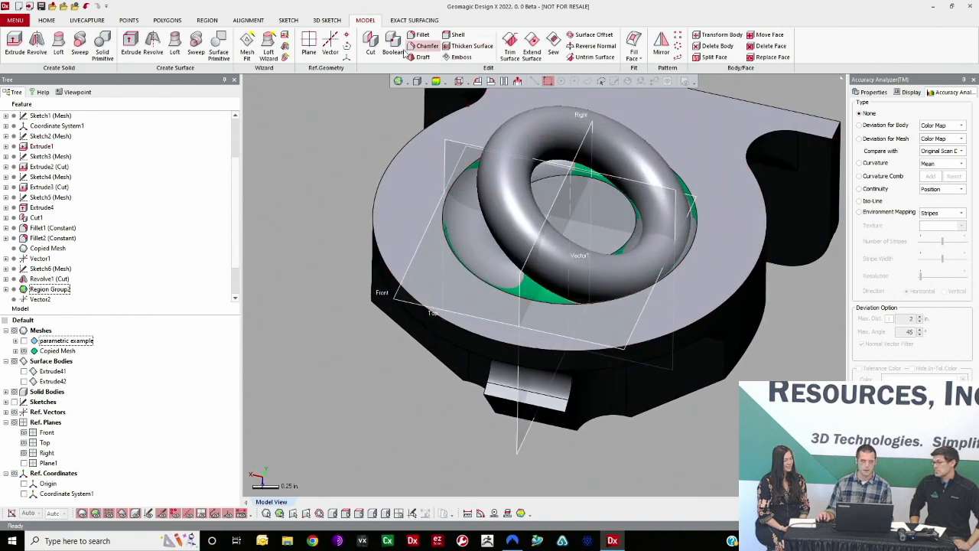
left_click(392, 44)
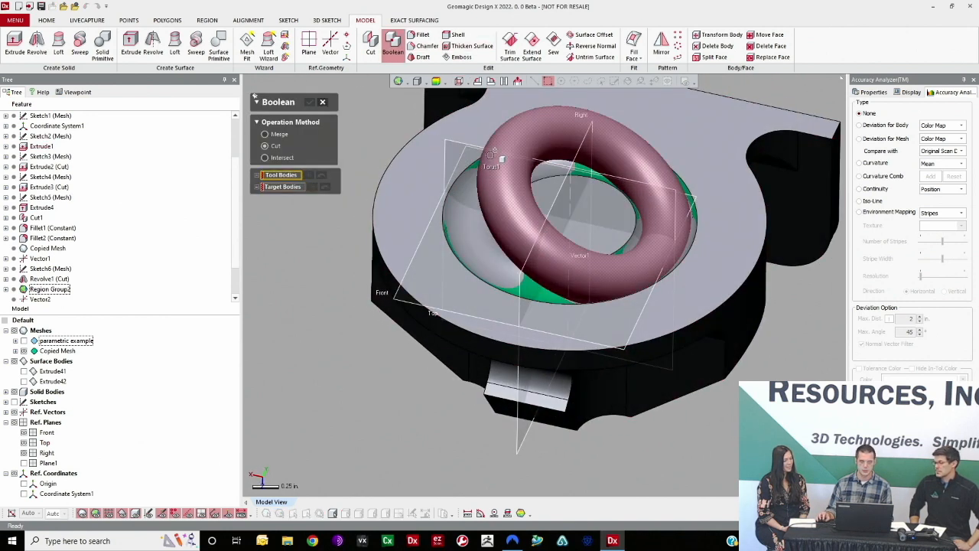
left_click(489, 183)
left_click(297, 197)
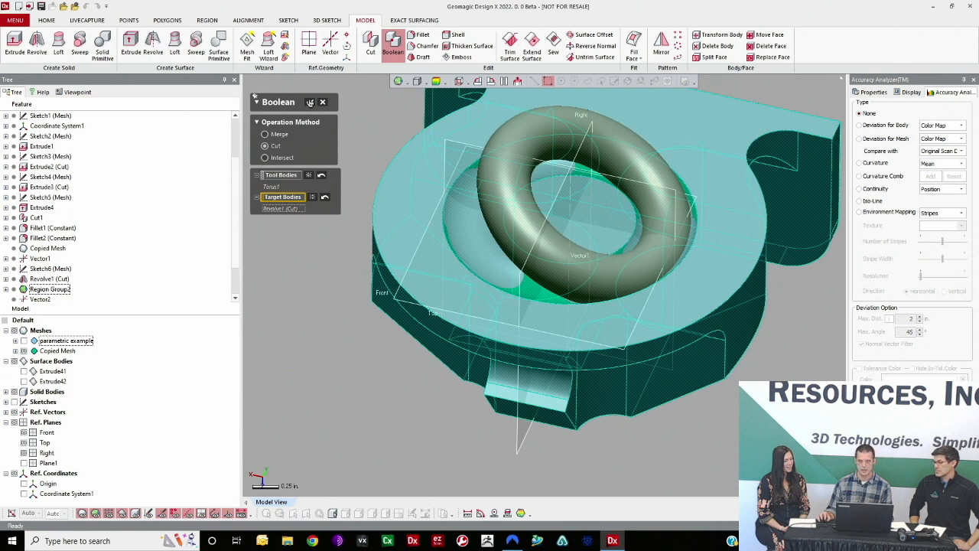
left_click(310, 103)
- Check the torus cut against the scan with the body deviation color map, covering the scalloped areas and the ring groove
right_click_drag(538, 212, 638, 319)
scroll(566, 315, "up", 4)
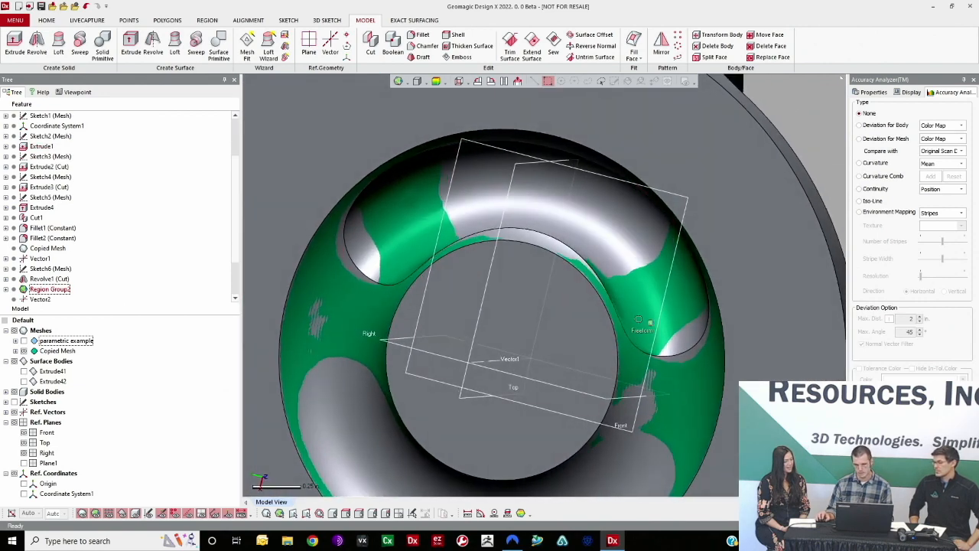
left_click(435, 81)
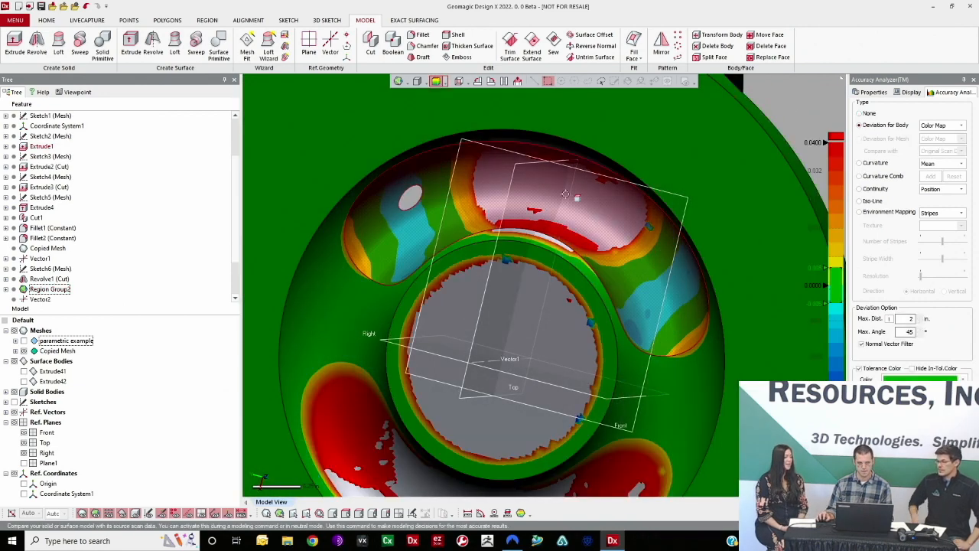
right_click_drag(605, 319, 695, 300)
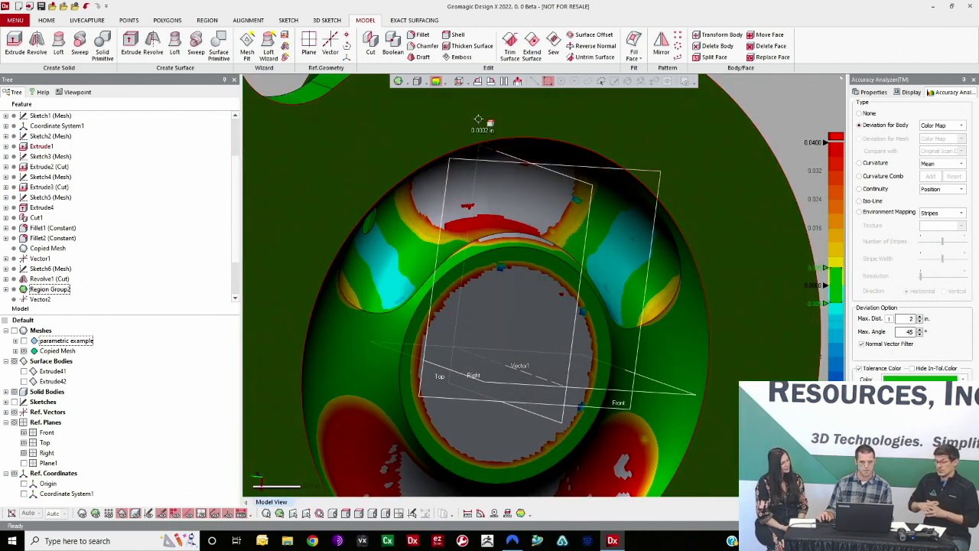
left_click(438, 83)
- Delete the Boolean cut together with the torus and its generated sketch, plane and vector
scroll(60, 286, "down", 3)
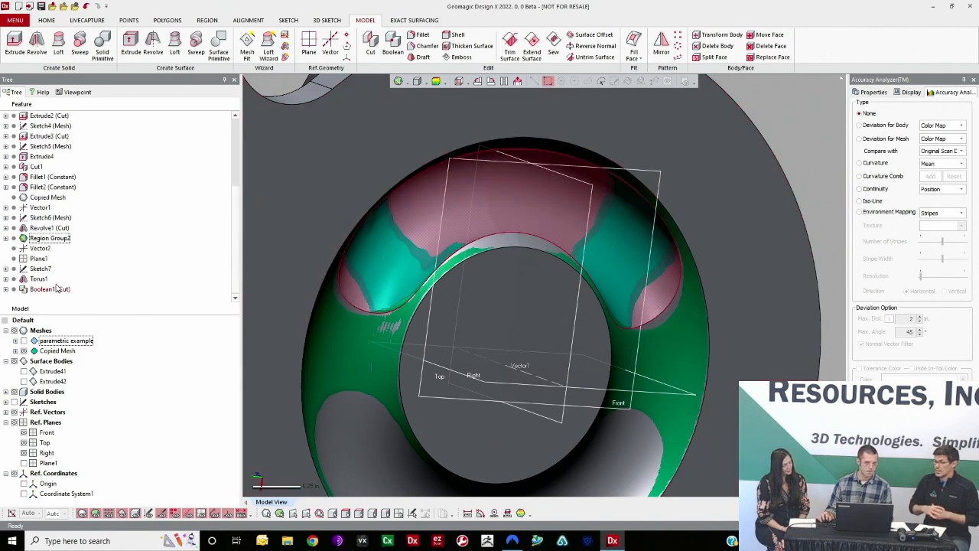
left_click(53, 289)
left_click(40, 248, "shift")
right_click(40, 253)
left_click(52, 257)
left_click(470, 313)
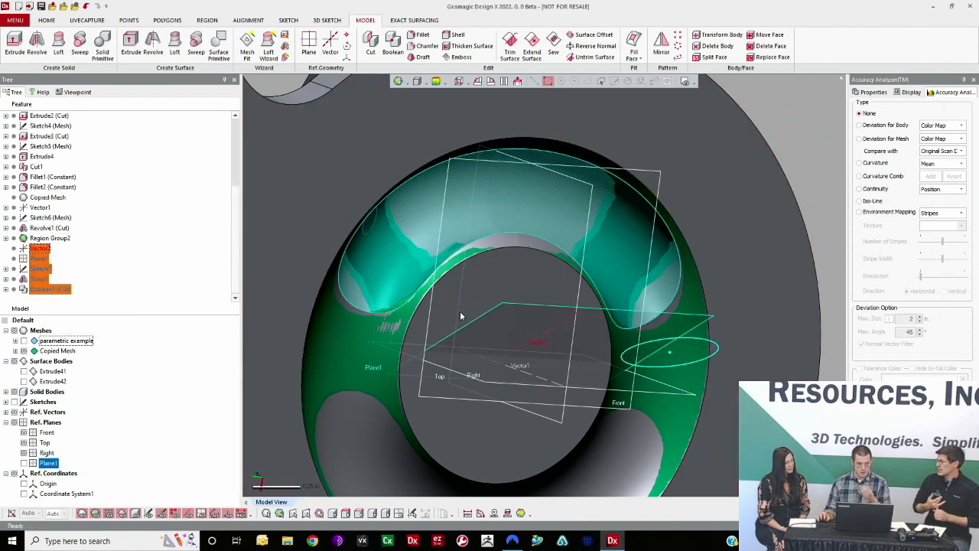
- Hide the solid bodies so only the copied mesh shows, and switch its display to plain shading without region colors
left_click(24, 351)
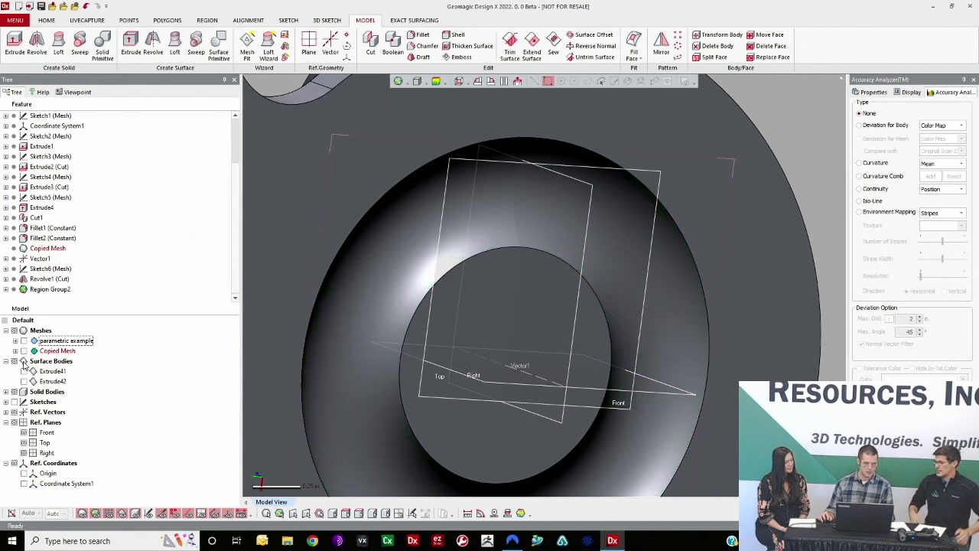
left_click(14, 392)
left_click(24, 350)
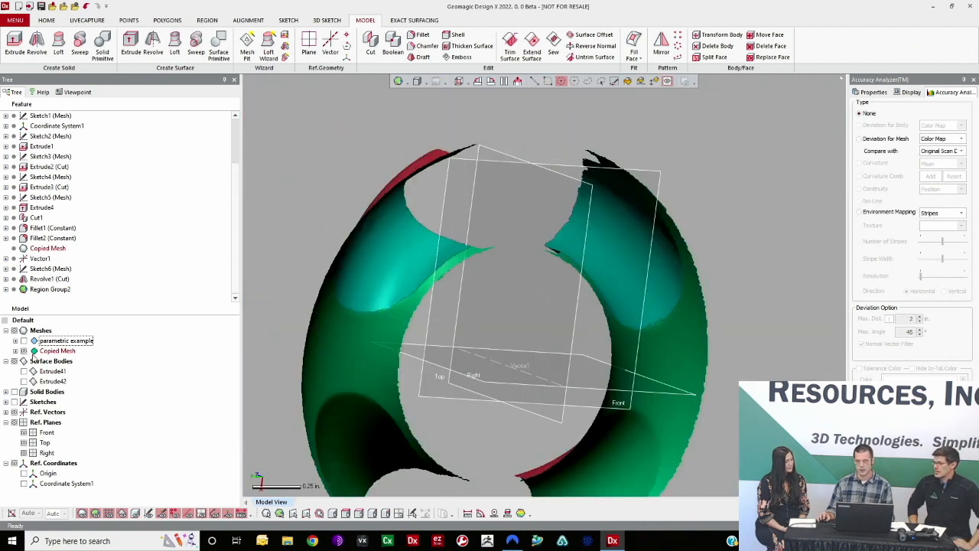
right_click_drag(514, 230, 483, 247)
left_click(408, 82)
left_click(396, 120)
mouse_move(443, 199)
right_mouse_down()
mouse_move(644, 343)
mouse_move(506, 400)
mouse_move(673, 361)
mouse_move(523, 319)
mouse_move(638, 347)
mouse_move(550, 253)
mouse_move(585, 255)
mouse_move(548, 349)
right_mouse_up()
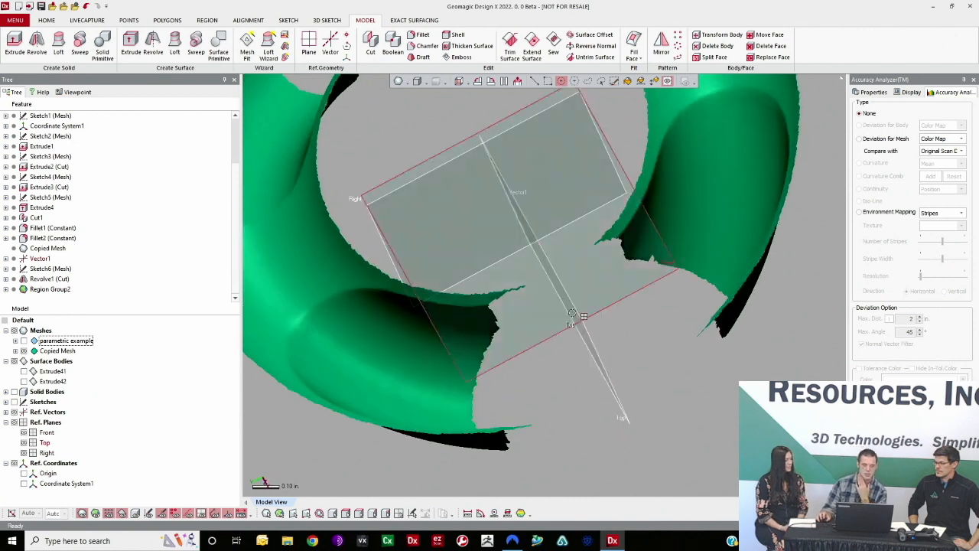
- Duplicate the copied mesh by copying and pasting it, and hide the green source mesh
scroll(566, 237, "down", 2)
mouse_move(562, 241)
right_mouse_down()
mouse_move(544, 257)
mouse_move(554, 254)
right_mouse_up()
key("ctrl+c")
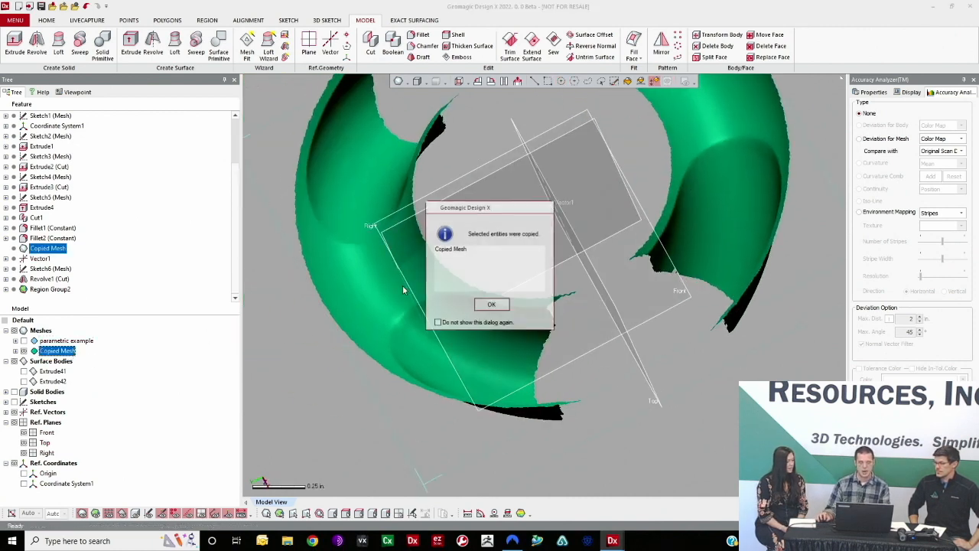
left_click(501, 306)
key("ctrl+v")
left_click(25, 351)
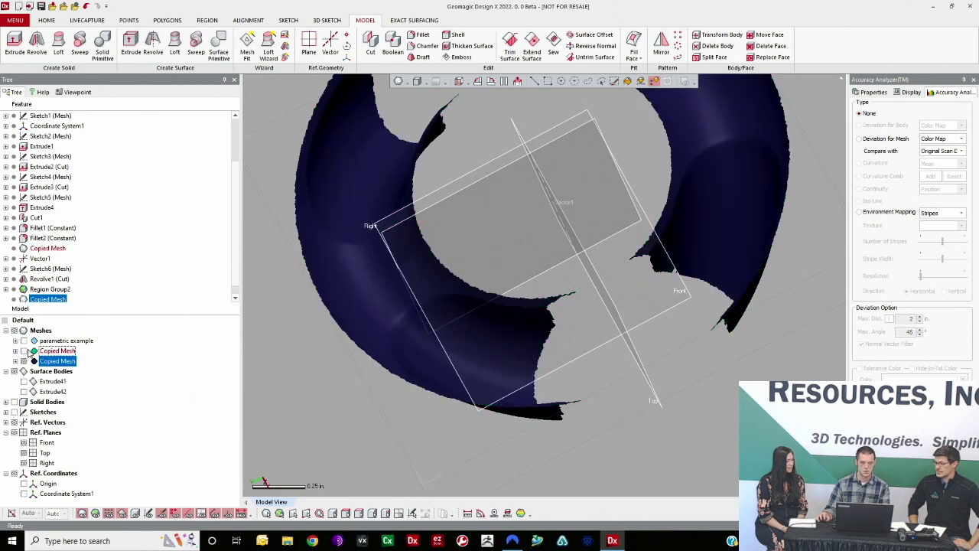
- Change the material of the duplicated mesh to yellow
left_click(879, 92)
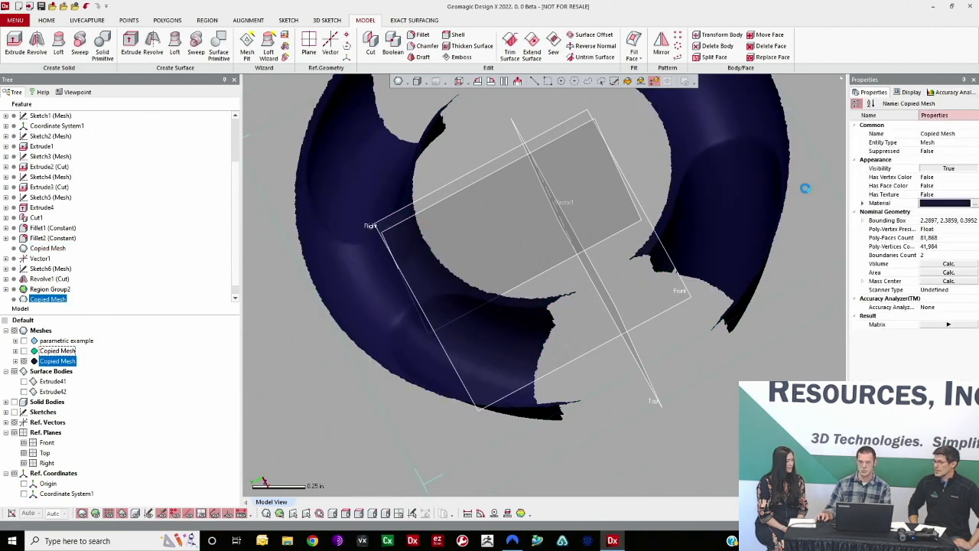
left_click(462, 206)
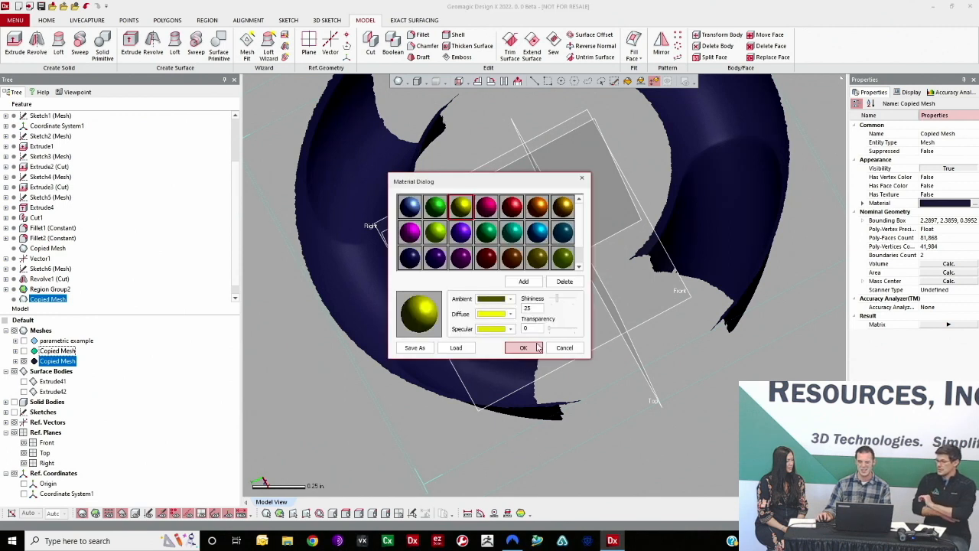
left_click(538, 347)
- Hide the reference planes and select the curved poly-faces of two neighbouring scalloped pockets on the yellow mesh
right_click_drag(693, 367, 273, 369)
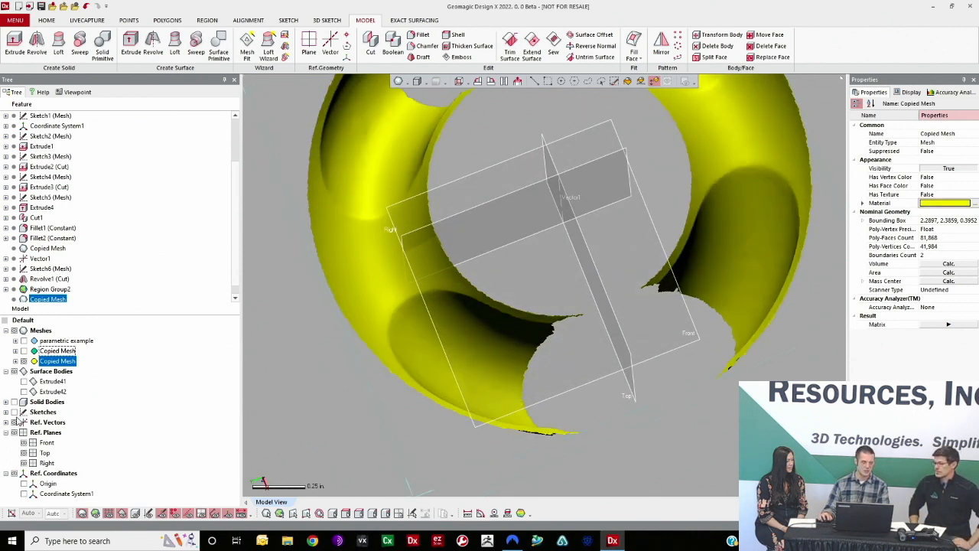
left_click(15, 432)
right_click_drag(604, 338, 570, 340)
mouse_move(462, 374)
left_mouse_down()
mouse_move(453, 363)
mouse_move(457, 316)
left_mouse_up()
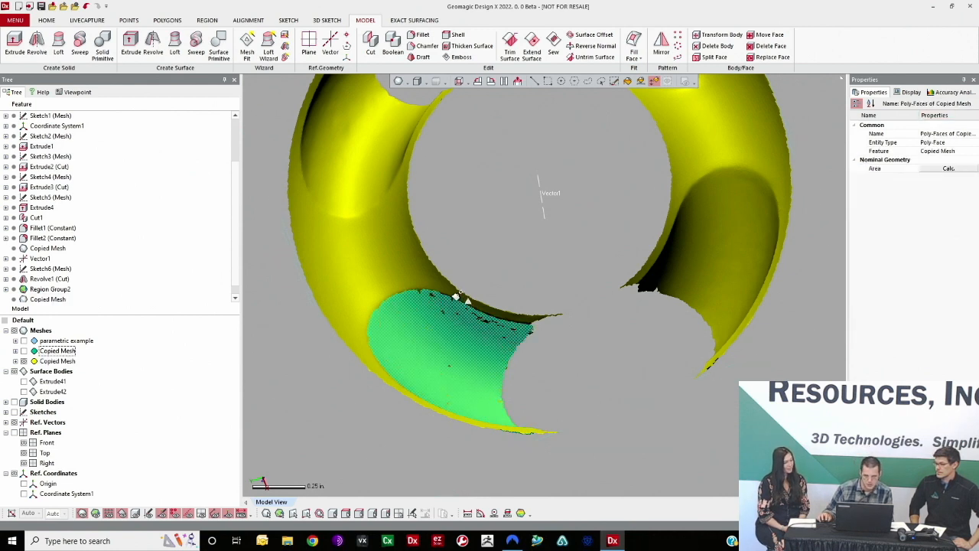
left_click(724, 265)
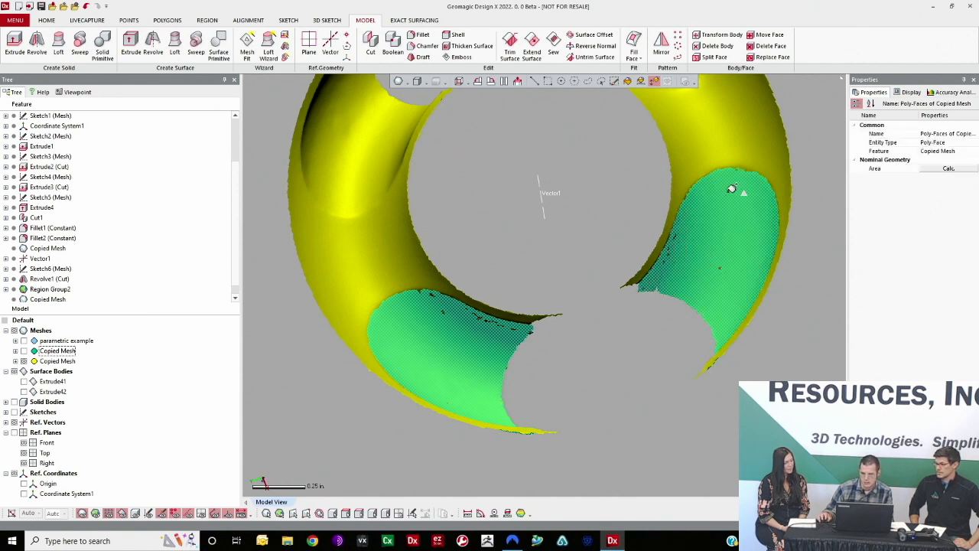
- Adjust the extent of the selected pocket areas and delete all the other poly-faces of the yellow mesh
right_click_drag(731, 194, 640, 321)
right_click(481, 344)
left_click(536, 431)
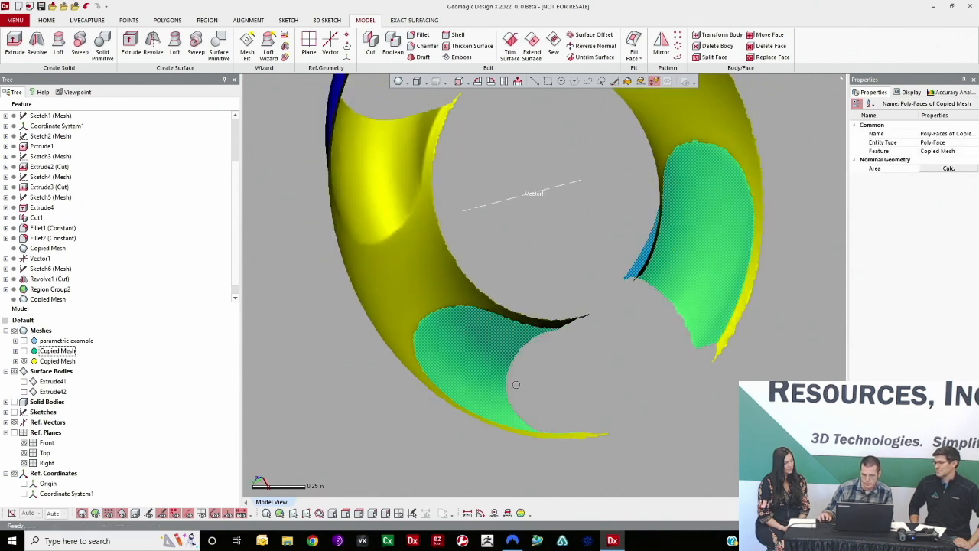
right_click_drag(537, 358, 392, 331)
right_click_drag(451, 320, 463, 292)
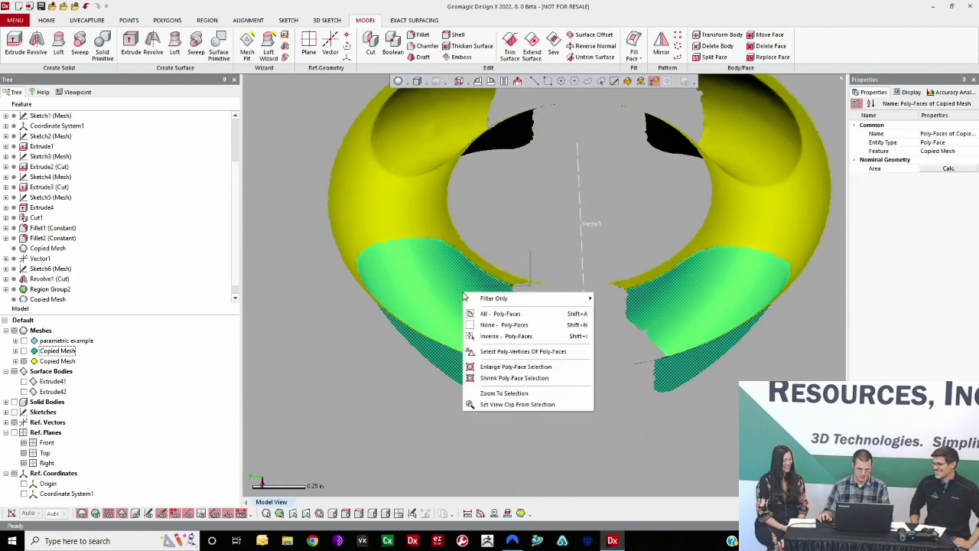
left_click(503, 371)
right_click_drag(540, 330, 496, 237)
scroll(465, 247, "up", 3)
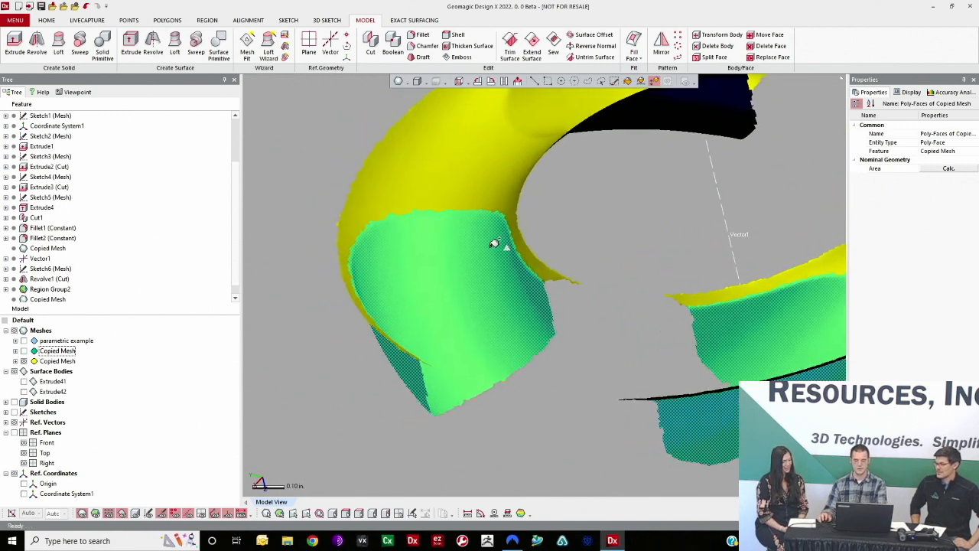
key("ctrl+i")
key("Delete")
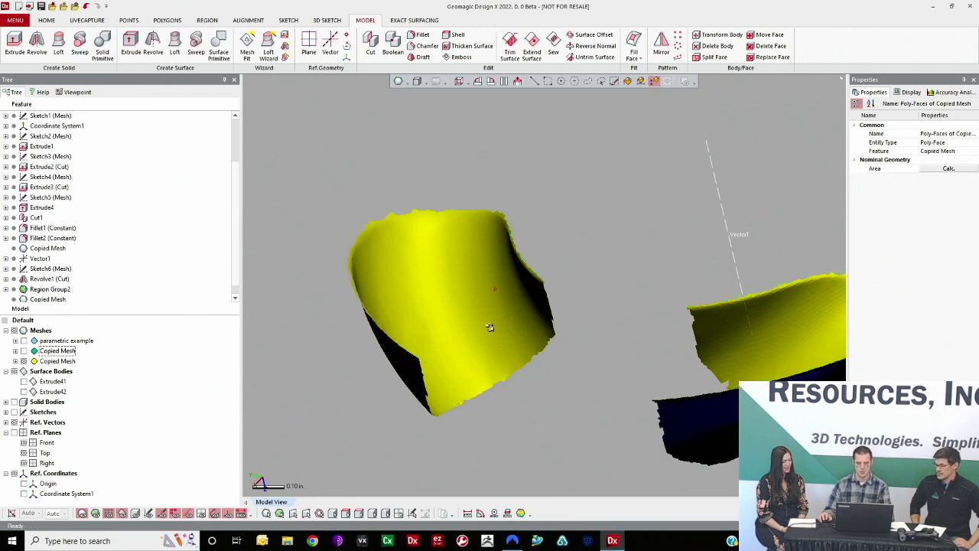
right_click_drag(491, 328, 540, 288)
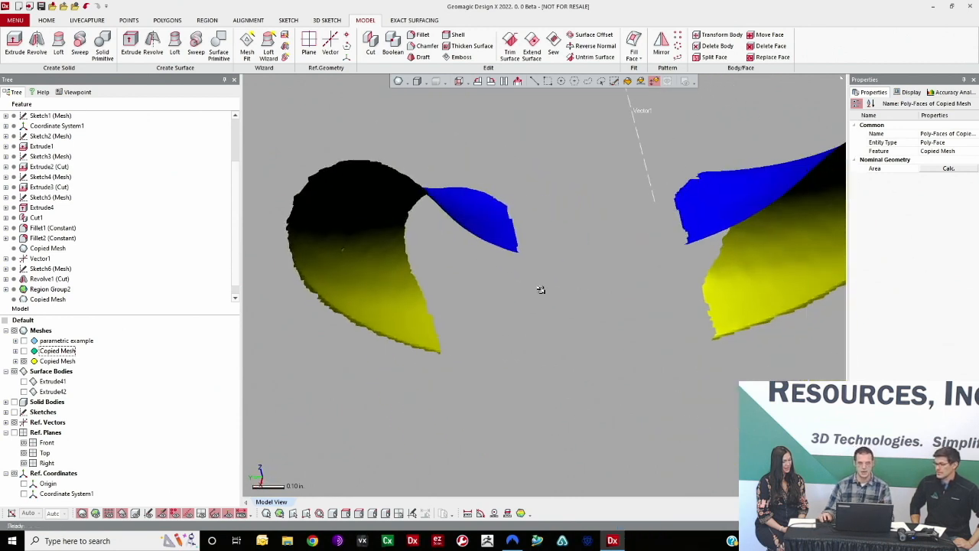
- Bridge the gap between the two pocket mesh pieces at two places with the Fill Holes command
left_click(167, 21)
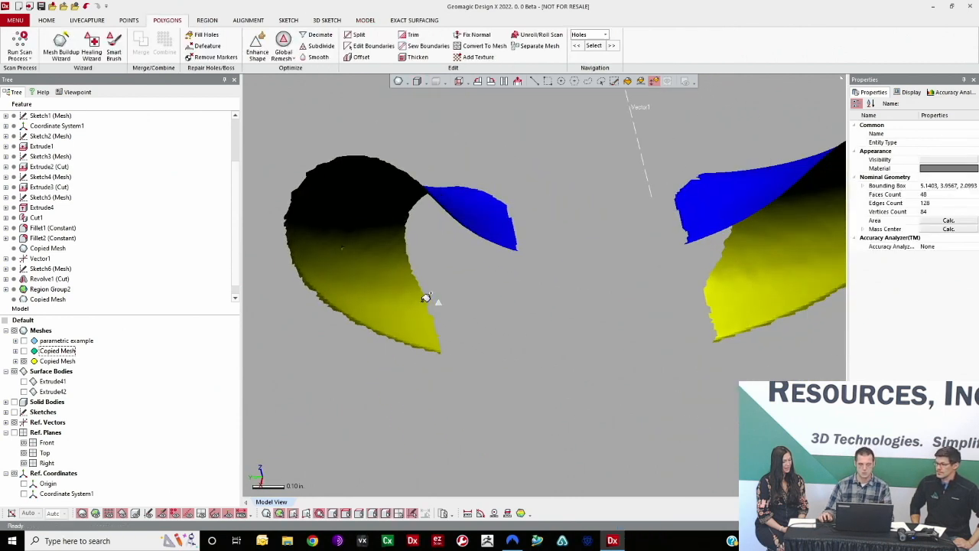
left_click(514, 238)
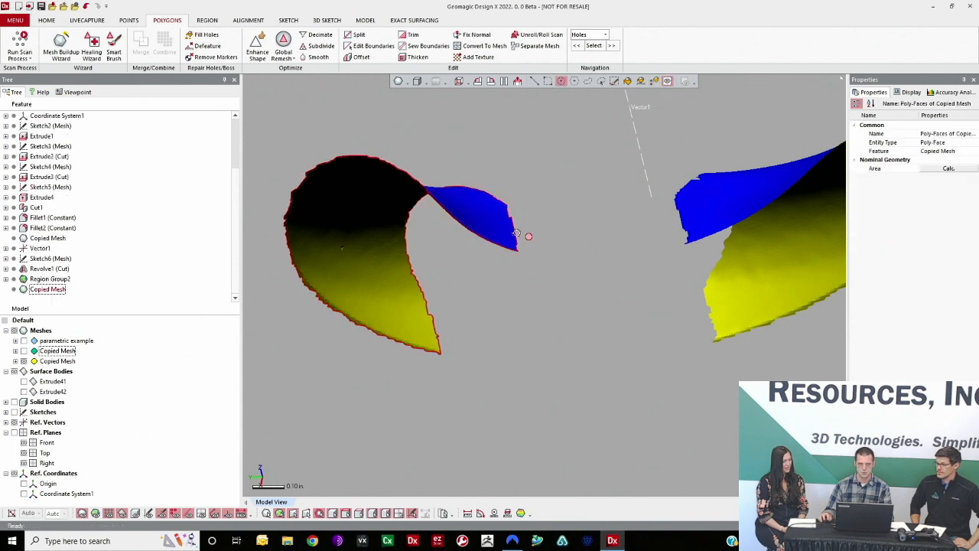
left_click(682, 215)
left_click(516, 223)
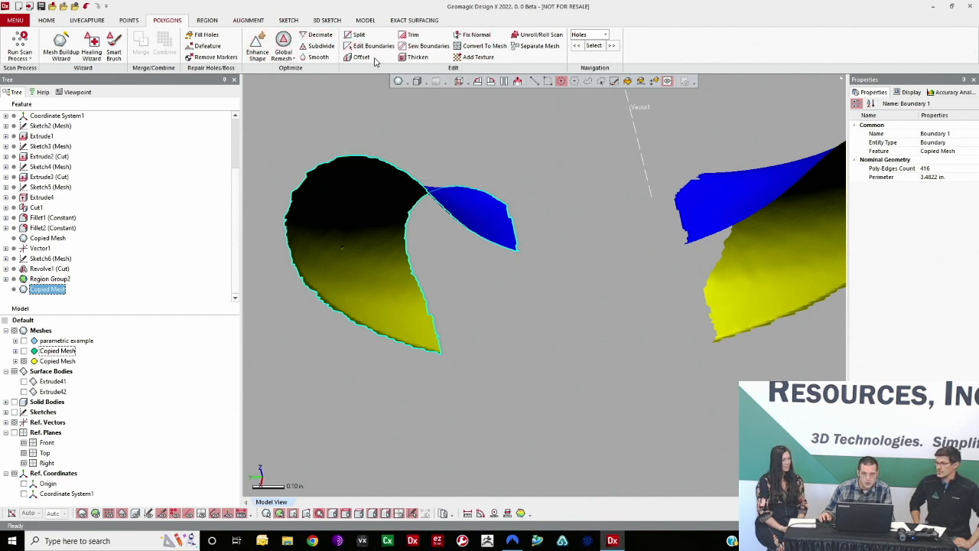
left_click(204, 35)
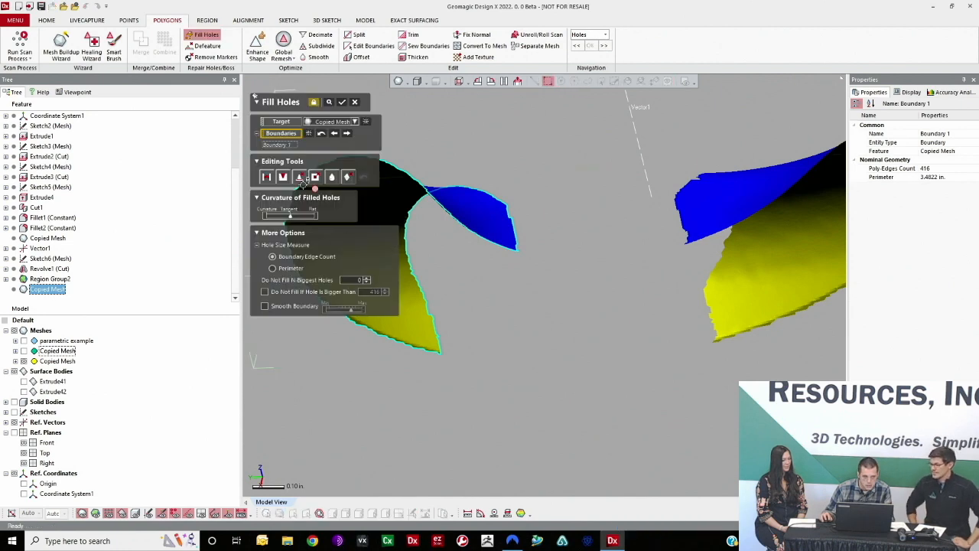
right_click_drag(485, 360, 417, 361)
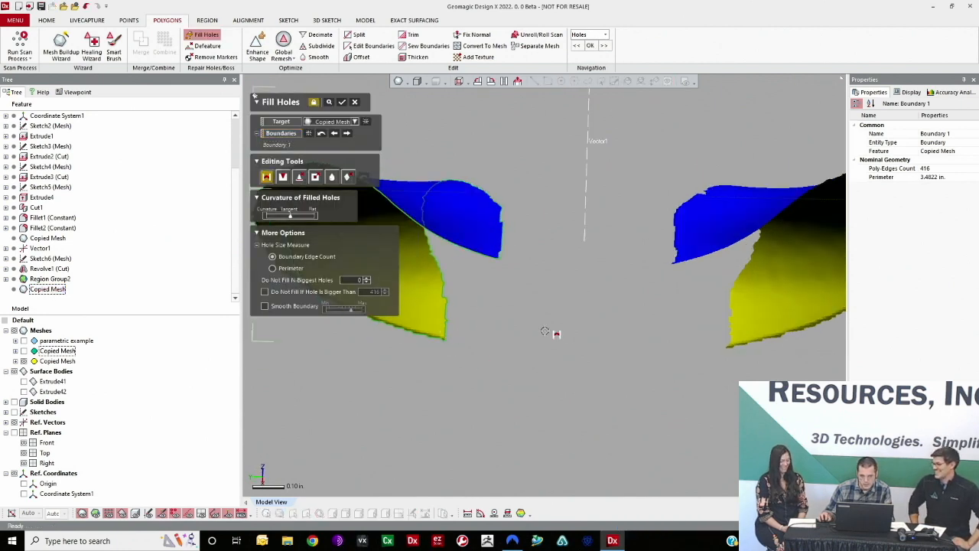
left_click(730, 333)
right_click_drag(734, 335, 550, 206)
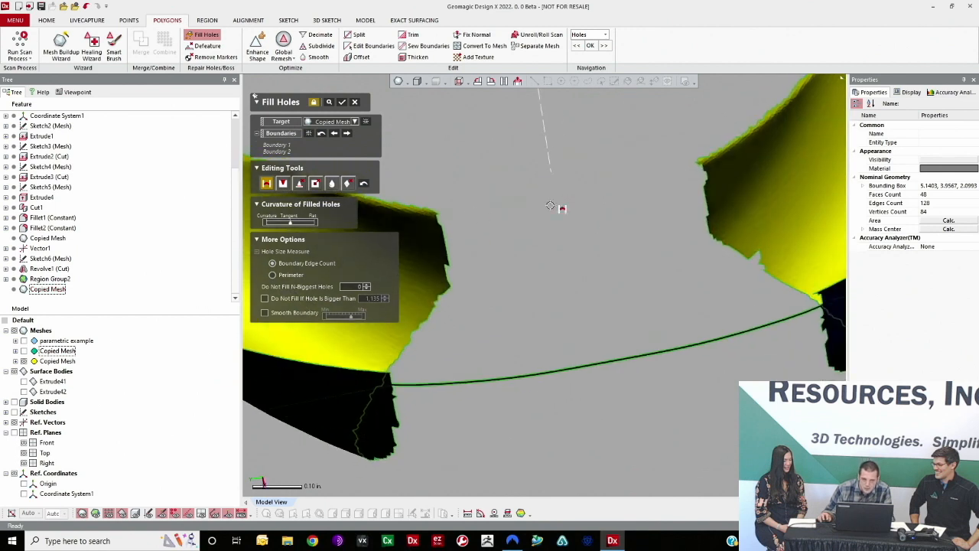
left_click(436, 218)
left_click(702, 171)
right_click_drag(702, 172, 364, 158)
- Fill the closed boundary formed between the two bridges so the pockets join into one mesh, and leave Fill Holes
left_click(308, 136)
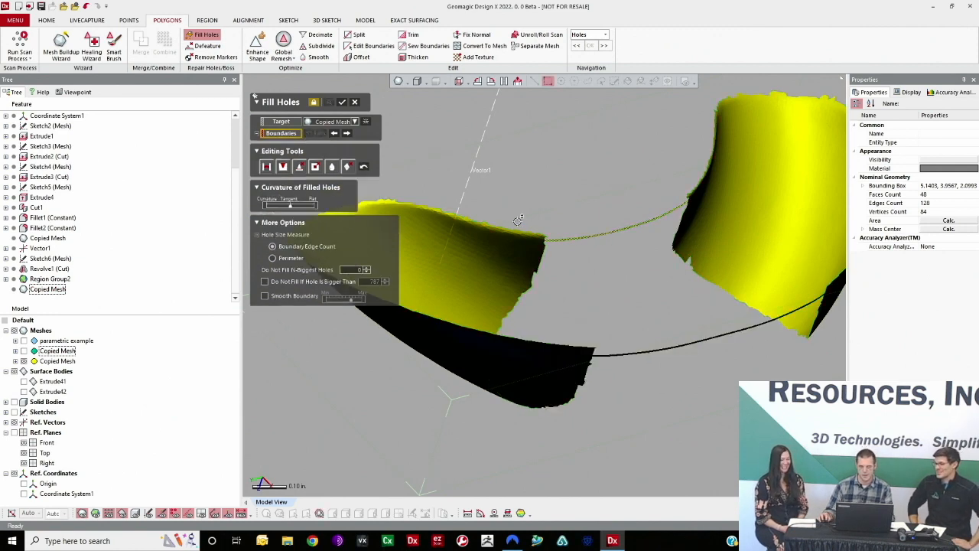
left_click(545, 273)
right_click_drag(545, 273, 477, 207)
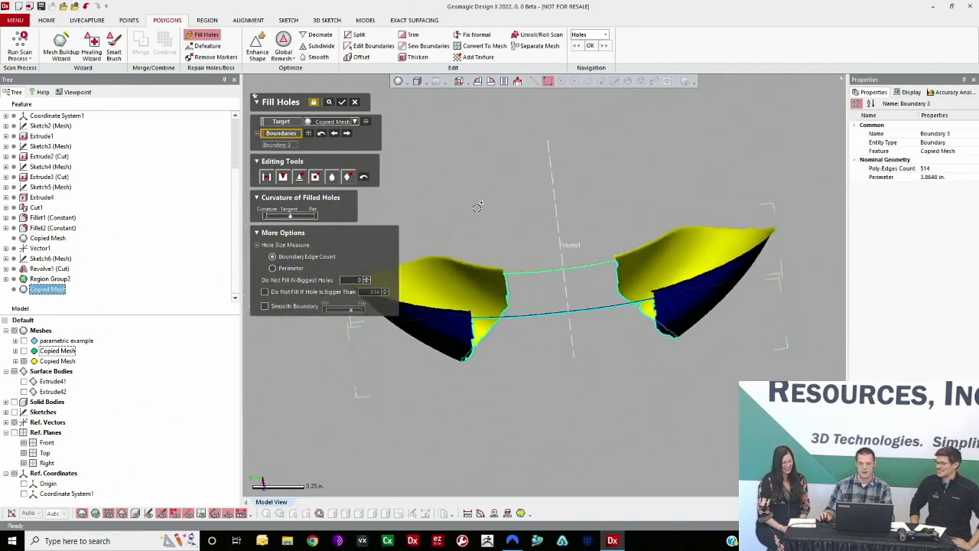
left_click(341, 102)
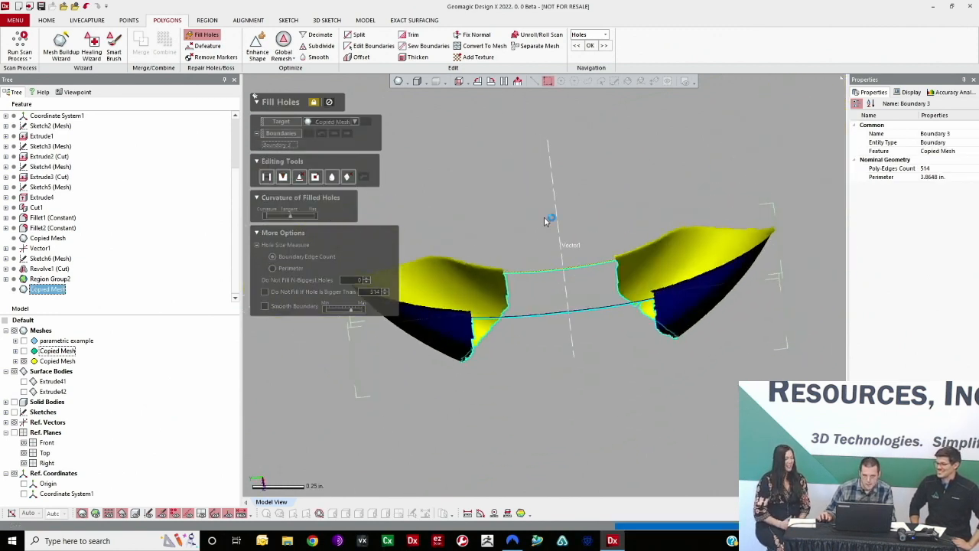
right_click_drag(658, 284, 475, 363)
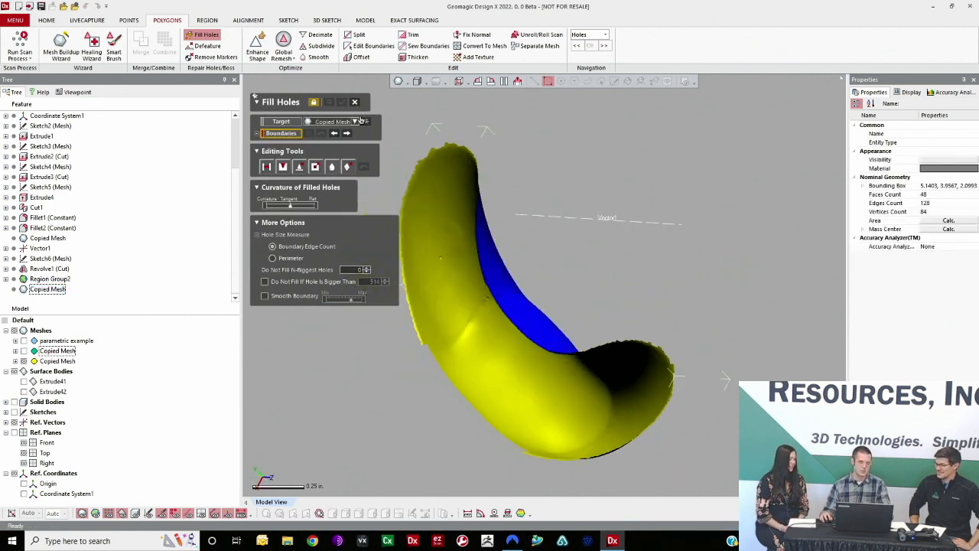
left_click(355, 102)
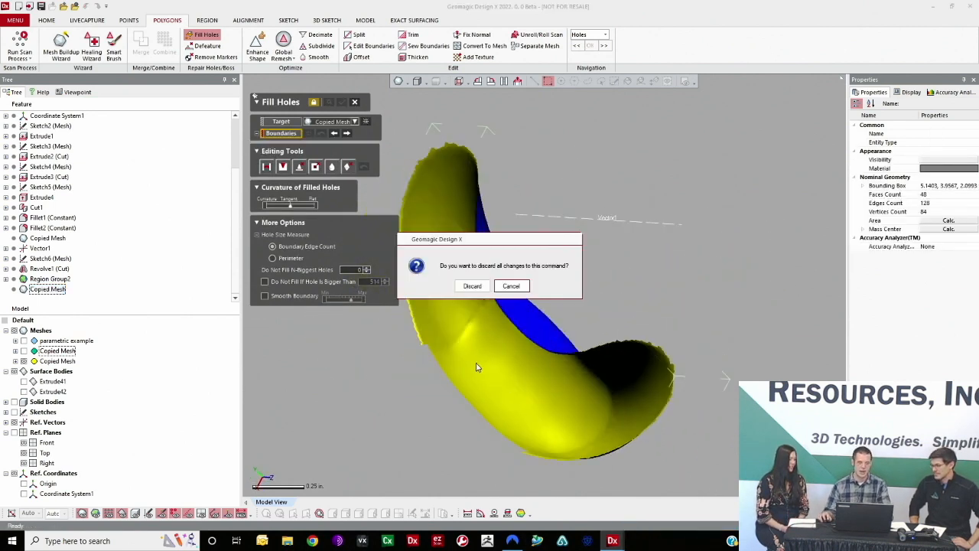
left_click(472, 286)
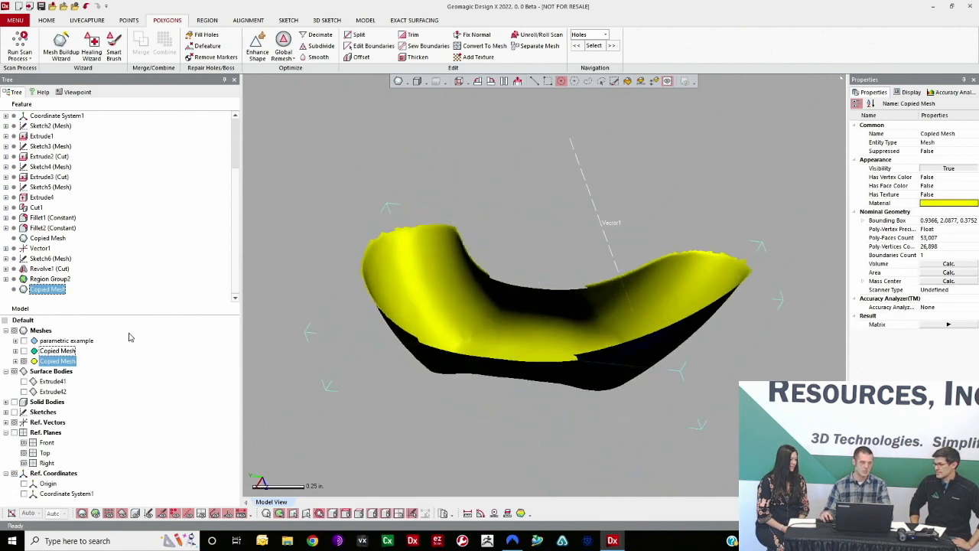
- Compare the filled pocket patch with the parametric example mesh by toggling their visibility, leaving only the yellow mesh shown
left_click(24, 341)
left_click(24, 361)
right_click_drag(520, 337, 458, 406)
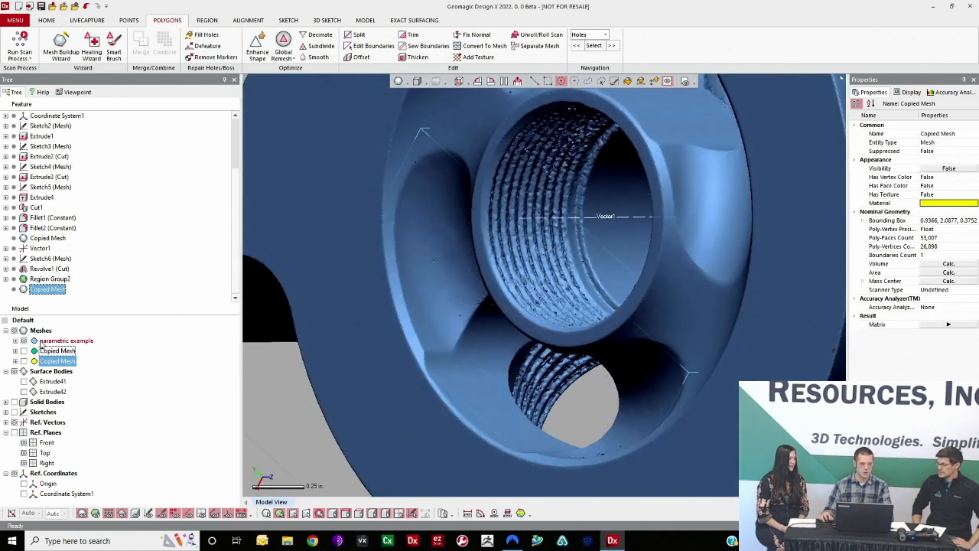
left_click(23, 341)
left_click(24, 361)
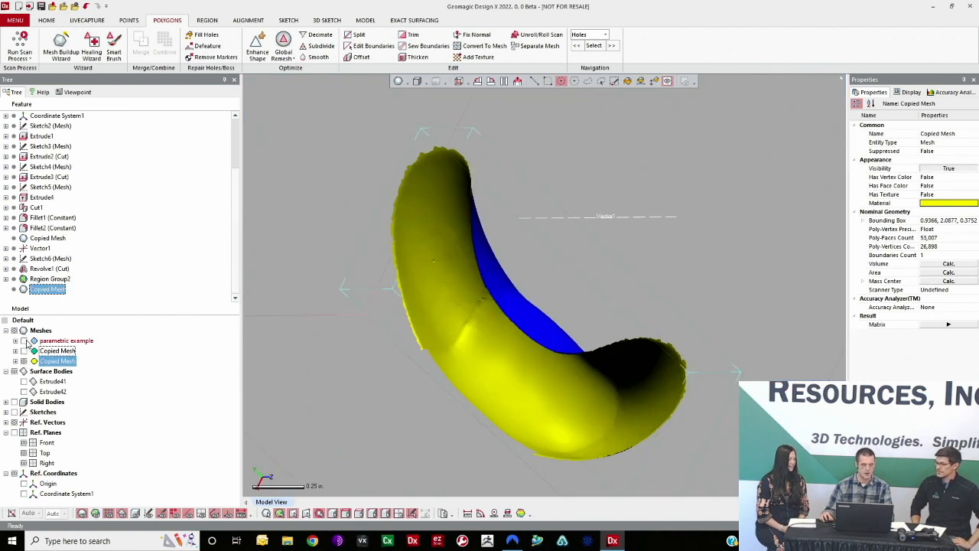
left_click(24, 341)
right_click_drag(437, 339, 584, 314)
scroll(571, 311, "up", 2)
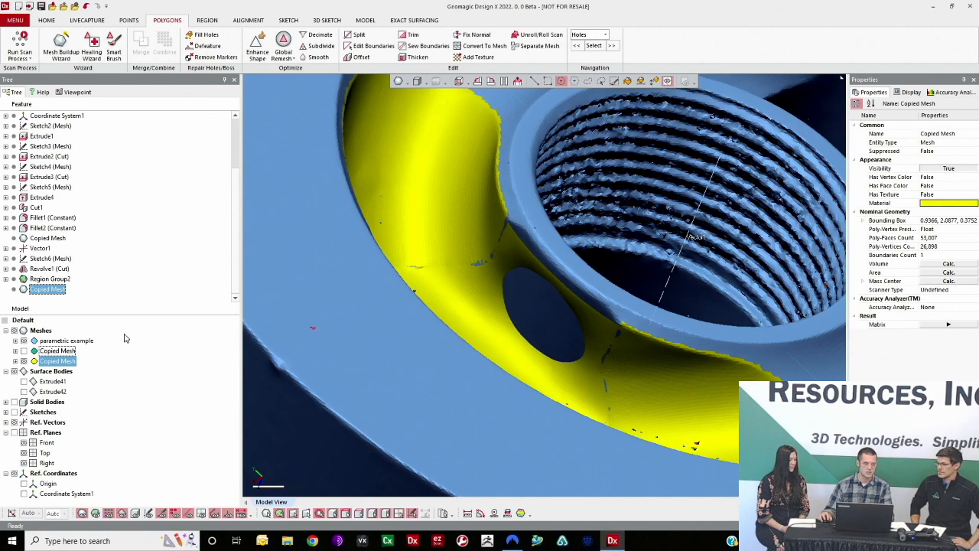
left_click(24, 341)
- Try to extrude the joined pocket mesh's boundary upward in a custom direction with a cap using Edit Boundaries
right_click_drag(466, 360, 393, 136)
scroll(586, 297, "down", 3)
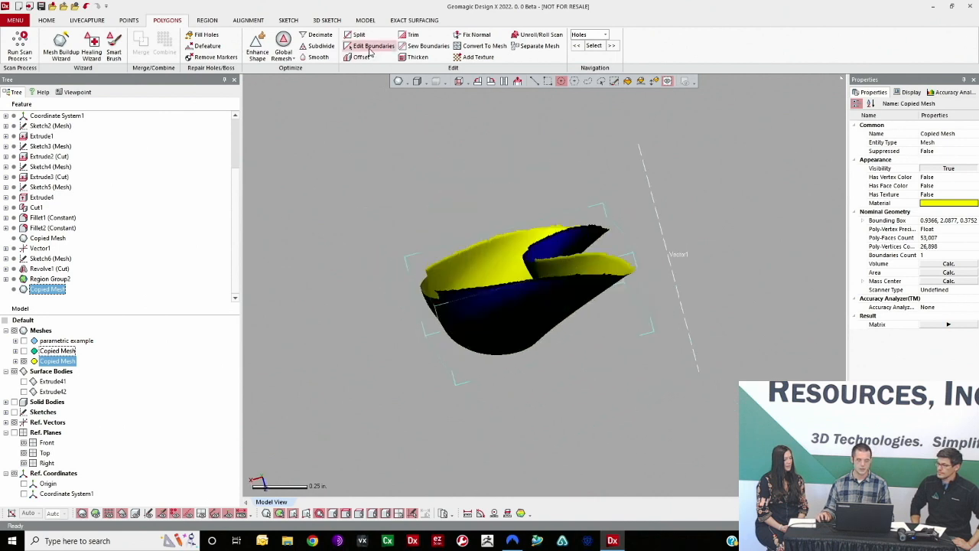
left_click(373, 48)
left_click(525, 256)
right_click_drag(524, 229, 475, 197)
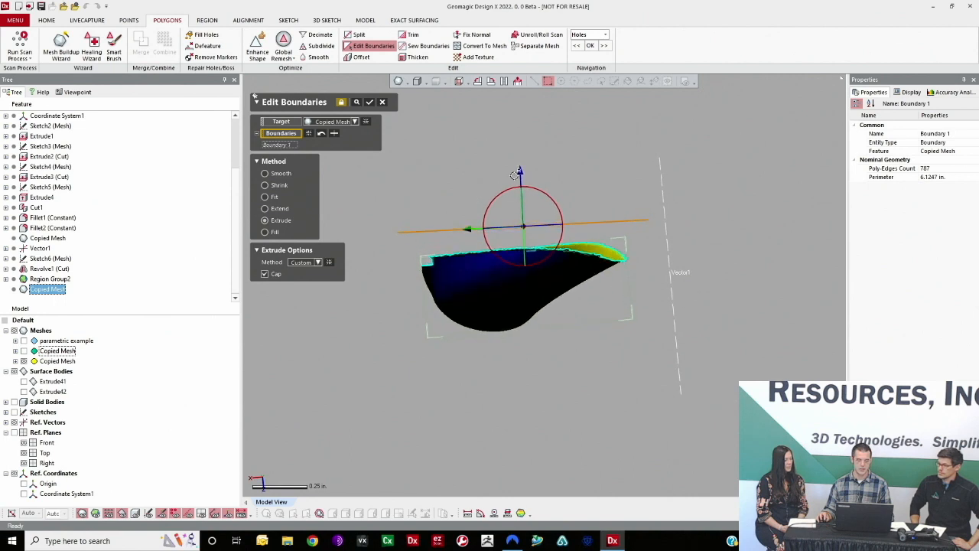
left_click_drag(519, 172, 520, 169)
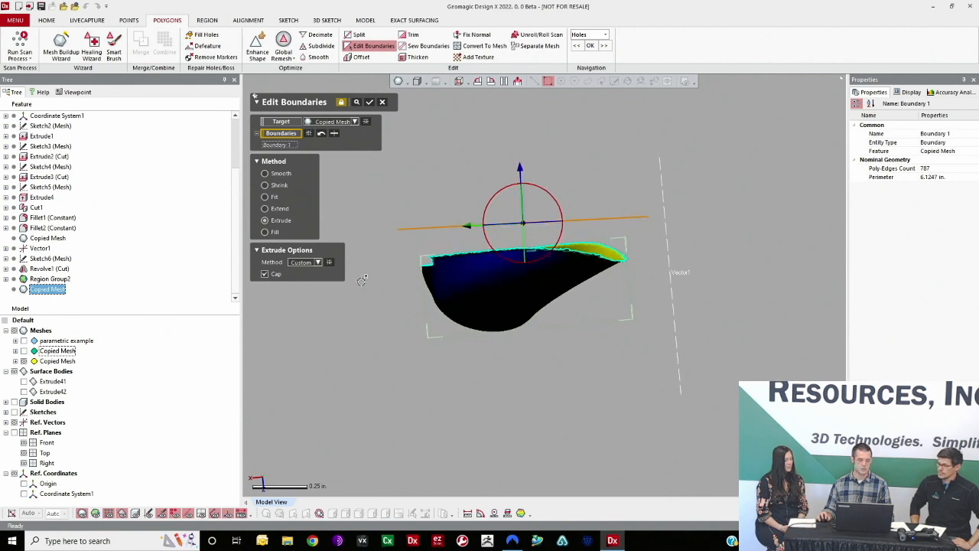
left_click(358, 104)
right_click_drag(476, 186, 444, 313)
left_click(358, 102)
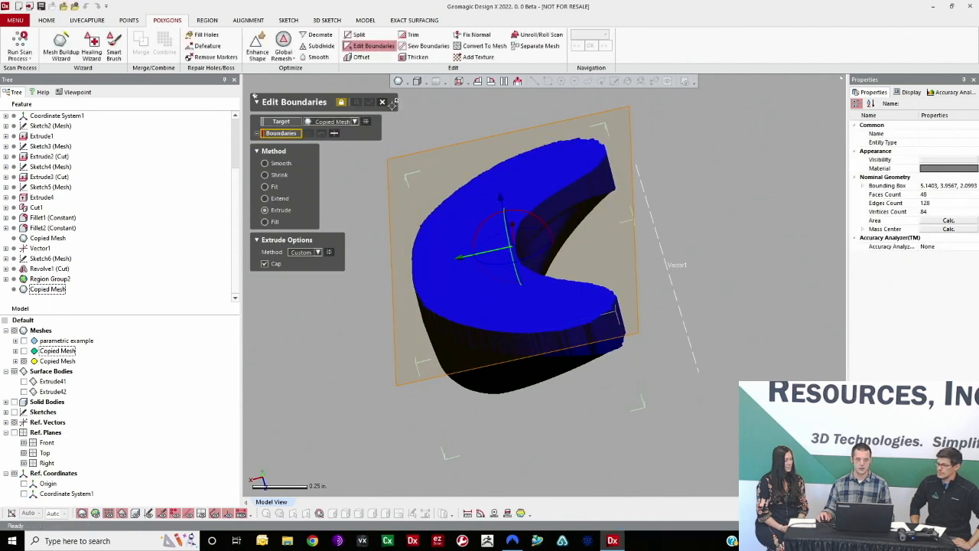
left_click(384, 103)
- Try removing the flat cap poly-faces from the extruded mesh, and undo both the removal and the boundary extrusion
left_click(653, 81)
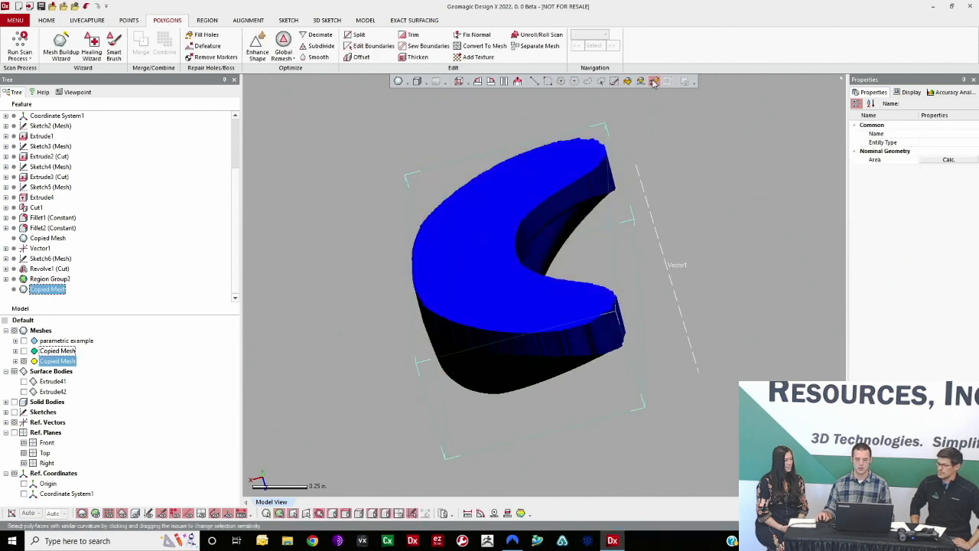
left_click(517, 183)
right_click_drag(518, 171, 546, 339)
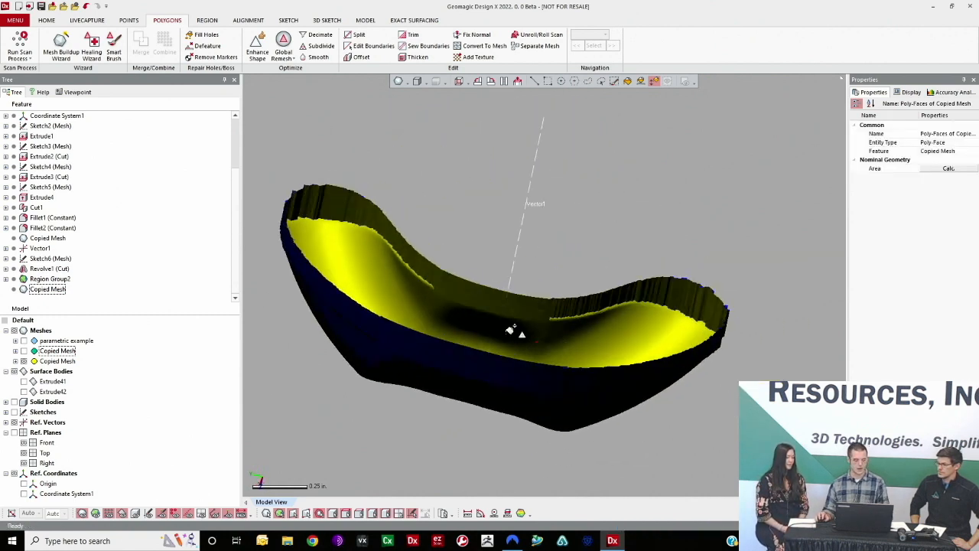
left_click(693, 299)
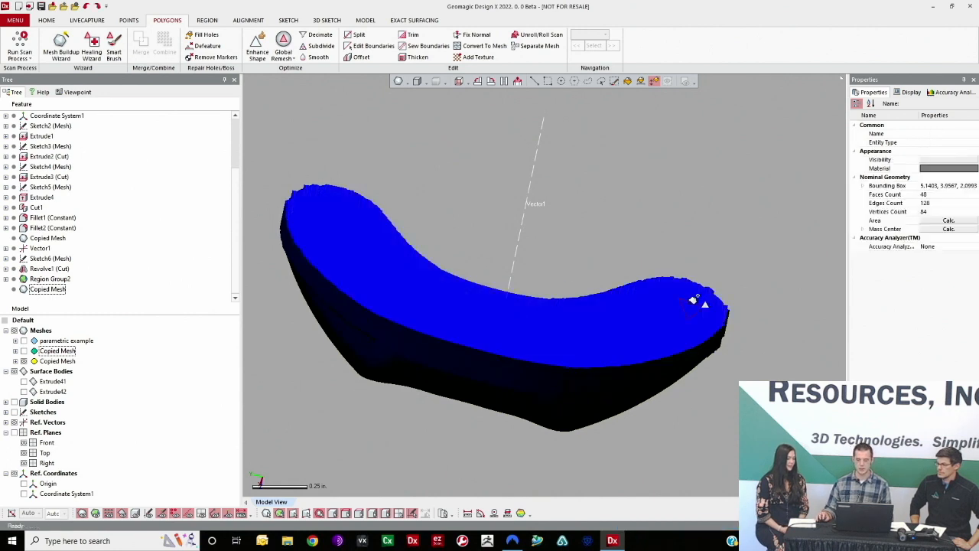
right_click_drag(737, 315, 585, 359)
- Smooth the joined pocket mesh's outer boundary using the Fit method of Edit Boundaries with a Freeform fitting shape
left_click(370, 46)
left_click(468, 264)
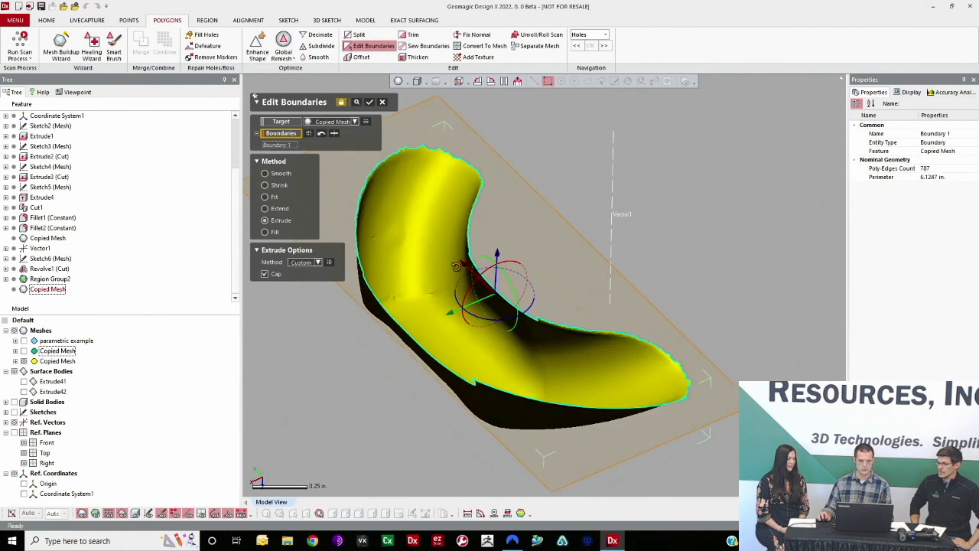
right_click_drag(266, 210, 357, 245)
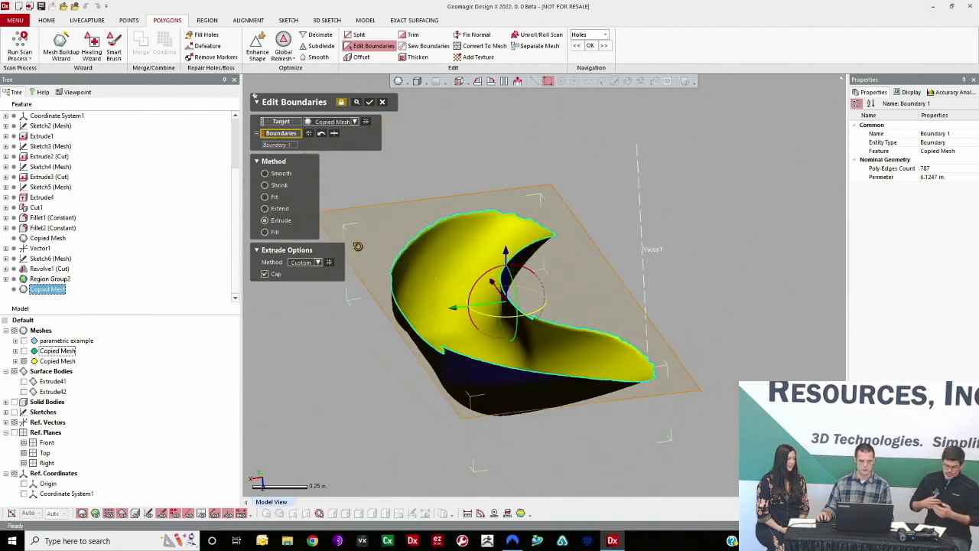
left_click(276, 199)
right_click_drag(443, 344, 450, 285)
right_click_drag(470, 344, 410, 313)
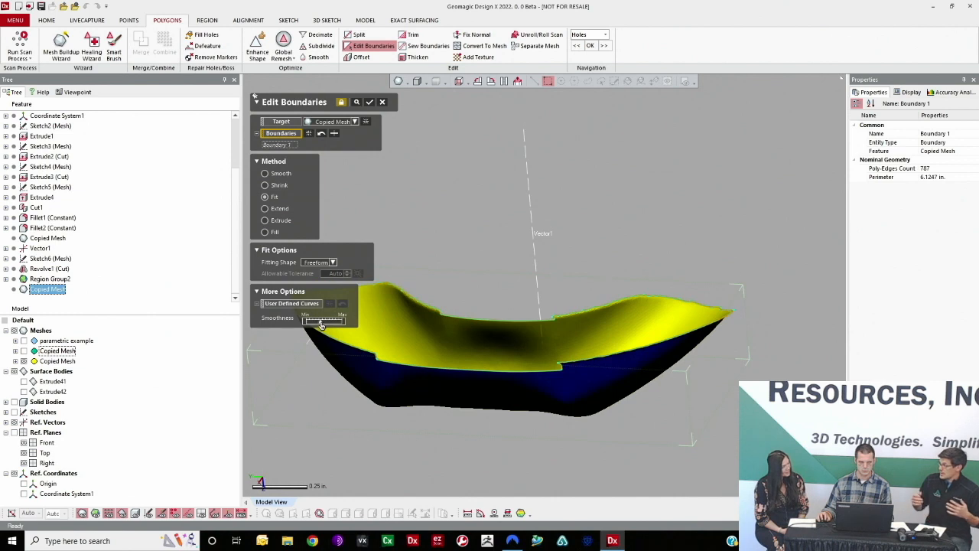
right_click_drag(459, 337, 463, 224)
left_click(371, 103)
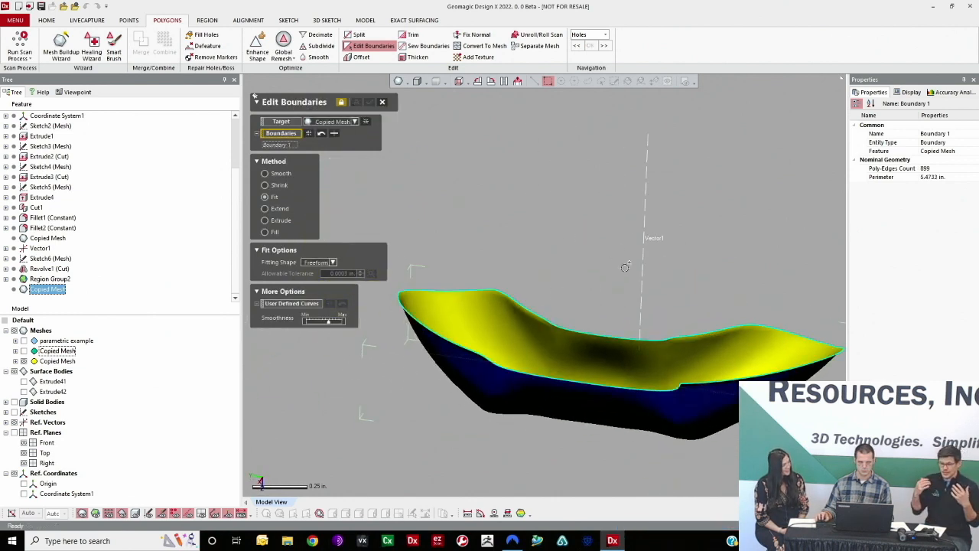
left_click(383, 103)
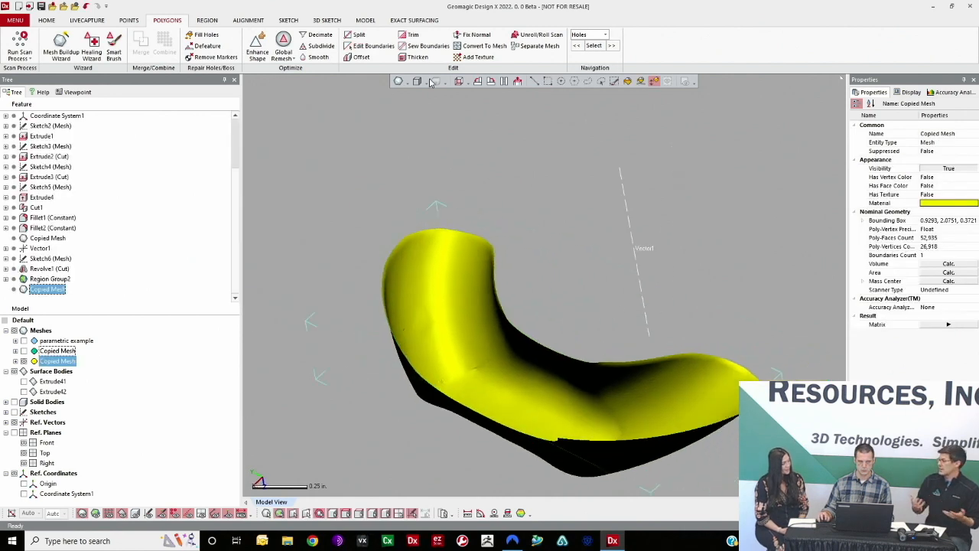
- Extrude the pocket mesh's outer boundary with the Custom method of Edit Boundaries, keeping Cap on
left_click(379, 49)
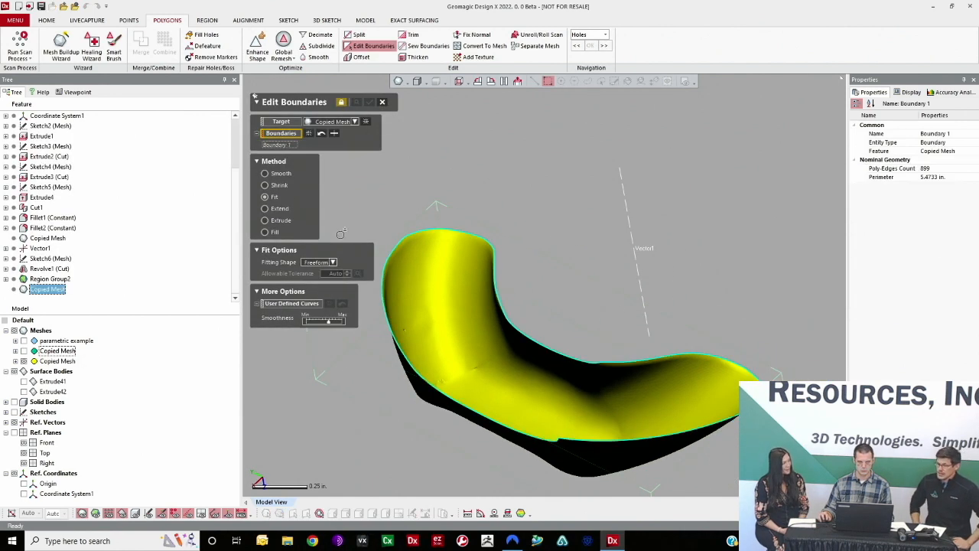
left_click(266, 220)
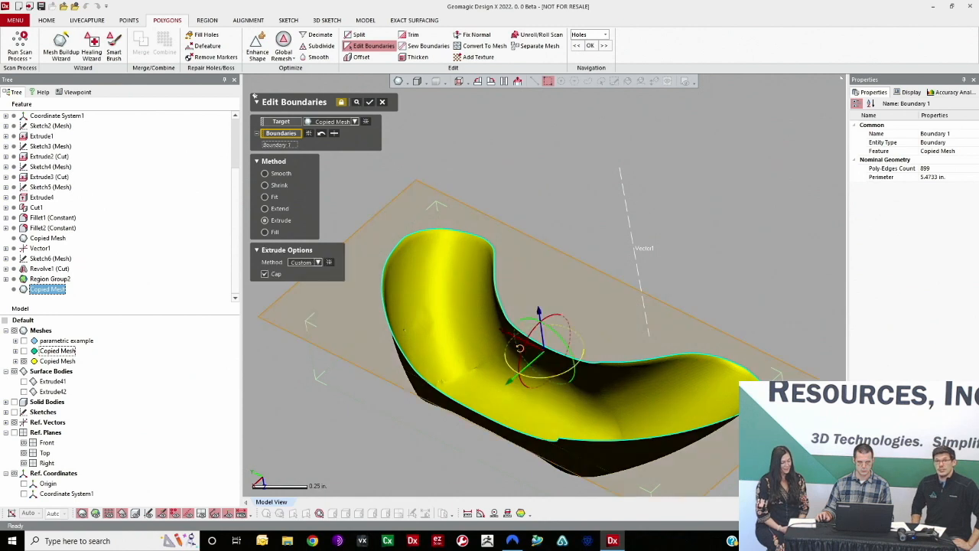
left_click(356, 102)
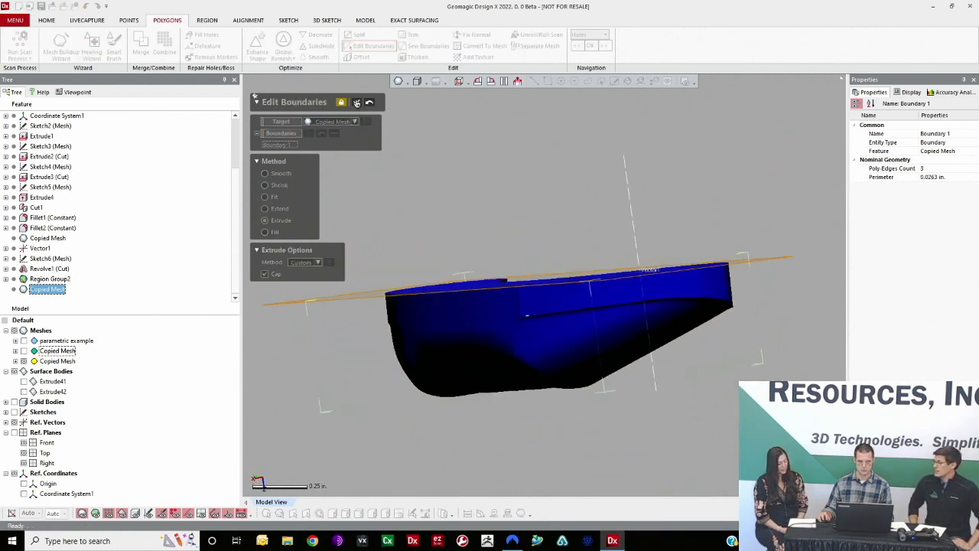
left_click(383, 103)
- Delete the flat blue cap poly-faces from the extruded mesh so the pocket is open at its rim
right_click_drag(444, 146, 498, 227)
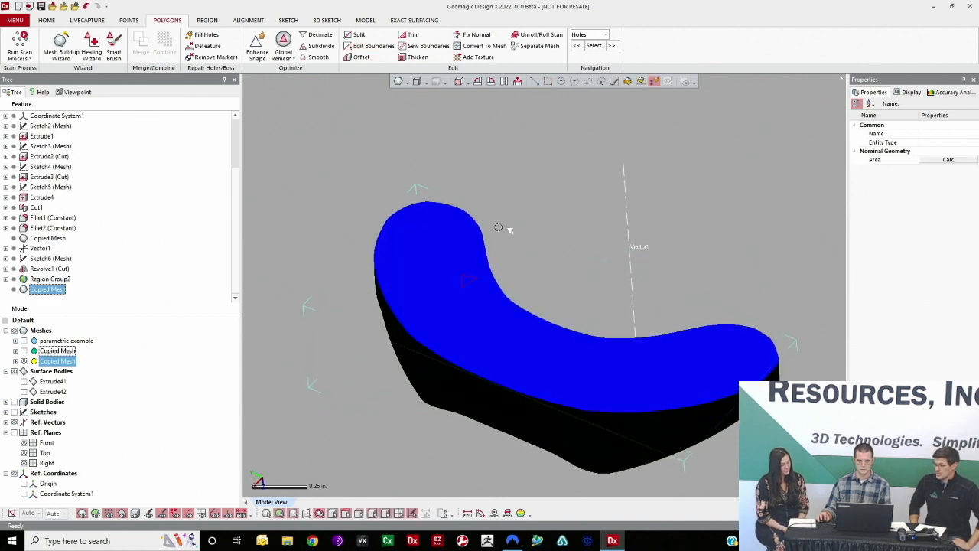
left_click(456, 280)
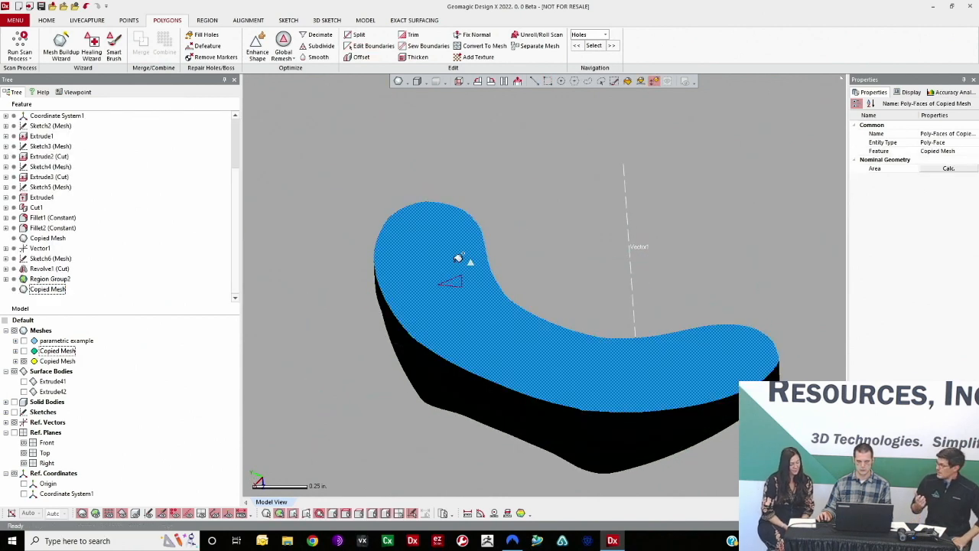
key("Delete")
right_click_drag(556, 319, 709, 258)
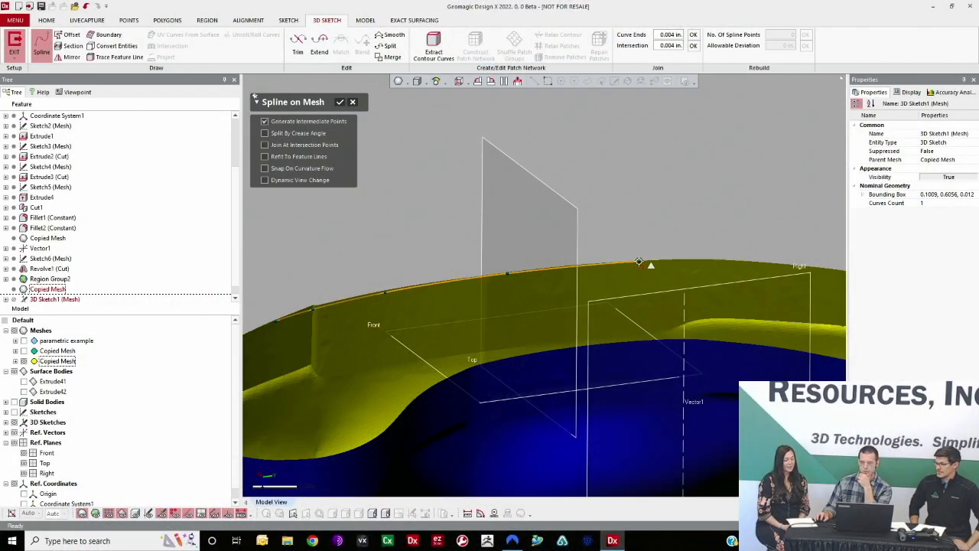
- Continue the Spline on Mesh along the outer side of the extruded wall's open edge and around the first rounded end
left_click(641, 261)
right_click_drag(639, 261, 428, 252)
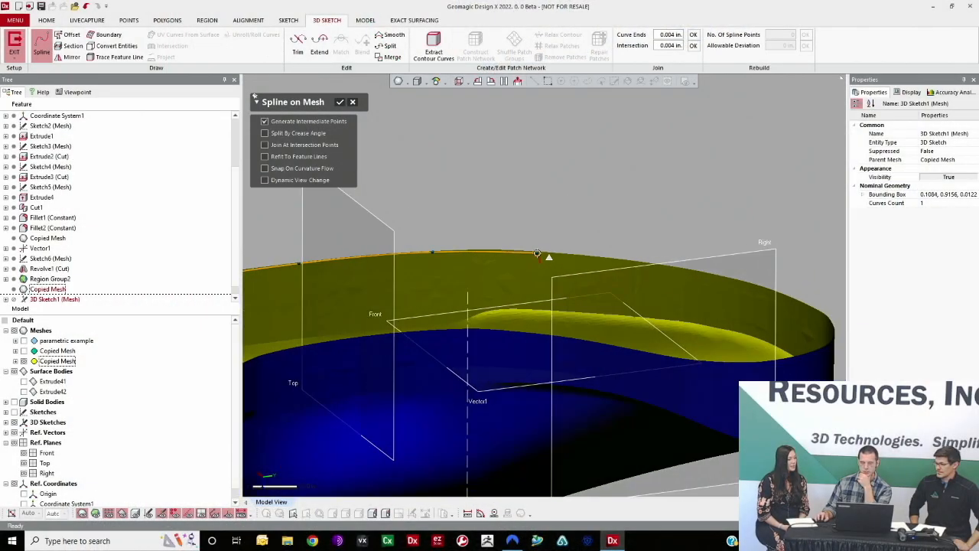
right_click_drag(709, 286, 663, 316)
left_click(566, 232)
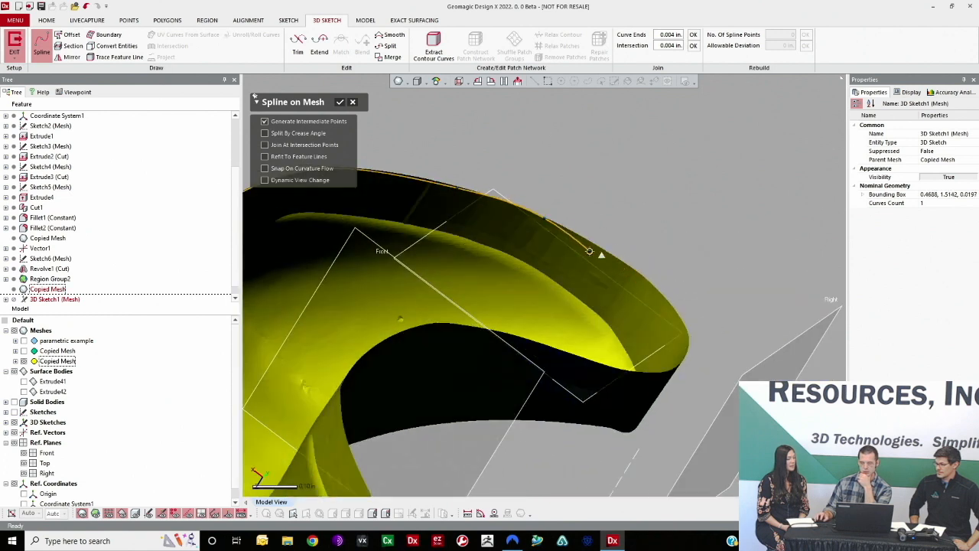
left_click(601, 252)
right_click_drag(601, 251, 632, 274)
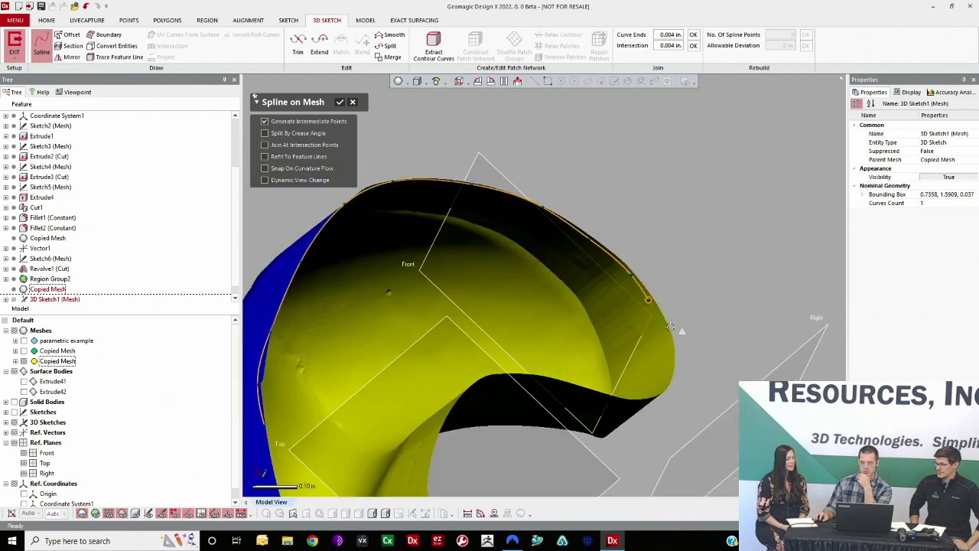
right_click_drag(663, 330, 615, 347)
left_click(647, 337)
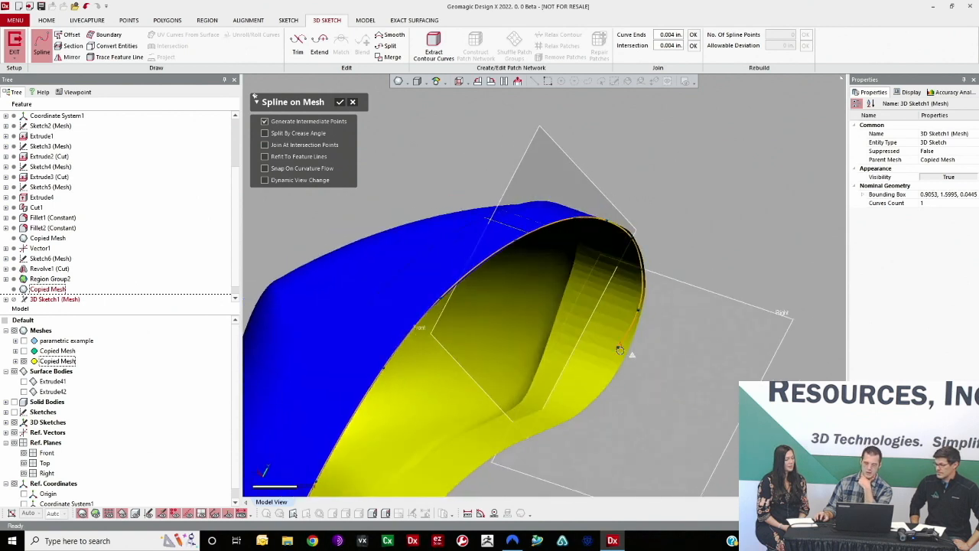
left_click(561, 420)
- Trace the rim spline along the inner side of the open edge and around the other rounded end back to its start
right_click_drag(561, 419, 556, 263)
left_click(521, 327)
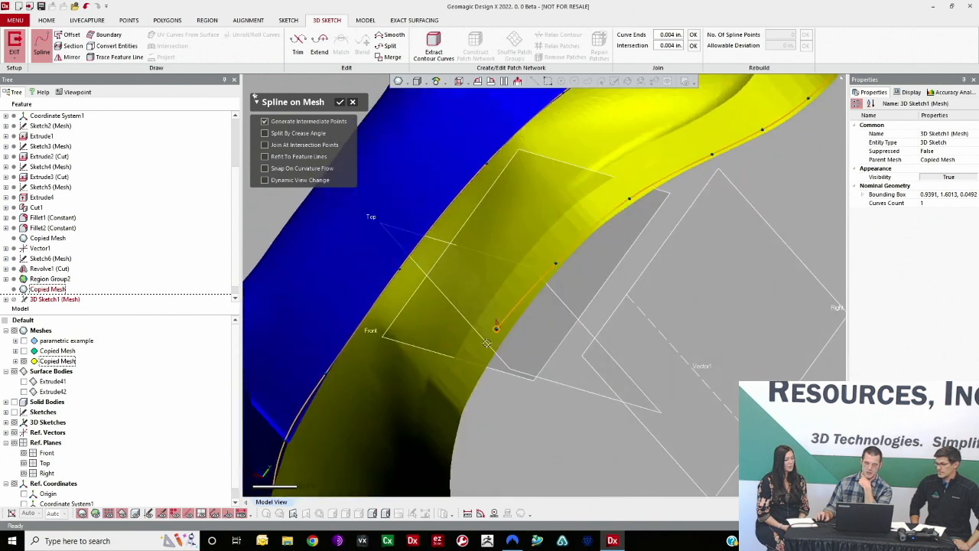
right_click_drag(490, 345, 575, 268)
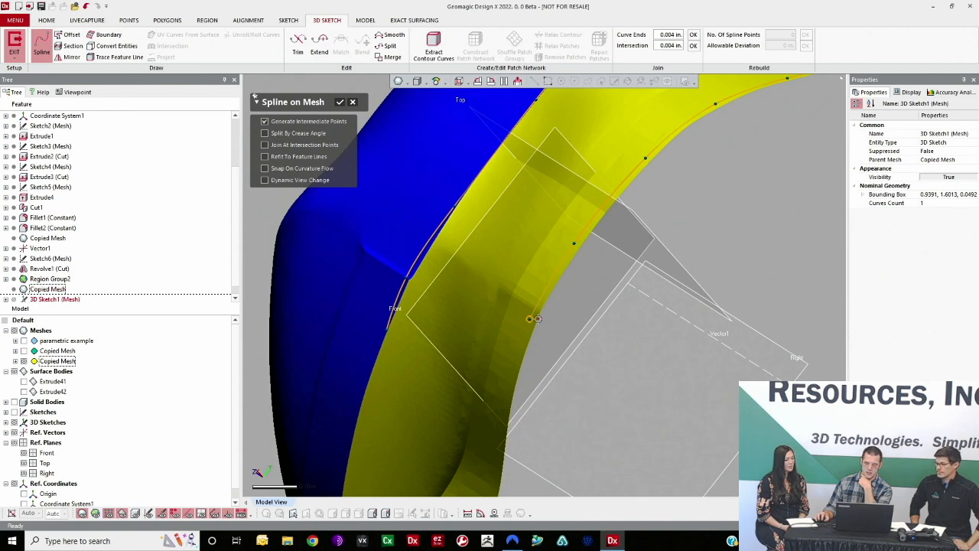
left_click(532, 321)
right_click_drag(533, 321, 575, 296)
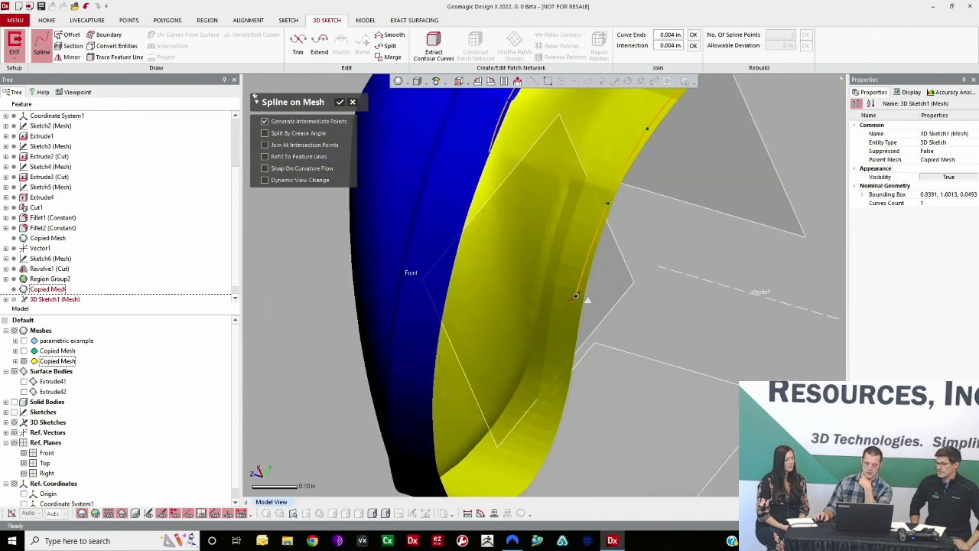
left_click(568, 367)
right_click_drag(568, 367, 595, 277)
left_click(566, 360)
right_click_drag(567, 359, 336, 350)
left_click(538, 367)
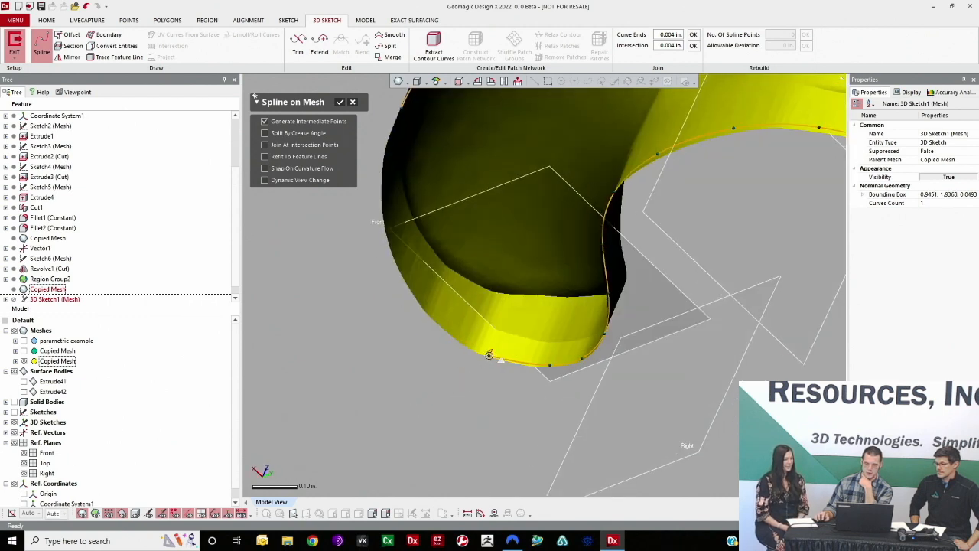
left_click(447, 327)
right_click_drag(448, 328, 468, 358)
left_click(470, 267)
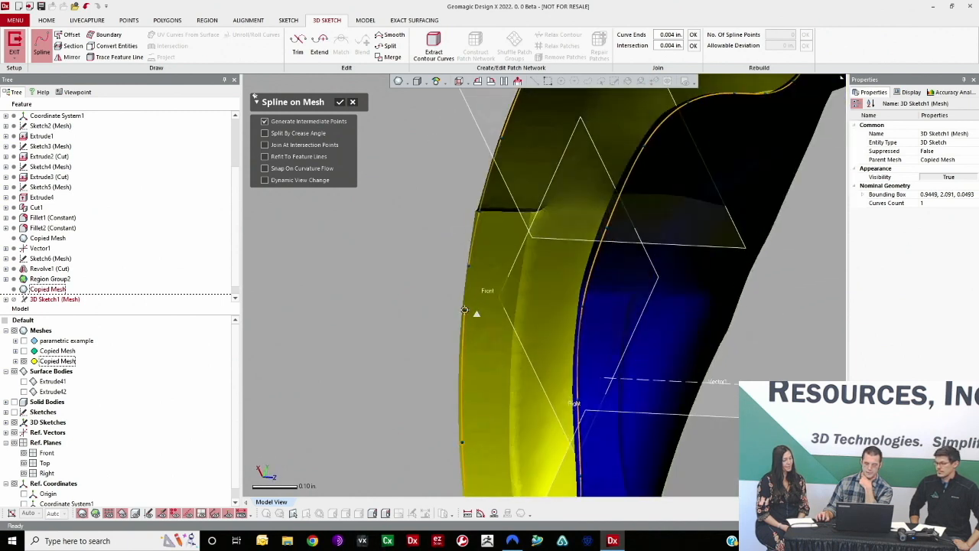
left_click(469, 267)
- Draw a second closed spline loop on the mesh around the whole extruded wall, just below the rim curve
right_click_drag(482, 270, 586, 406)
scroll(526, 293, "down", 3)
scroll(425, 343, "up", 3)
left_click(411, 352)
left_click(476, 406)
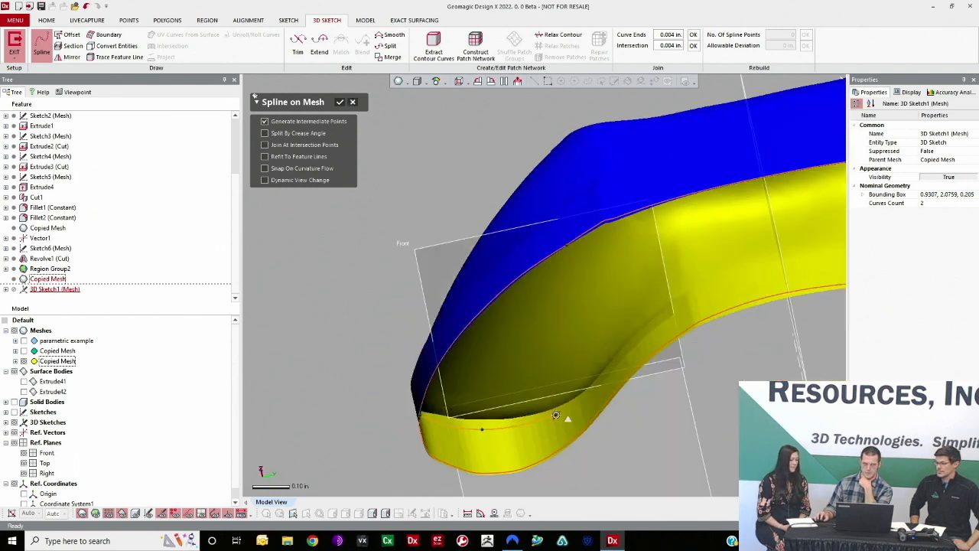
left_click(659, 319)
right_click_drag(659, 319, 451, 400, "ctrl")
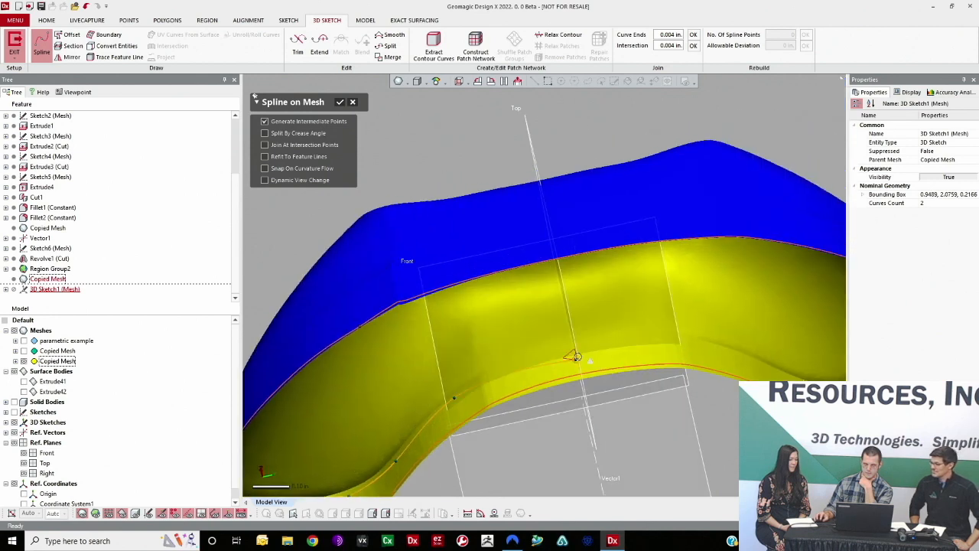
right_click_drag(696, 343, 500, 337)
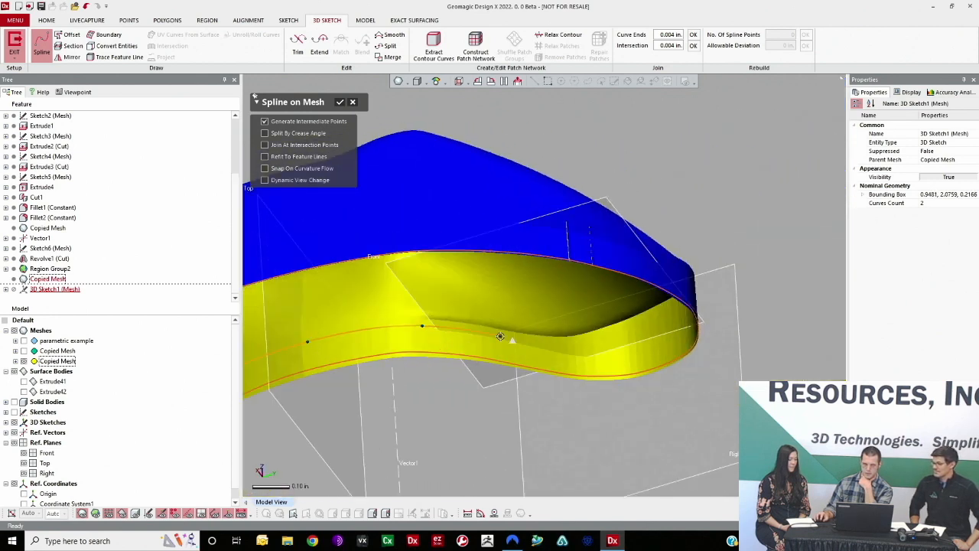
left_click(614, 338)
right_click_drag(614, 338, 652, 300)
right_click_drag(662, 268, 599, 227)
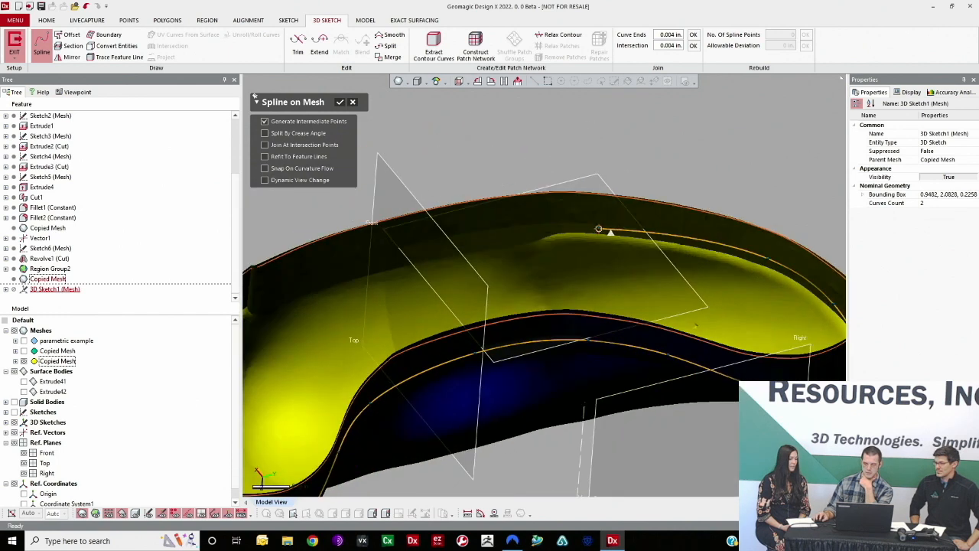
right_click_drag(496, 230, 475, 250)
left_click(479, 345)
right_click_drag(490, 348, 641, 398)
left_click(439, 202)
- Draw a third closed spline loop inside the second one, following the lower side surfaces of the pocket
left_click(502, 269)
right_click_drag(508, 273, 540, 264)
right_click_drag(648, 207, 569, 241)
right_click_drag(489, 237, 651, 315)
left_click(545, 301)
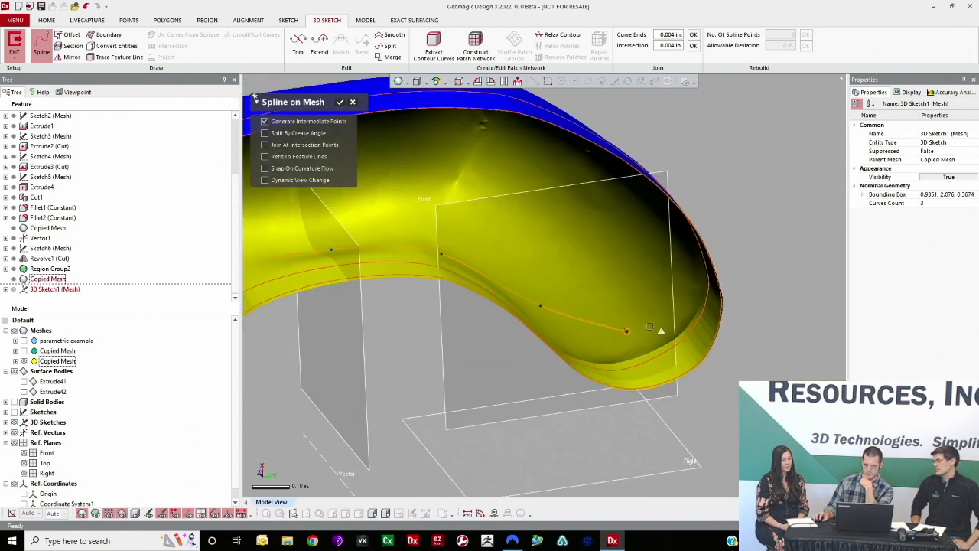
right_click_drag(677, 226, 655, 208)
right_click_drag(569, 155, 563, 201)
right_click_drag(500, 229, 517, 157)
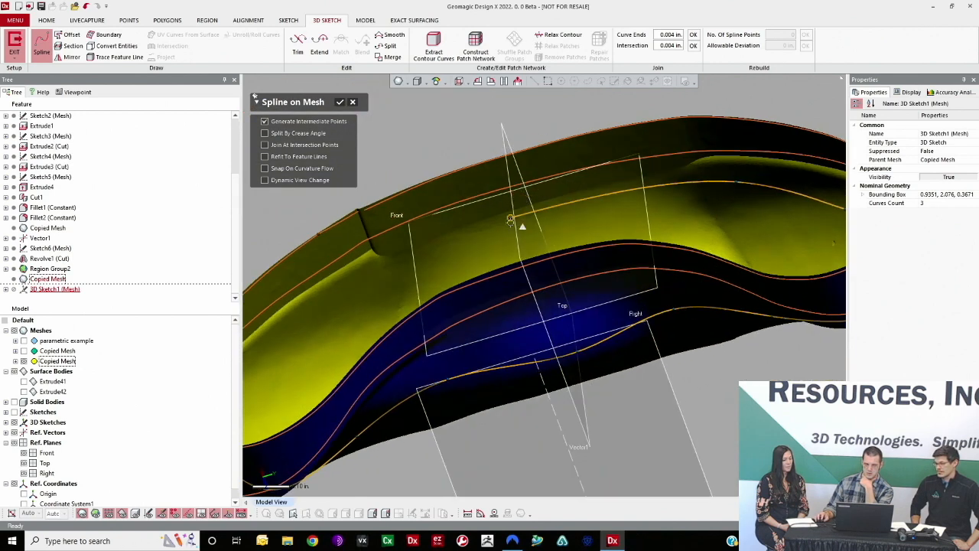
right_click_drag(373, 267, 453, 241)
left_click(453, 253)
left_click(399, 333)
left_click(386, 397)
scroll(482, 262, "down", 3)
- Start the innermost loop on the pocket floor with two connected short splines near one rounded end
right_click_drag(483, 262, 516, 269)
right_click_drag(466, 314, 437, 258)
left_click(444, 259)
left_click(364, 317)
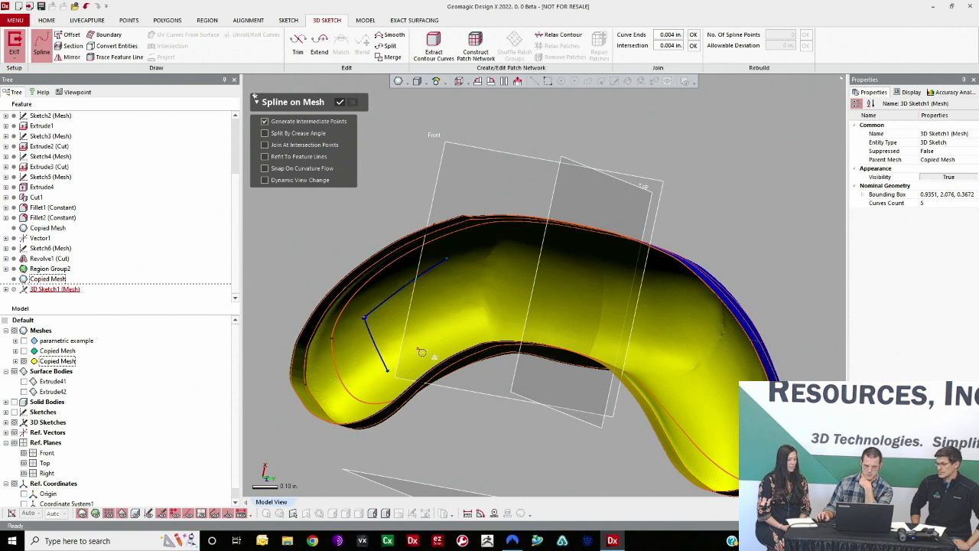
- Draw the innermost loop's long inner curve along the pocket floor and a short spline across its far end
right_click_drag(421, 351, 401, 381)
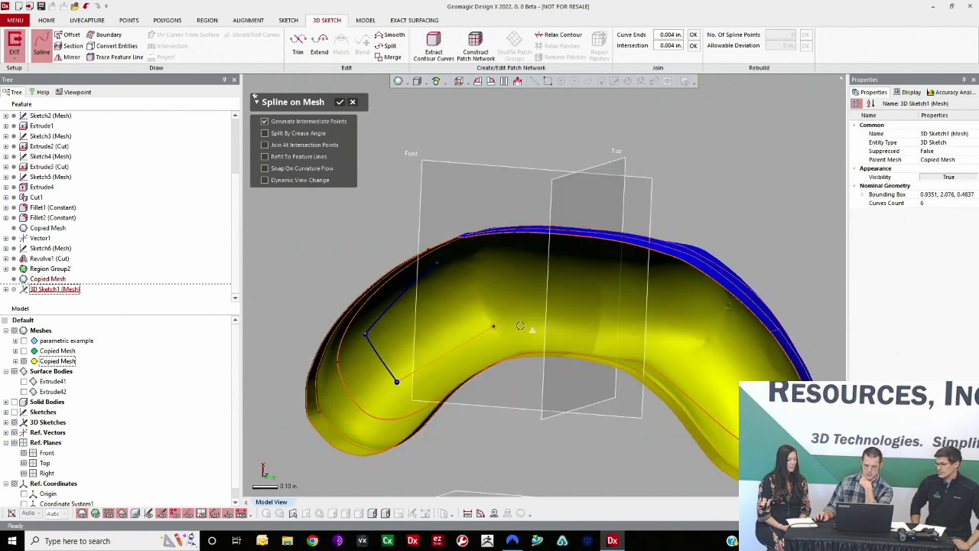
double_click(764, 420)
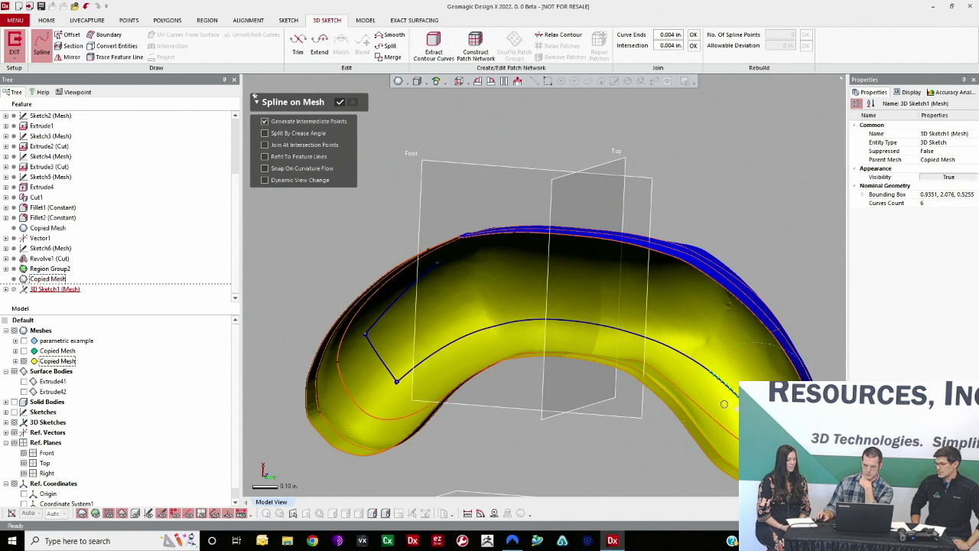
right_click_drag(763, 374, 845, 368)
right_click_drag(791, 333, 652, 340)
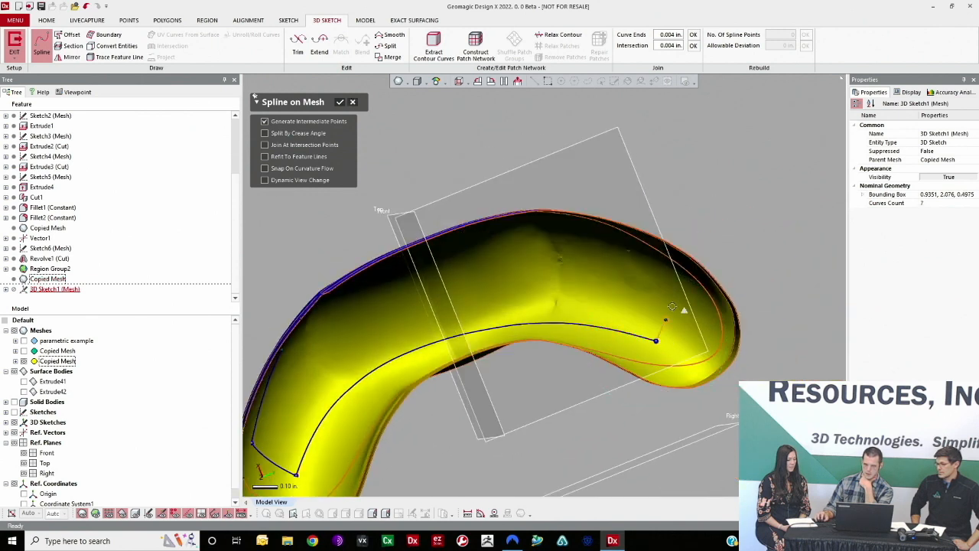
right_click_drag(624, 298, 676, 275)
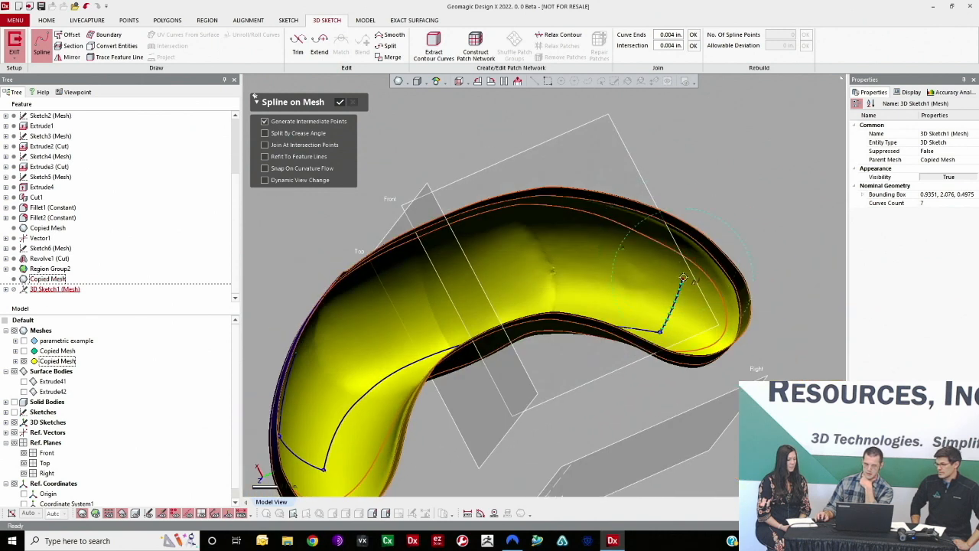
left_click(675, 291)
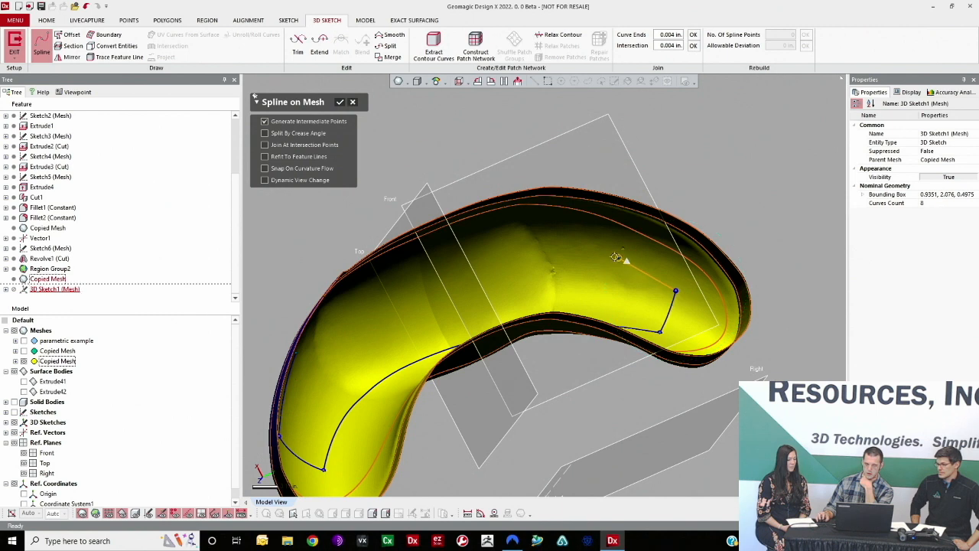
right_click_drag(618, 259, 512, 244)
left_click(507, 242)
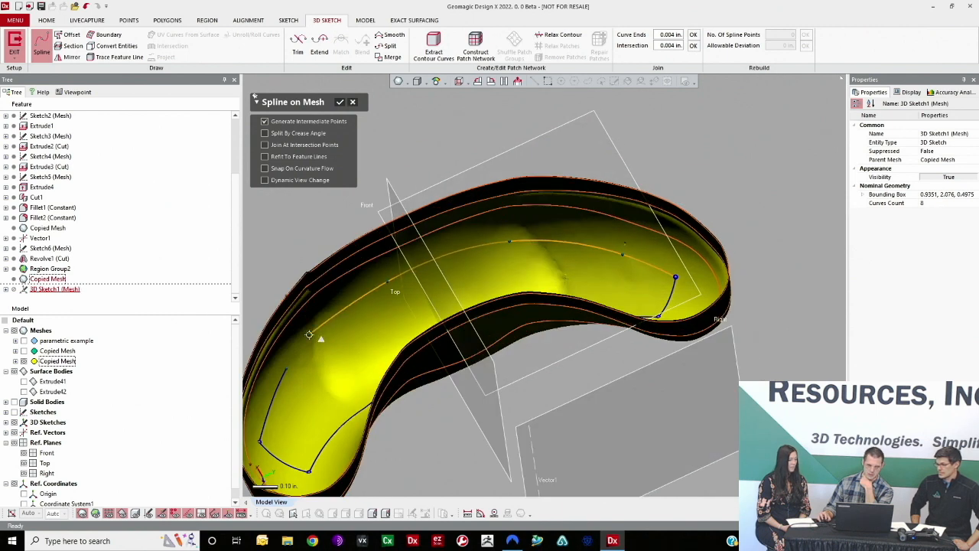
left_click(286, 369)
key("Escape")
- Close the innermost loop with a long outer spline joining its two open endpoints along the pocket floor
left_click(286, 368)
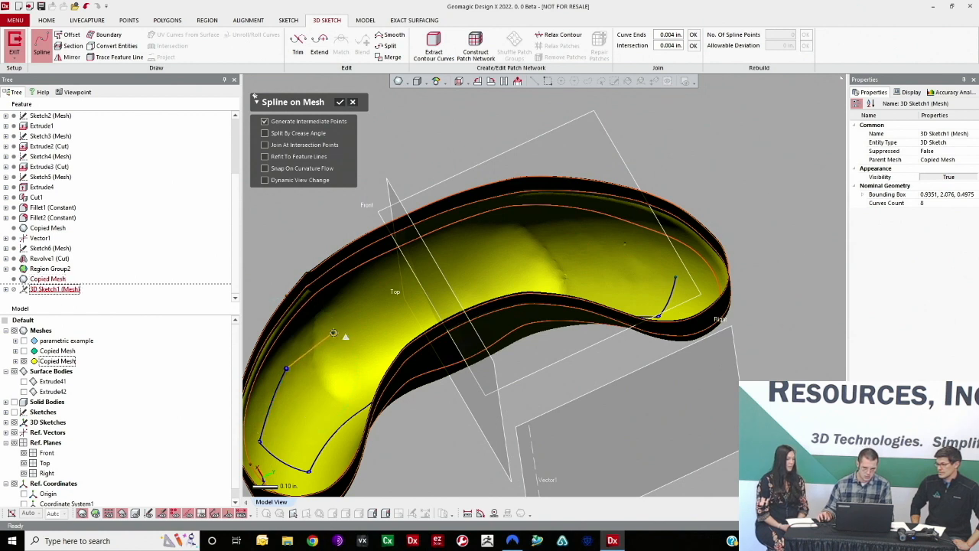
left_click(339, 314)
left_click(469, 252)
left_click(579, 243)
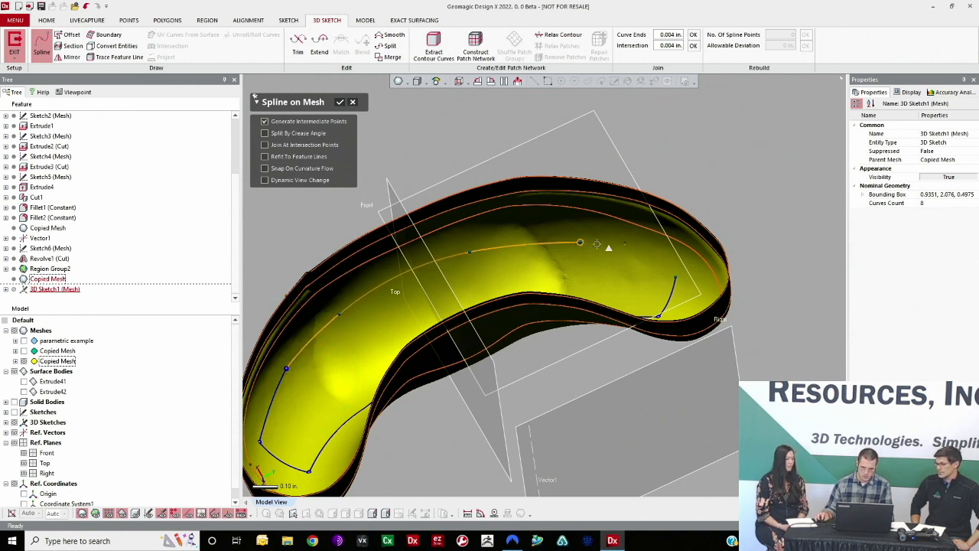
left_click(675, 280)
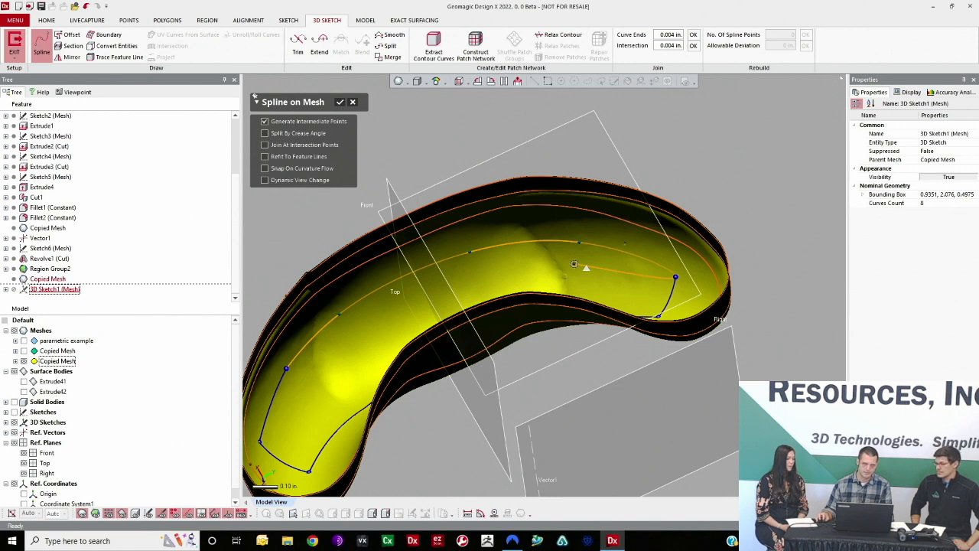
- Merge the innermost loop's long outer curve with the adjoining short spline at their shared node
left_click(392, 57)
left_click_drag(307, 381, 283, 351)
left_click(304, 102)
- Draw two splines on the mesh at one rounded end, joining the innermost loop's corners to the outer rim
right_click_drag(436, 306, 398, 257)
scroll(505, 306, "up", 2)
left_click(47, 46)
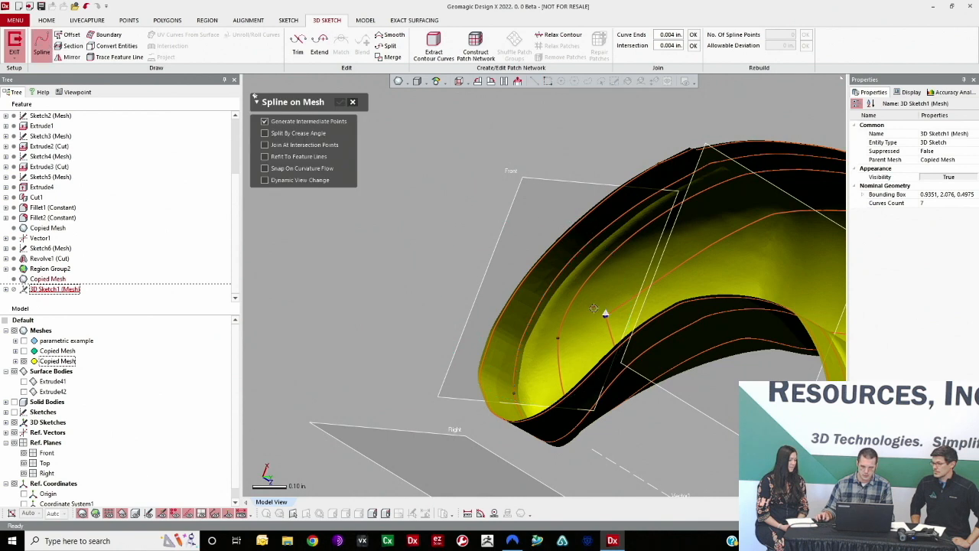
left_click(605, 314)
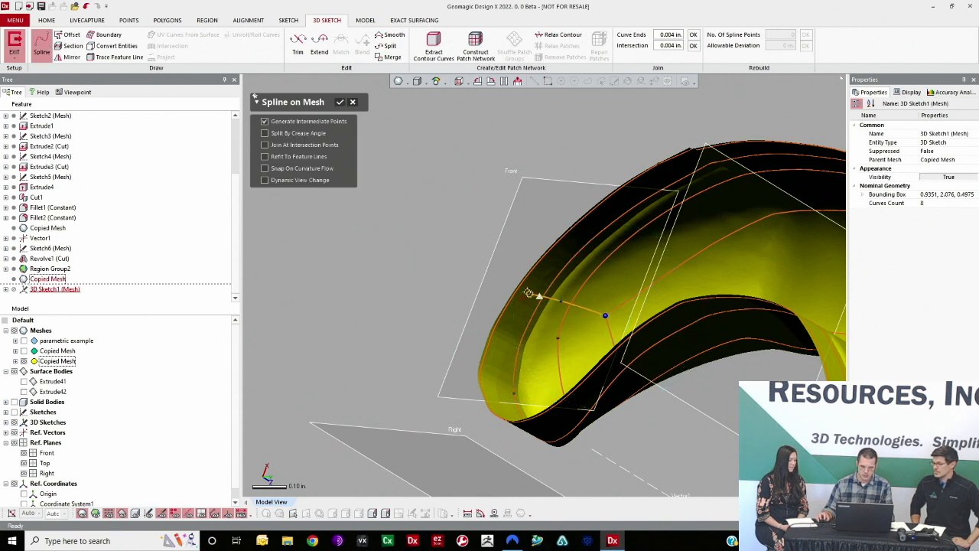
left_click(520, 287)
right_click_drag(520, 286, 621, 371)
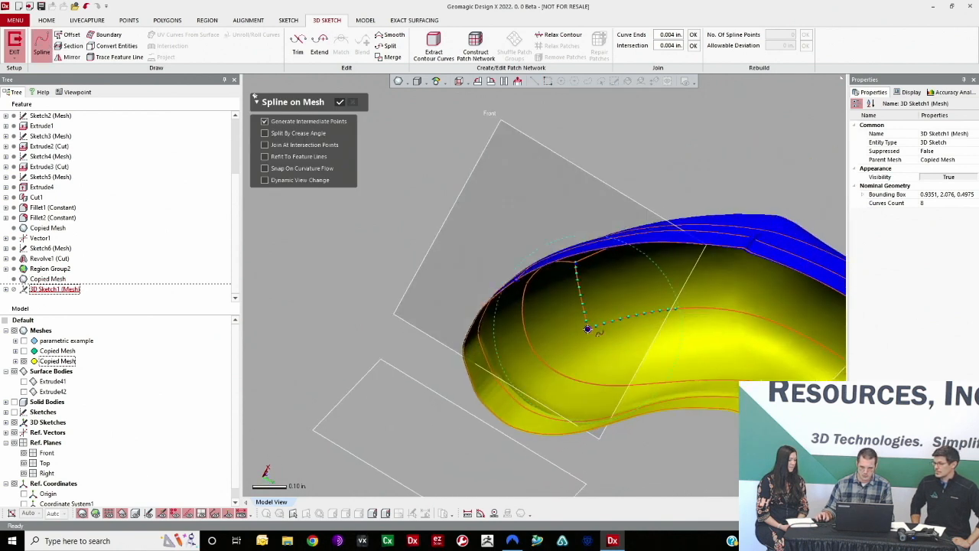
left_click(548, 387)
scroll(535, 413, "up", 1)
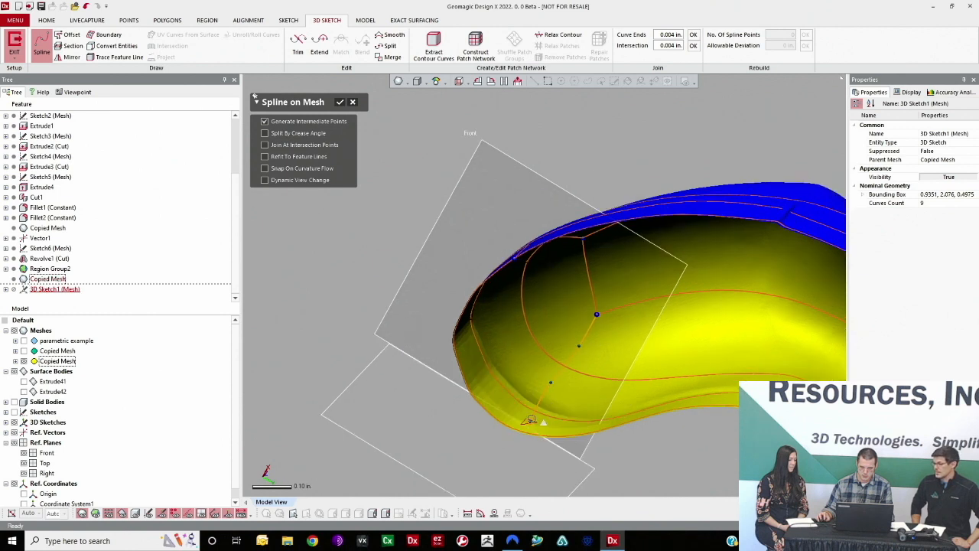
left_click(521, 432)
- Draw two matching splines at the opposite rounded end from the innermost loop's corners to the outer rim, and finish the Spline command
right_click_drag(633, 352, 579, 309)
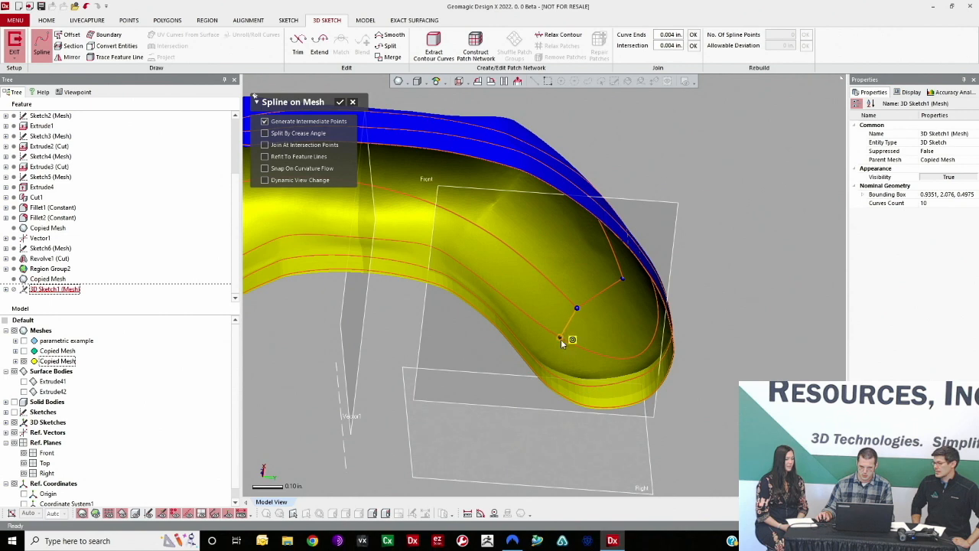
right_click_drag(553, 354, 546, 389)
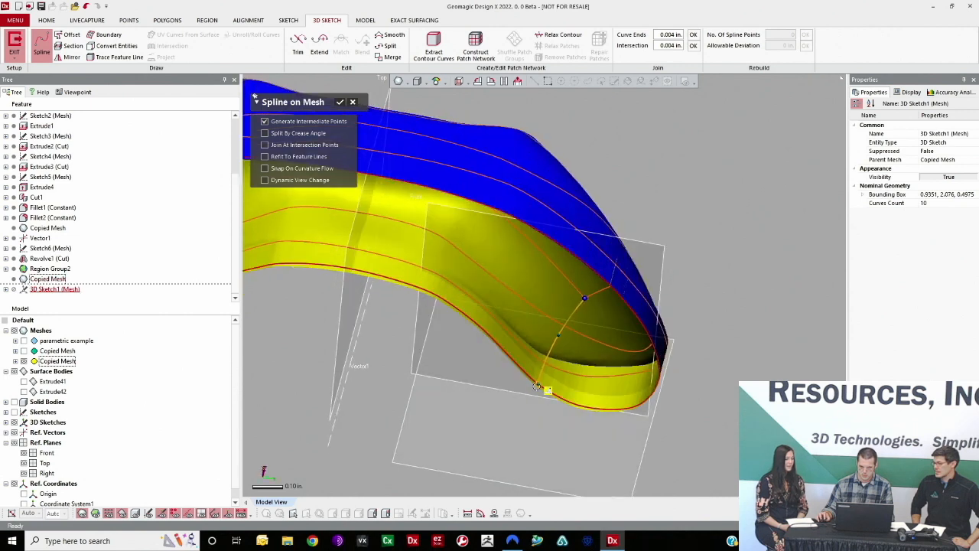
left_click(541, 389)
right_click_drag(540, 388, 599, 299)
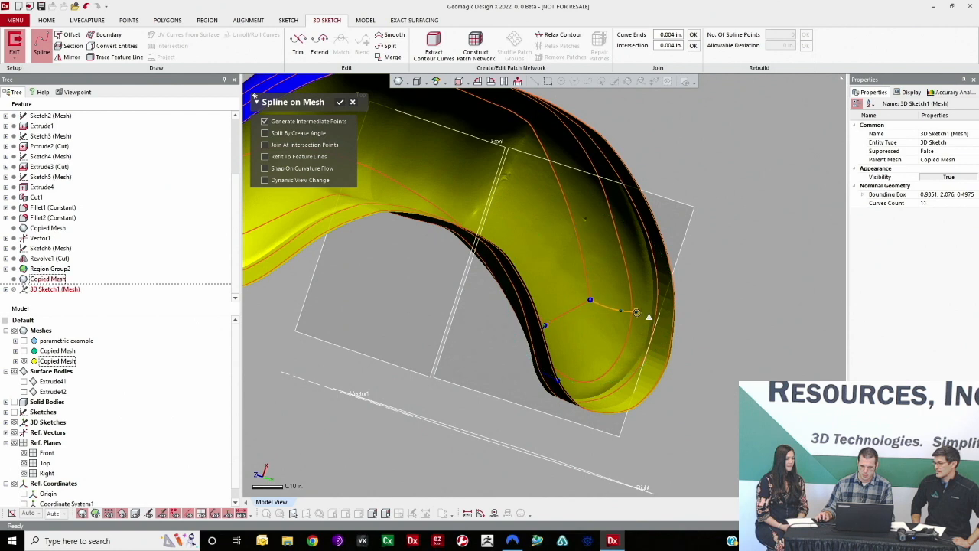
left_click(672, 325)
right_click_drag(537, 204, 542, 345)
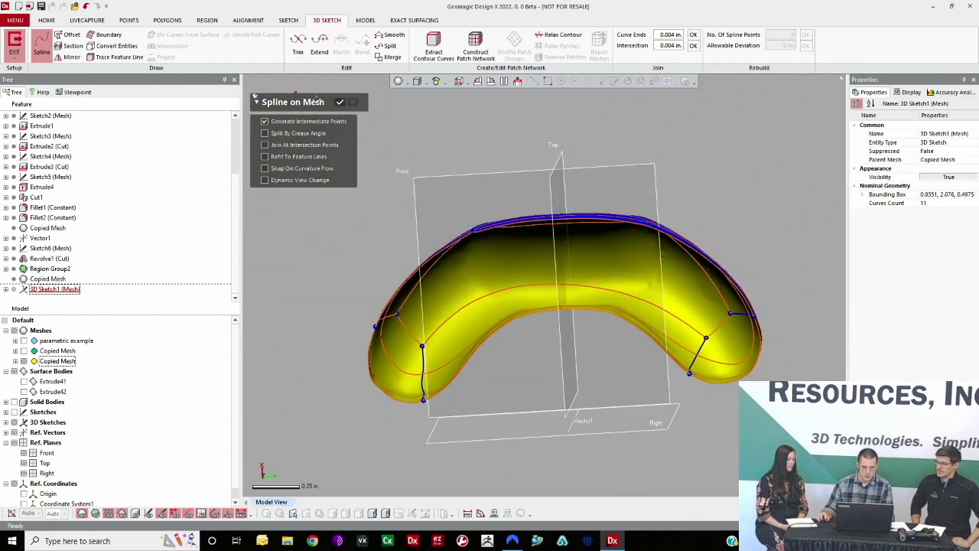
left_click(340, 103)
- Create four section curves across the pocket between its rounded ends using the Draw Line On Screen option
left_click(70, 46)
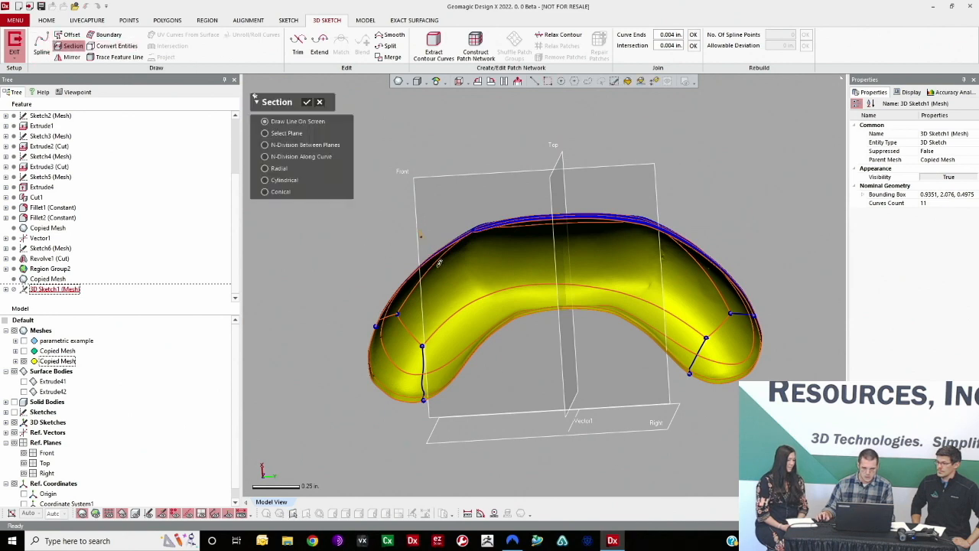
right_click_drag(507, 371, 509, 197)
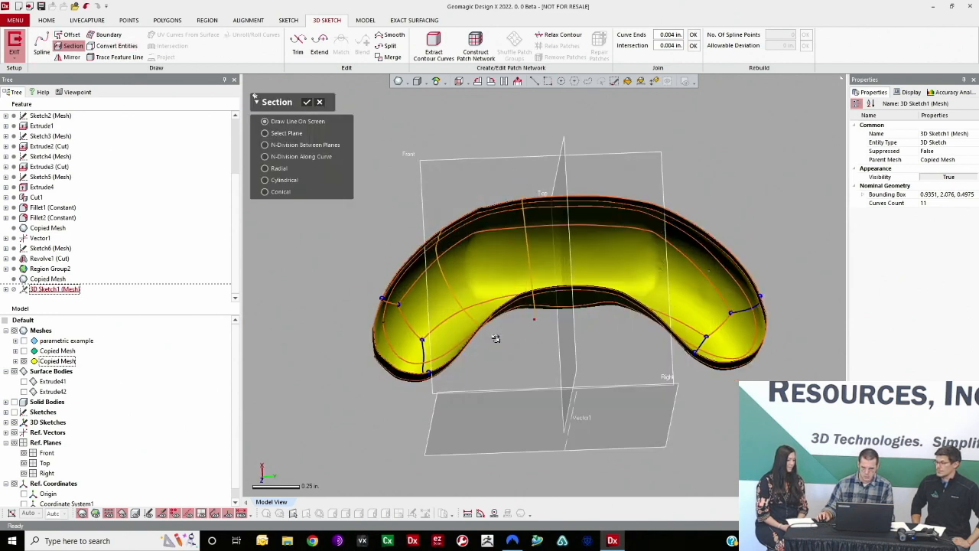
right_click_drag(521, 320, 604, 350)
right_click_drag(627, 184, 646, 336)
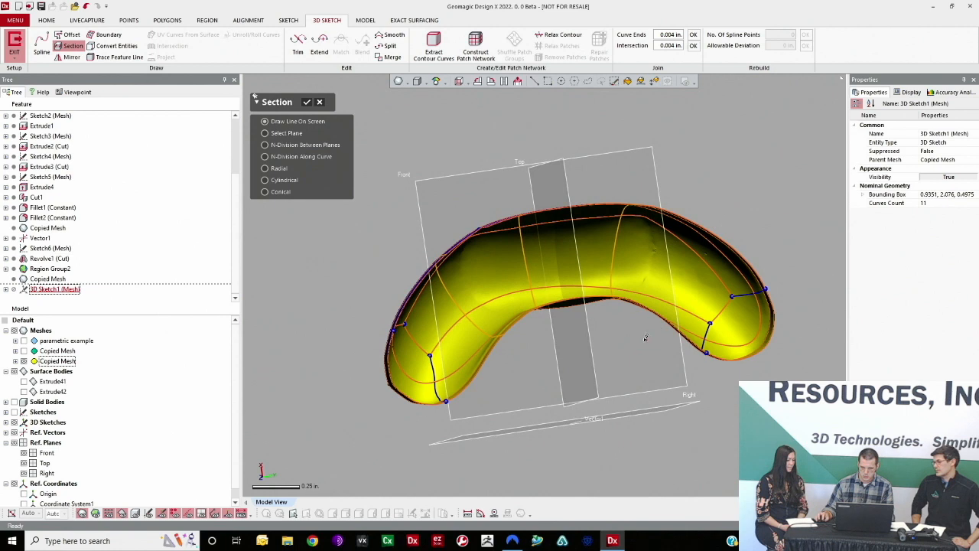
left_click(319, 103)
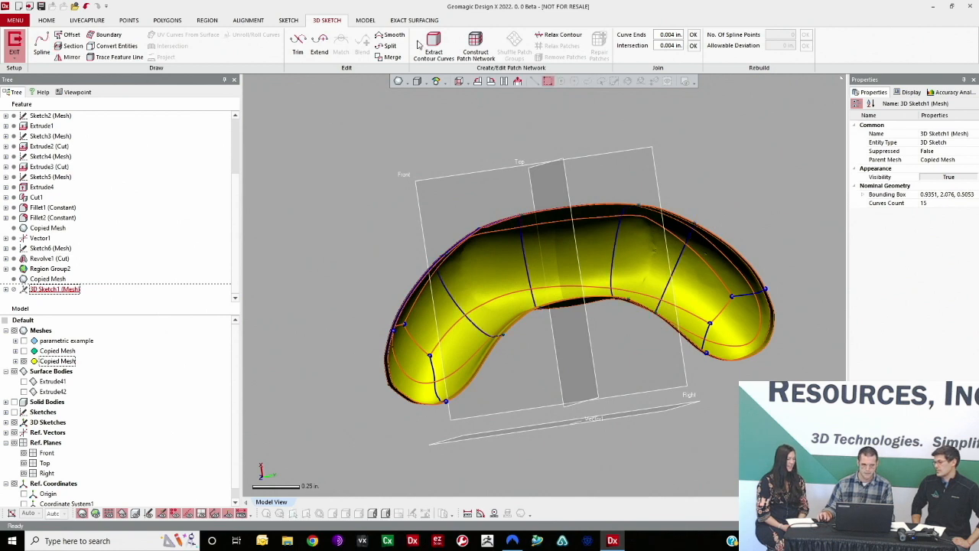
- Split all sketch curves at their intersection points with a 0.02 in tolerance and exit the 3D sketch
left_click(390, 46)
scroll(623, 343, "down", 3)
right_click_drag(624, 342, 616, 215)
left_click_drag(728, 341, 368, 154)
left_click(297, 102)
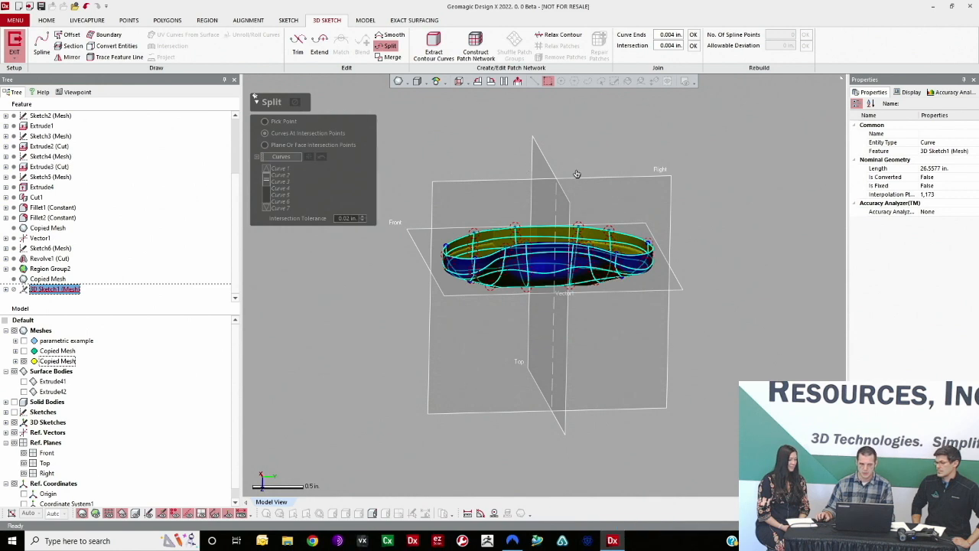
right_click_drag(514, 189, 469, 269)
scroll(469, 273, "up", 5)
right_click_drag(572, 260, 432, 147)
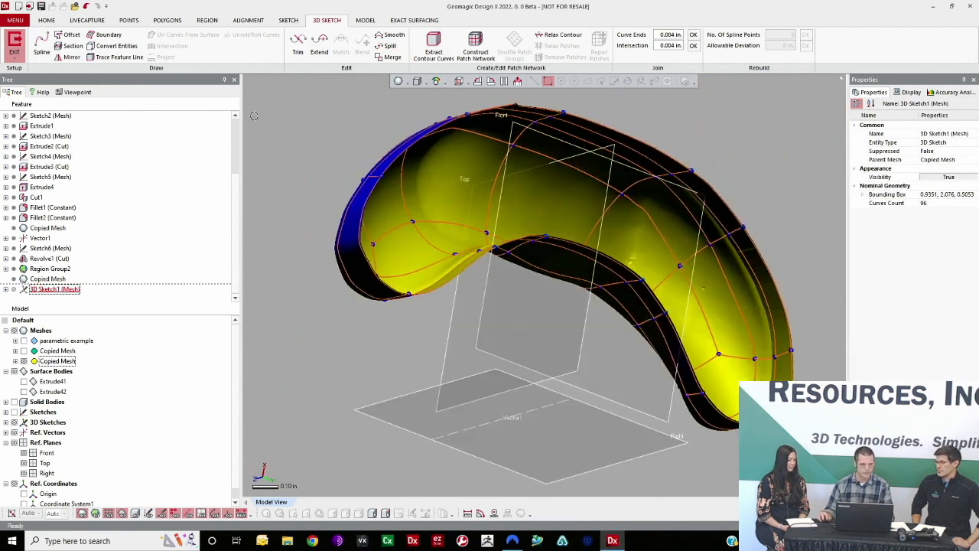
left_click(15, 44)
- Fit surface patches to the 3D Sketch1 curve network using the Adaptive method and a 0.002 in tolerance
mouse_move(523, 270)
right_mouse_down()
mouse_move(395, 260)
mouse_move(428, 215)
right_mouse_up()
left_click(428, 20)
right_click_drag(430, 107, 501, 120)
left_click(366, 46)
right_click_drag(474, 198, 419, 168)
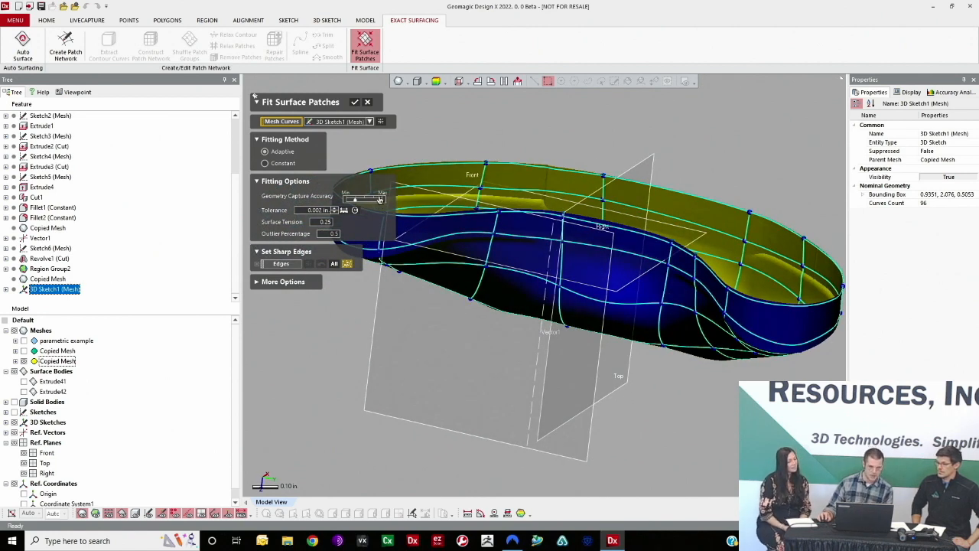
left_click(355, 103)
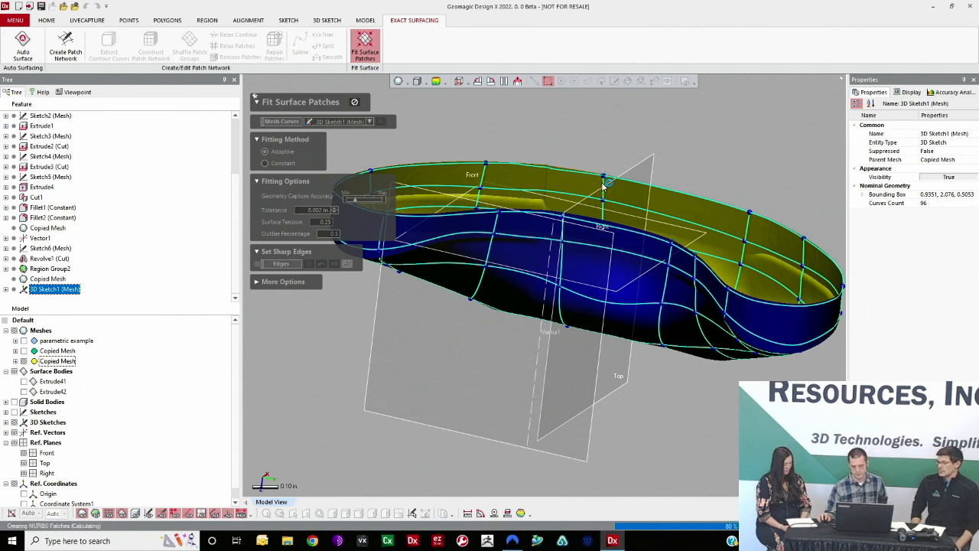
- Hide the yellow copied mesh and inspect the fitted surface patches from several angles
right_click_drag(604, 185, 538, 300)
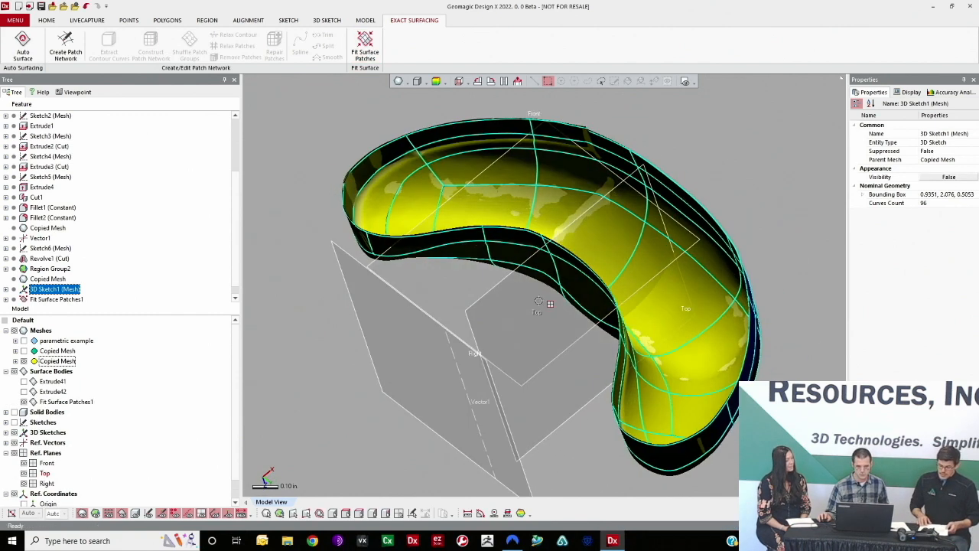
left_click(24, 362)
right_click_drag(466, 283, 501, 150)
left_click(437, 143)
right_click_drag(428, 147, 278, 320)
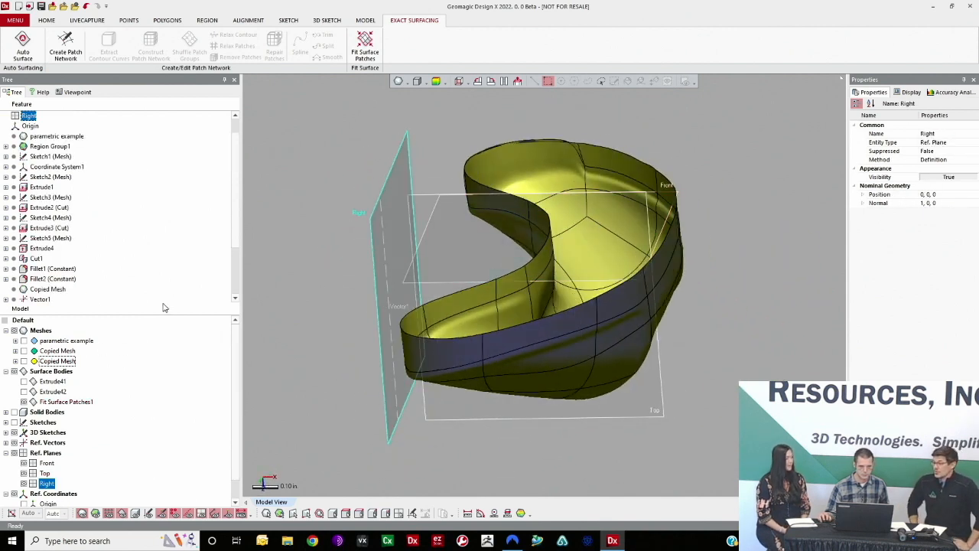
- Reopen 3D Sketch1 for editing and show the yellow copied mesh
right_click_drag(473, 237, 459, 282, "ctrl")
scroll(75, 290, "down", 3)
left_click(65, 280)
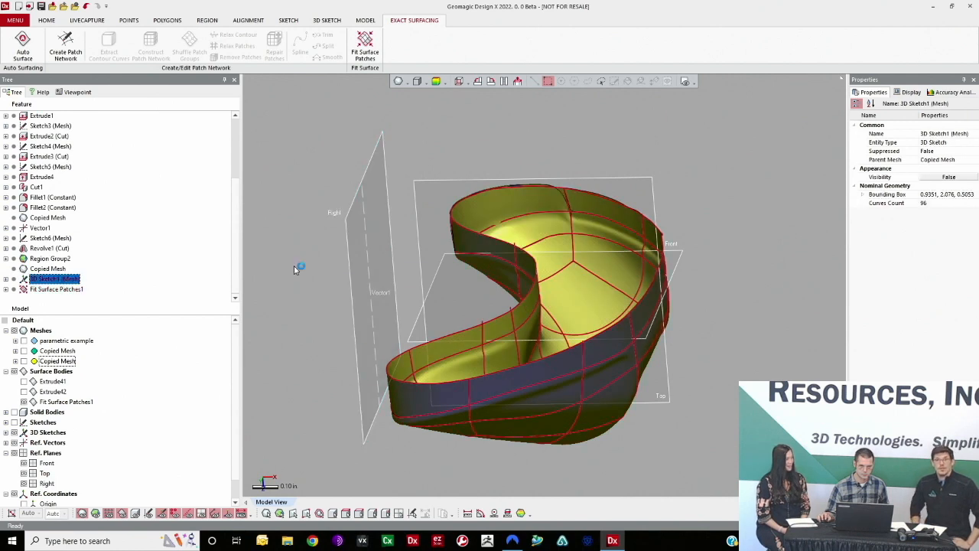
mouse_move(644, 289)
right_mouse_down()
mouse_move(604, 268)
mouse_move(574, 330)
right_mouse_up()
scroll(636, 253, "up", 2)
left_click(25, 361)
- Adjust the position of the spline running along the middle of the pocket wall near the rounded end
right_click_drag(464, 280, 497, 348)
left_click(496, 345)
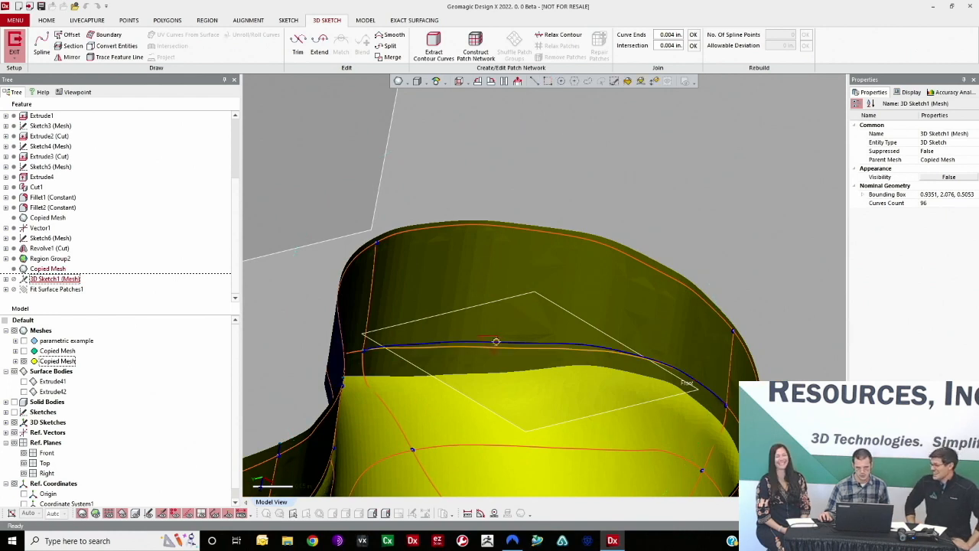
right_click_drag(498, 320, 562, 275)
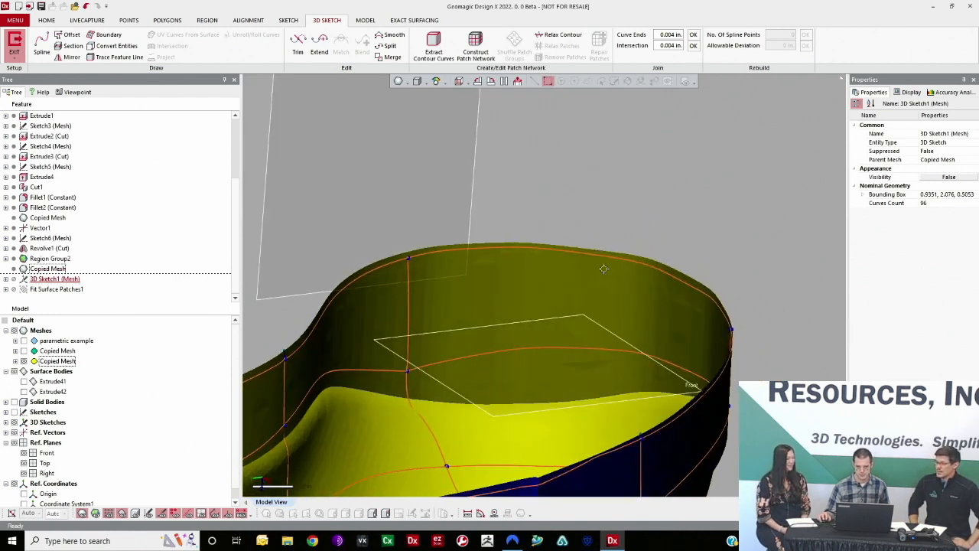